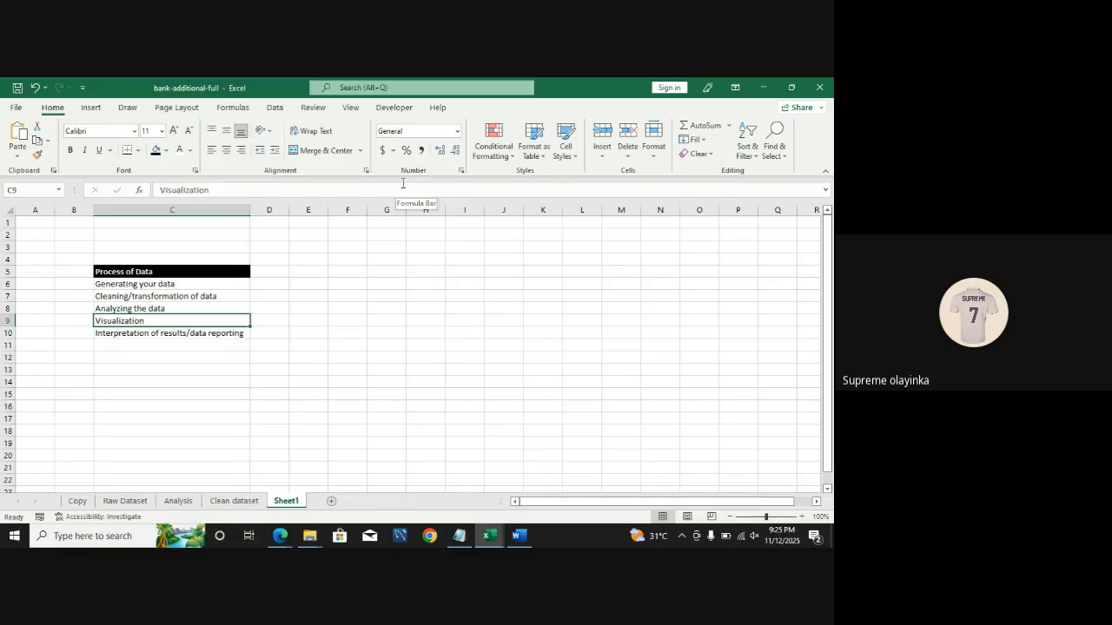
Step: Review the process-of-data list and leaf through the Analysis, Raw Dataset and Clean dataset sheets
left_click(203, 287)
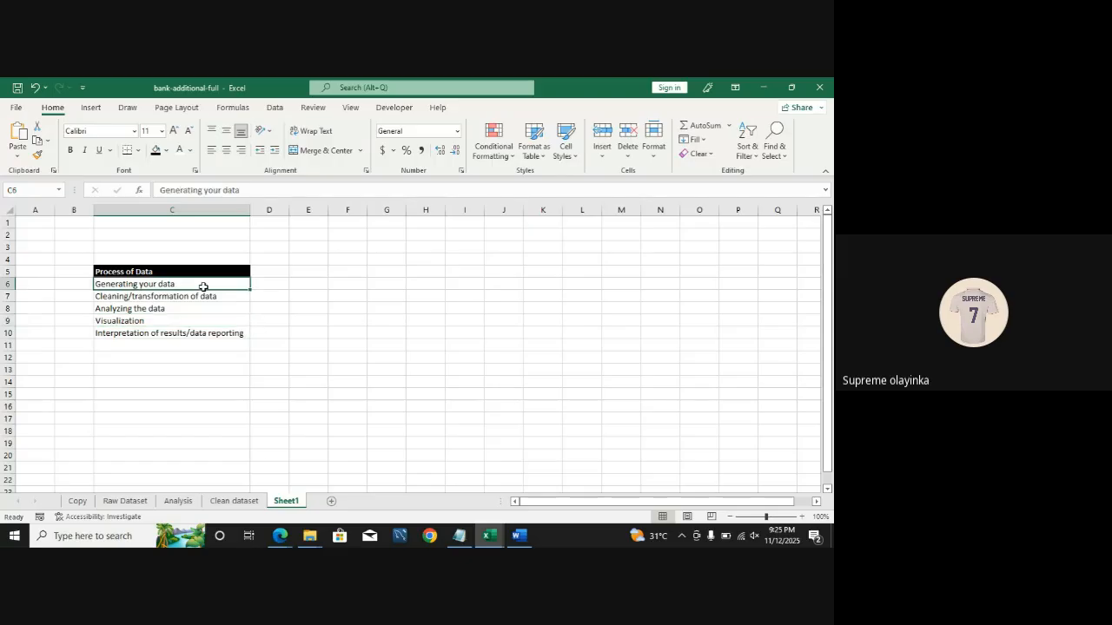
left_click(200, 297)
left_click(200, 310)
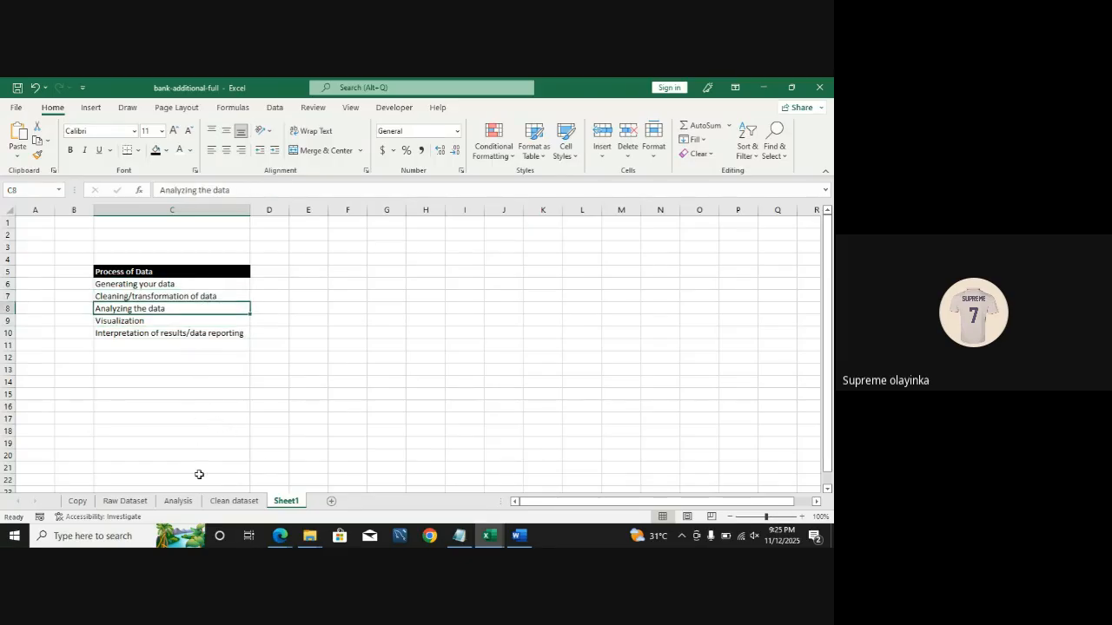
left_click(179, 501)
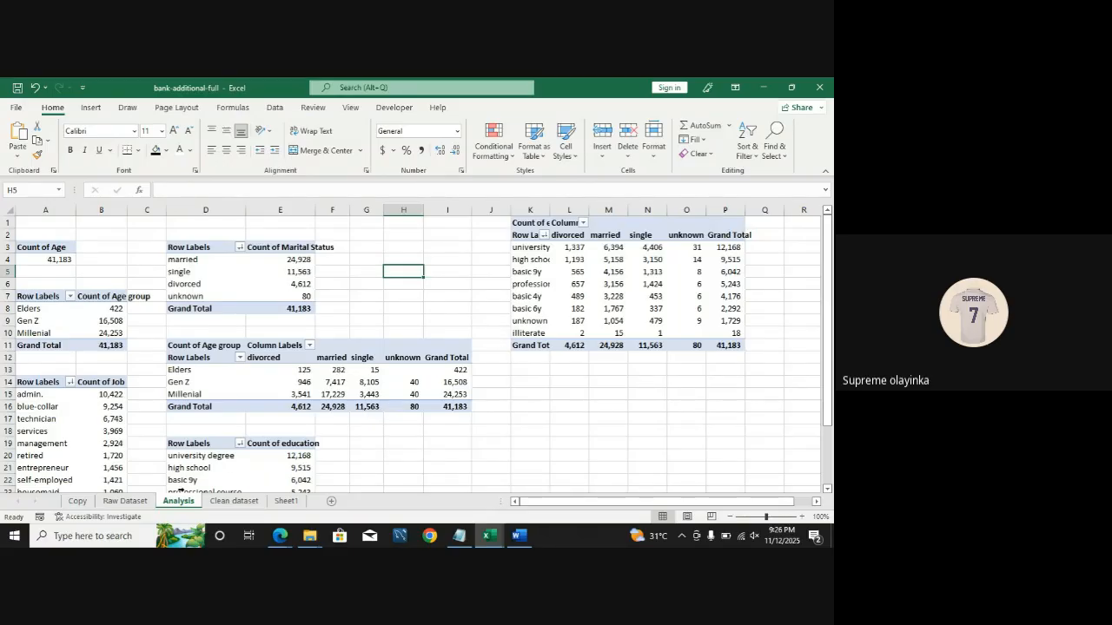
left_click(126, 502)
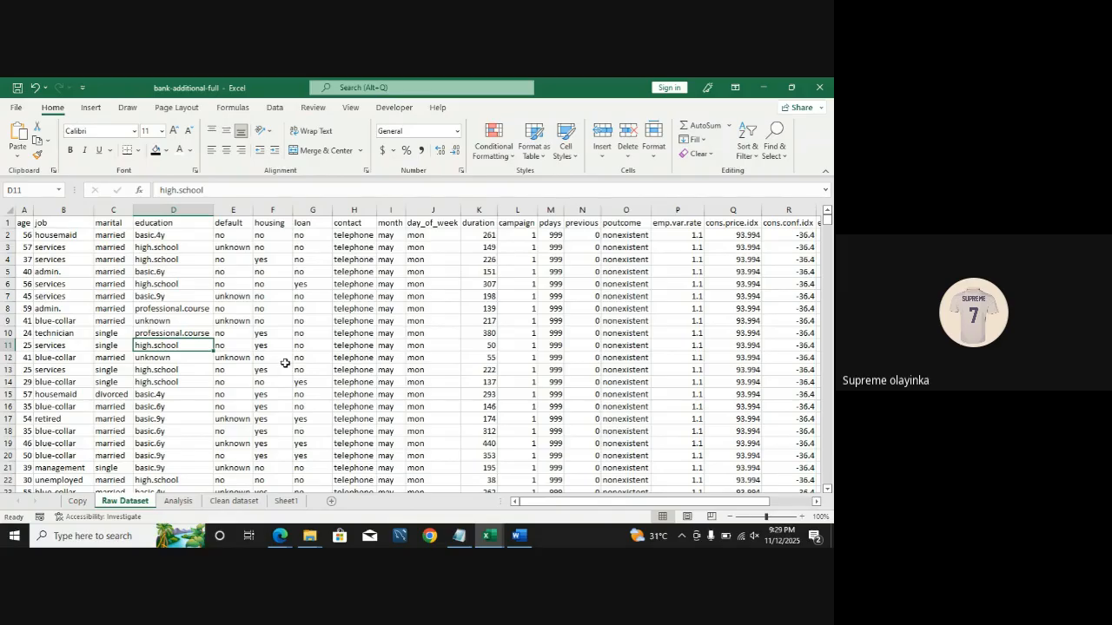
left_click(179, 501)
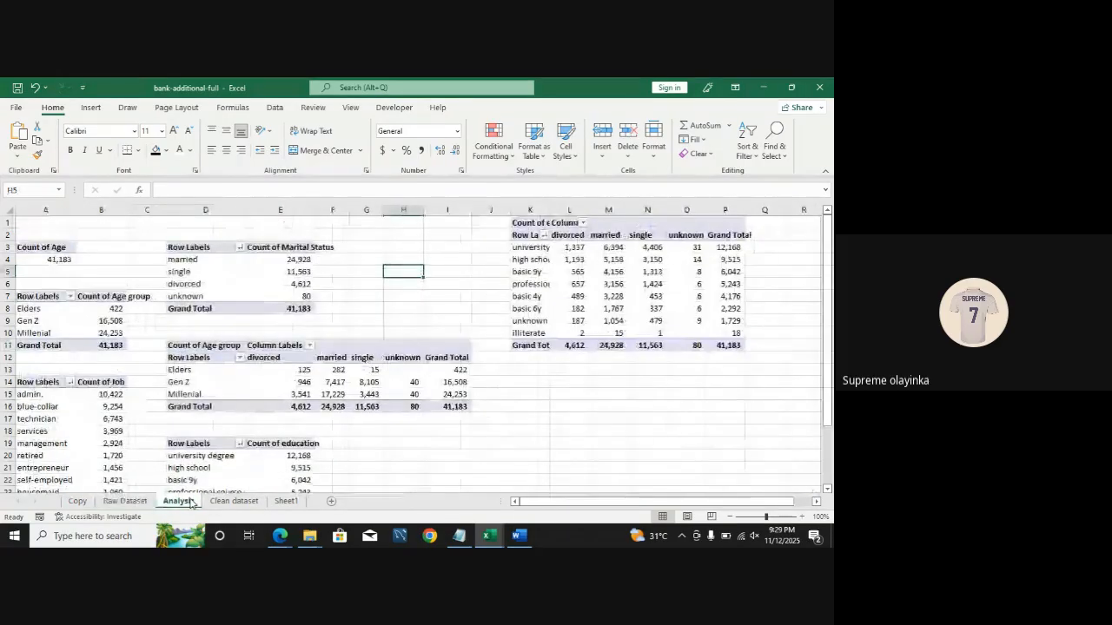
left_click(234, 501)
left_click(119, 503)
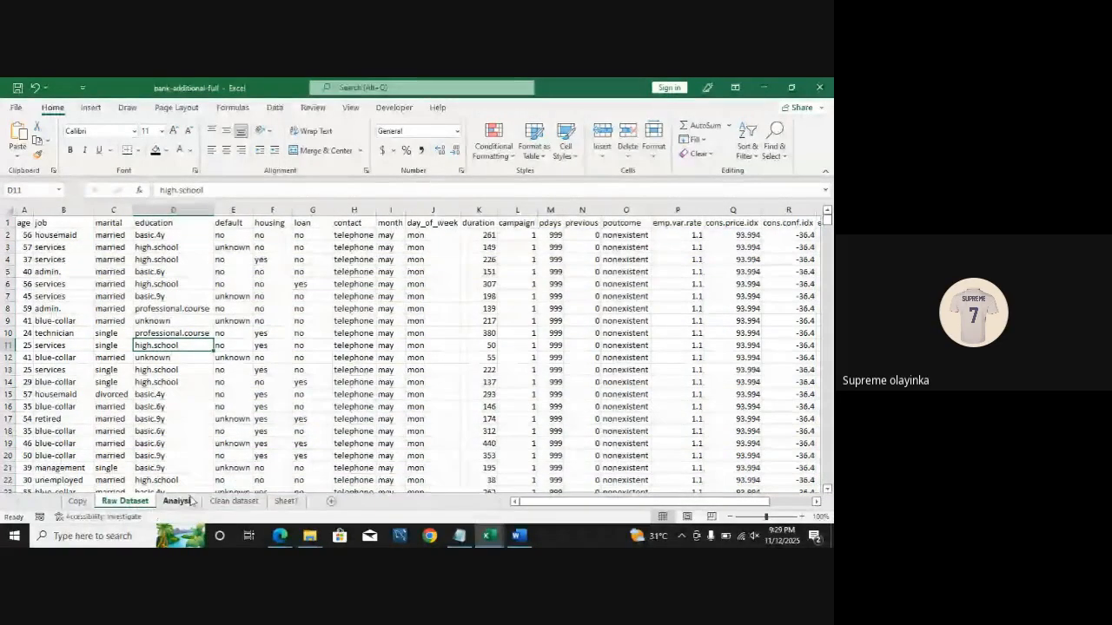
left_click(233, 501)
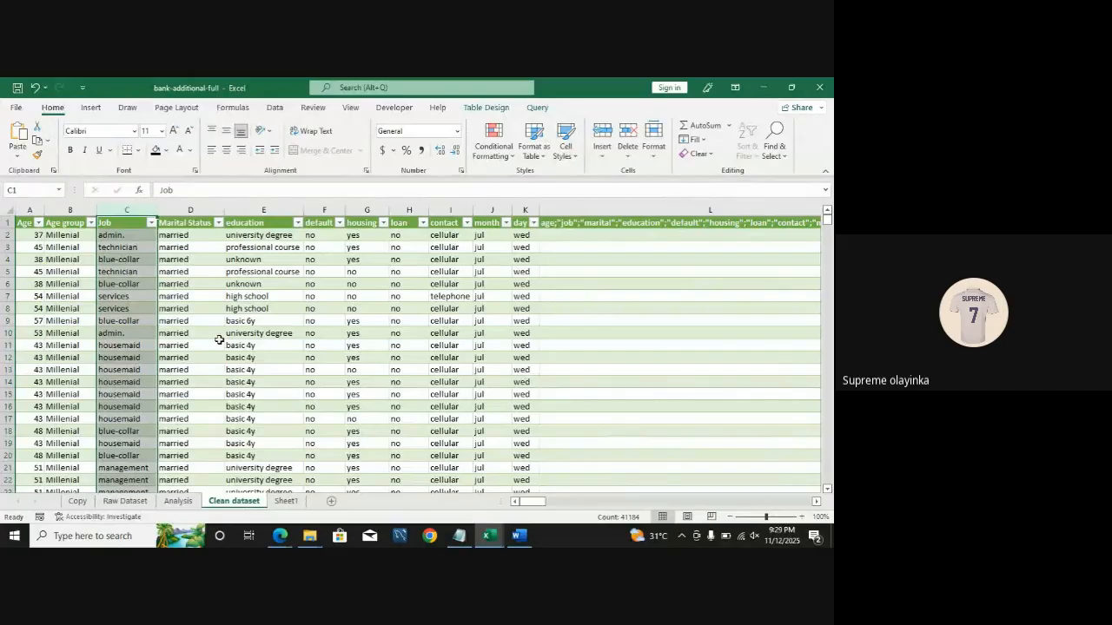
left_click(21, 210)
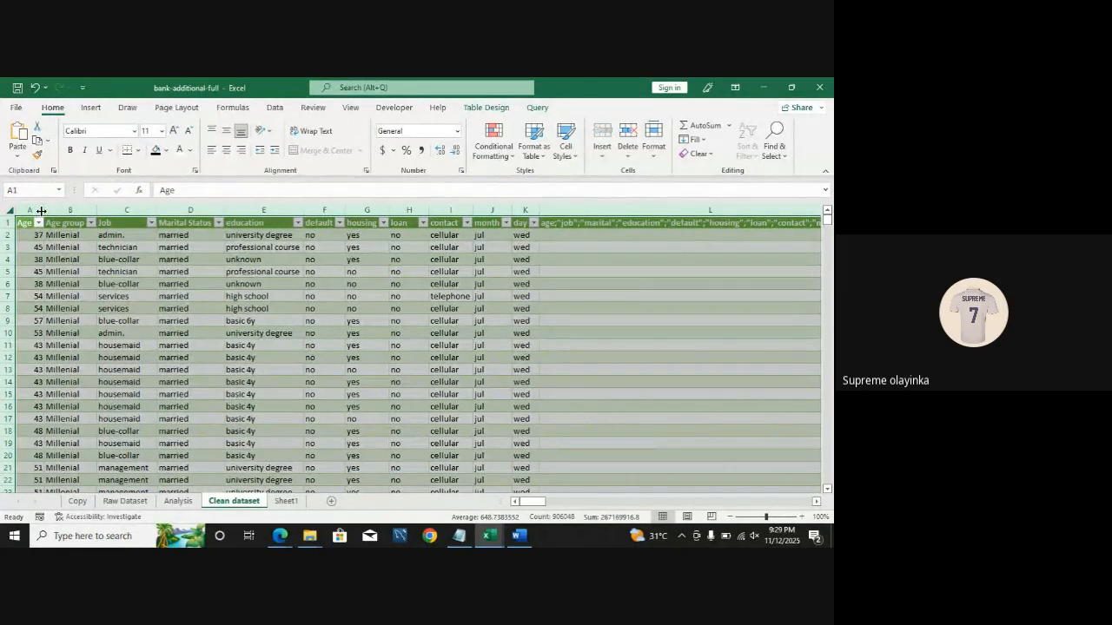
double_click(44, 209)
left_click(319, 330)
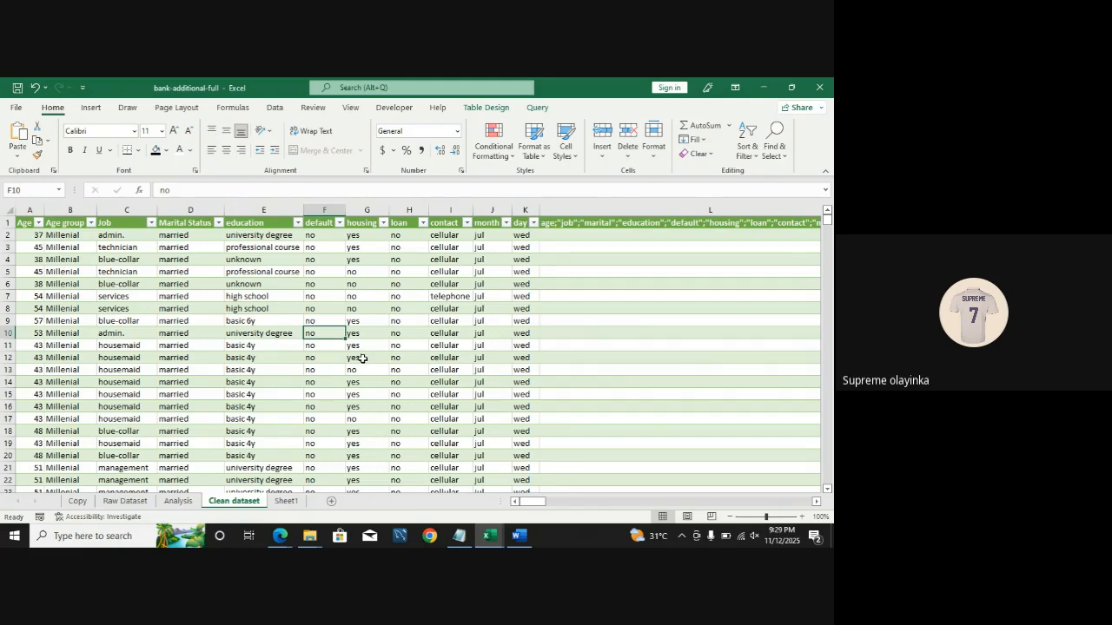
left_click(178, 502)
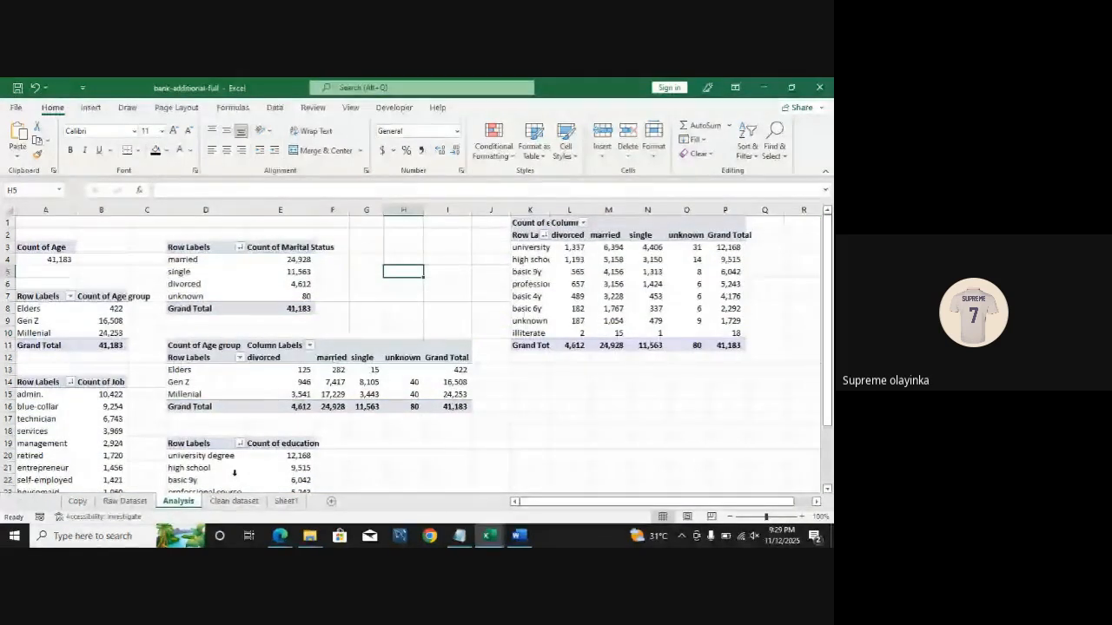
left_click(90, 107)
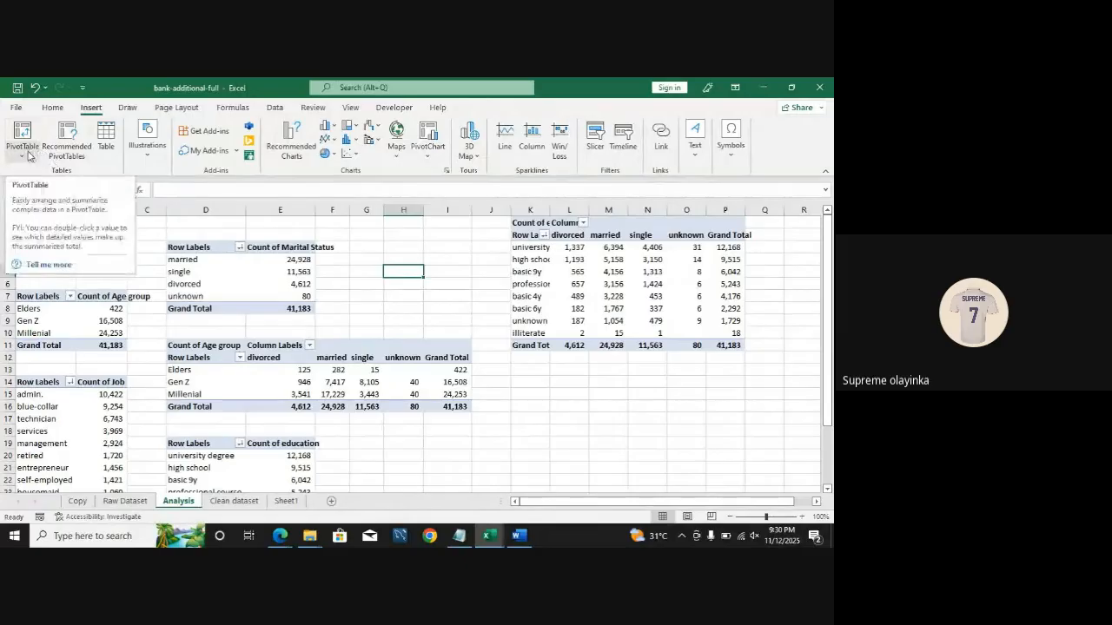
left_click(35, 158)
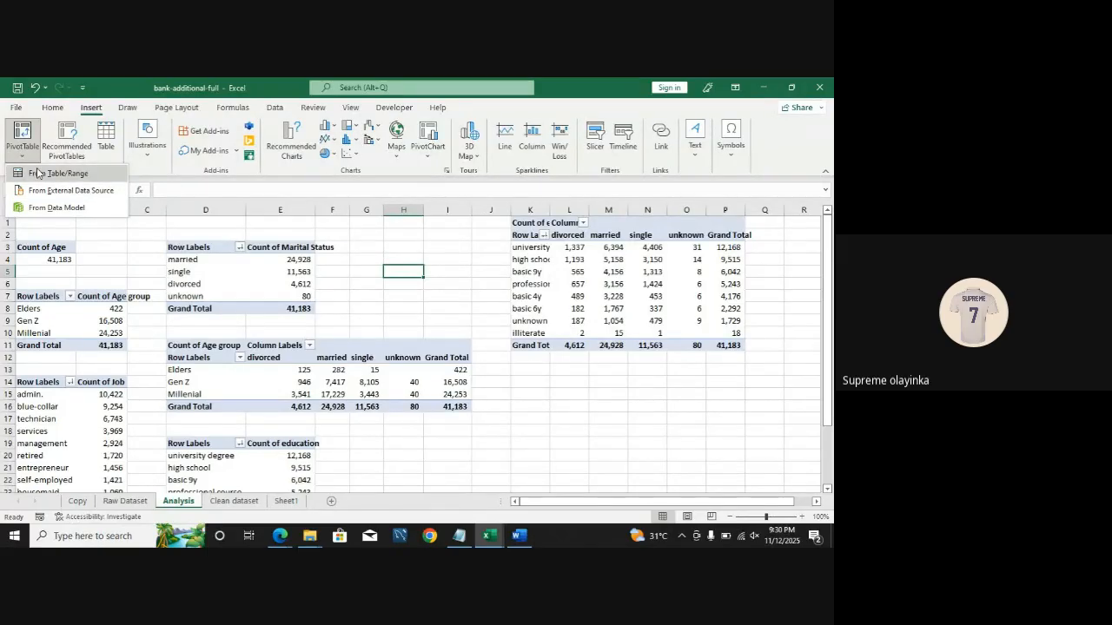
left_click(244, 509)
left_click(242, 505)
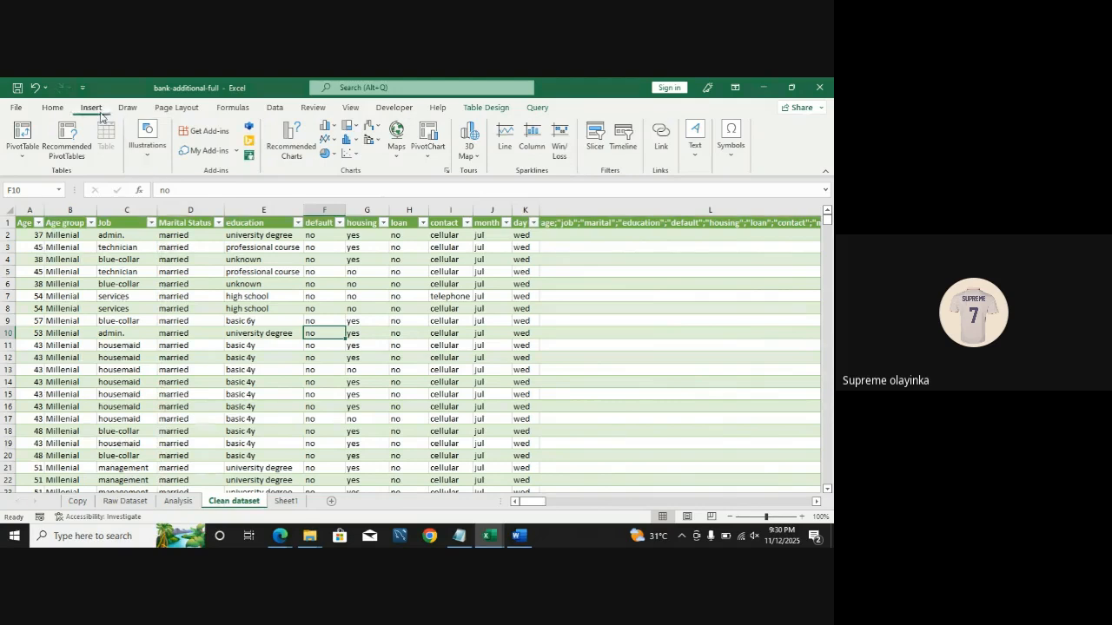
Step: Create a PivotTable from the Clean_Data table, added to the Data Model, placed on the Analysis sheet at cell K14
left_click(193, 370)
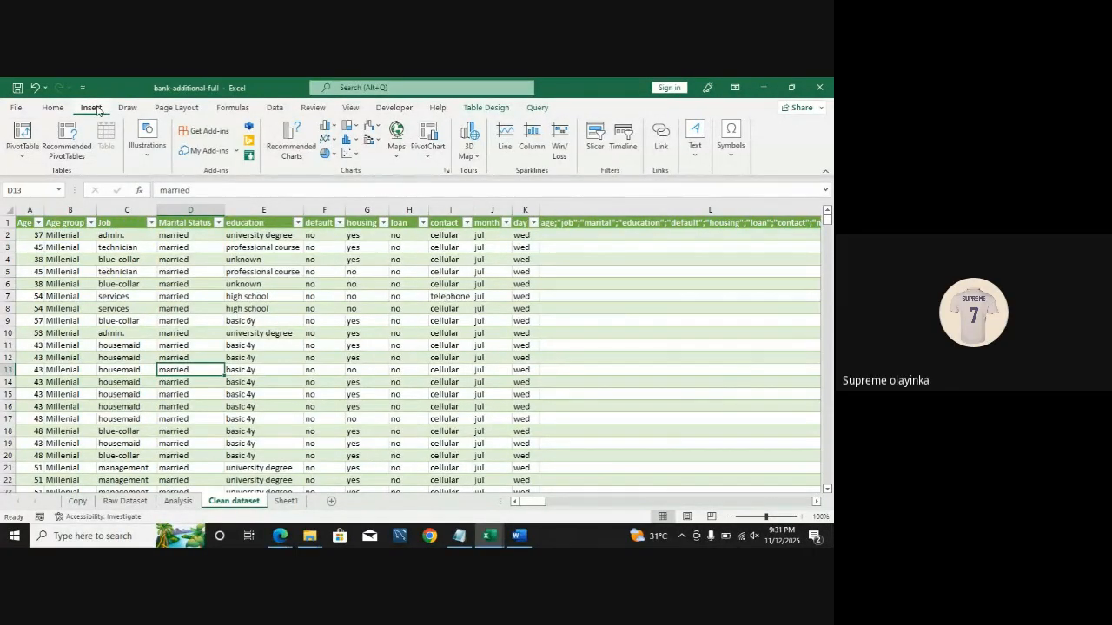
left_click(21, 150)
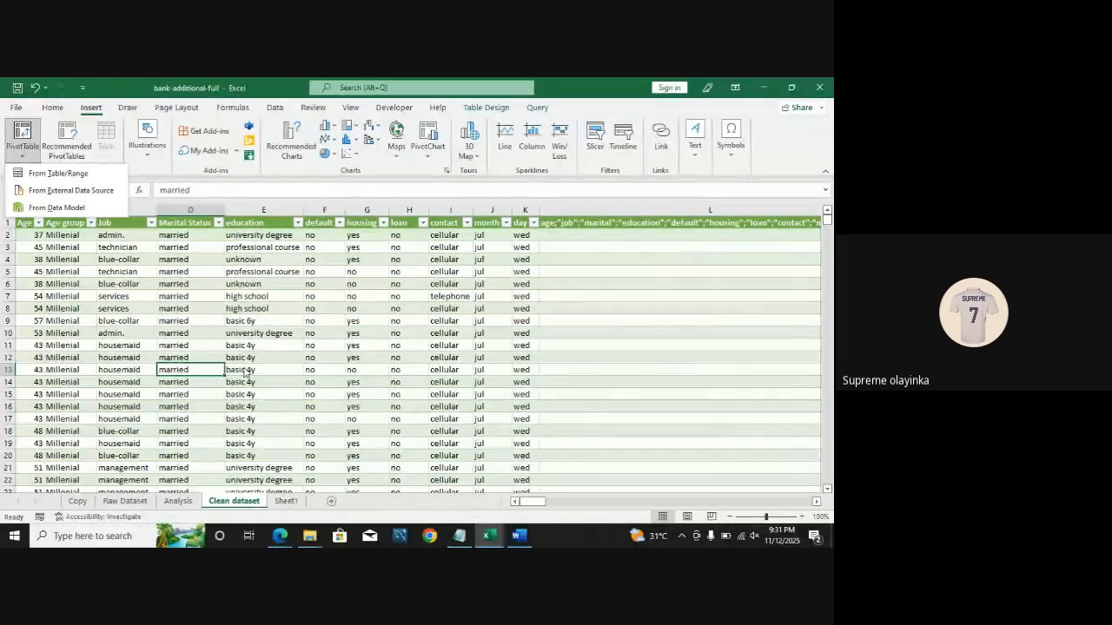
left_click(57, 173)
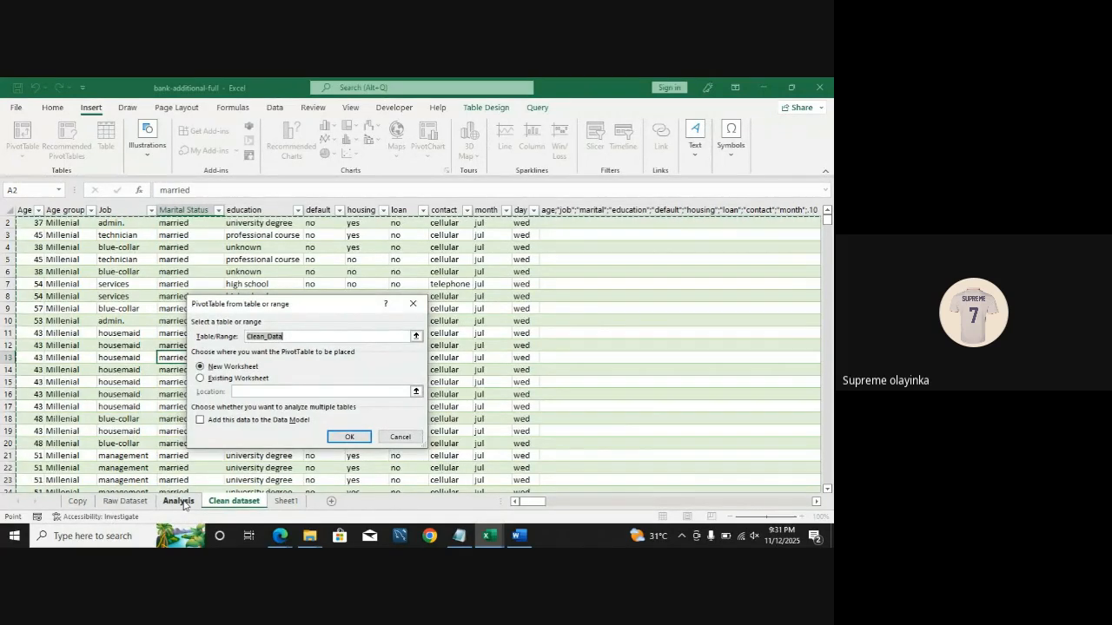
left_click(201, 421)
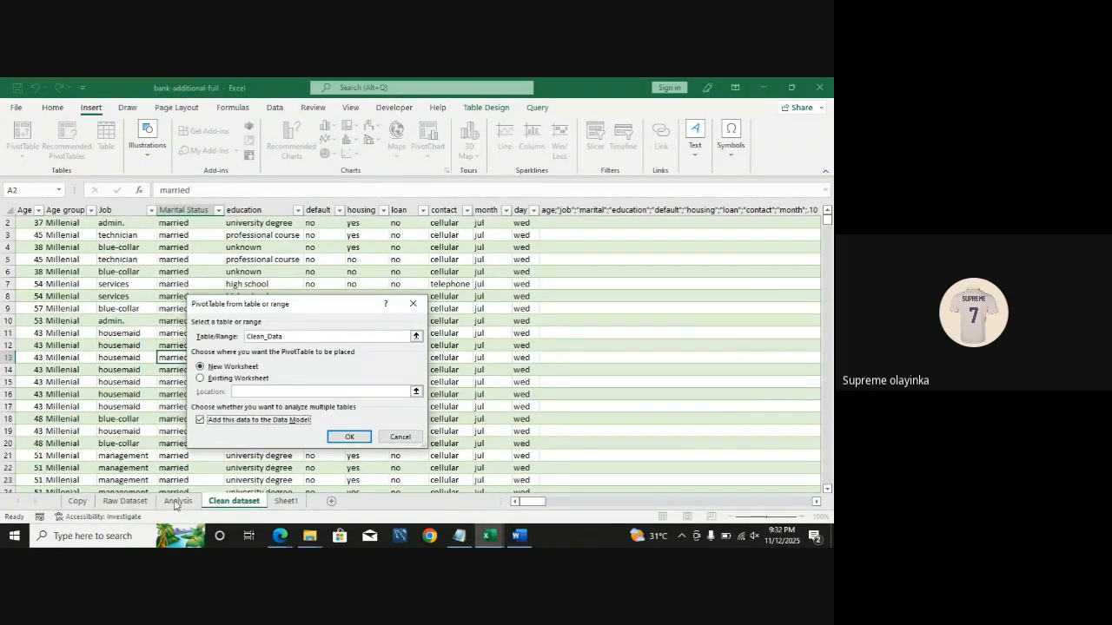
left_click(201, 379)
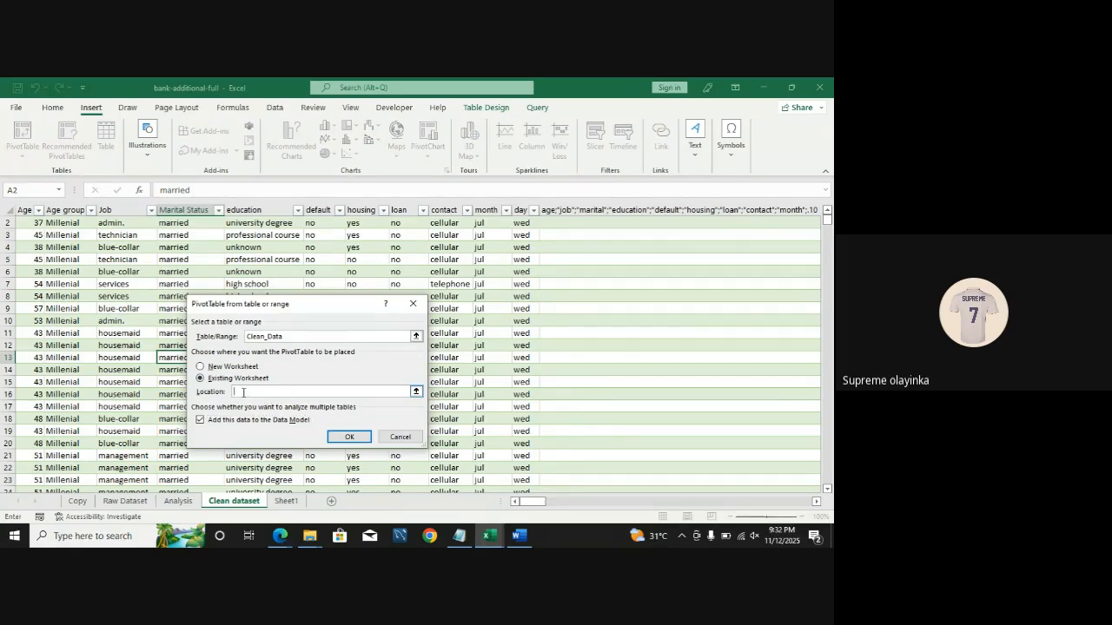
left_click(415, 393)
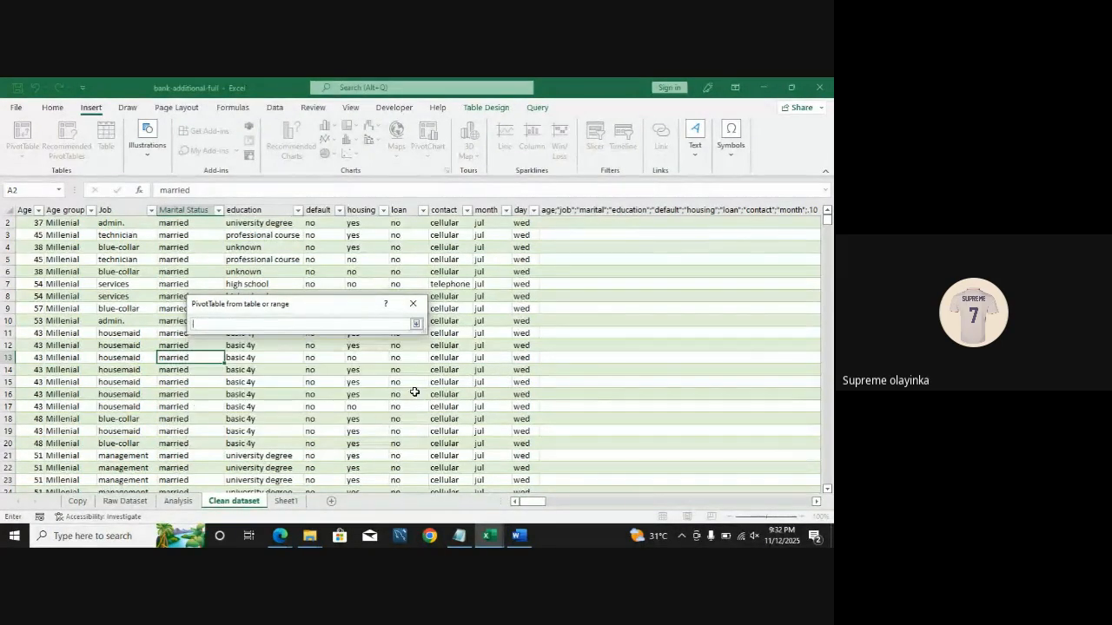
left_click(190, 503)
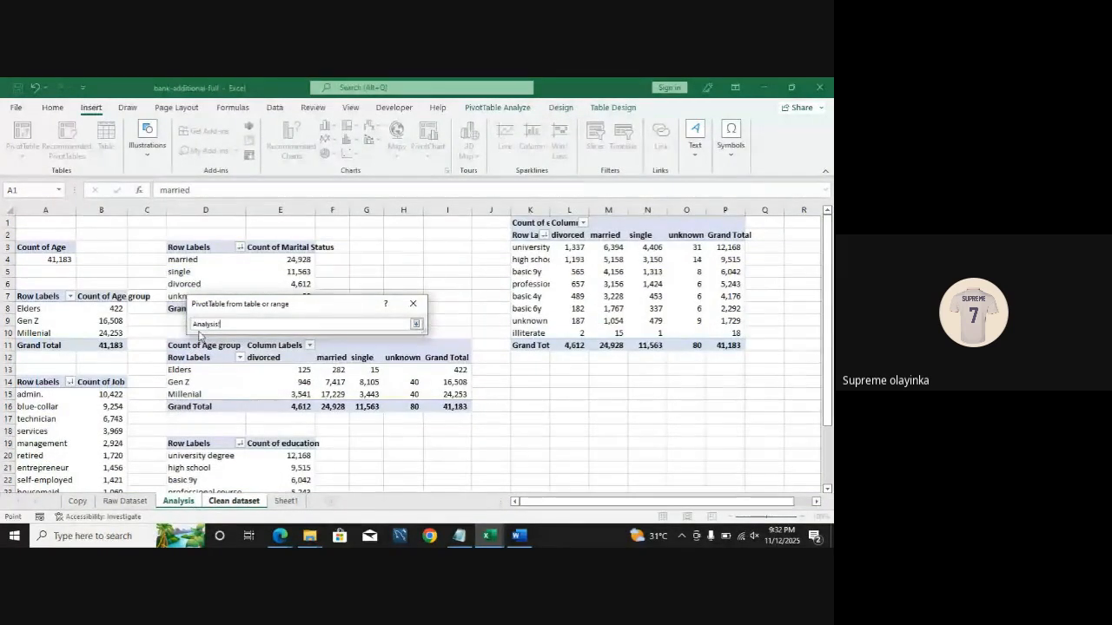
left_click(534, 382)
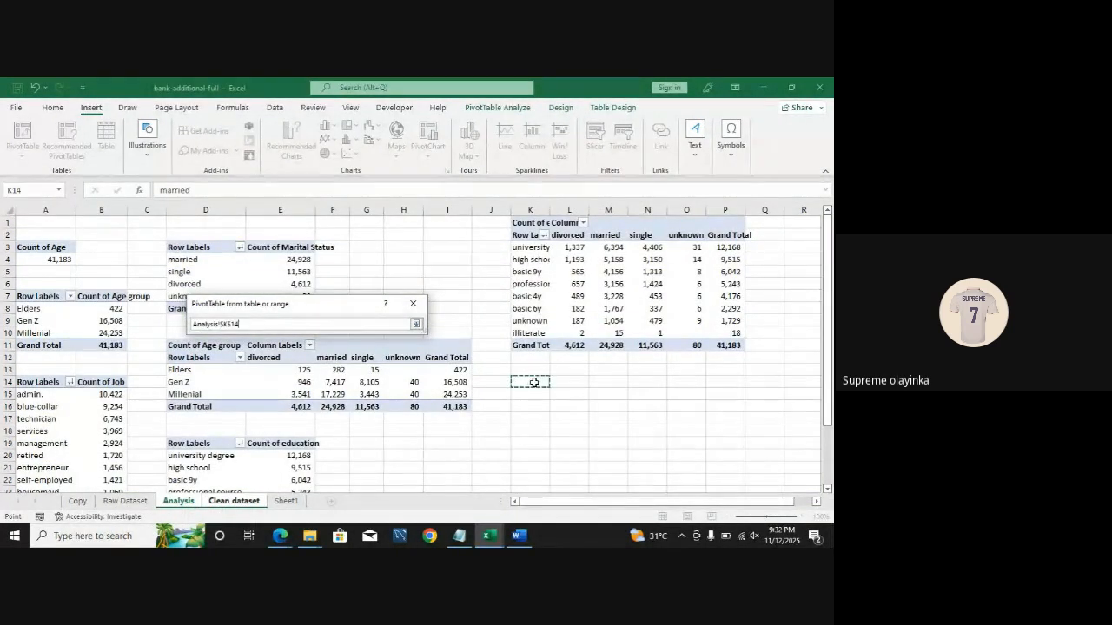
left_click(417, 324)
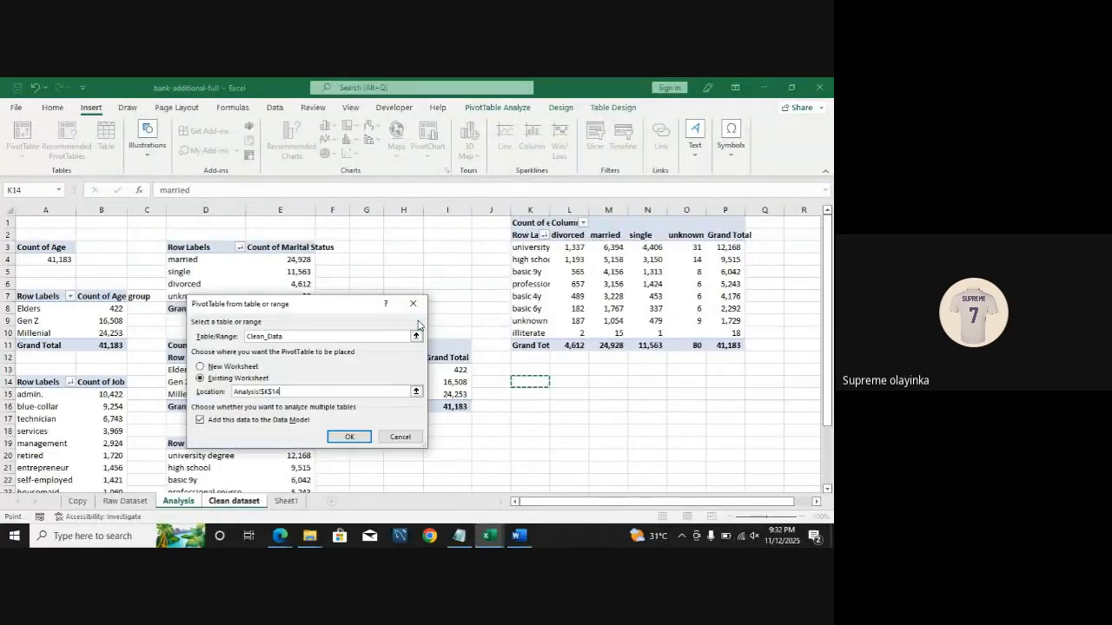
left_click(347, 438)
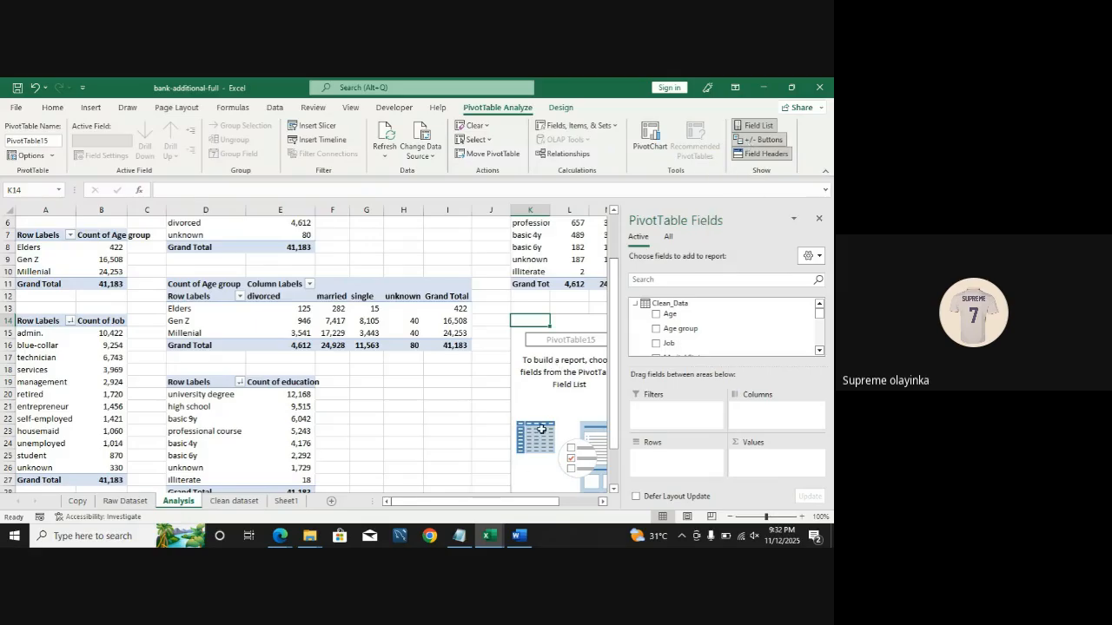
left_click_drag(507, 497, 548, 501)
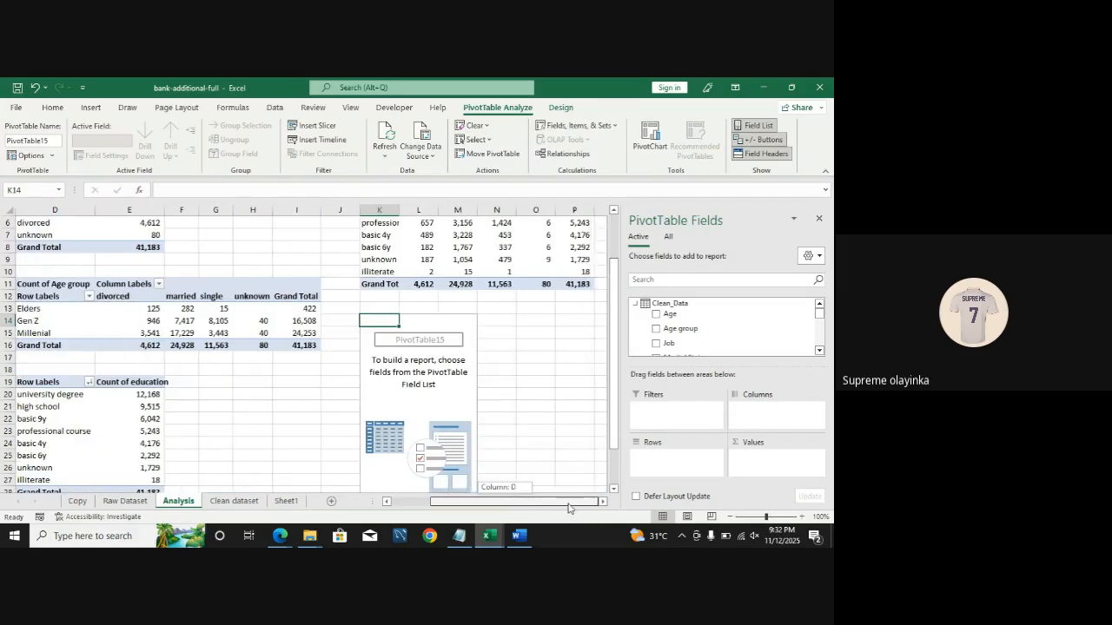
left_click_drag(612, 377, 619, 420)
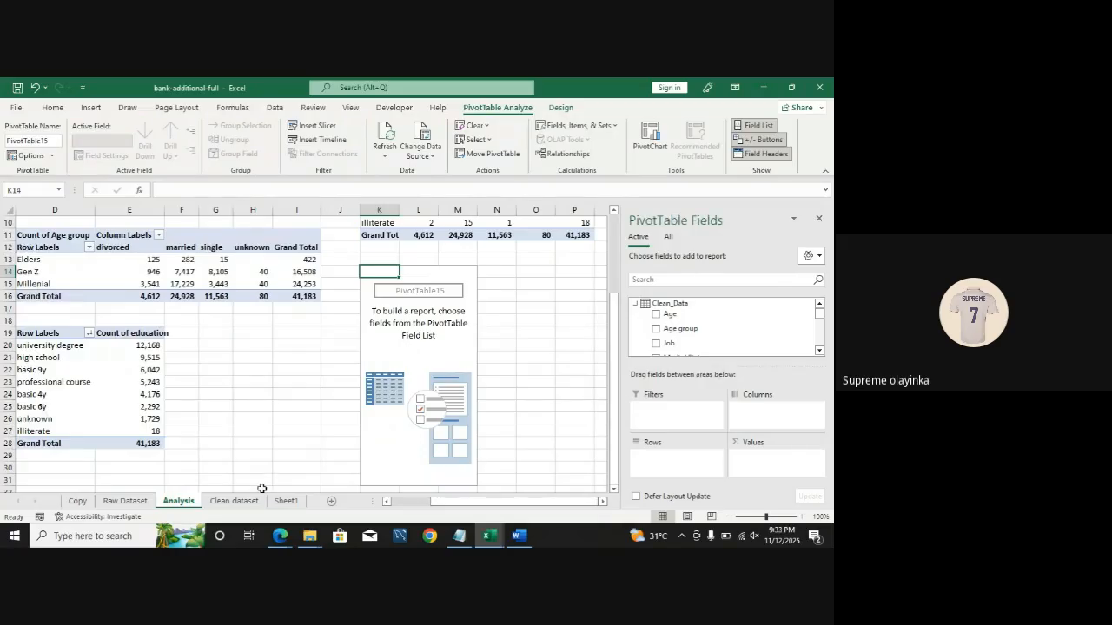
left_click(233, 501)
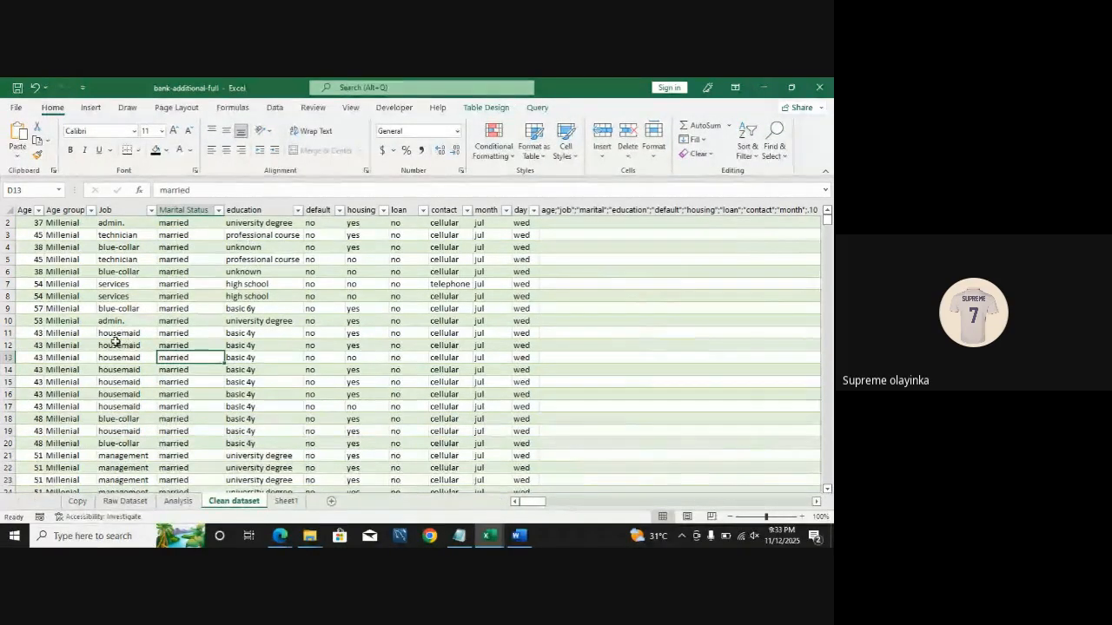
left_click(178, 502)
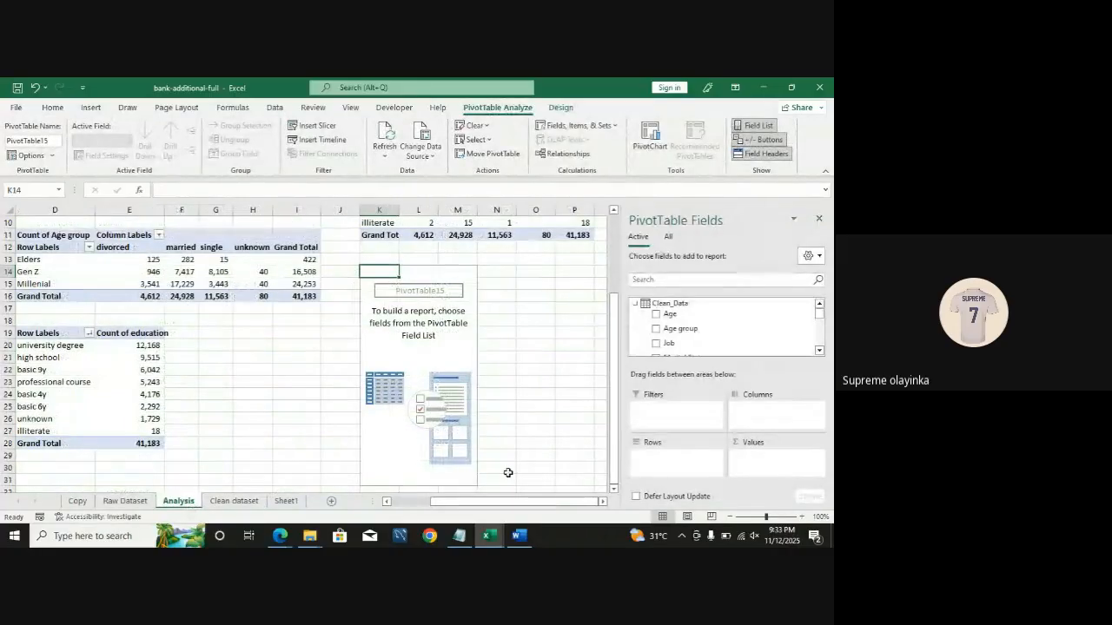
left_click(286, 502)
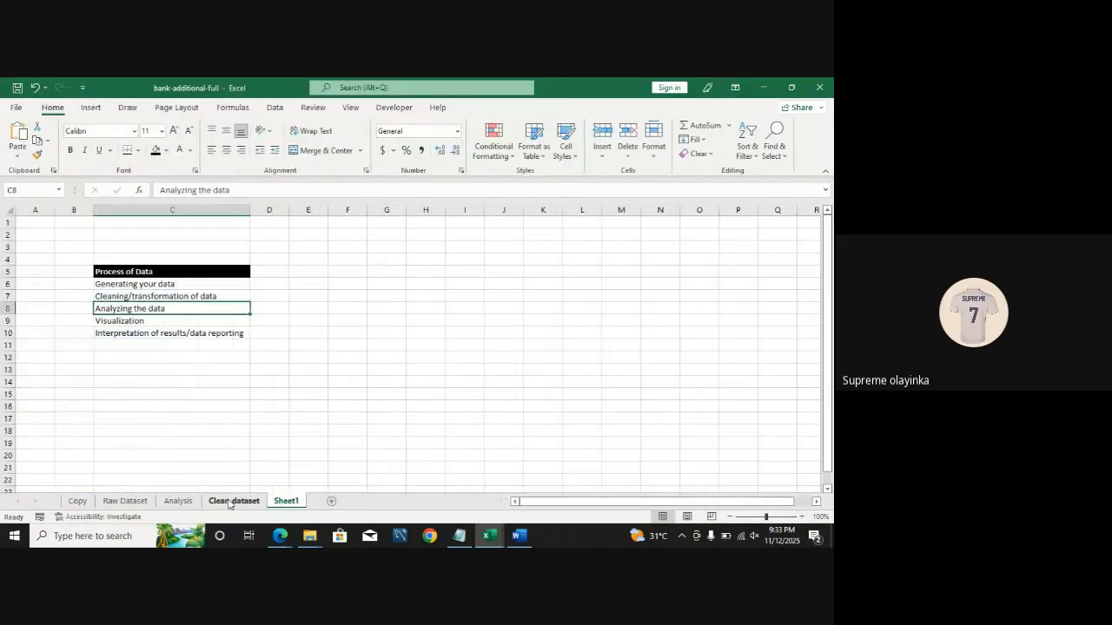
left_click(224, 502)
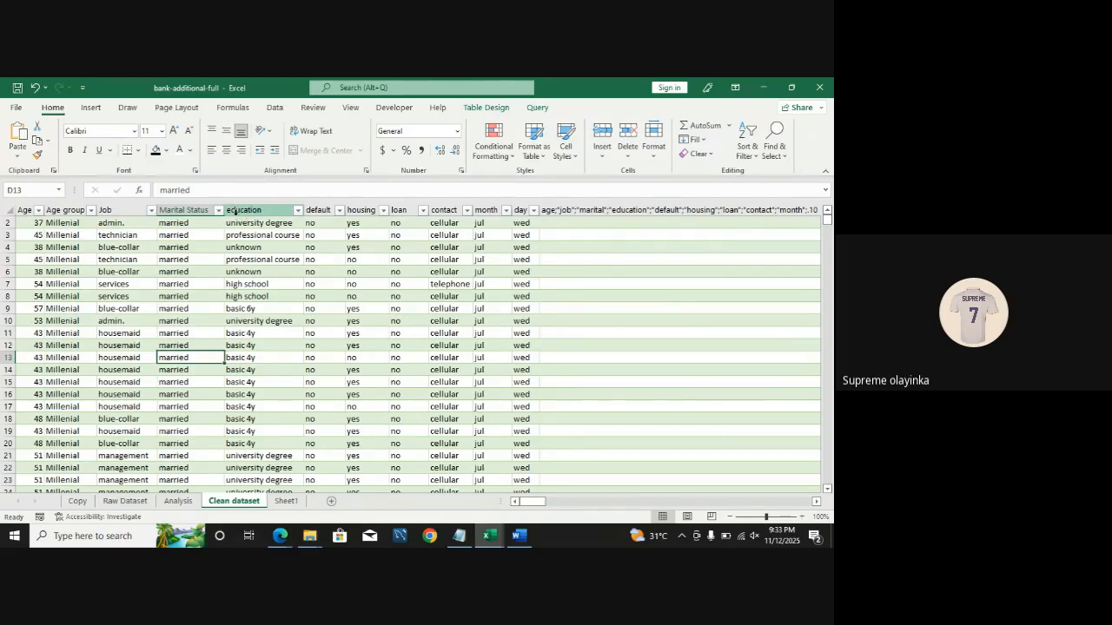
left_click(178, 502)
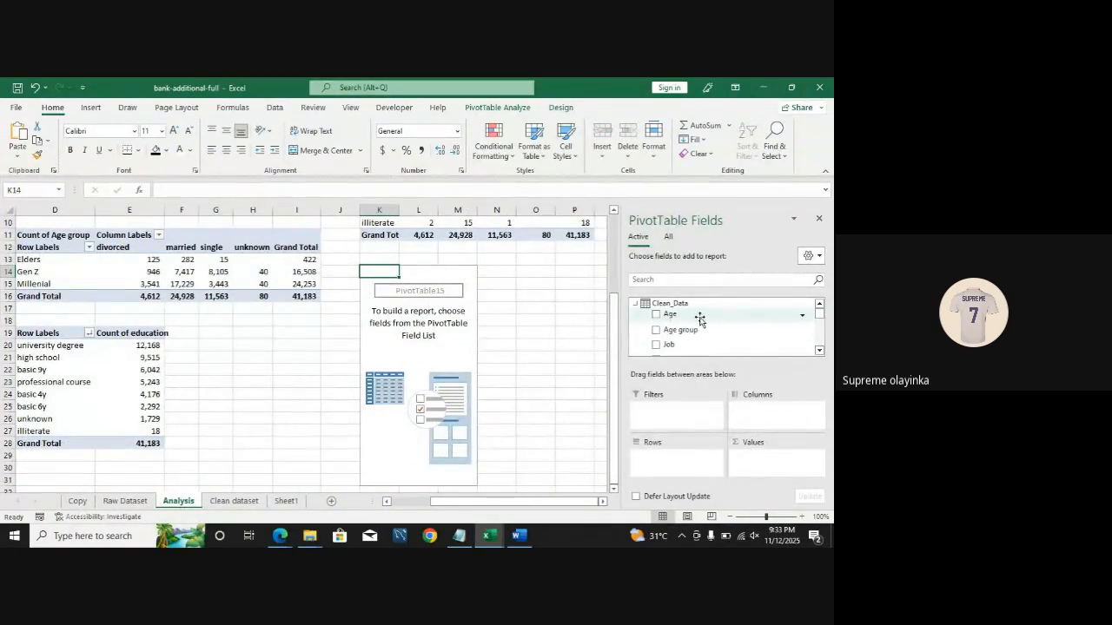
Step: Add the education field to the new PivotTable's rows
scroll(697, 345, "down", 2)
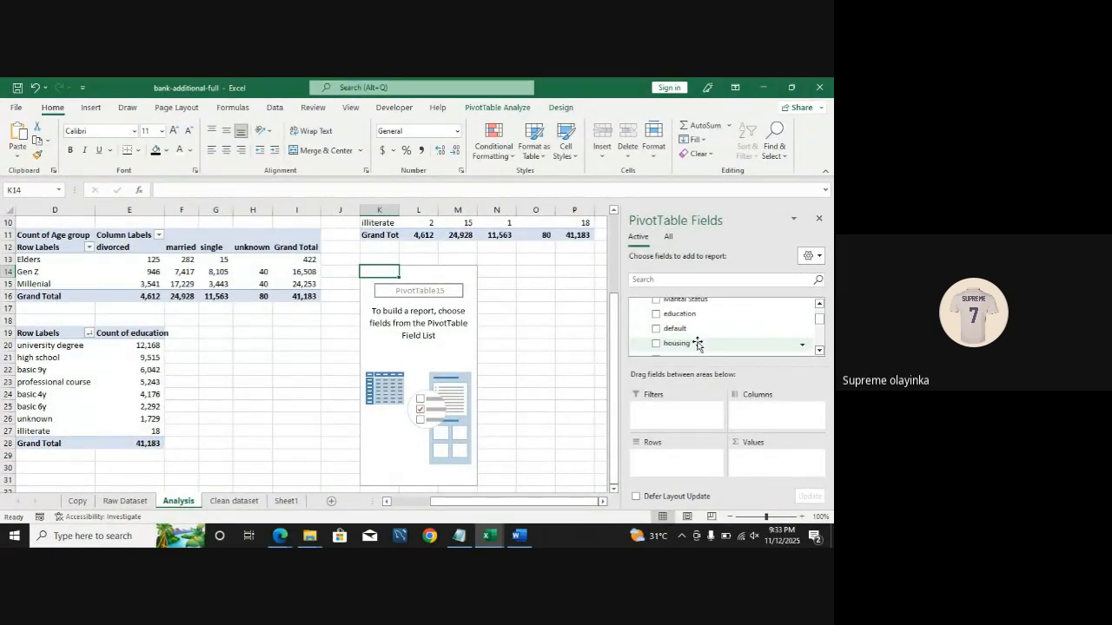
scroll(698, 344, "down", 1)
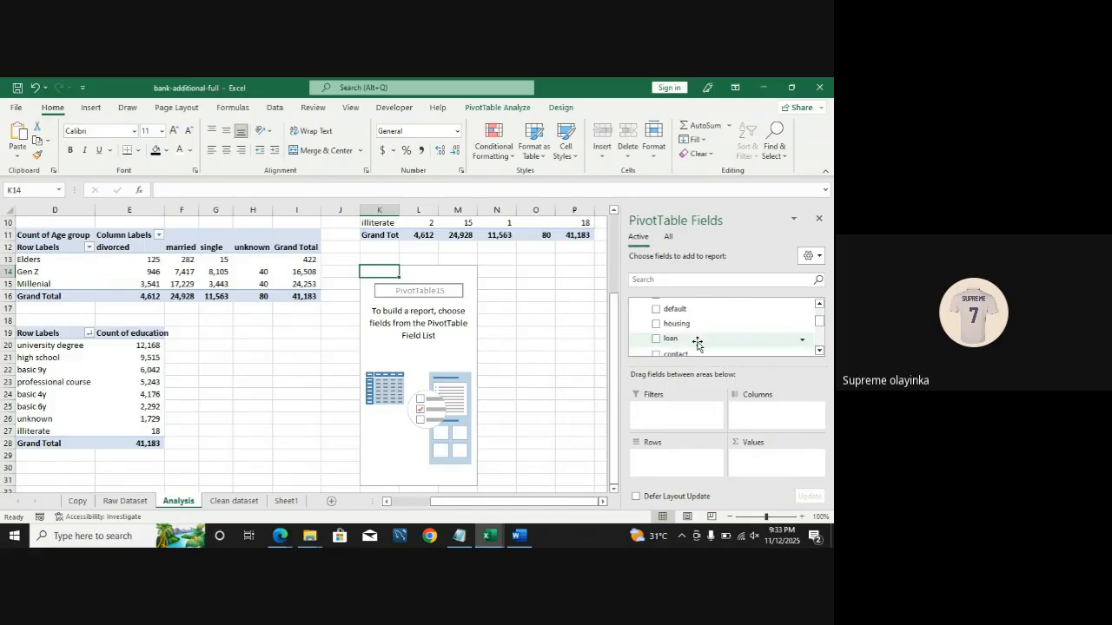
scroll(697, 341, "up", 1)
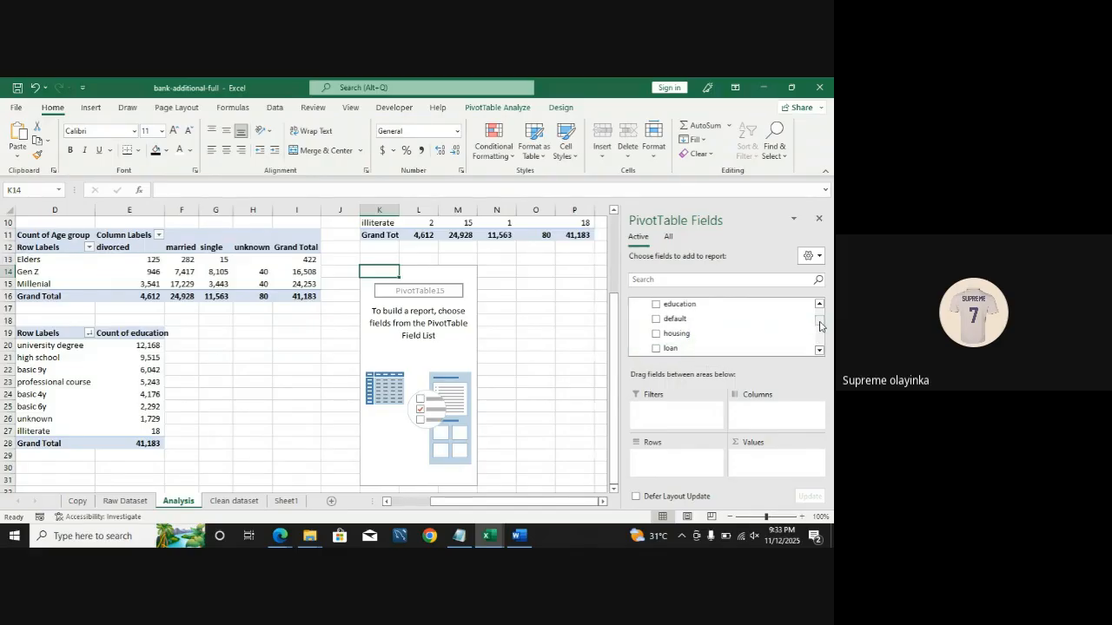
scroll(820, 324, "up", 1)
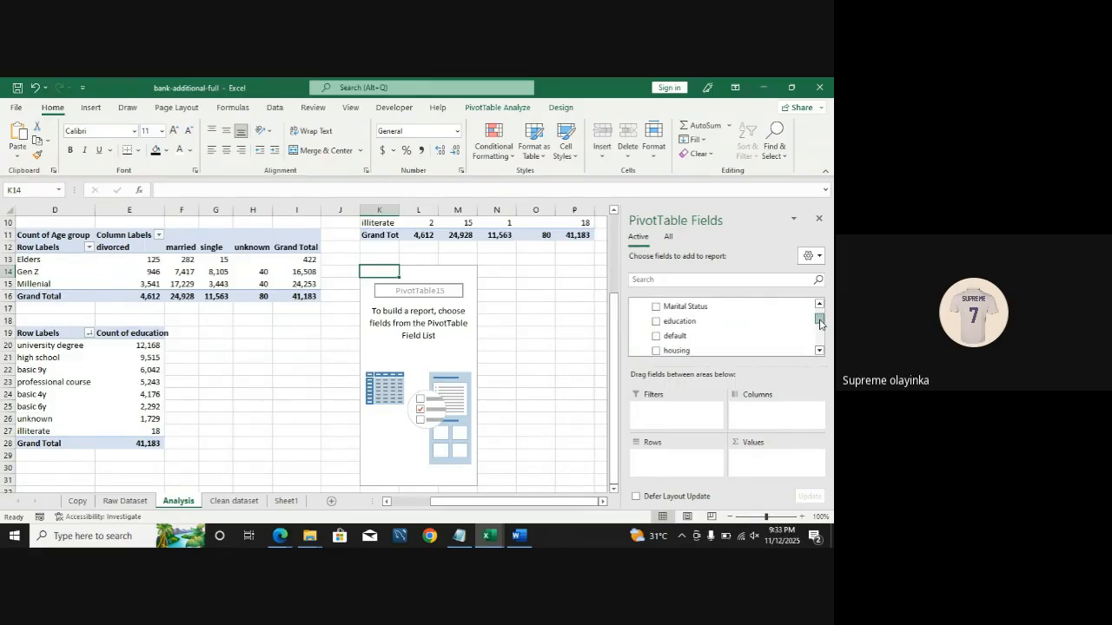
left_click(656, 322)
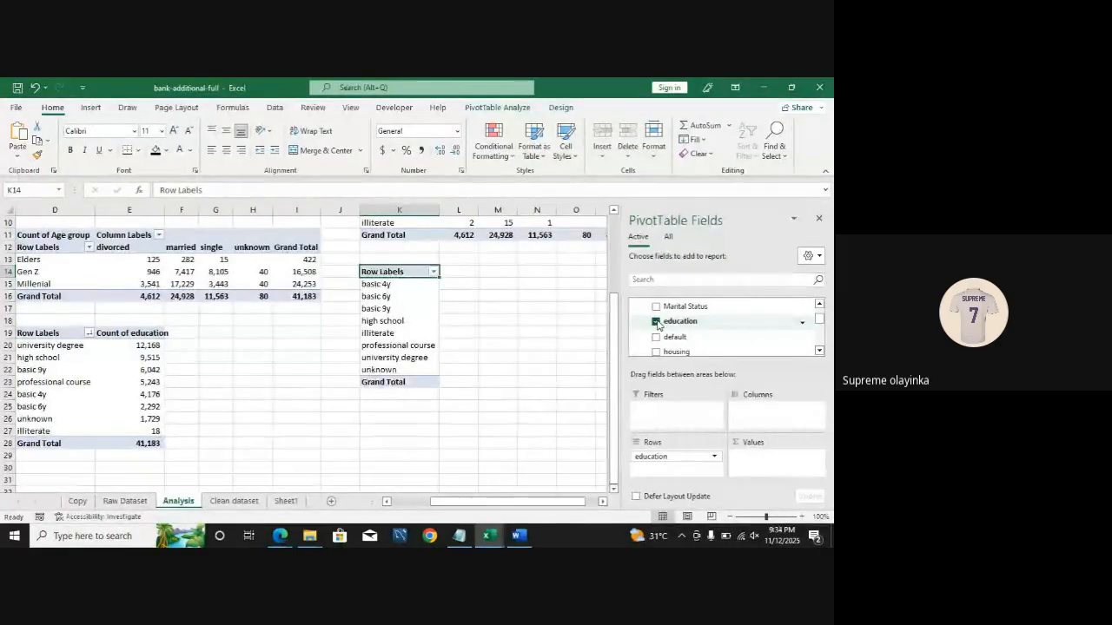
Step: Rebuild the new PivotTable with education in the rows and count of education in the values
left_click(656, 322)
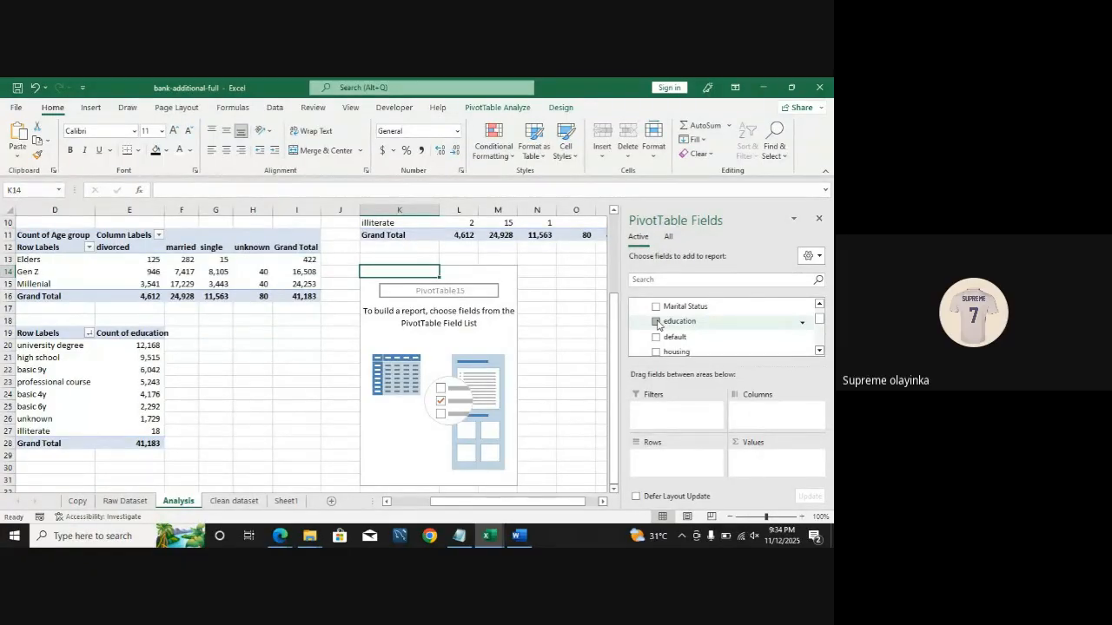
left_click_drag(658, 325, 768, 469)
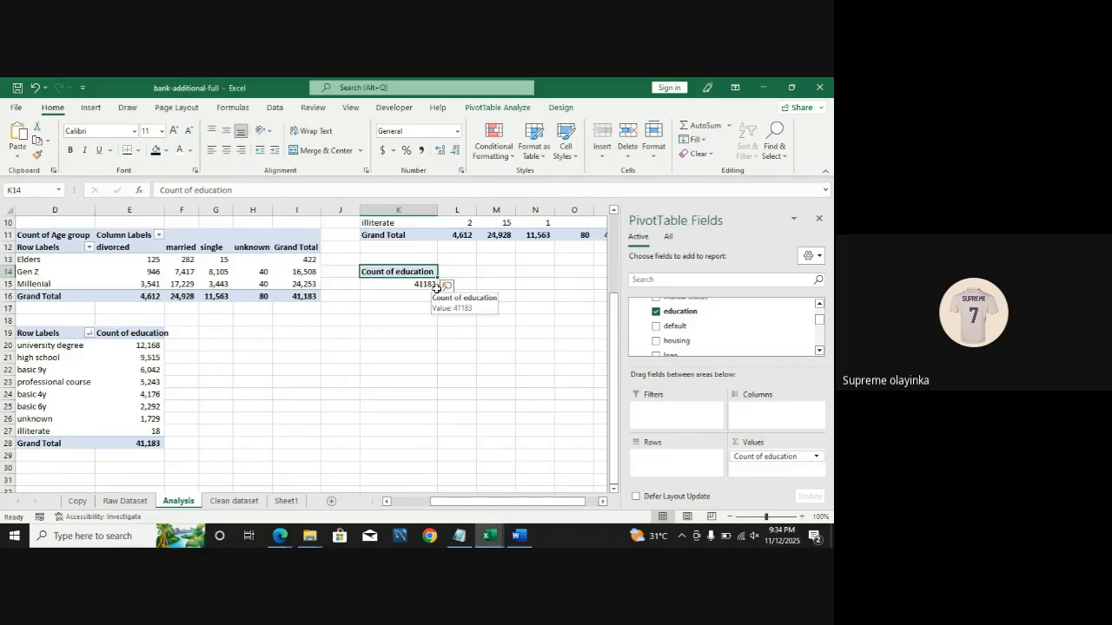
left_click_drag(682, 313, 671, 472)
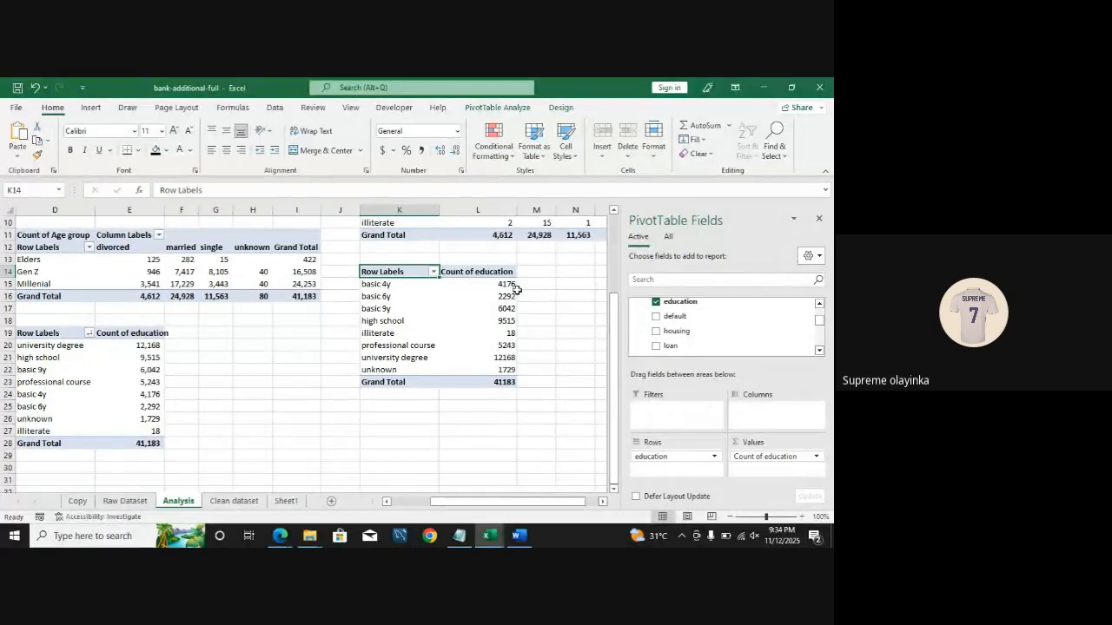
Step: Examine the education counts in the new PivotTable against the earlier education PivotTable
mouse_move(464, 306)
mouse_move(496, 302)
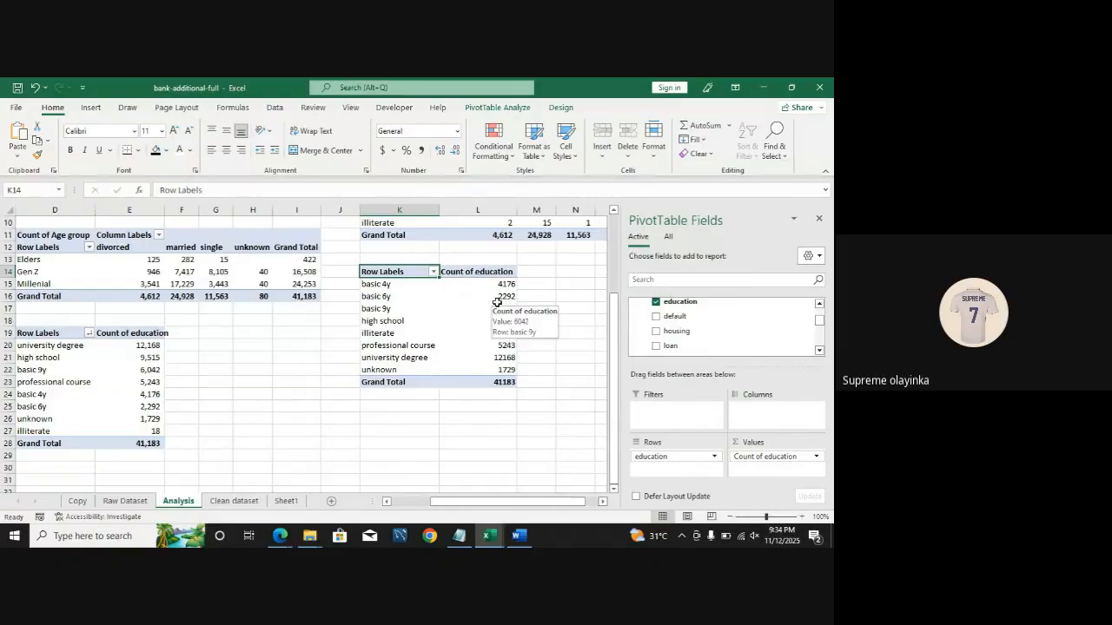
left_click(504, 284)
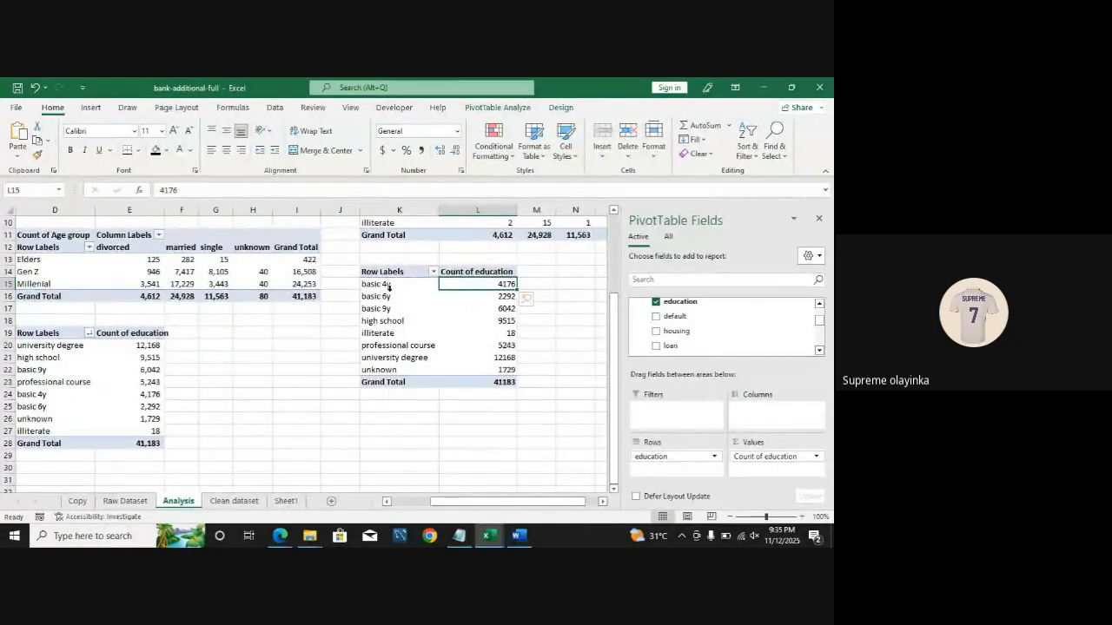
left_click(505, 308)
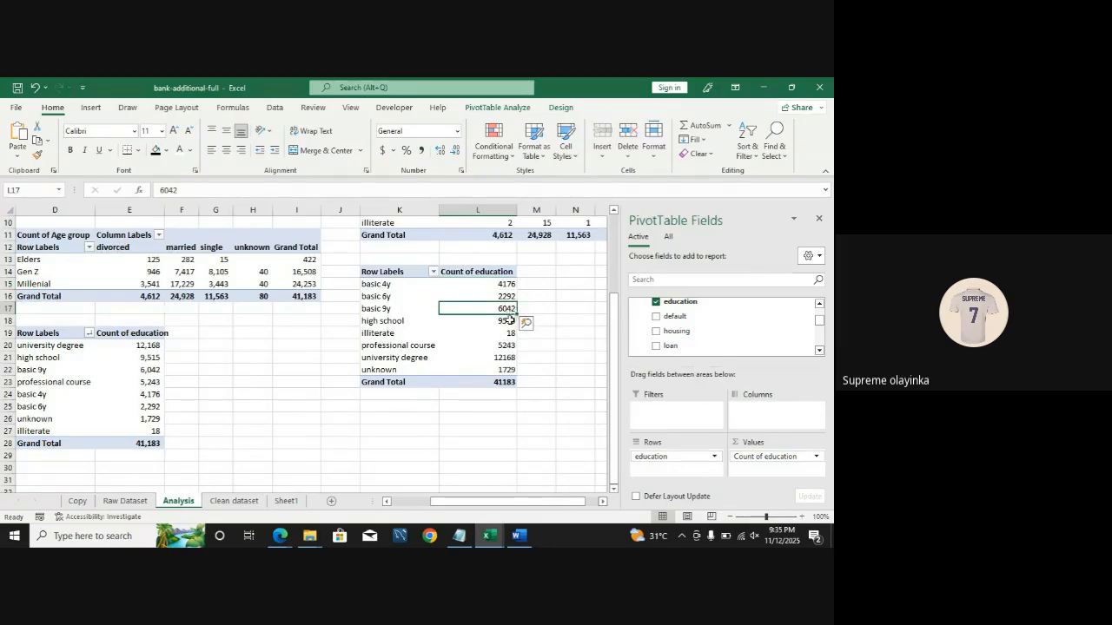
left_click(510, 320)
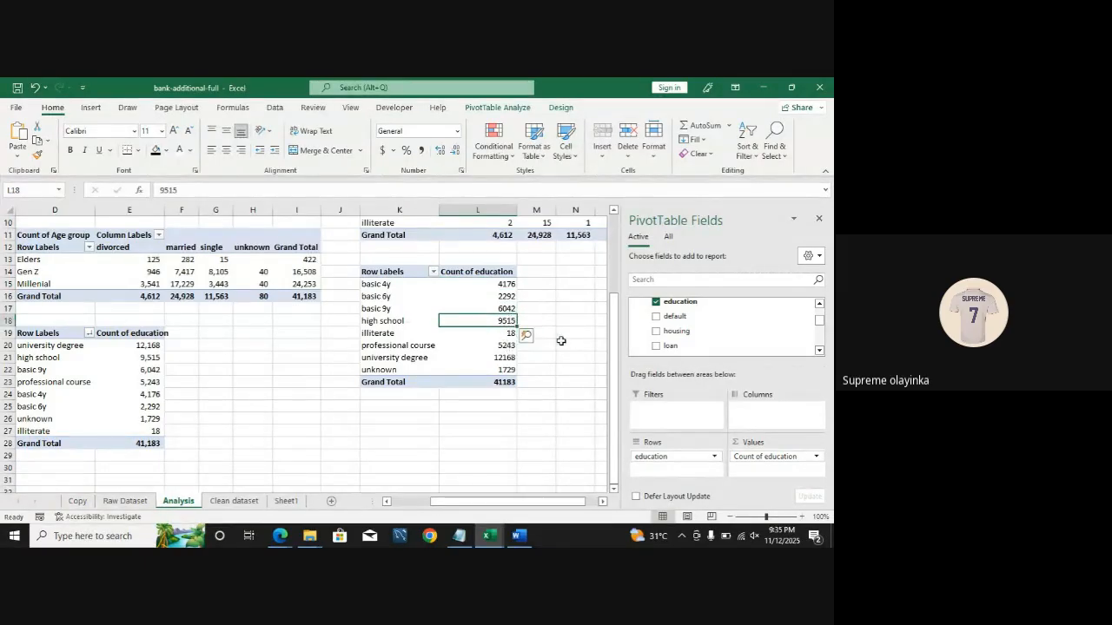
left_click(470, 304)
left_click(472, 320)
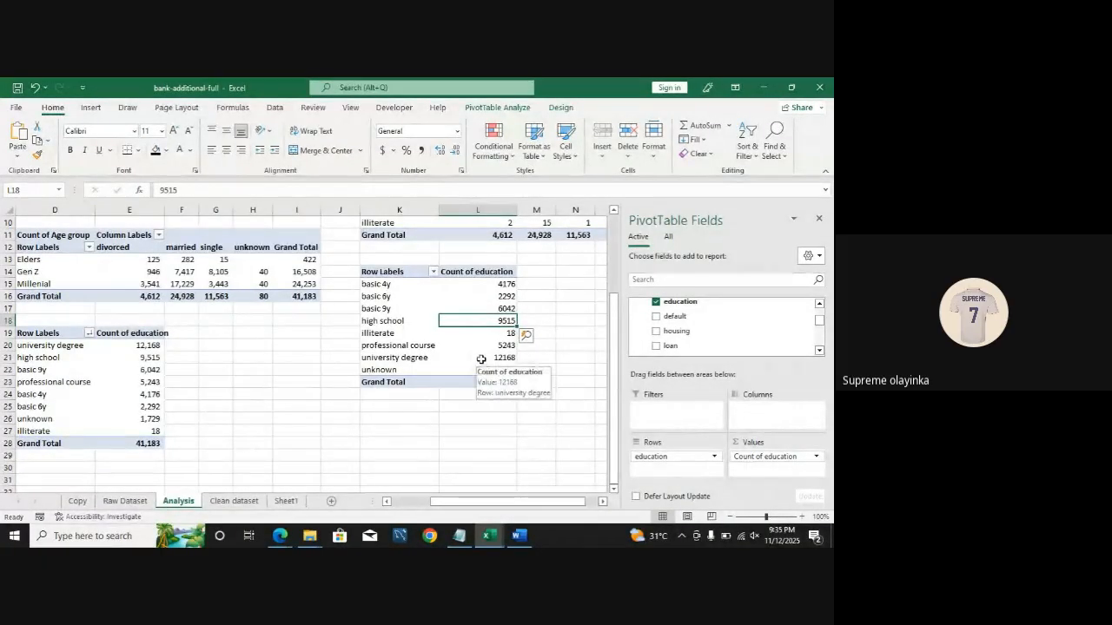
left_click(482, 358)
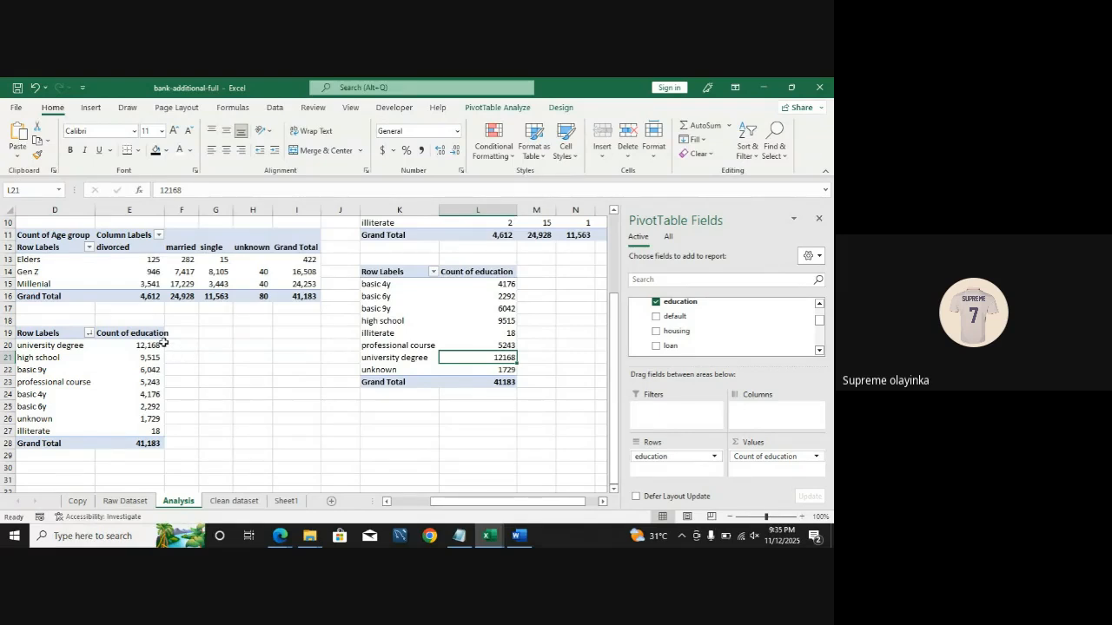
mouse_move(146, 372)
mouse_move(96, 393)
mouse_move(153, 431)
mouse_move(39, 395)
Step: Sort the new PivotTable's count of education from largest to smallest
left_click(502, 322)
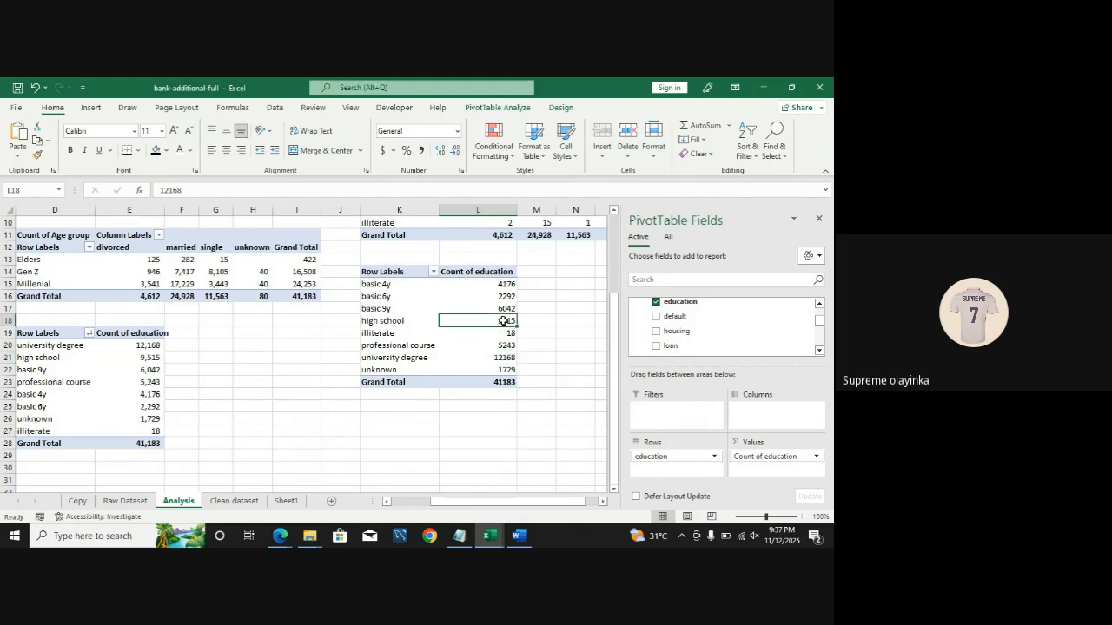
right_click(503, 324)
mouse_move(538, 365)
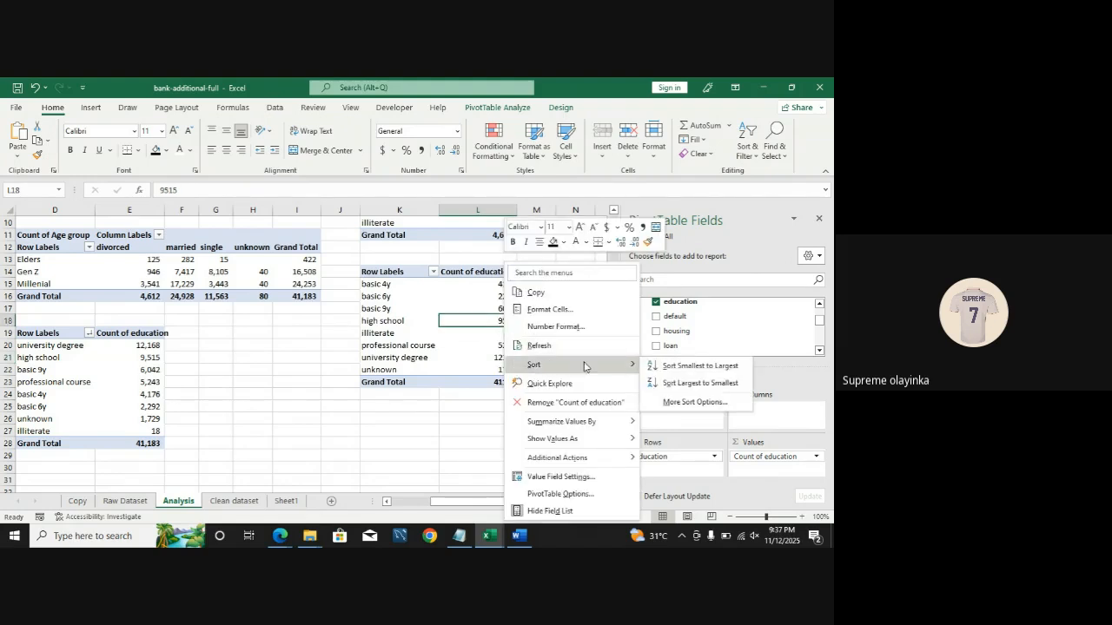
left_click(687, 383)
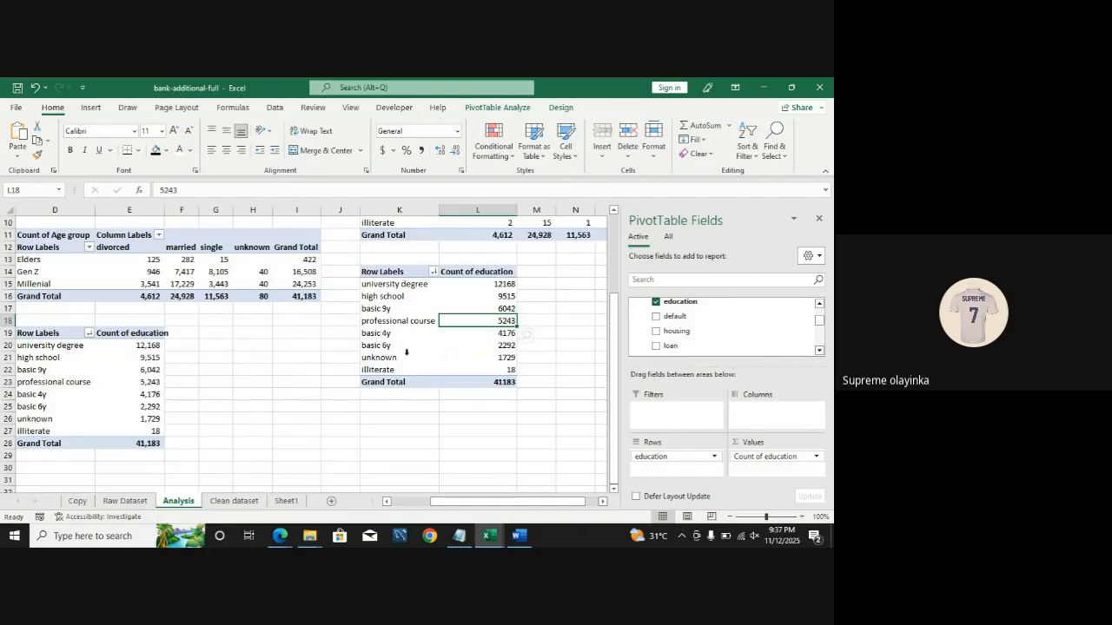
Step: Add a new blank worksheet to the workbook
scroll(614, 371, "up", 3)
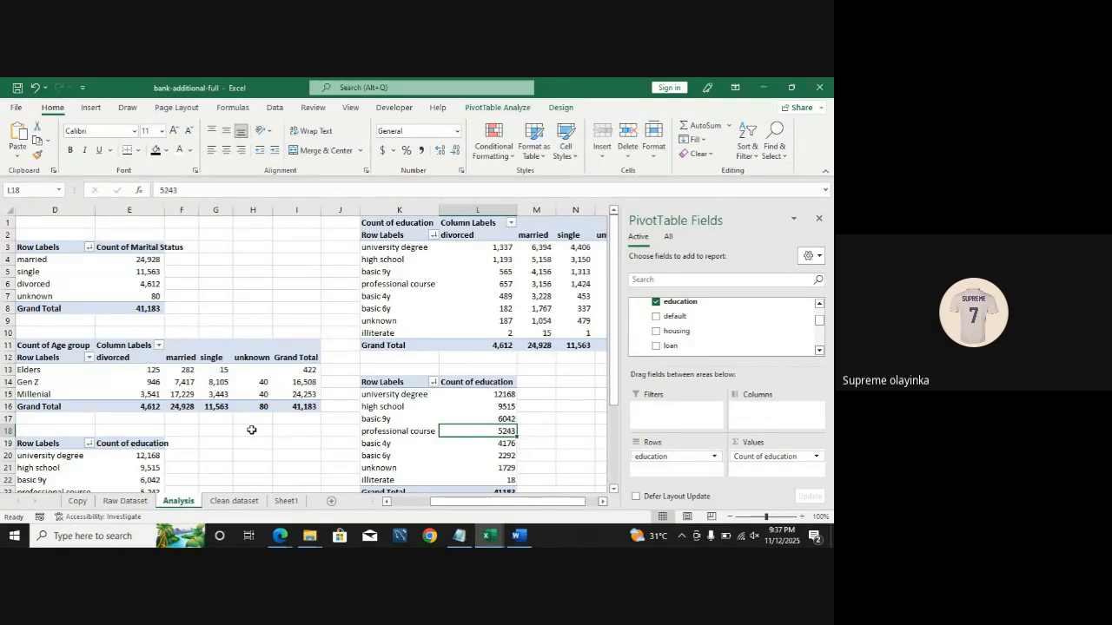
left_click(282, 504)
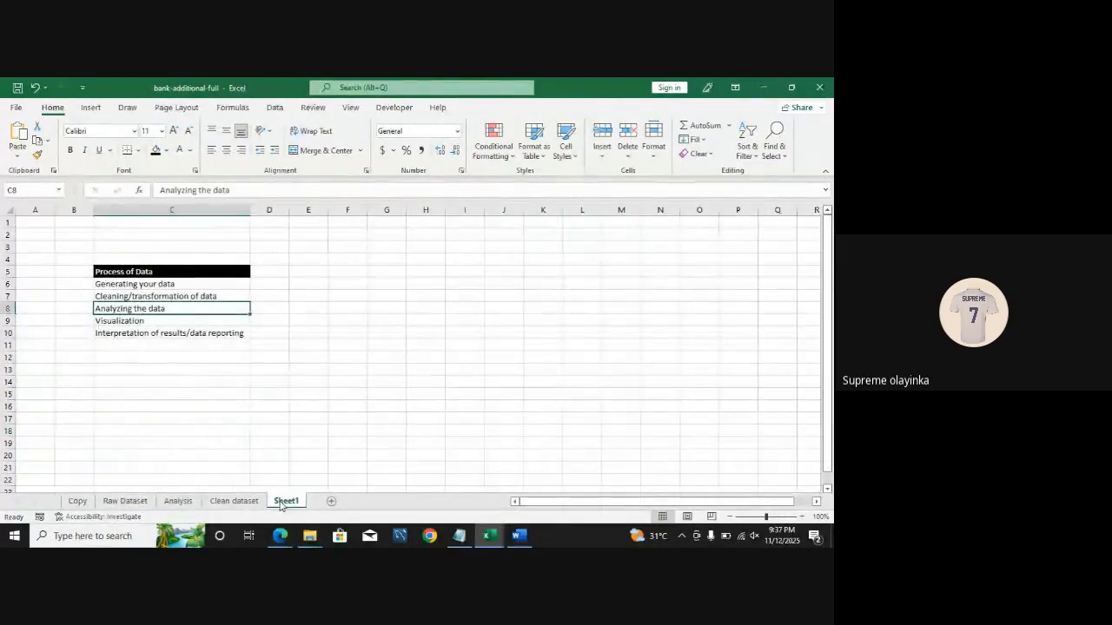
left_click(332, 503)
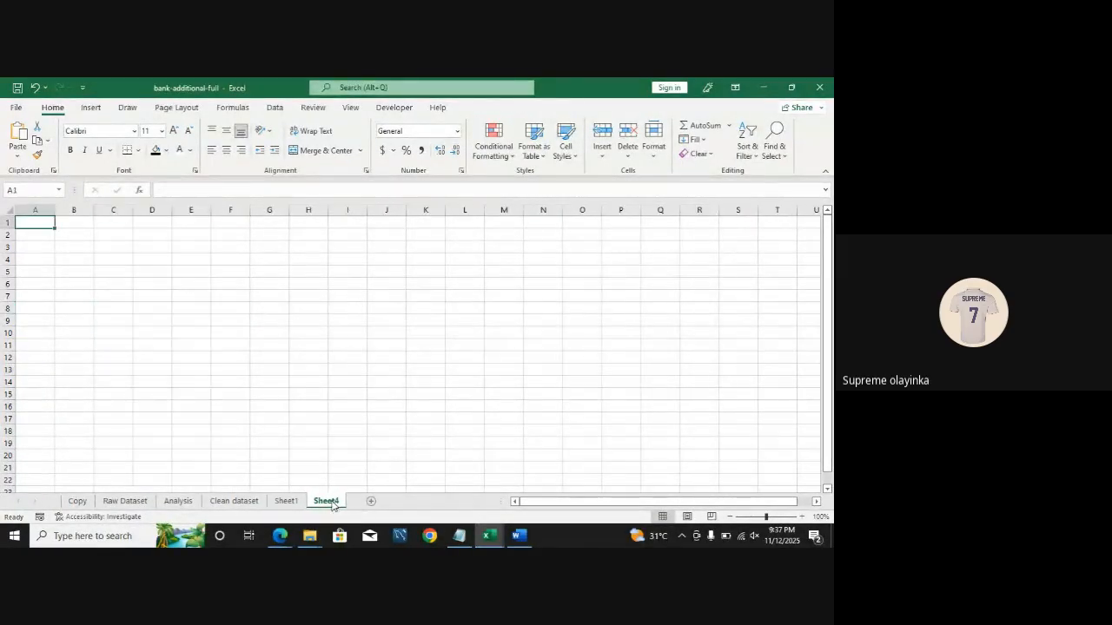
Step: Return to the Analysis sheet and close the PivotTable Fields pane
left_click(284, 502)
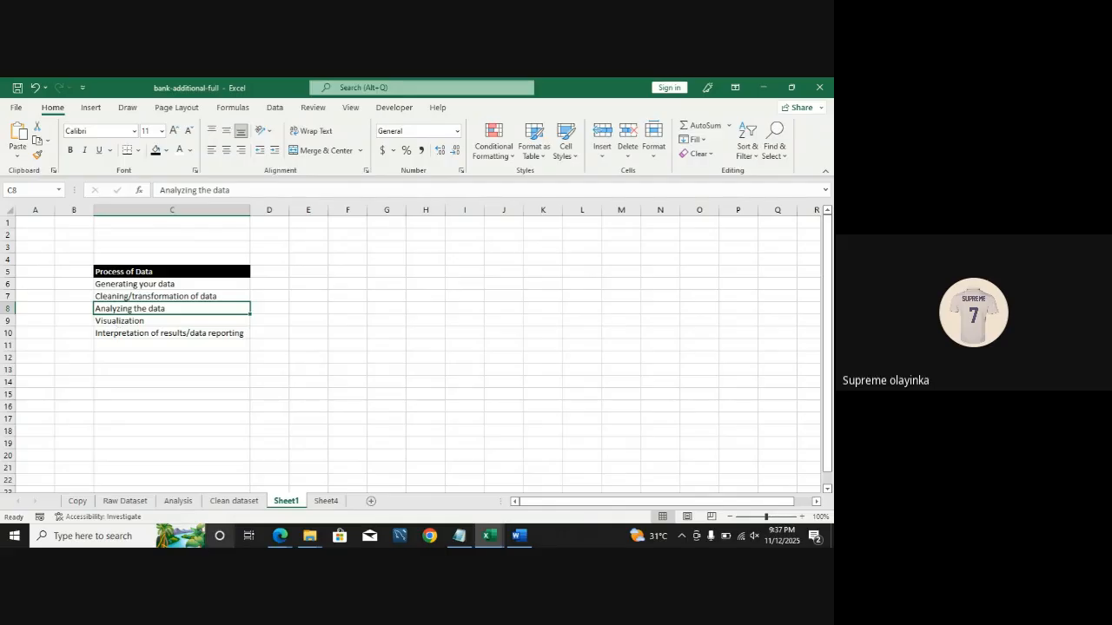
left_click(178, 502)
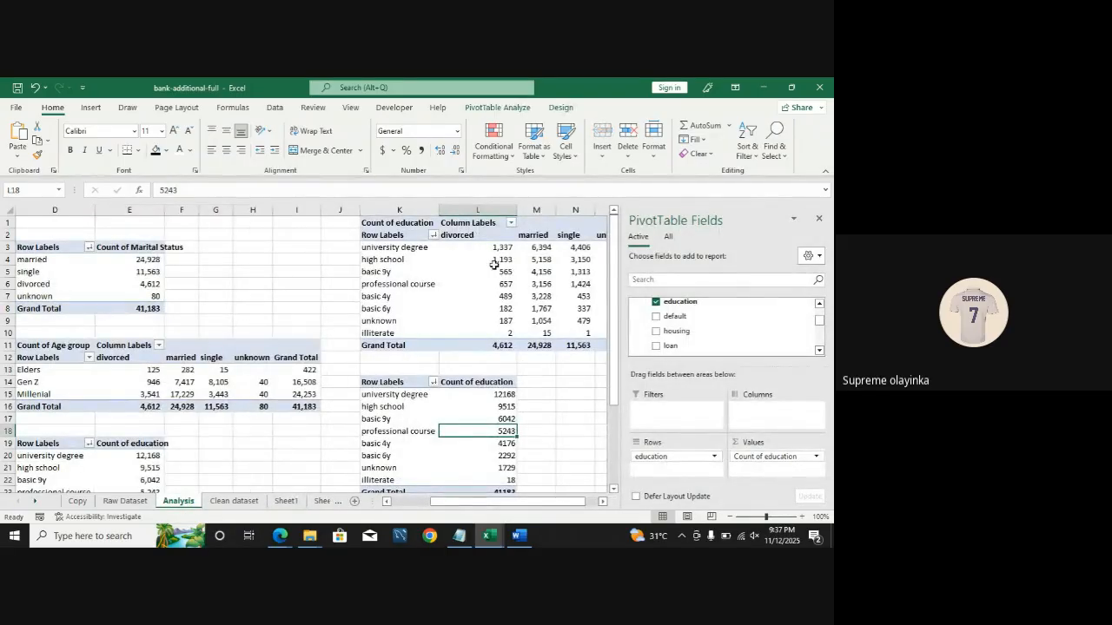
left_click(821, 220)
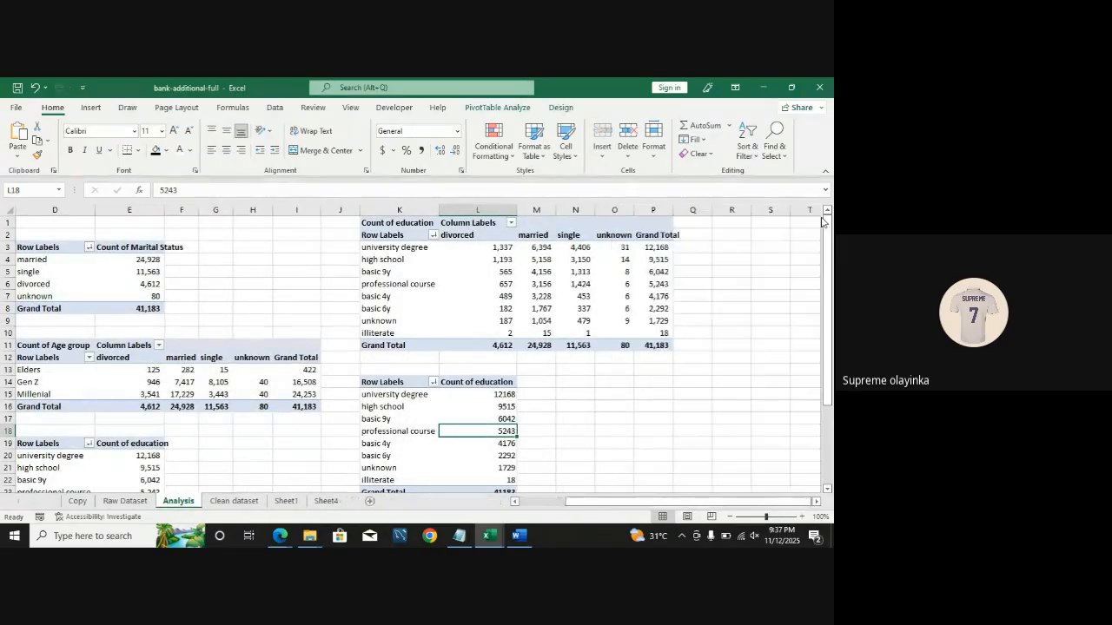
Step: Examine the age group by marital status PivotTable values on the Analysis sheet
left_click_drag(608, 502, 552, 503)
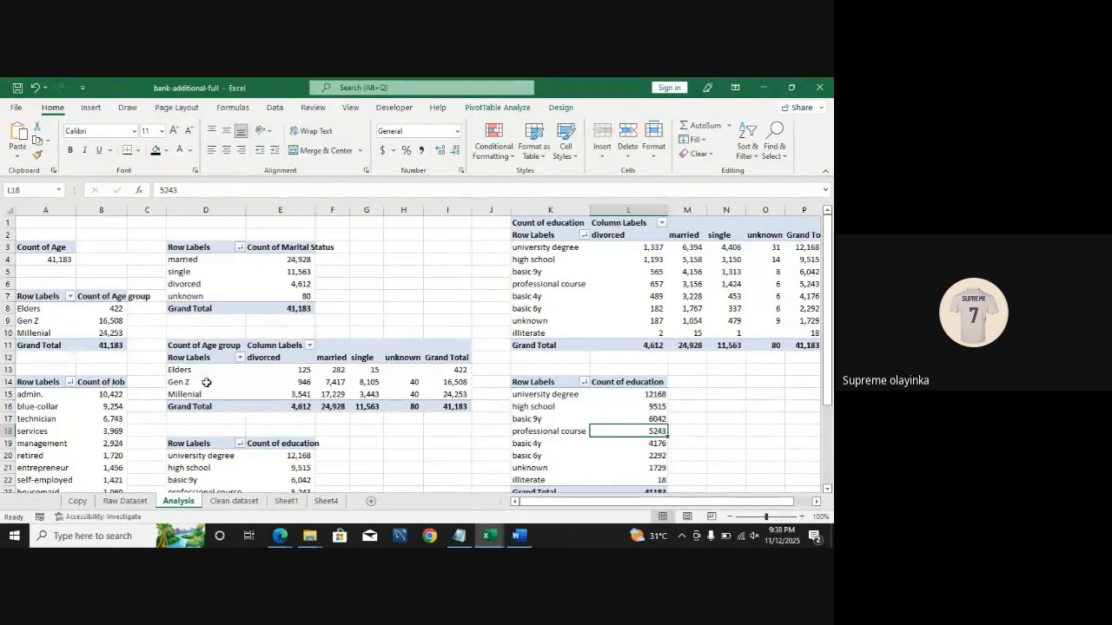
left_click(301, 371)
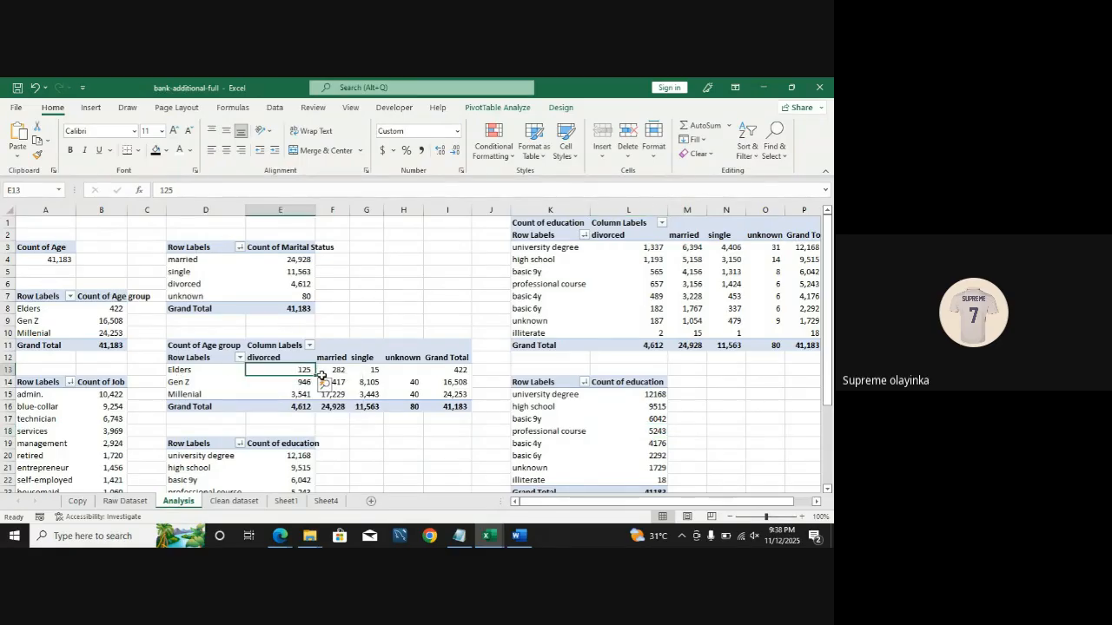
left_click(338, 371)
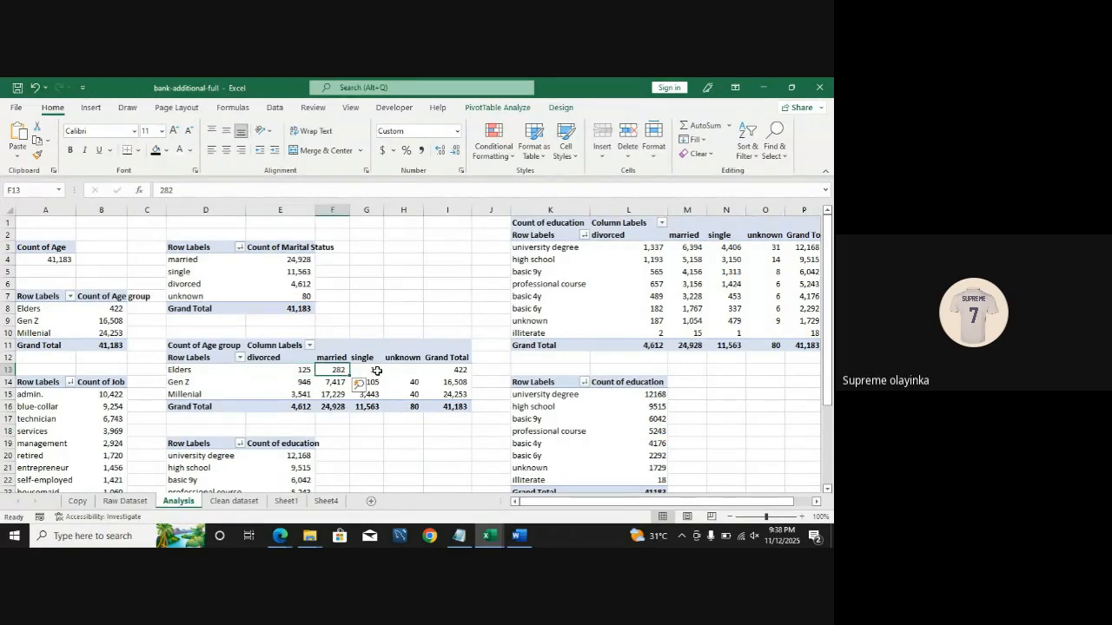
left_click(377, 370)
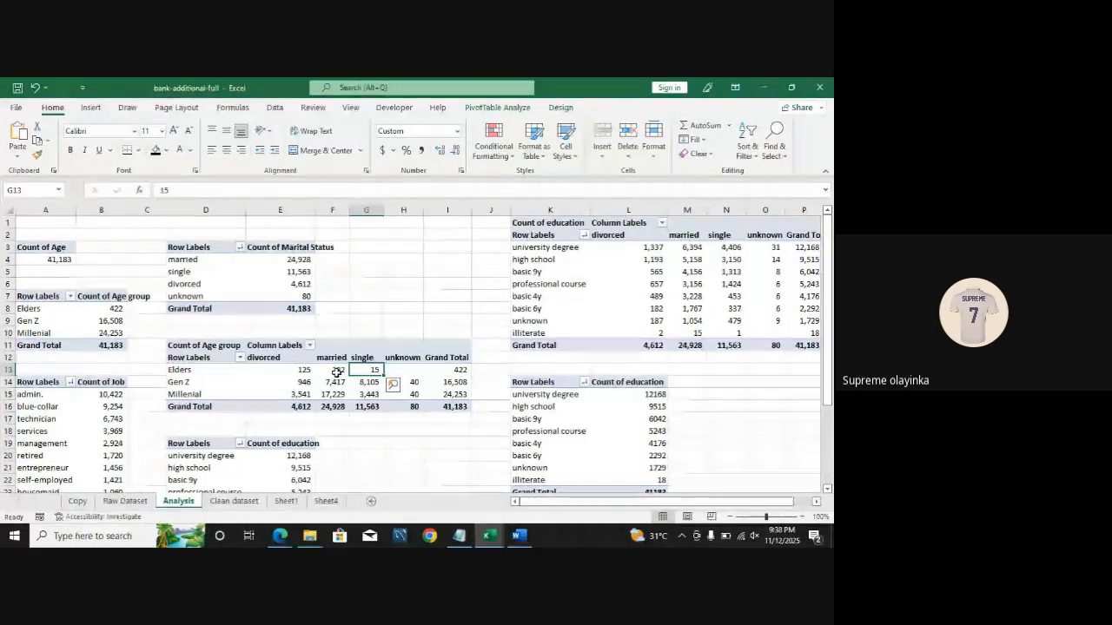
left_click_drag(339, 370, 337, 393)
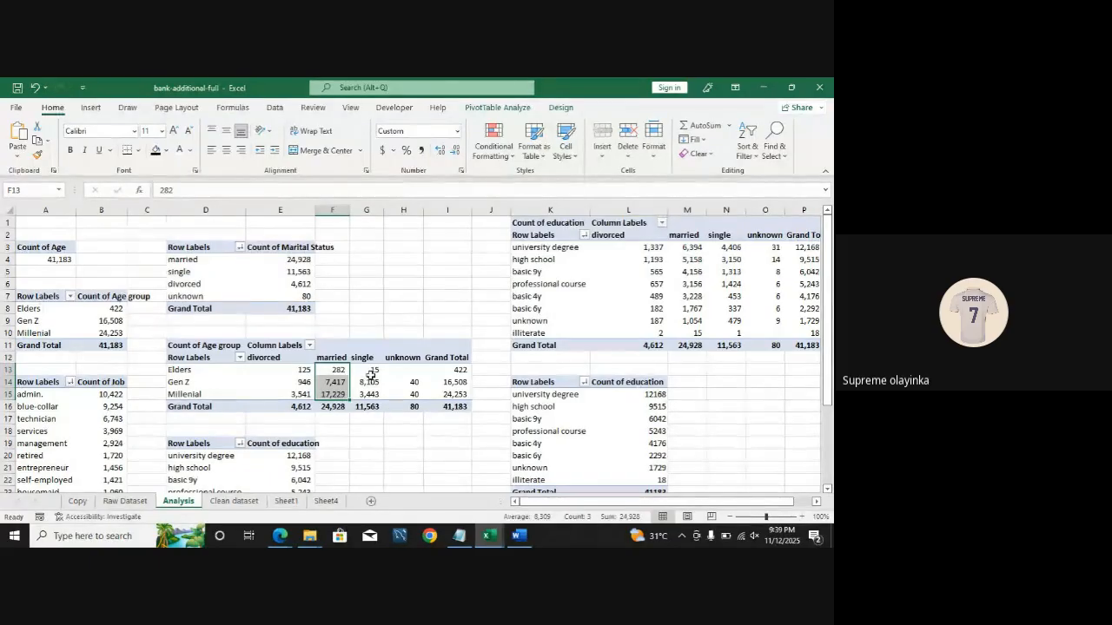
left_click_drag(371, 370, 375, 409)
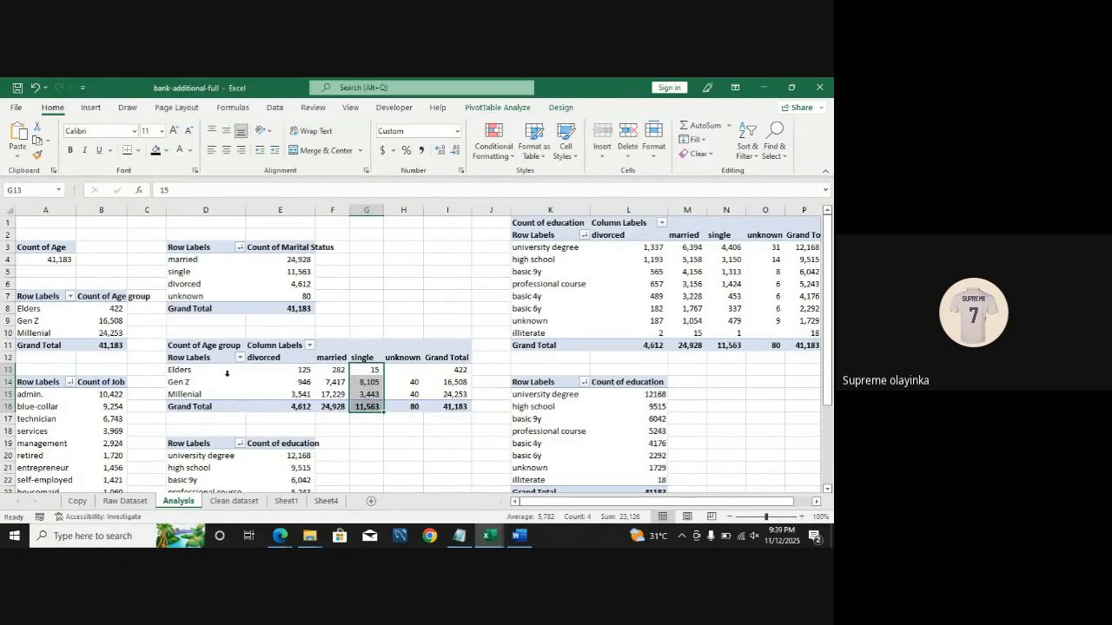
left_click(372, 383)
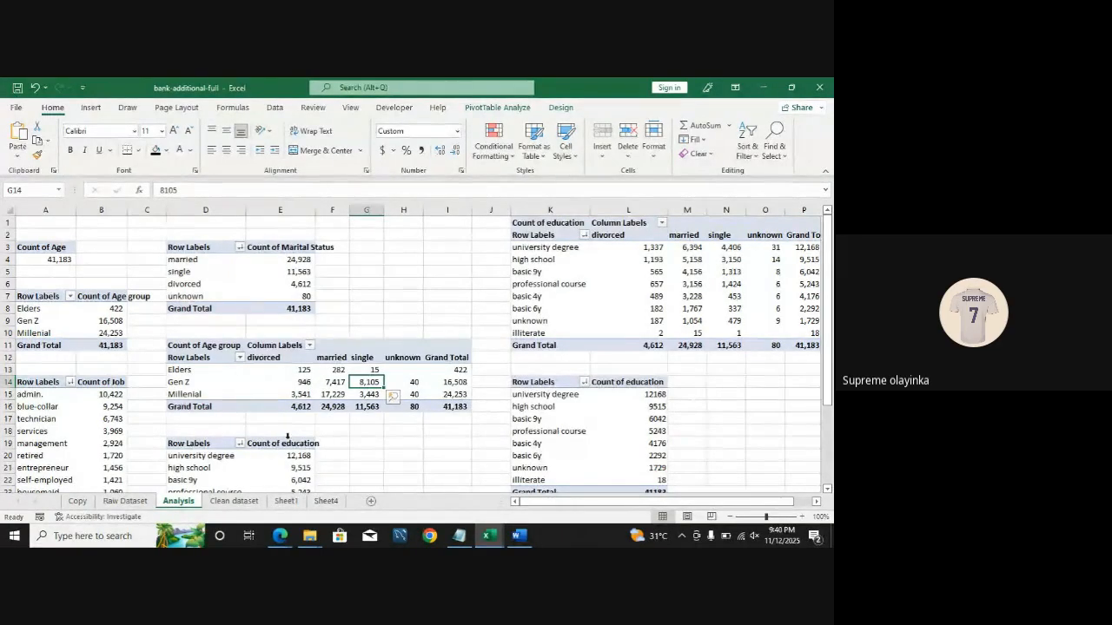
Step: Rename the new worksheet as Visual
left_click(327, 502)
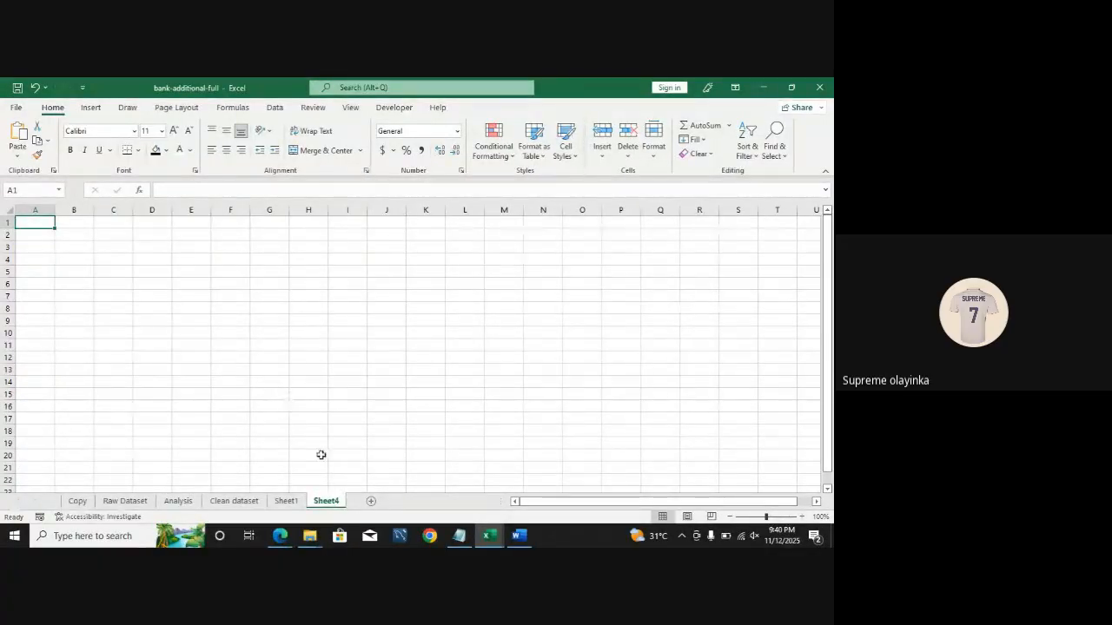
right_click(330, 504)
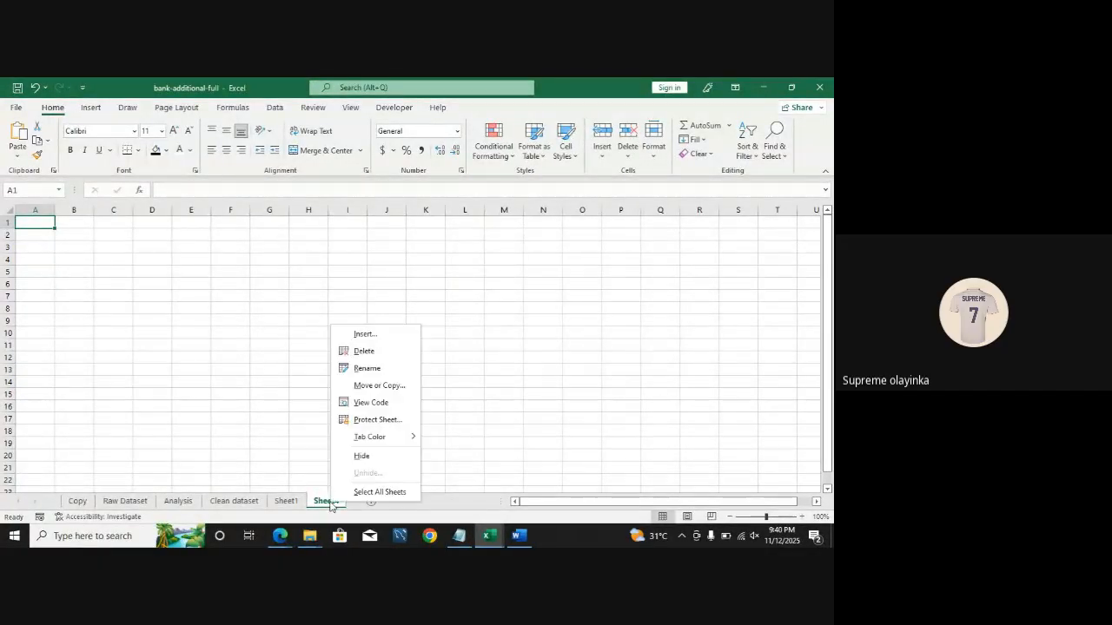
left_click(370, 369)
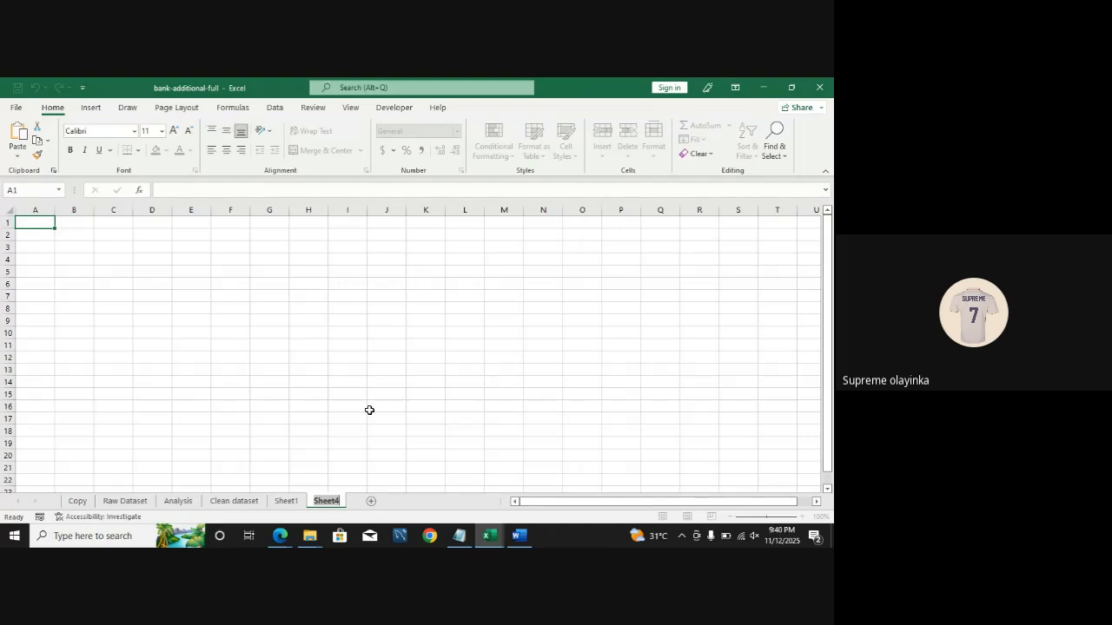
type("Vo")
key("BackSpace")
type("isualization")
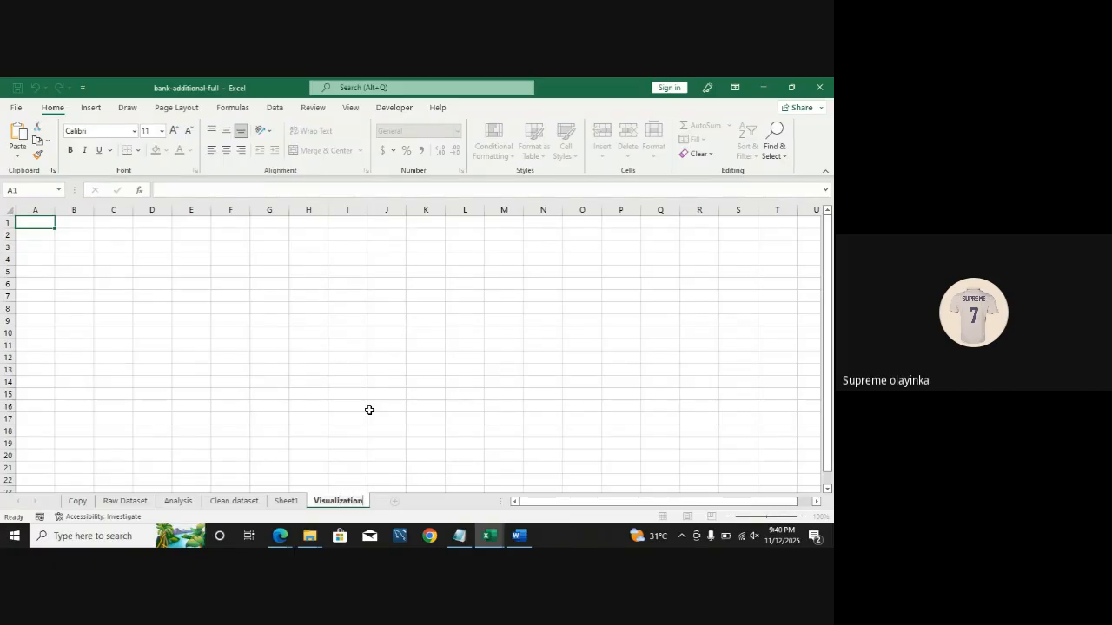
key("BackSpace")
key("BackSpace")
key("BackSpace")
key("Return")
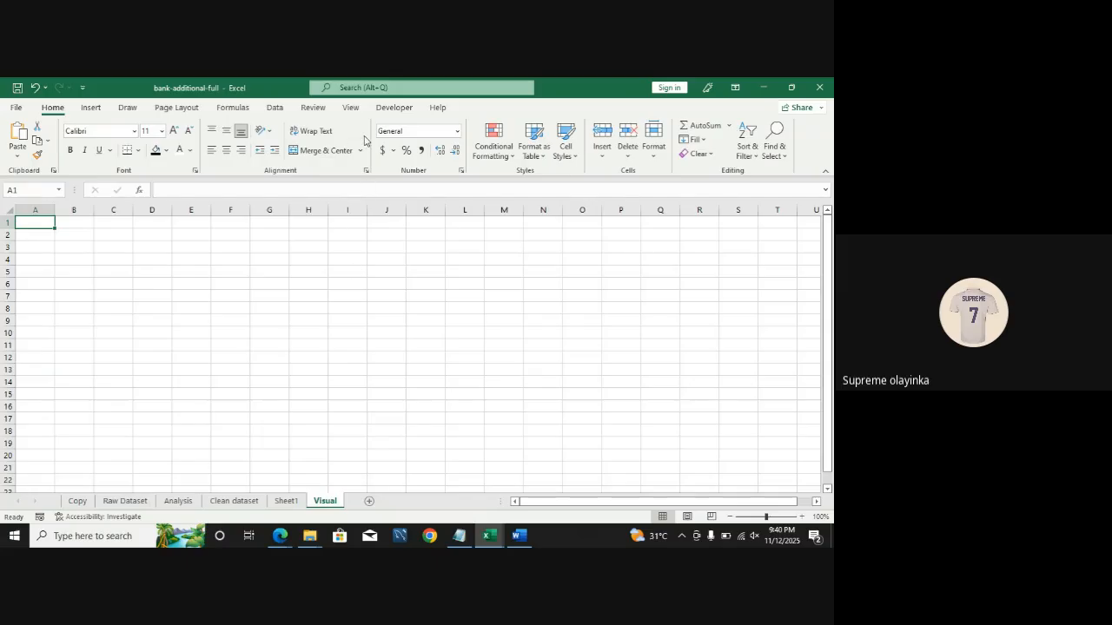
Step: Hide the formula bar, headings and gridlines on the Visual sheet and collapse the ribbon
left_click(350, 109)
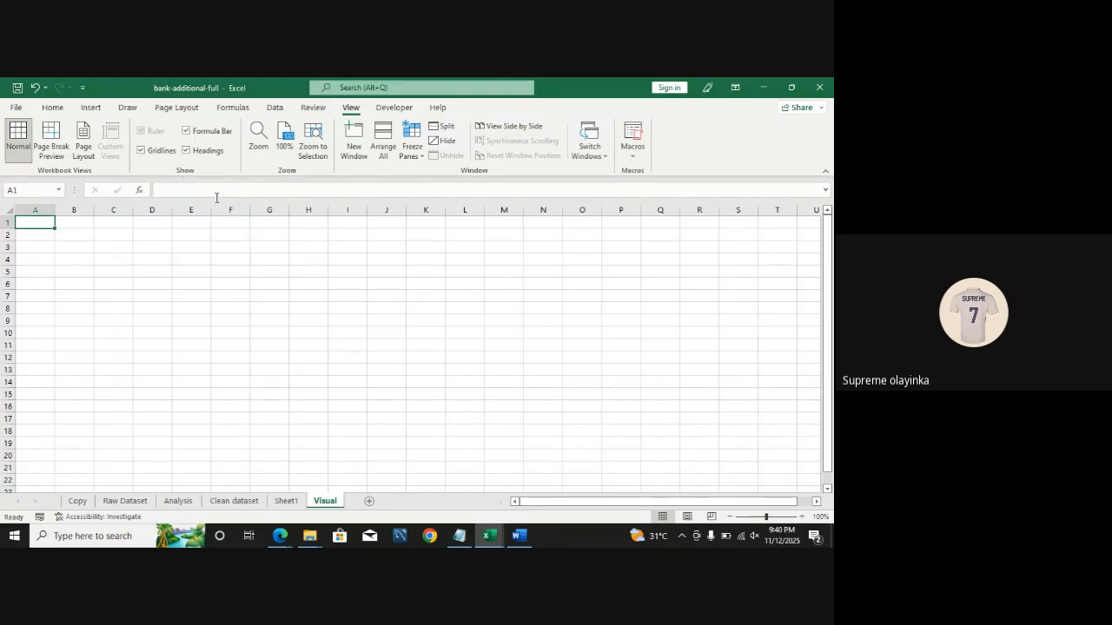
left_click(186, 132)
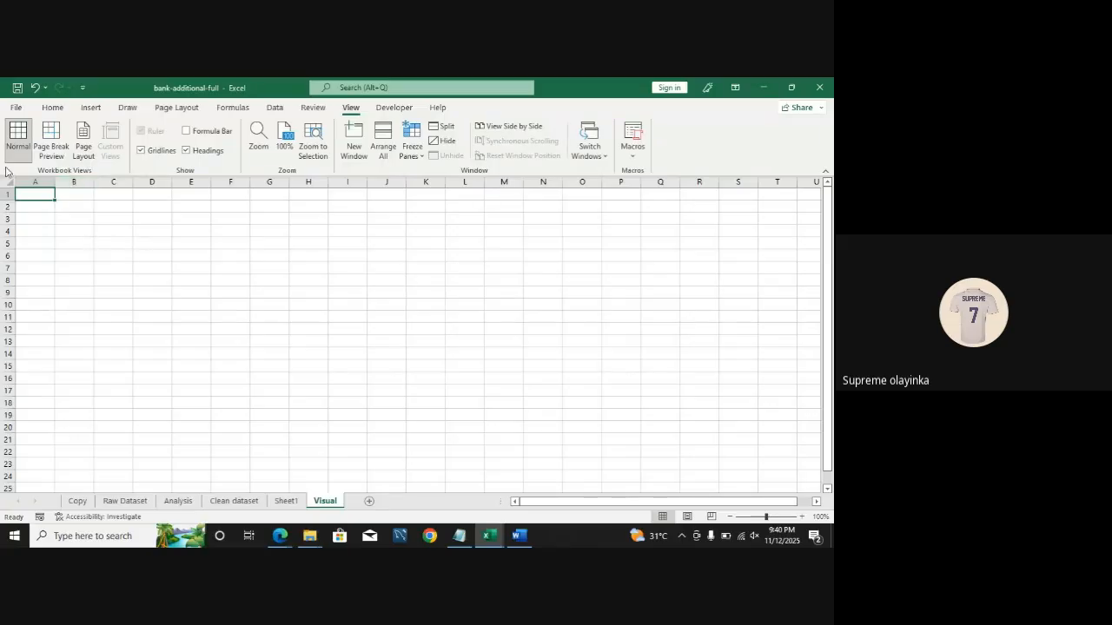
left_click(186, 151)
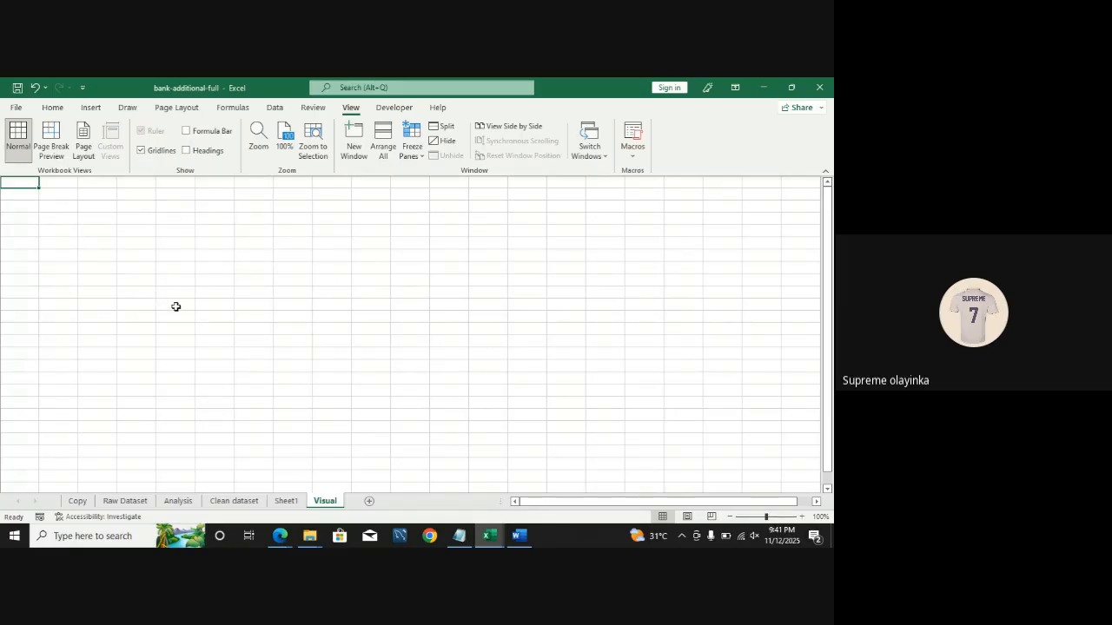
left_click(10, 313)
left_click(142, 152)
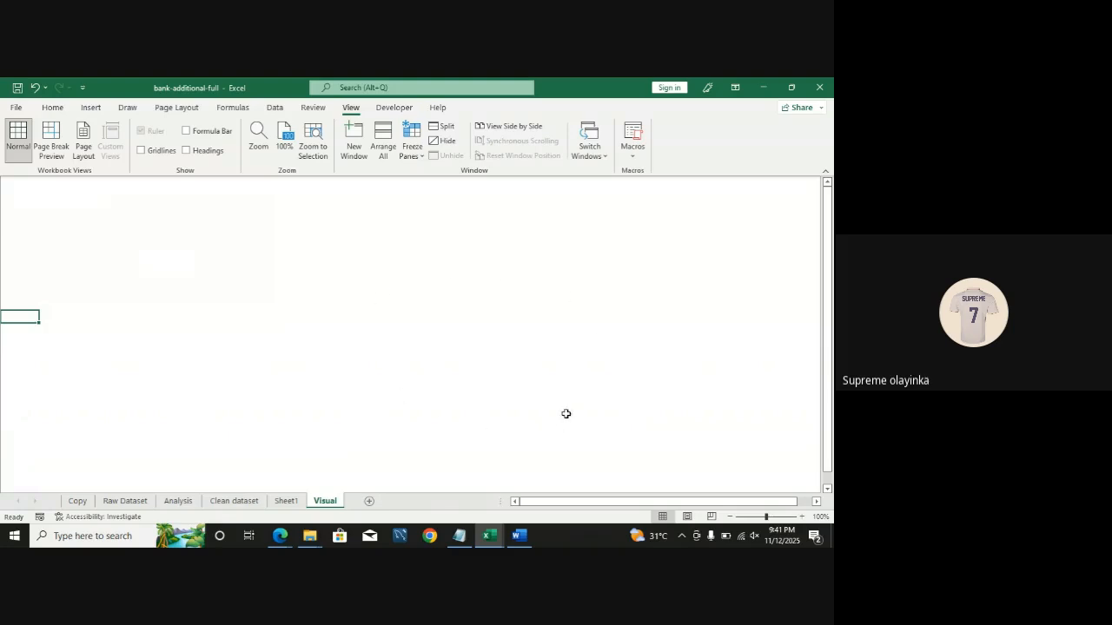
left_click(825, 173)
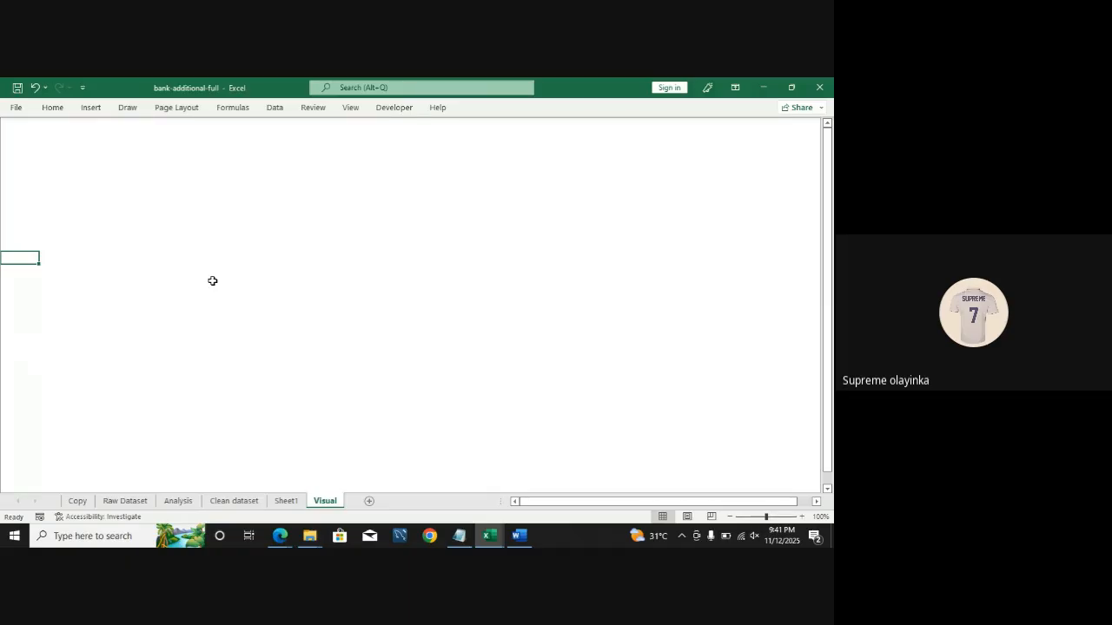
Step: Insert a rectangle shape spanning most of the visible area of the Visual sheet
left_click(91, 108)
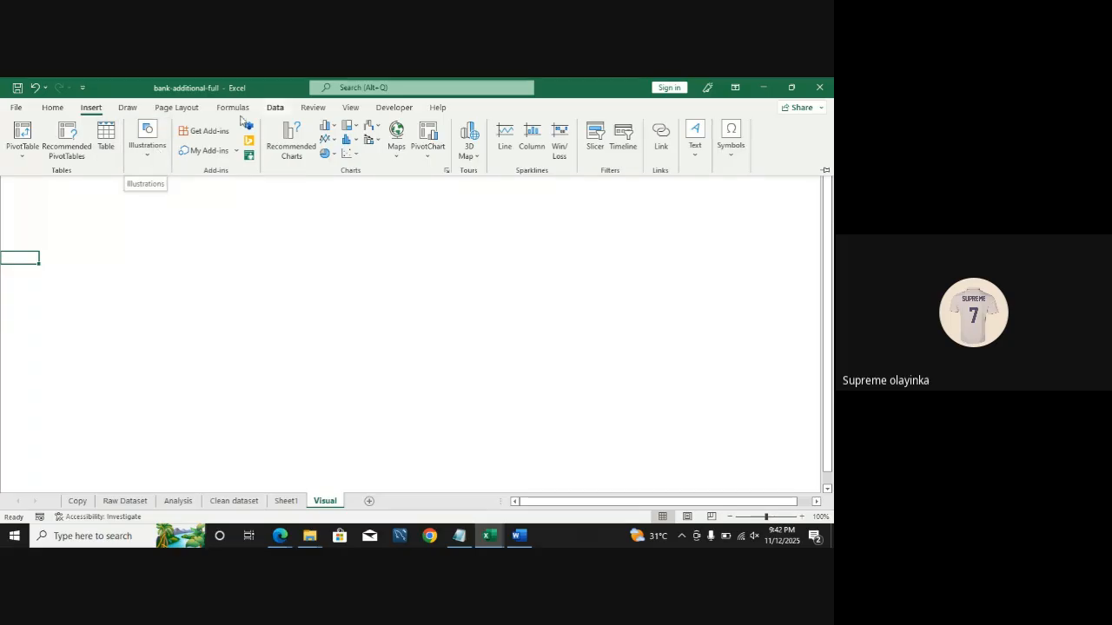
left_click(158, 141)
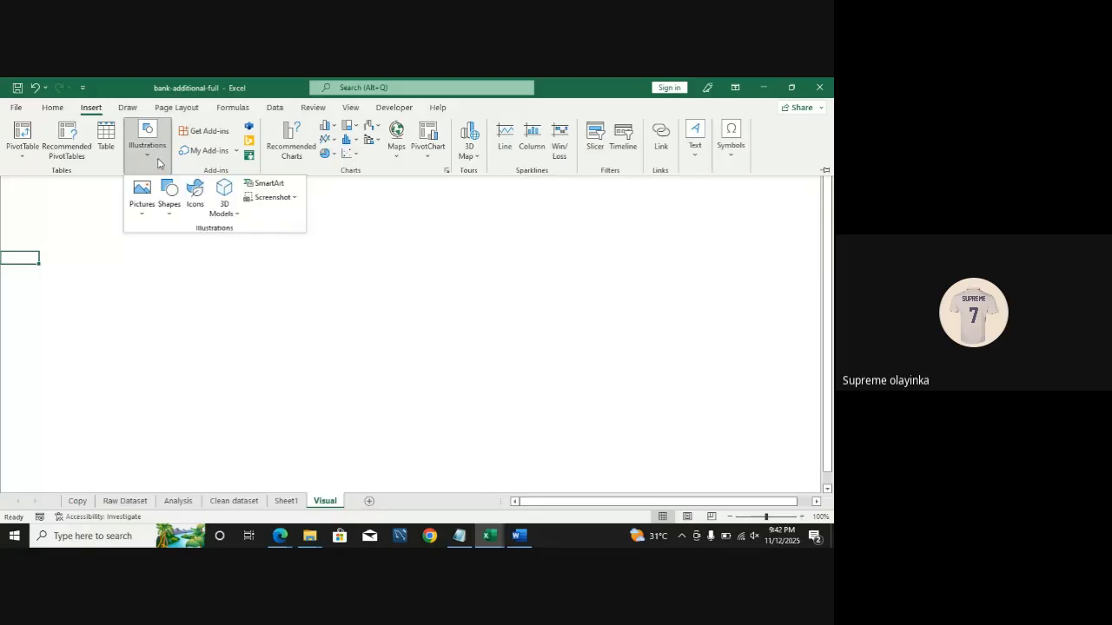
left_click(171, 219)
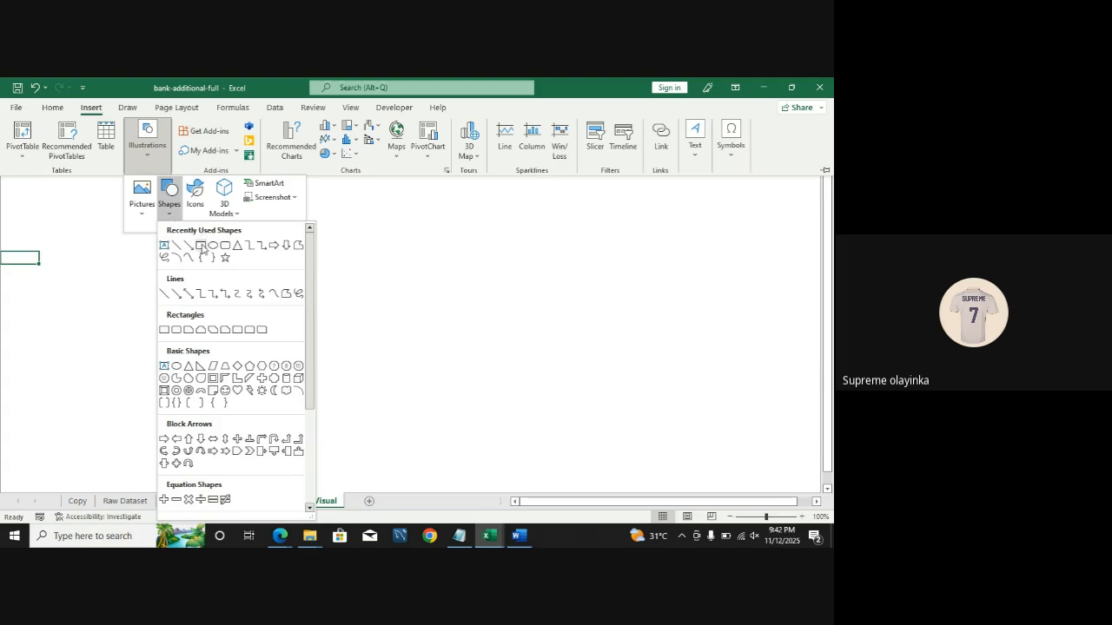
left_click(201, 245)
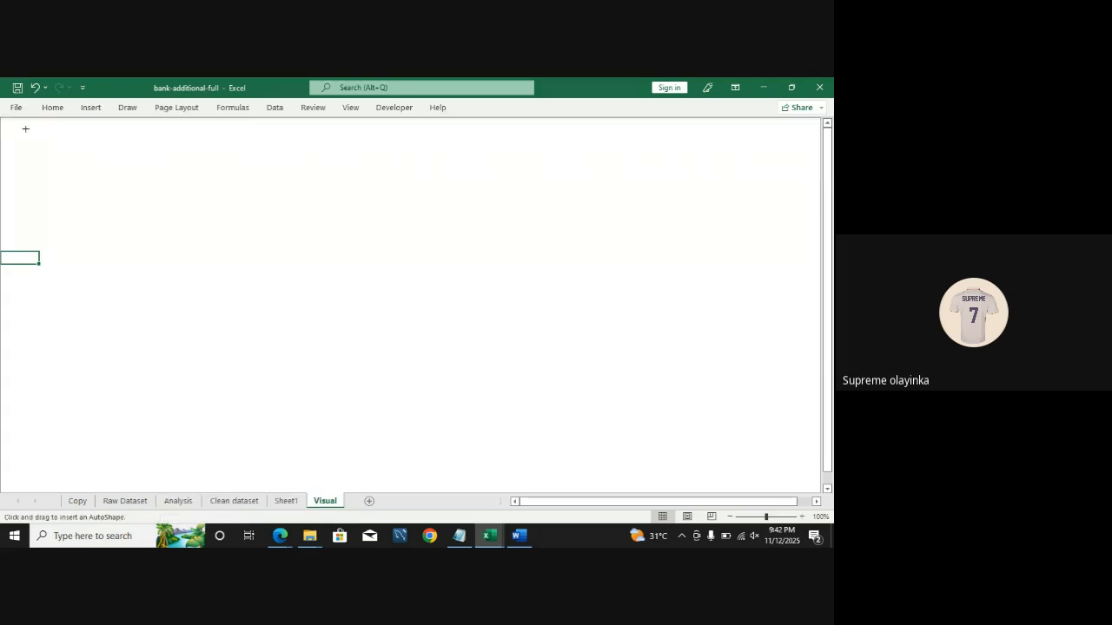
mouse_move(26, 128)
left_mouse_down()
mouse_move(465, 320)
mouse_move(774, 475)
left_mouse_up()
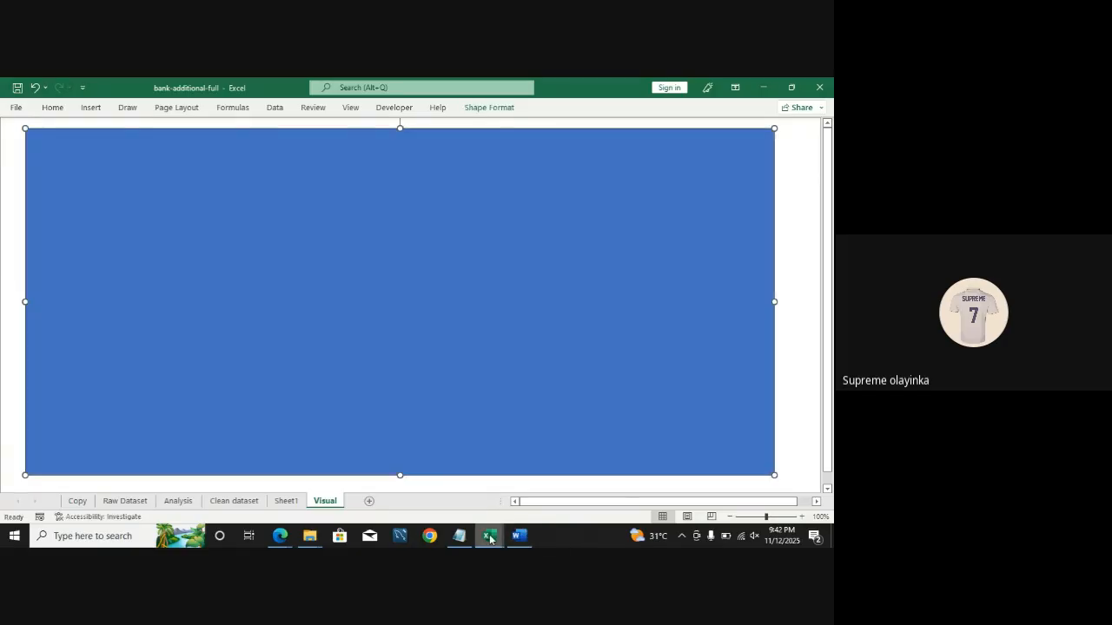
Step: Switch to the Churn_Modelling workbook, review its Analysis and Visualization sheets as a reference dashboard, and save it
mouse_move(490, 539)
left_click(457, 500)
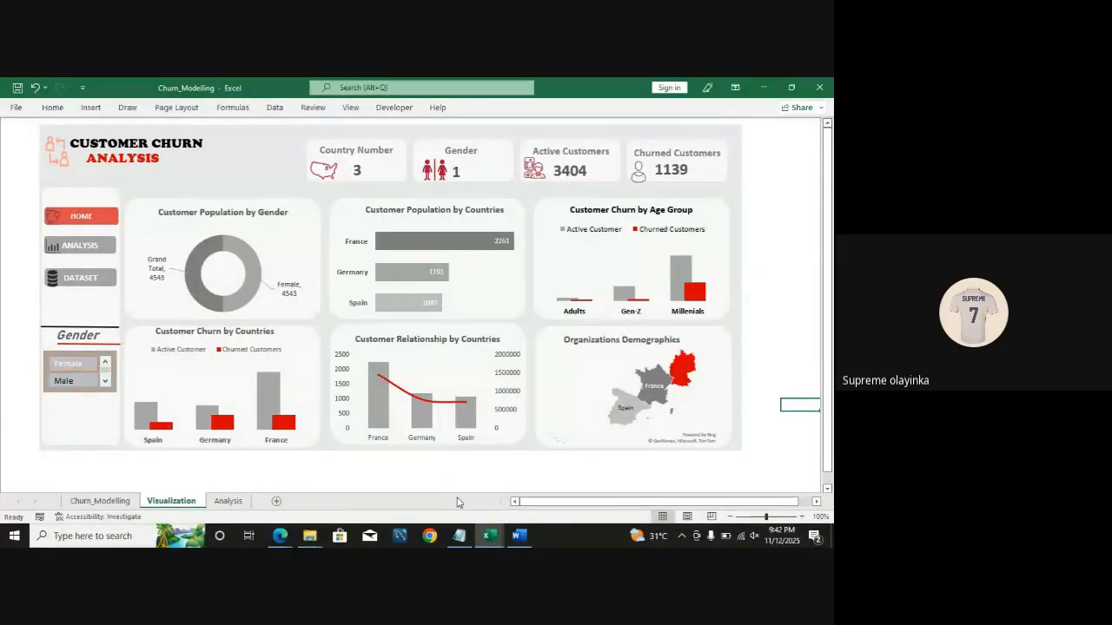
left_click(229, 502)
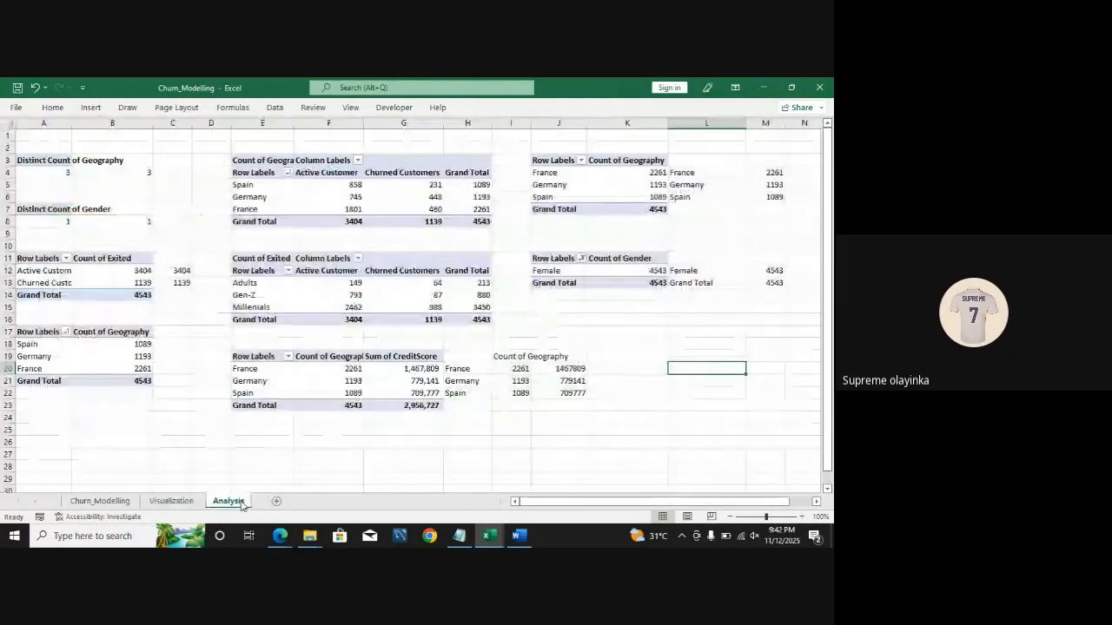
left_click(173, 502)
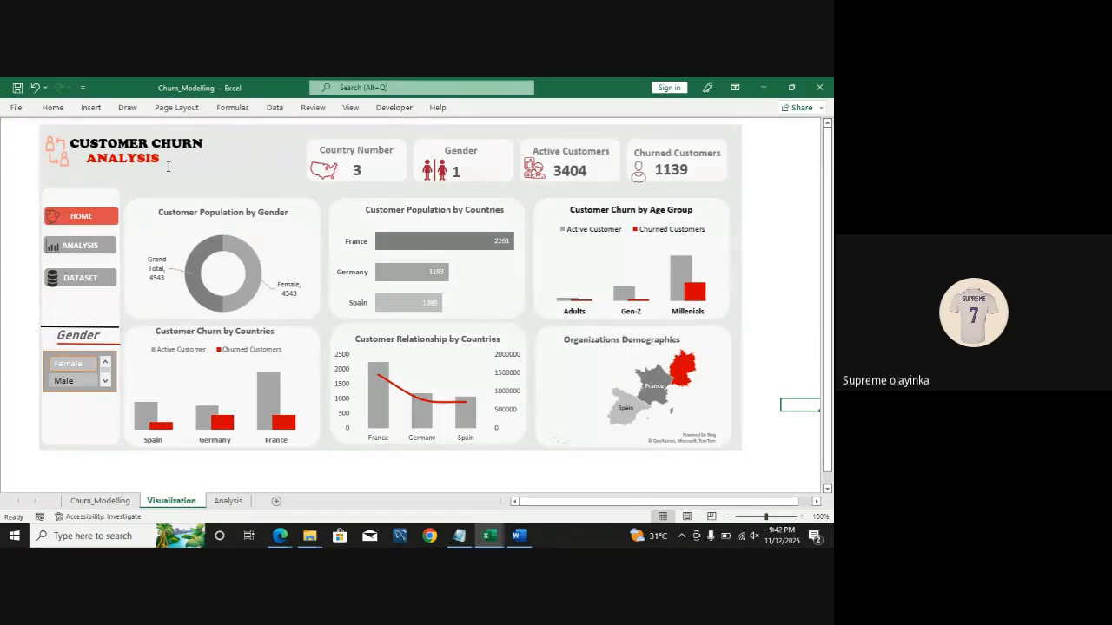
left_click(16, 88)
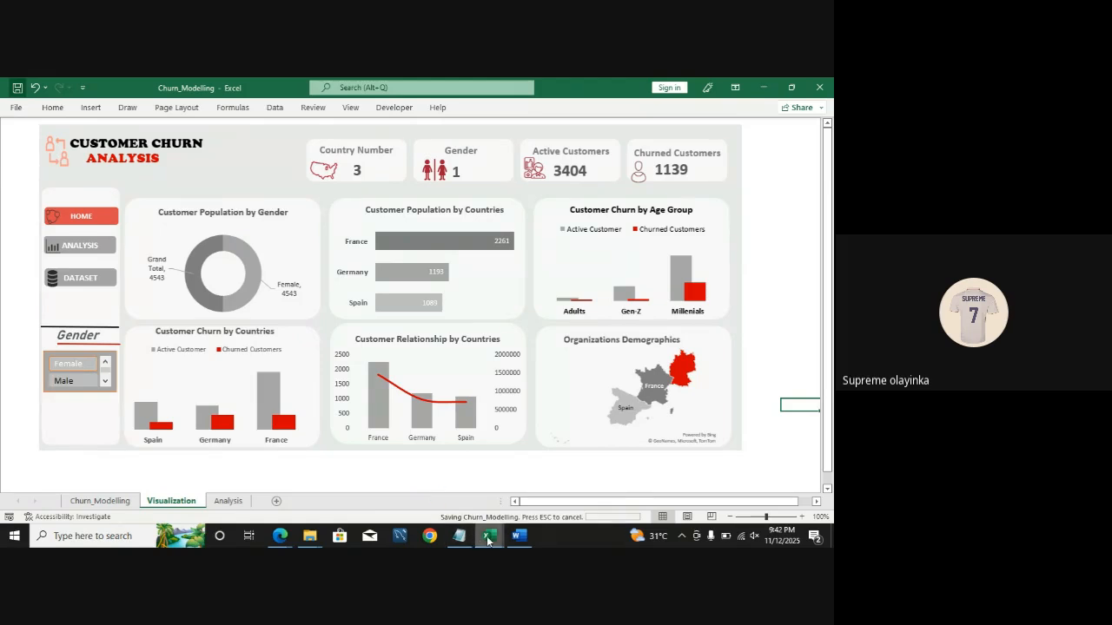
Step: Return to the bank-additional-full workbook and nudge the rectangle slightly down and to the right
mouse_move(487, 540)
left_click(534, 482)
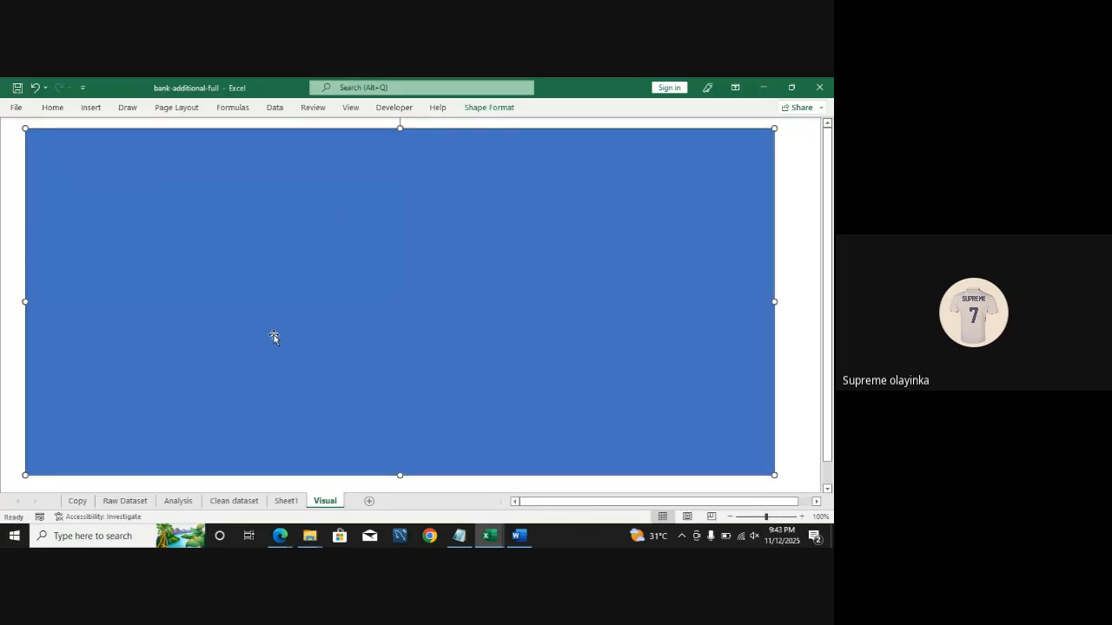
left_click_drag(333, 357, 343, 361)
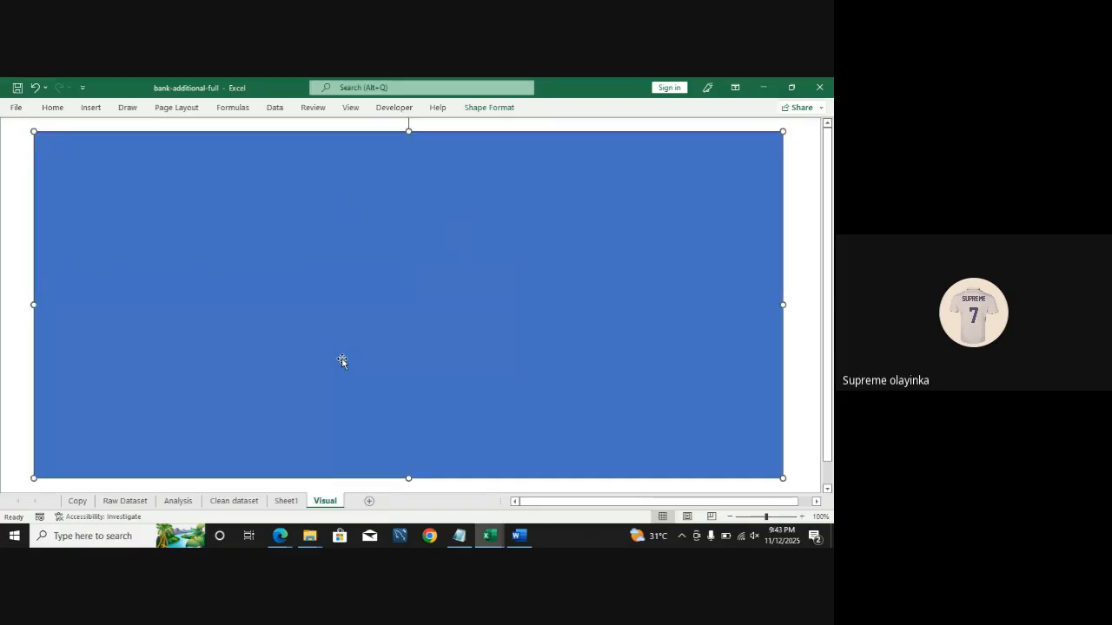
Step: Open the Format Shape pane for the rectangle and expand its Fill options, keeping a solid fill
right_click(338, 338)
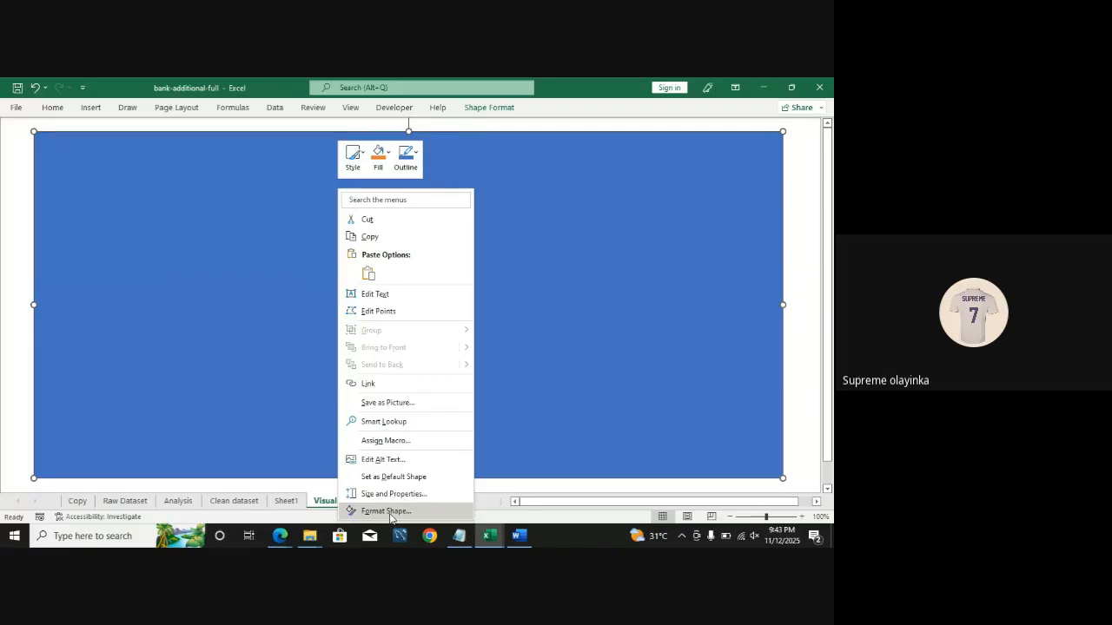
left_click(390, 511)
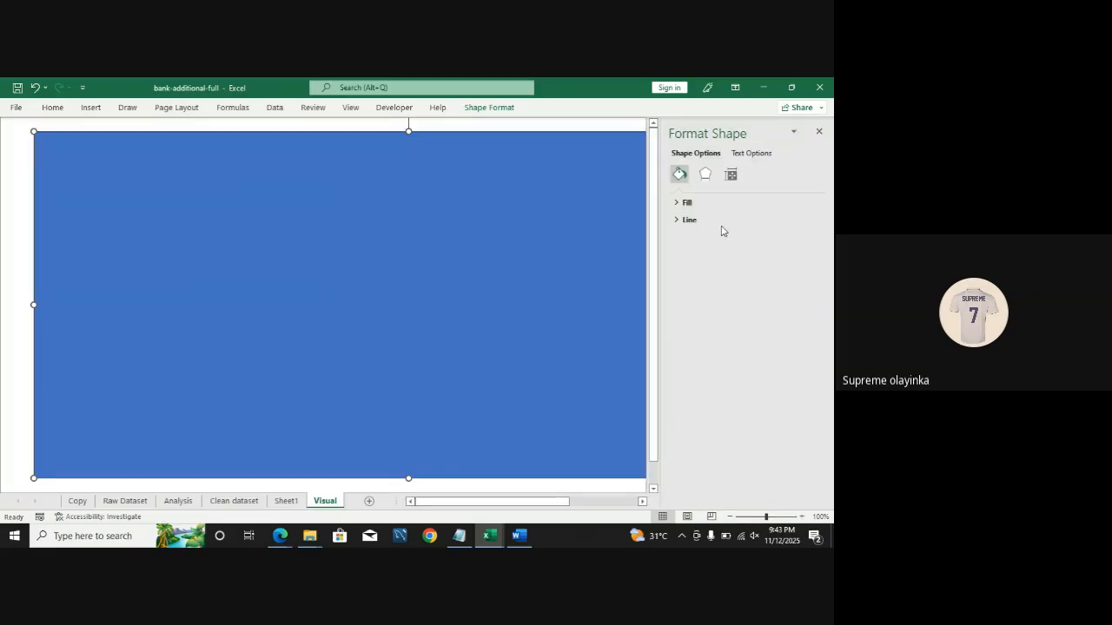
left_click(678, 205)
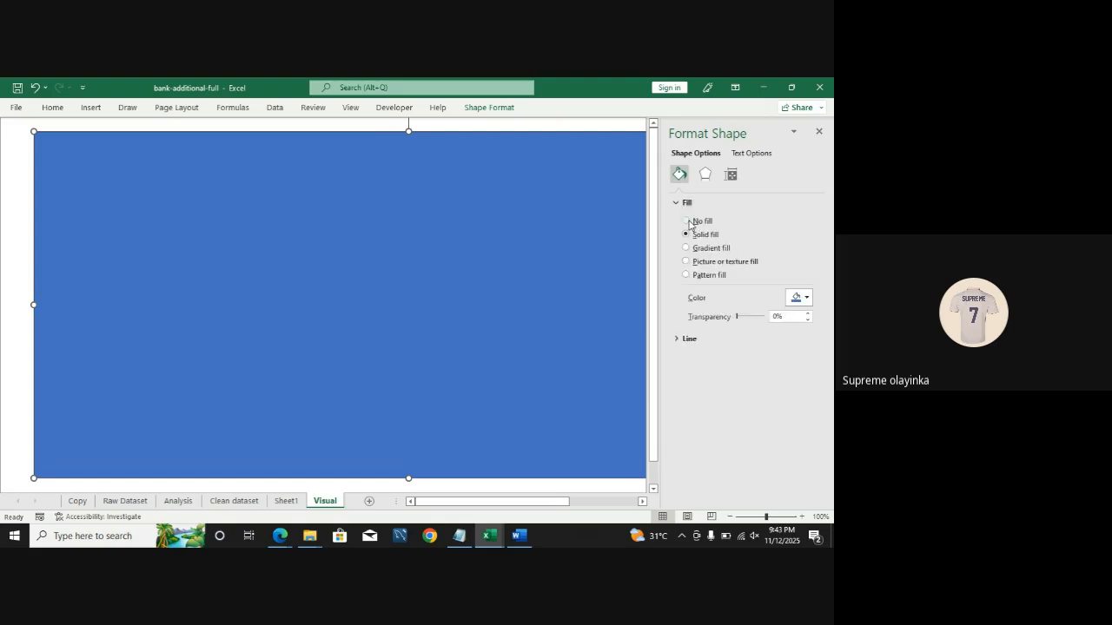
left_click(686, 222)
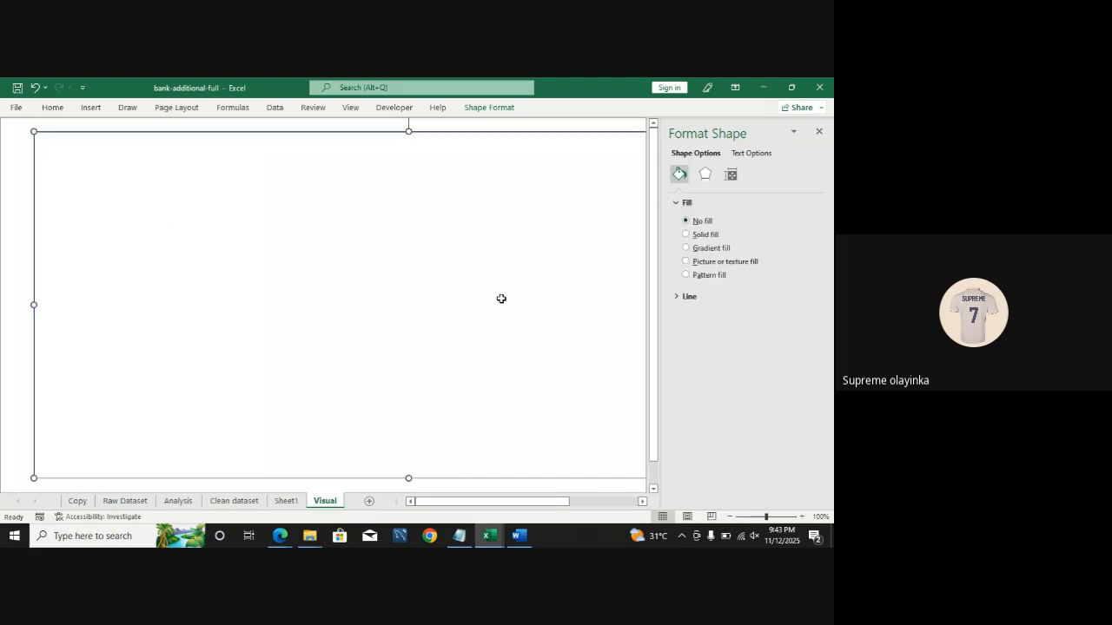
left_click(686, 234)
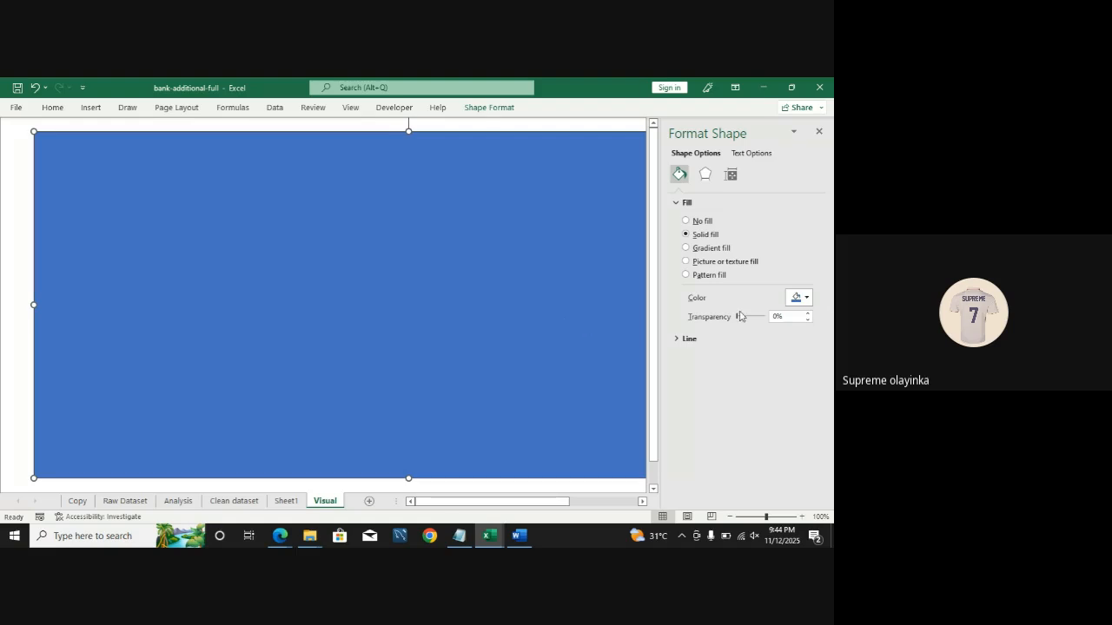
Step: Open the custom Colors dialog for the rectangle's fill and pick a yellow-green shade around #BBC444 from the spectrum
left_click(808, 299)
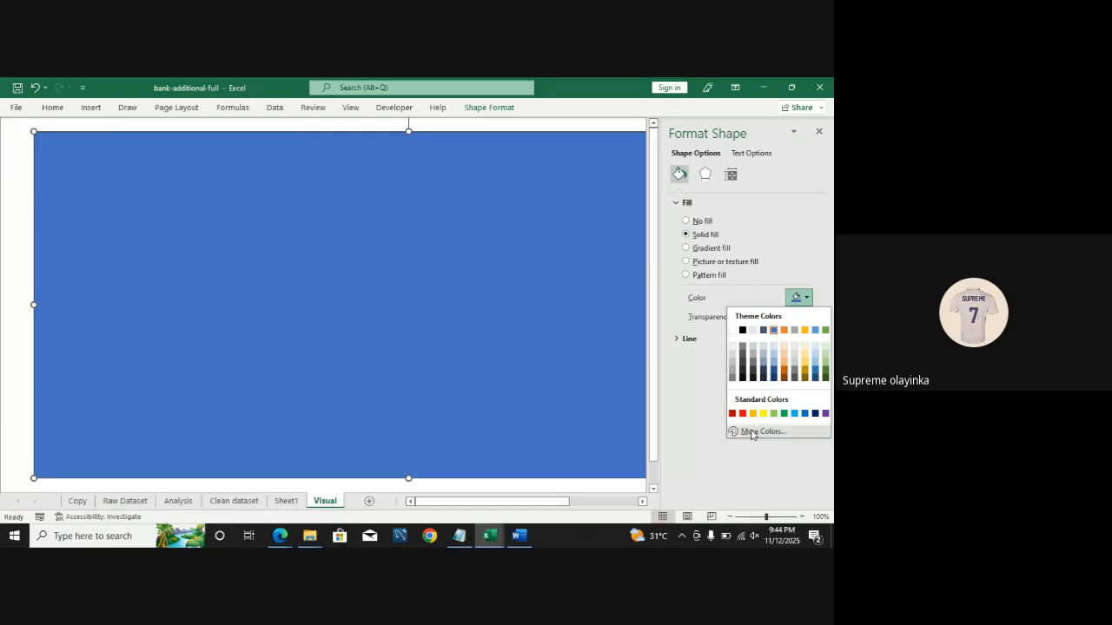
left_click(751, 431)
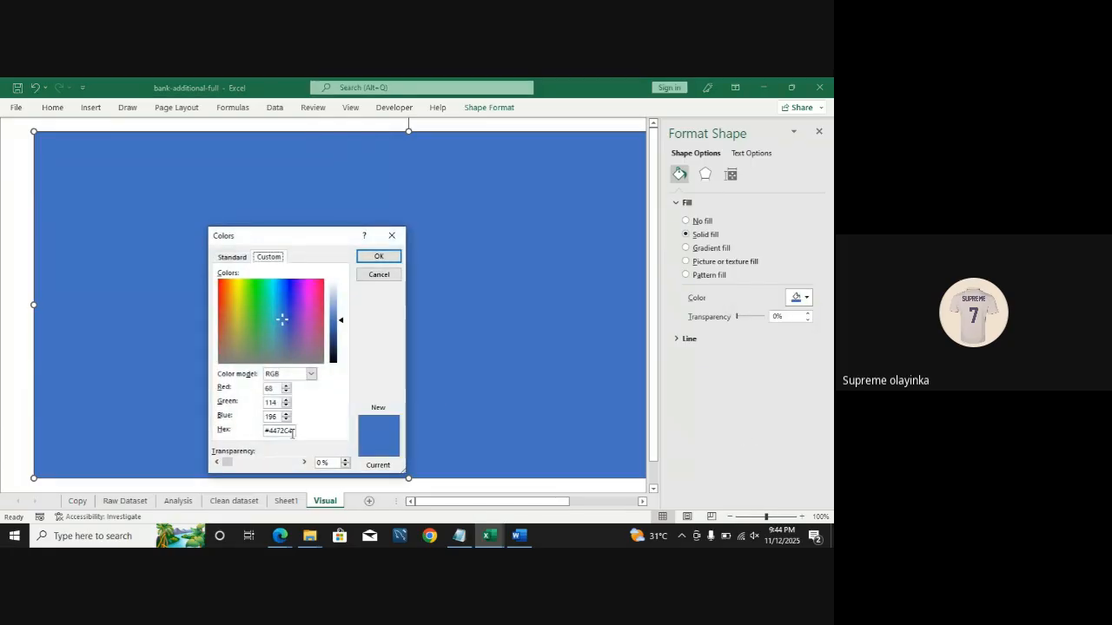
left_click(285, 318)
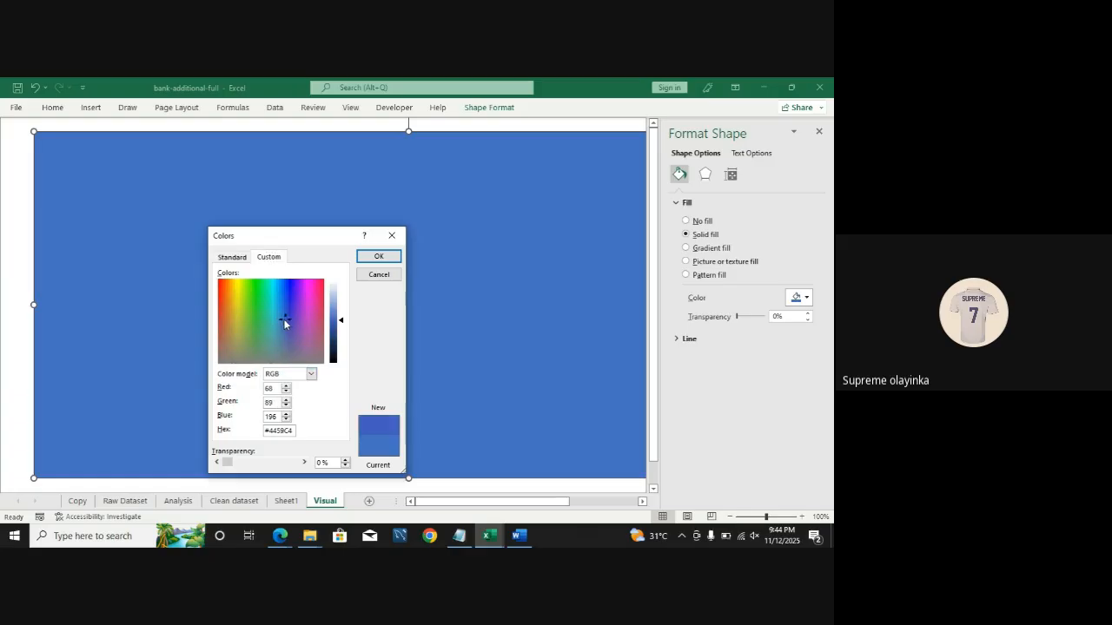
left_click_drag(283, 319, 235, 306)
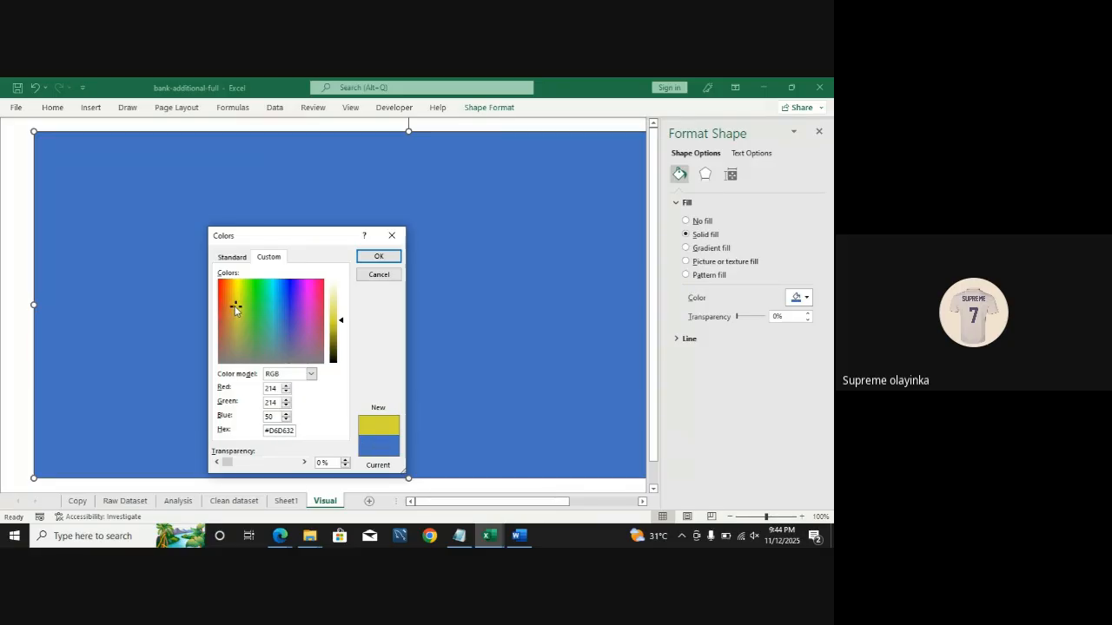
left_click_drag(235, 306, 237, 319)
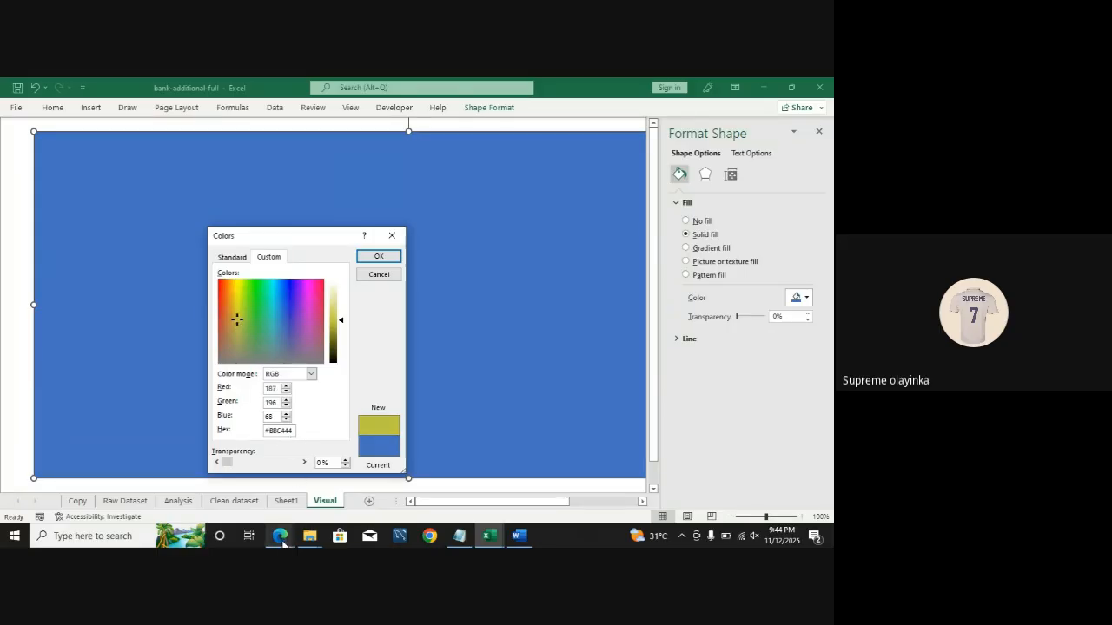
Step: Switch to the browser, open a new tab and search the web for grey hex code
mouse_move(282, 540)
left_click(213, 482)
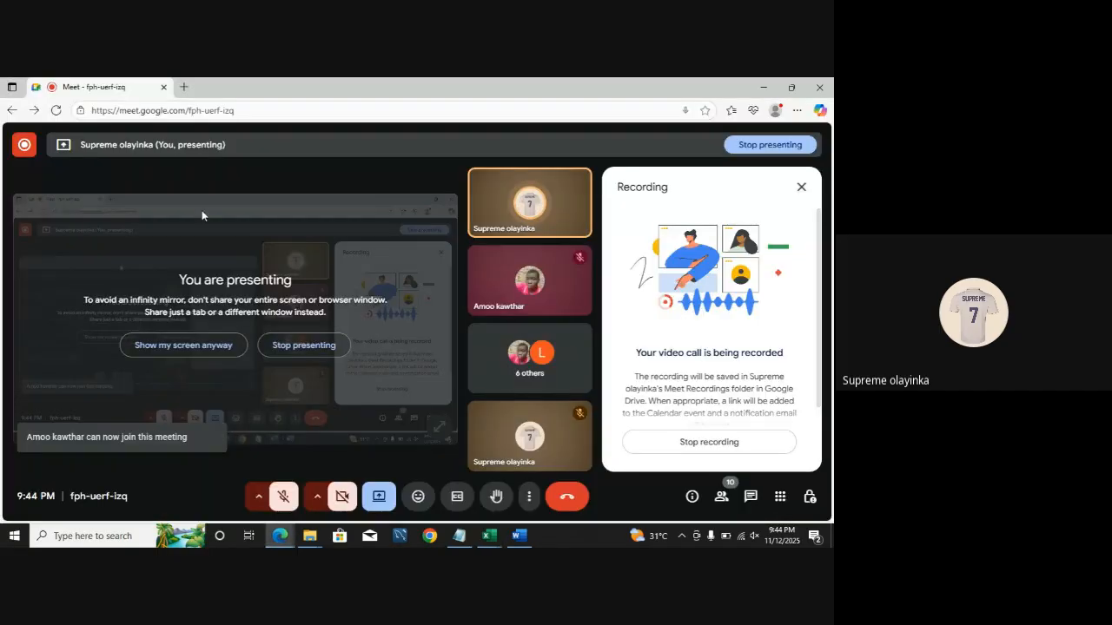
left_click(184, 88)
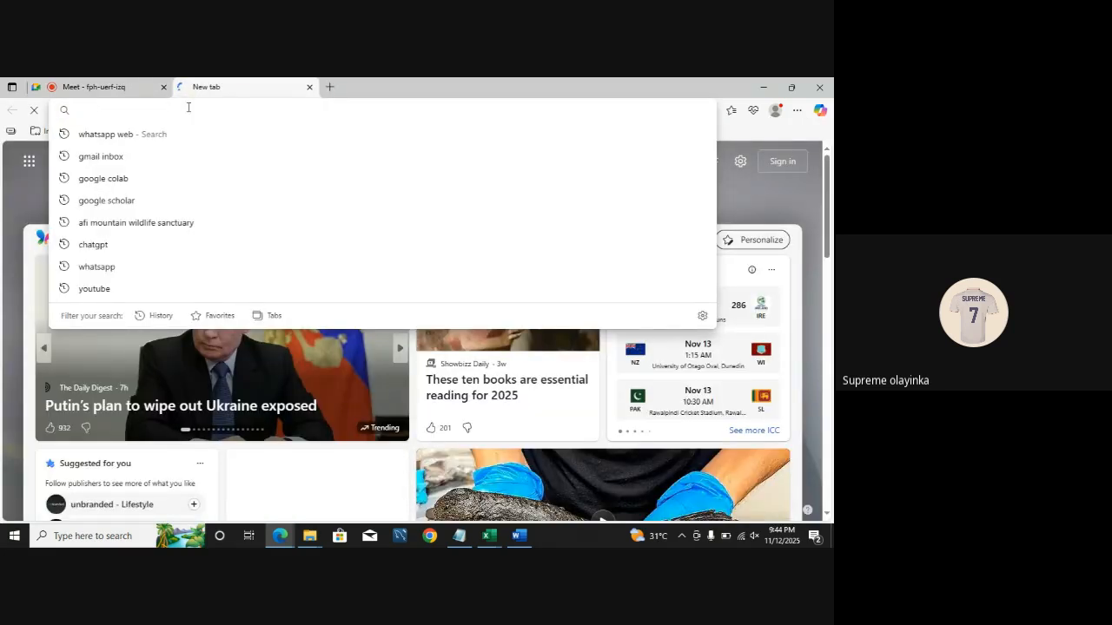
type("gre")
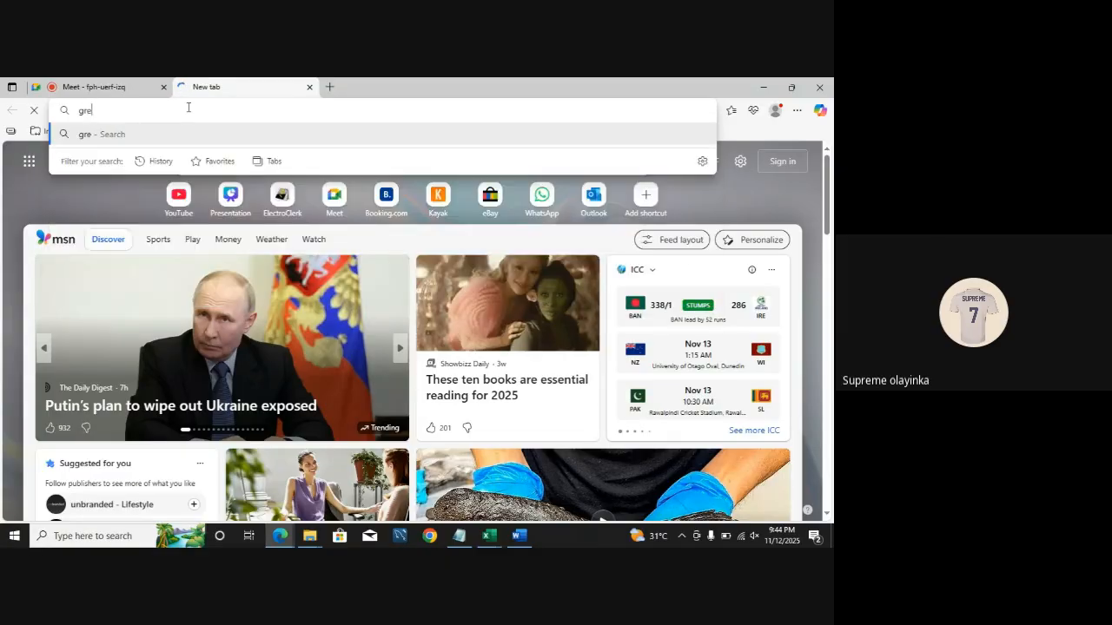
type("y he")
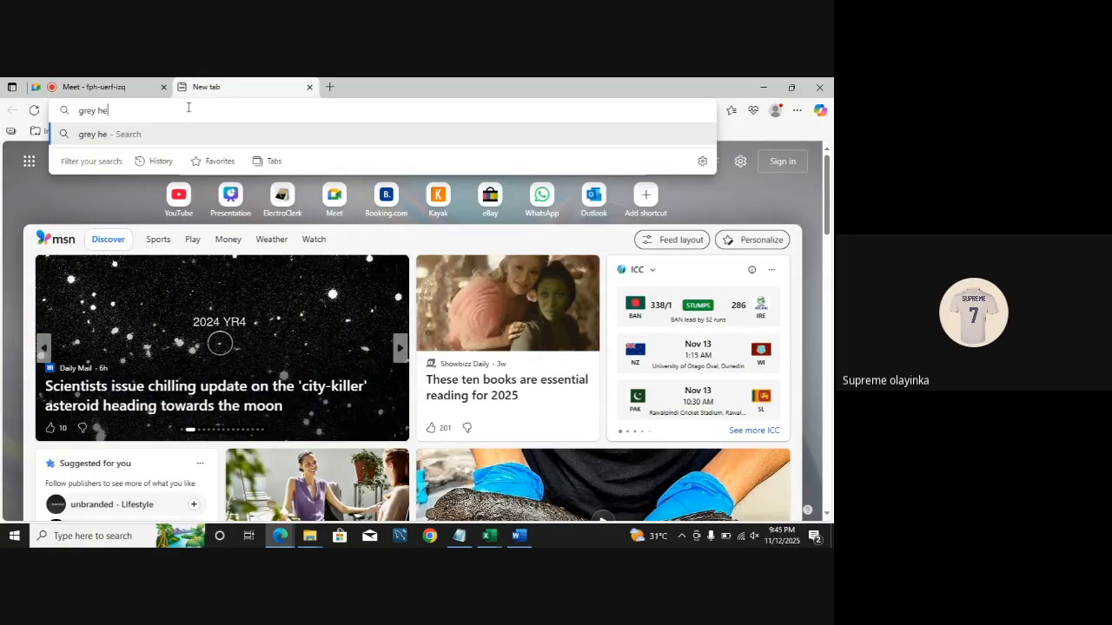
type("x code")
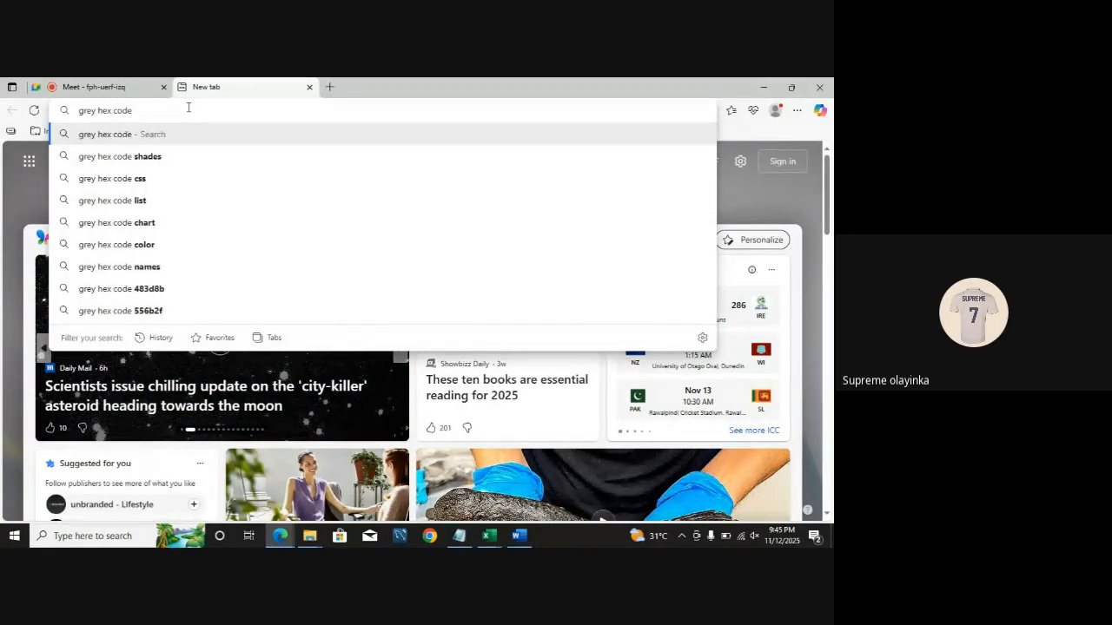
key("Return")
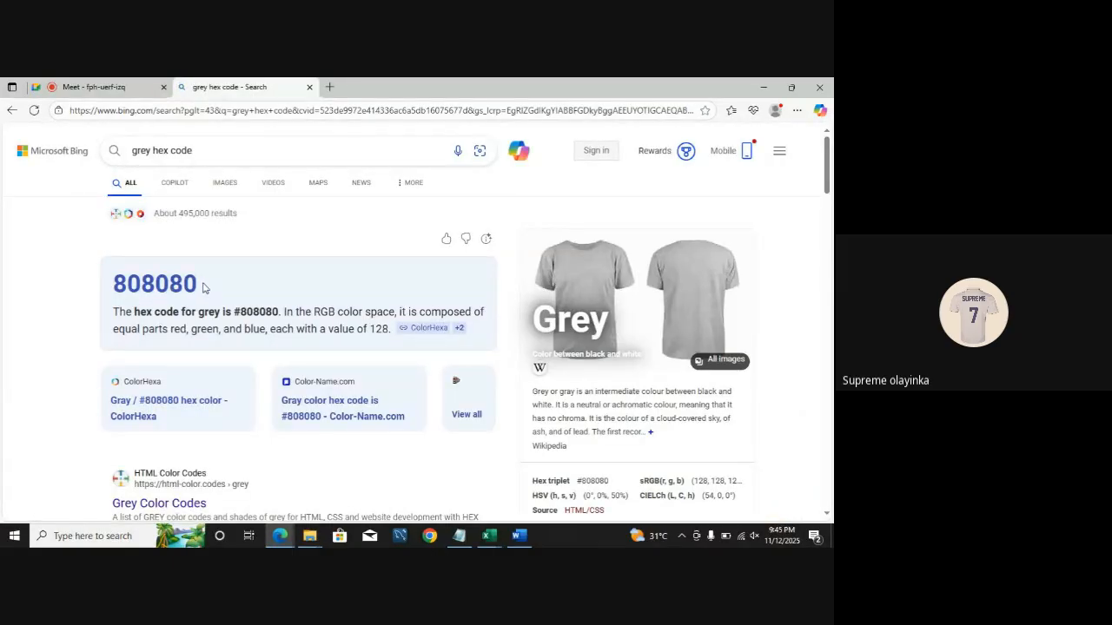
Step: Browse image results of grey shades with their hex codes, then return to the Excel Colors dialog
left_click(223, 184)
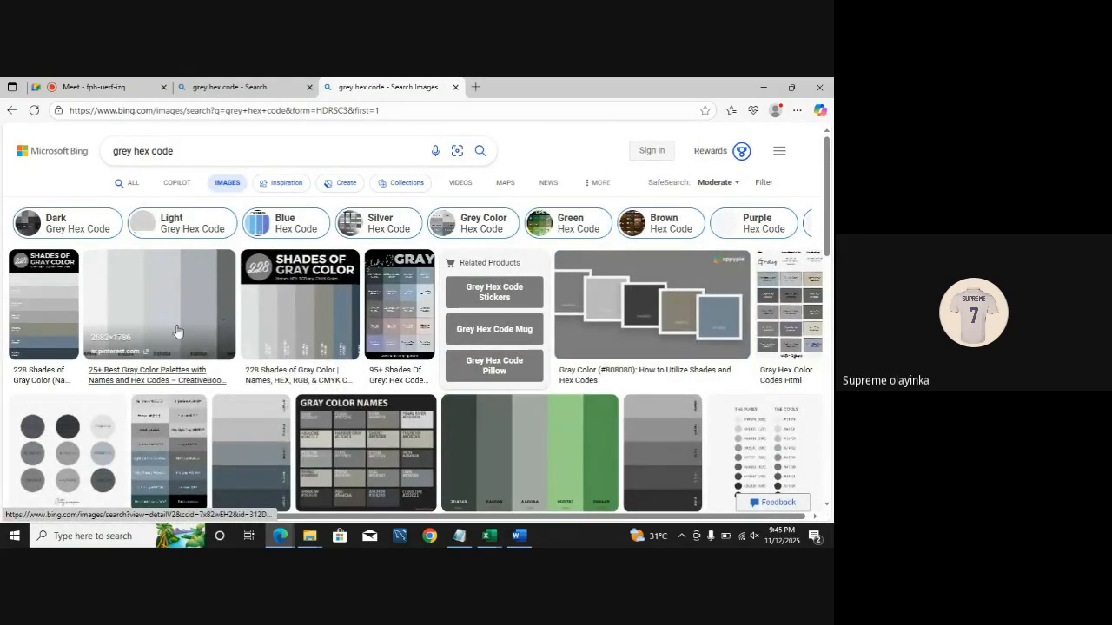
left_click(303, 316)
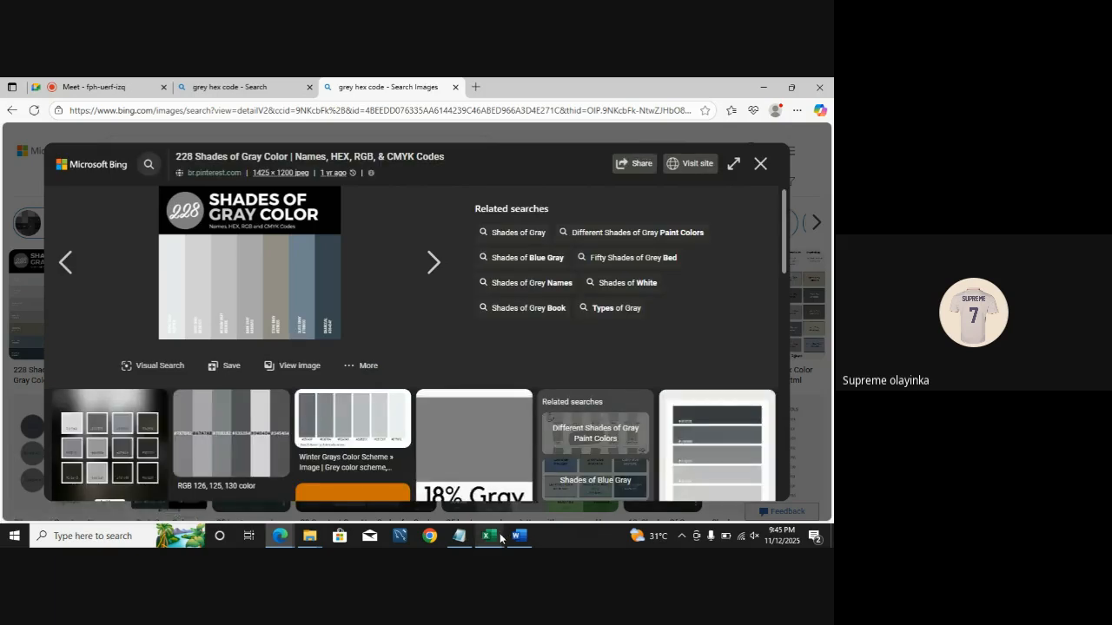
mouse_move(500, 539)
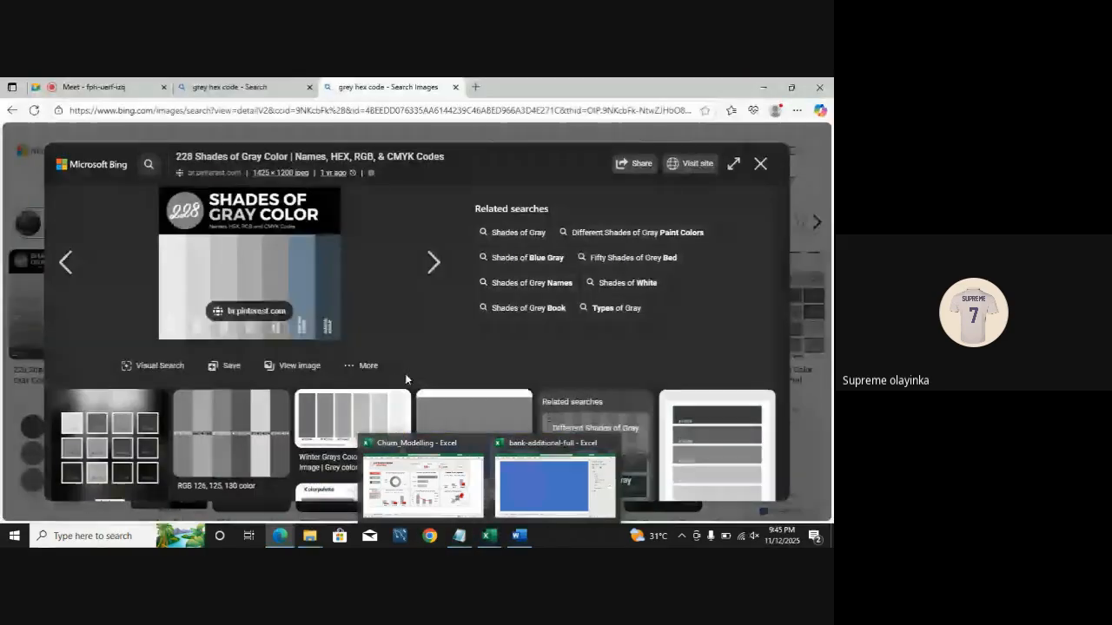
key("Right")
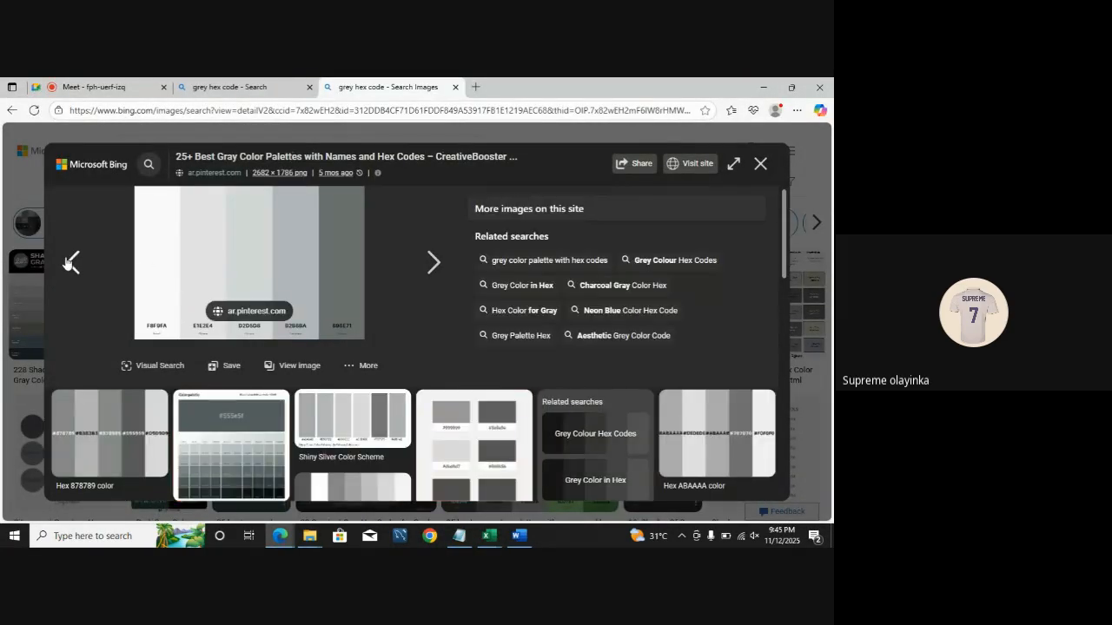
left_click(65, 262)
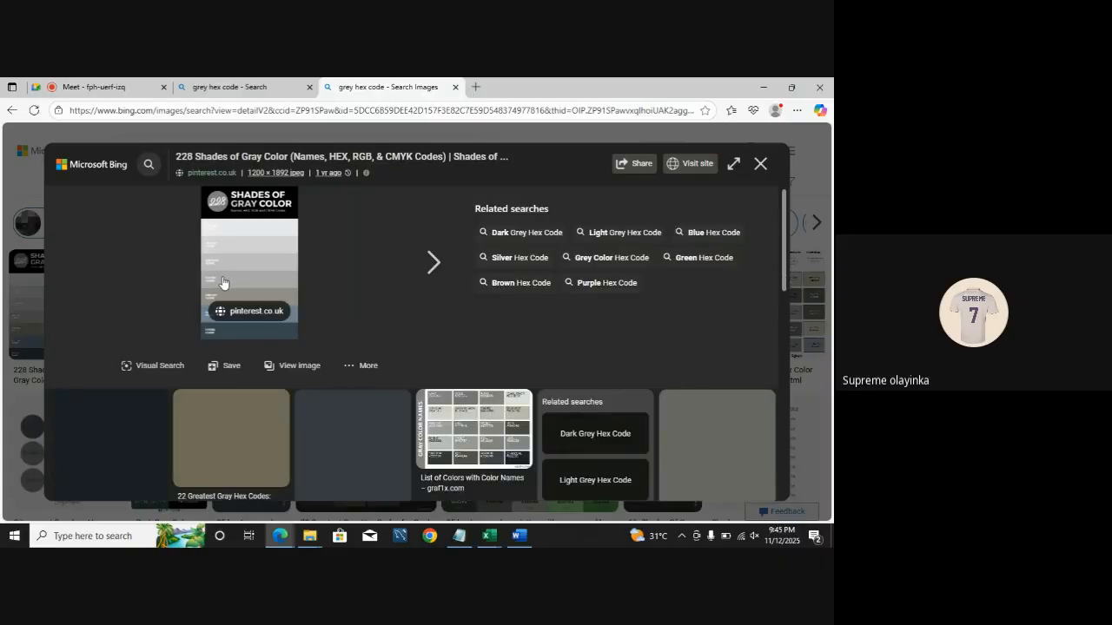
key("ctrl+plus")
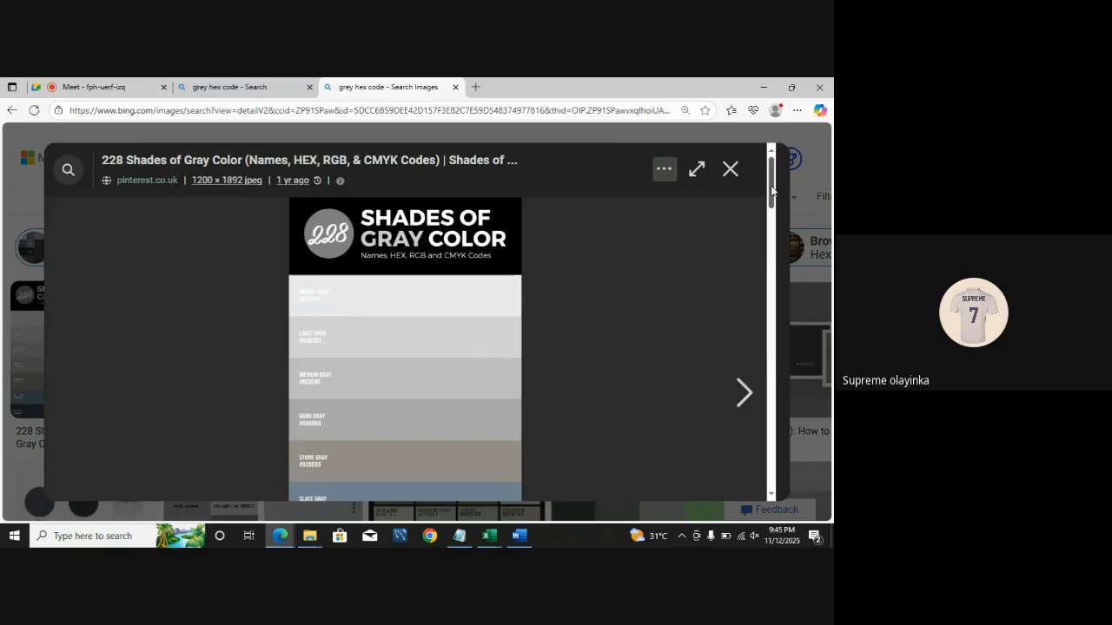
left_click_drag(772, 191, 770, 202)
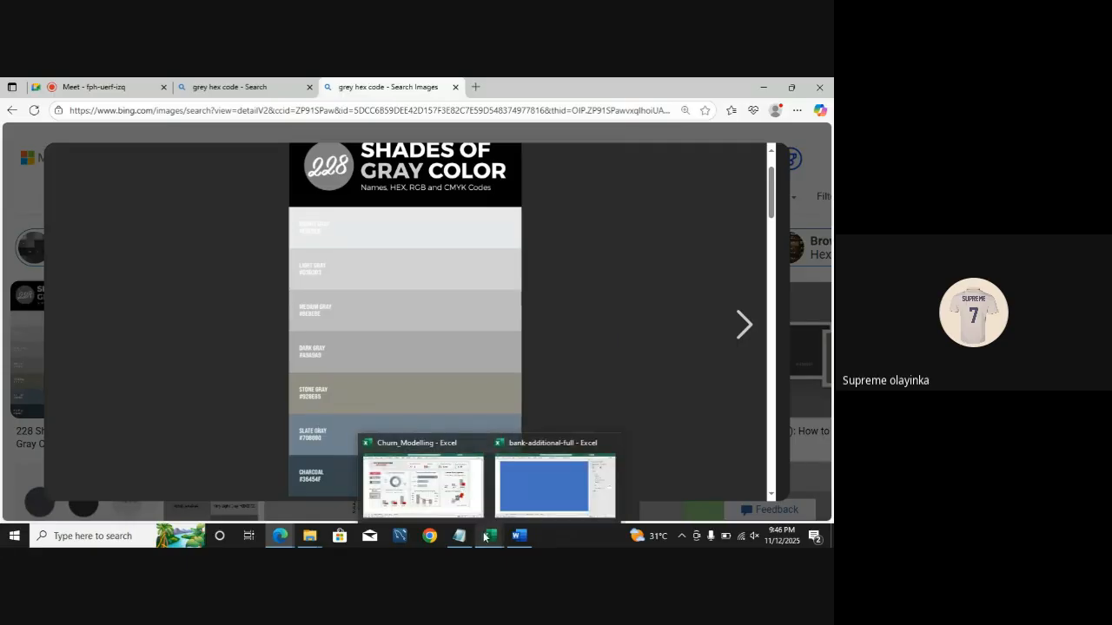
left_click(519, 493)
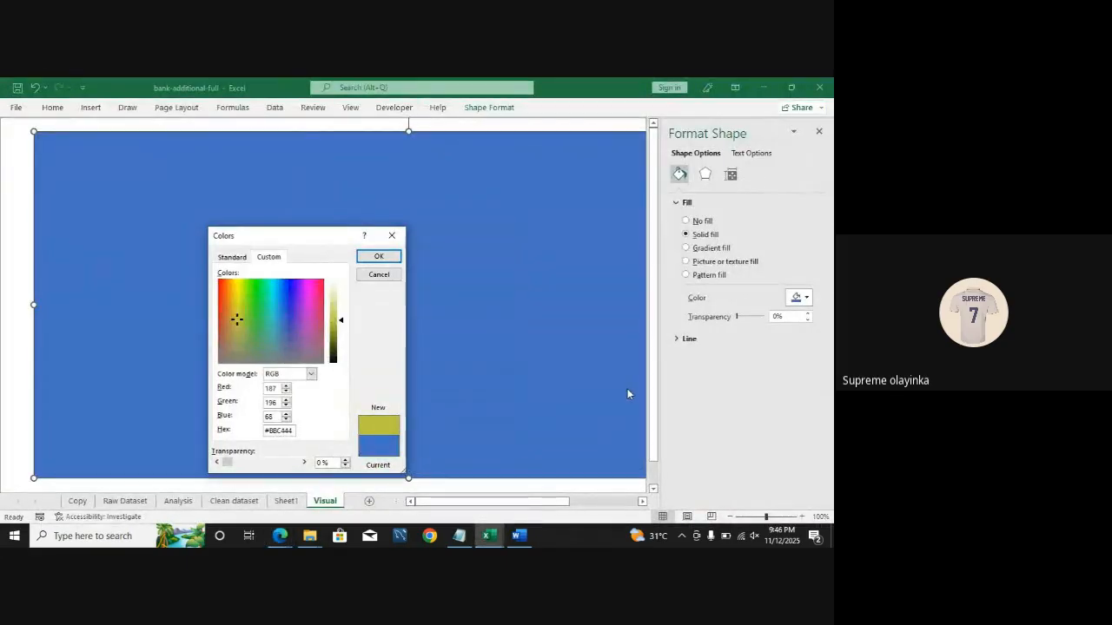
Step: Set the background rectangle's fill to hex BEBEBE and confirm the Colors dialog
left_click(294, 430)
key("BackSpace")
key("BackSpace")
key("BackSpace")
key("BackSpace")
key("BackSpace")
type("be")
key("BackSpace")
key("BackSpace")
key("BackSpace")
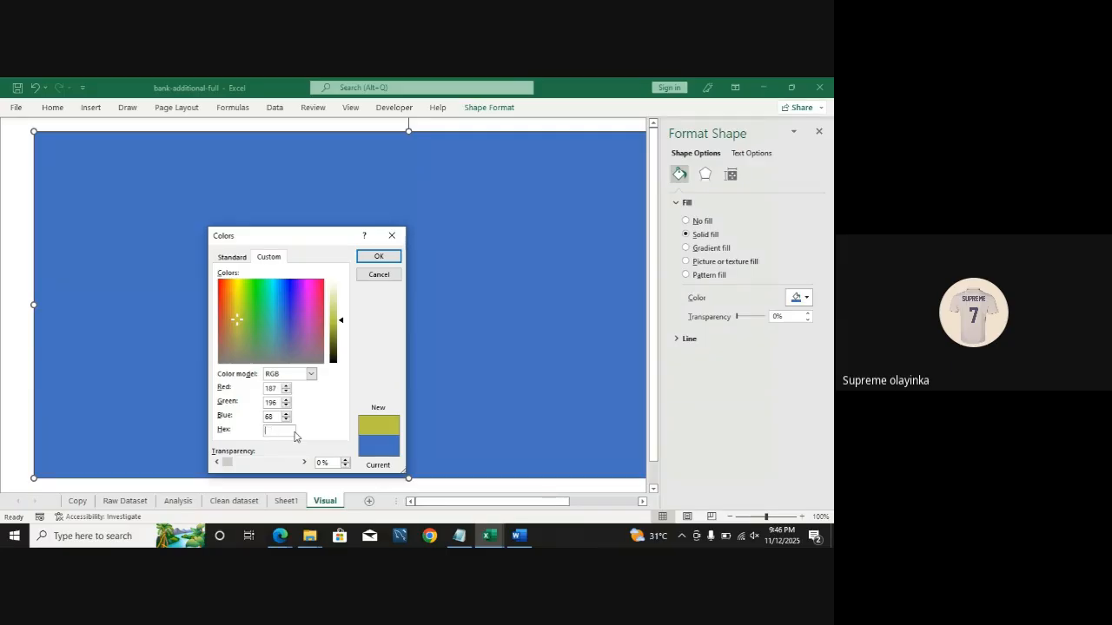
type("b")
left_click(377, 259)
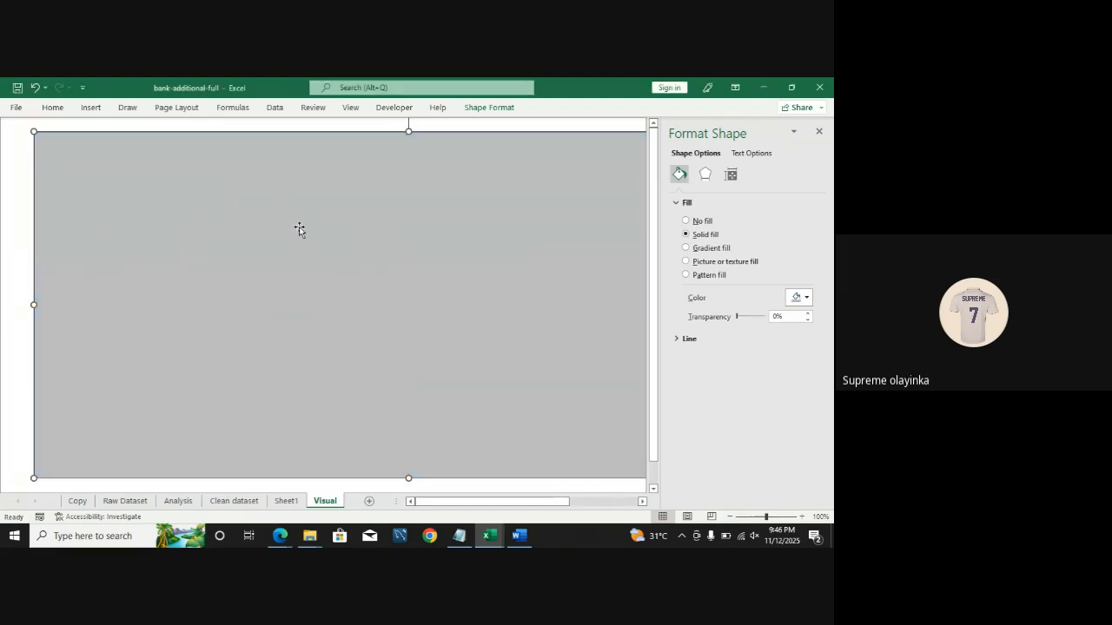
left_click(12, 222)
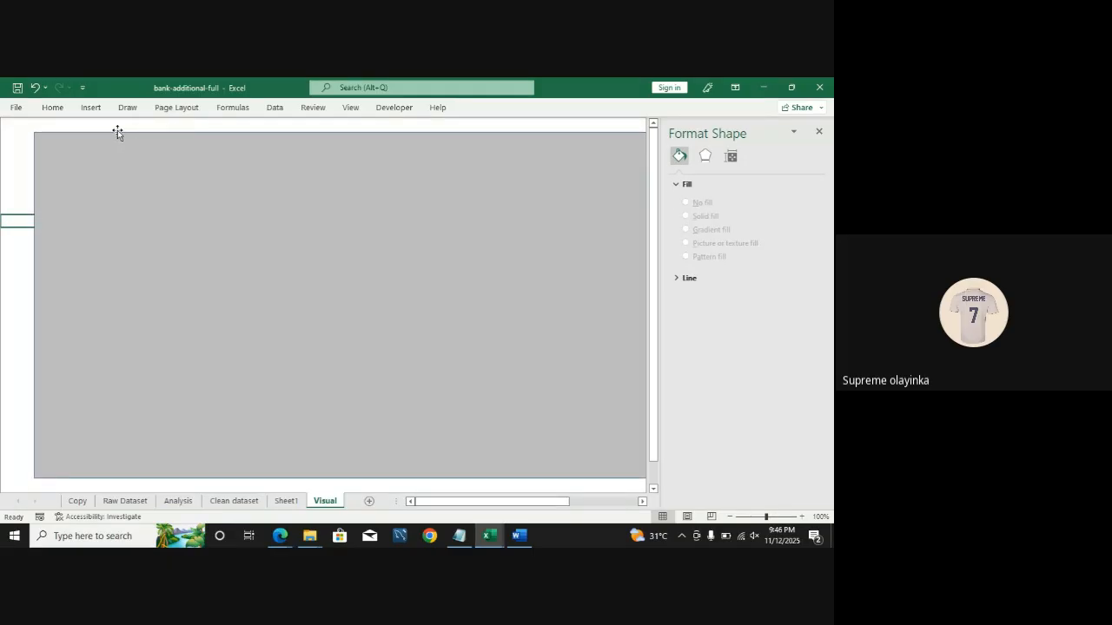
Step: Remove the grey rectangle's outline, shift it slightly left and close the Format Shape pane
left_click(244, 438)
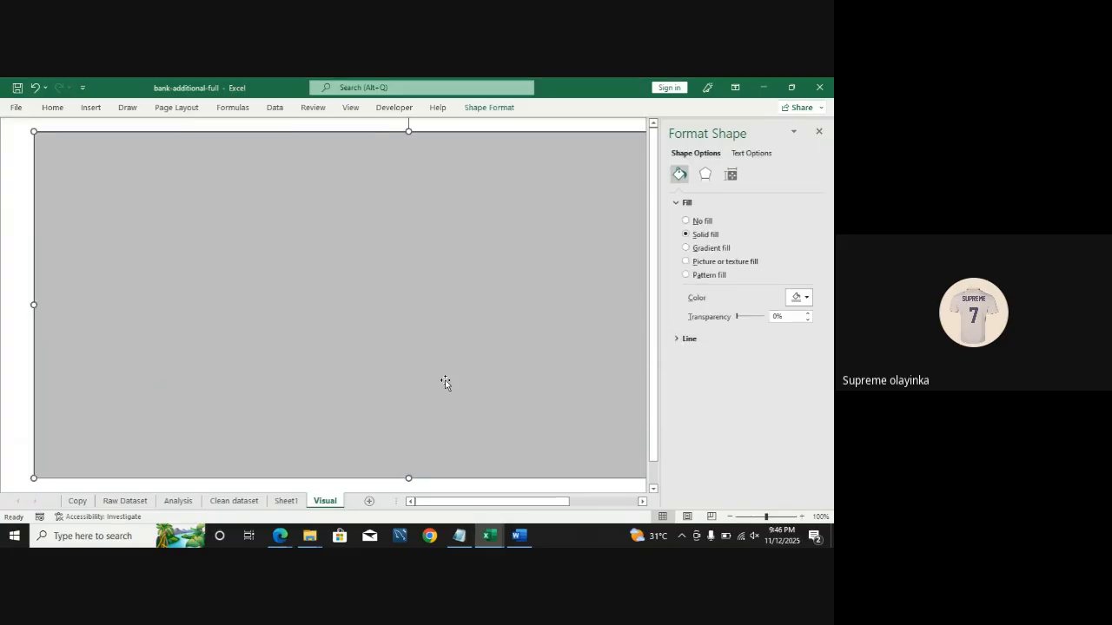
left_click(688, 339)
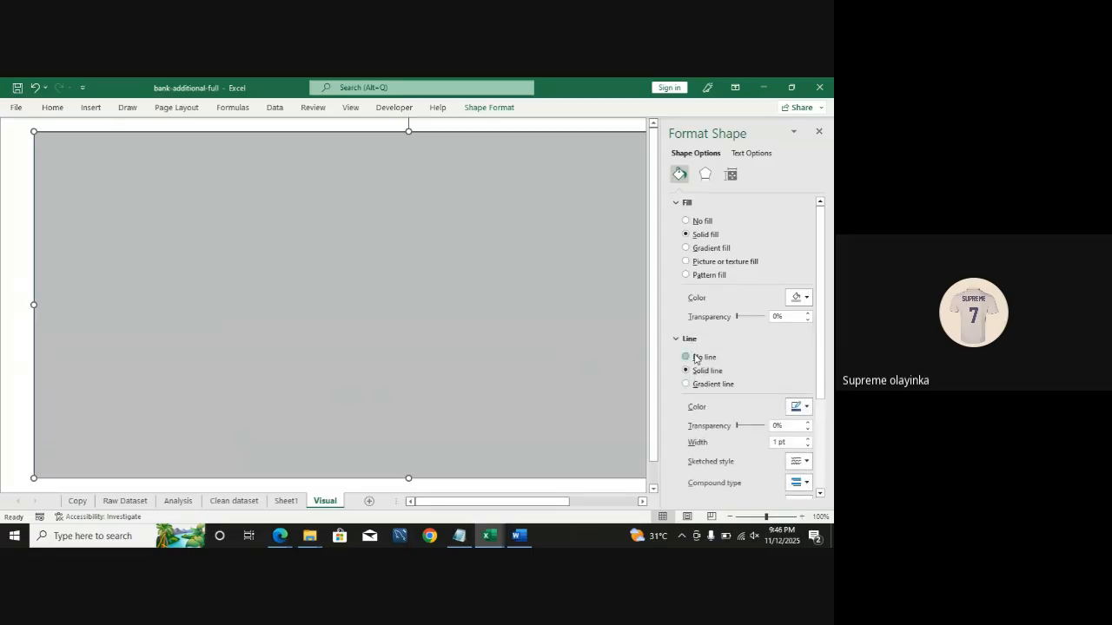
left_click(694, 357)
left_click(16, 259)
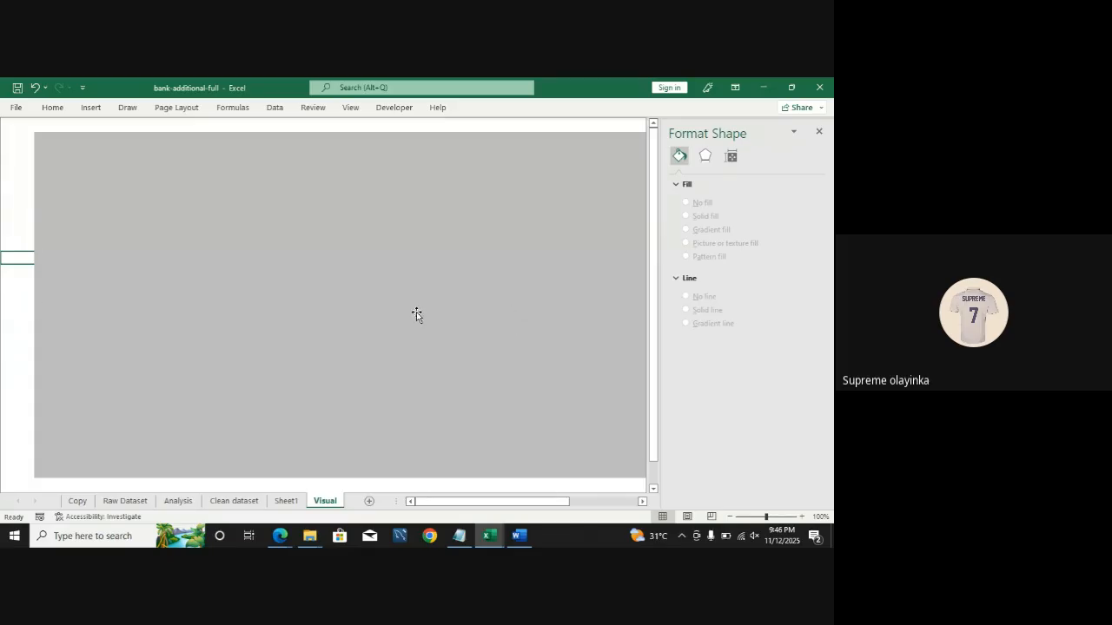
left_click_drag(416, 312, 400, 311)
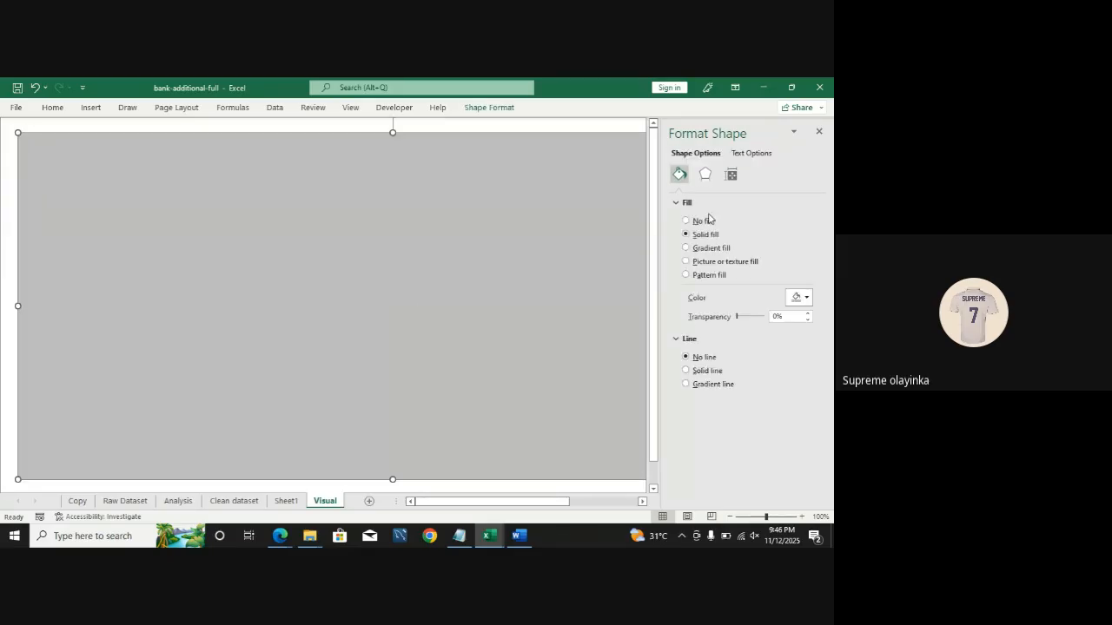
left_click(819, 132)
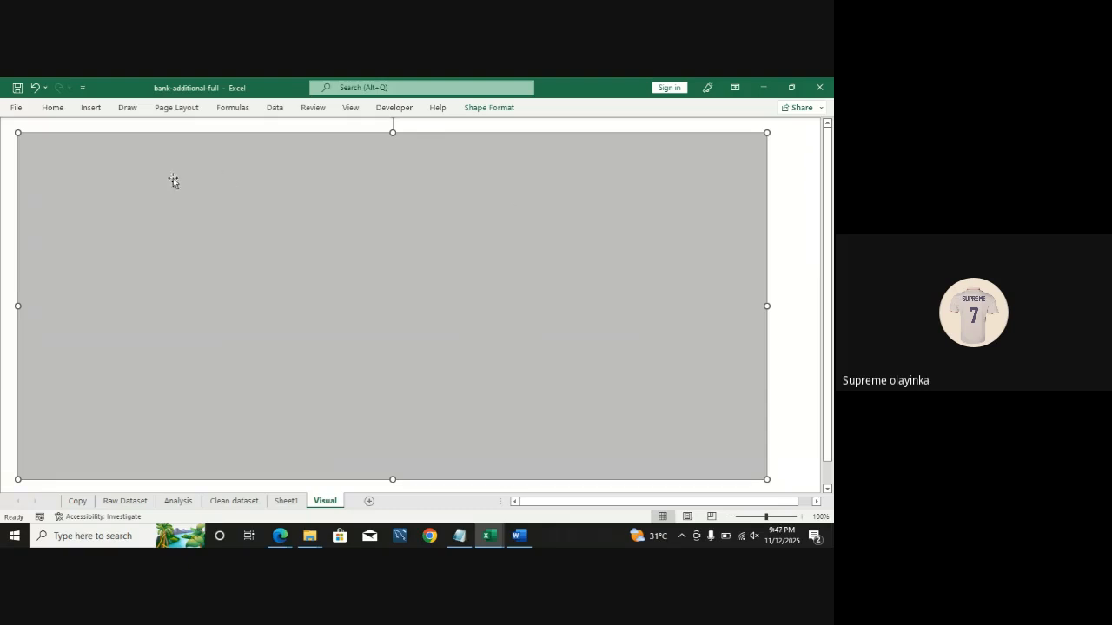
Step: Insert a rounded rectangle drawn across most of the grey background
left_click(63, 113)
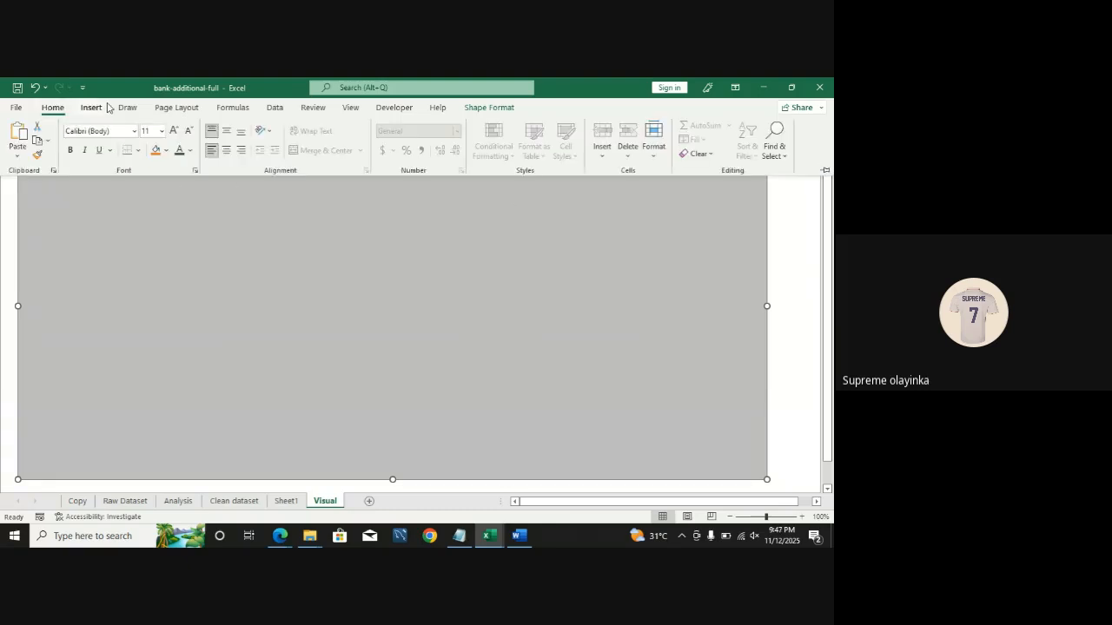
left_click(90, 110)
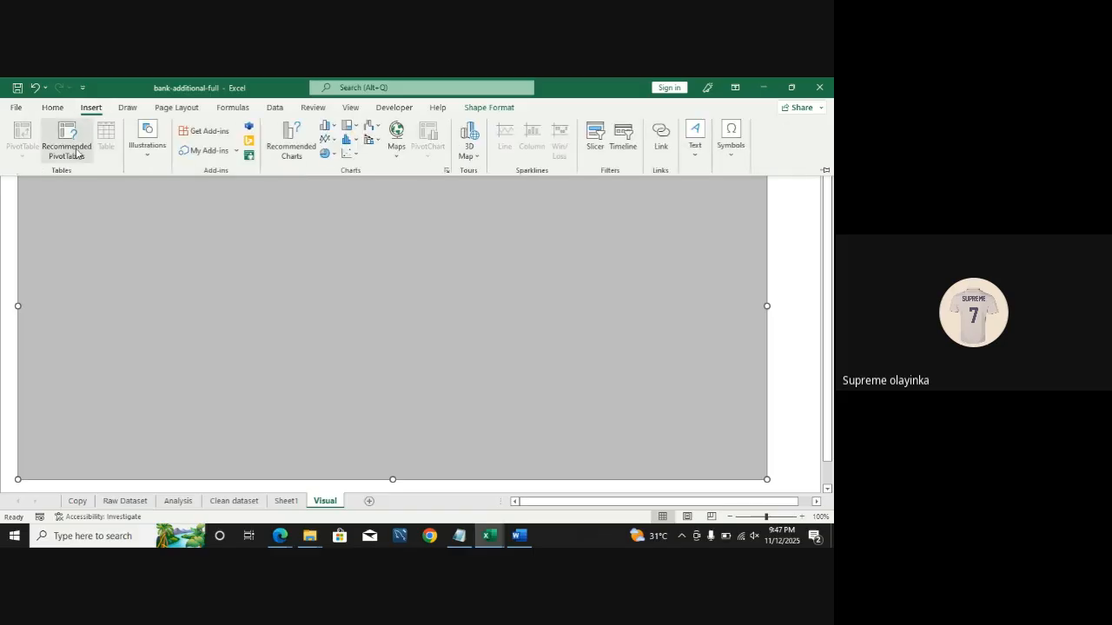
left_click(141, 149)
left_click(170, 205)
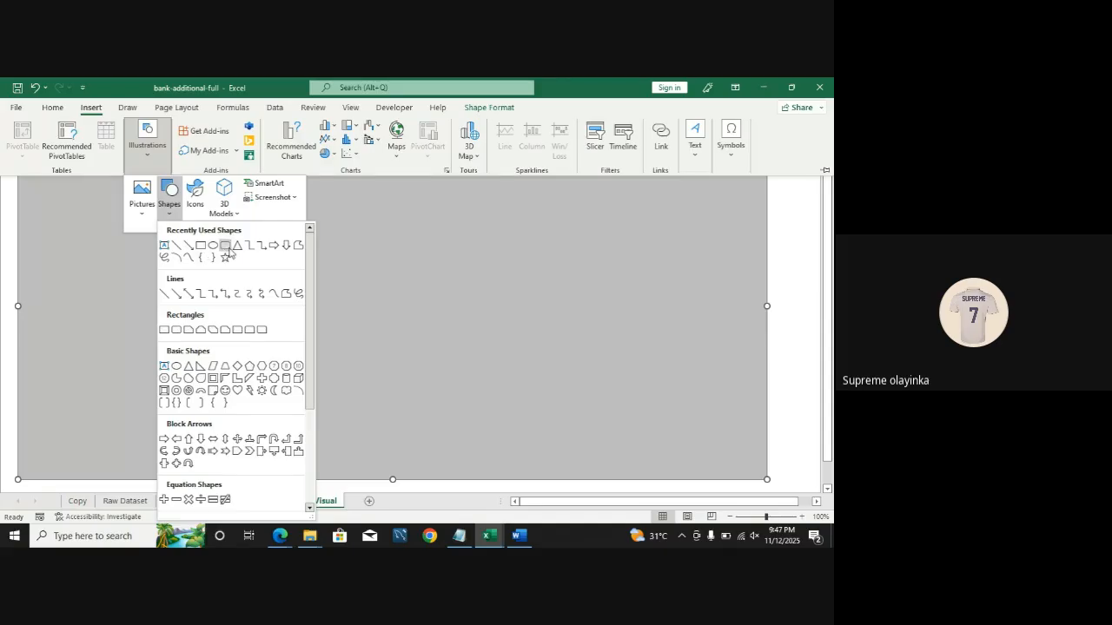
left_click(226, 247)
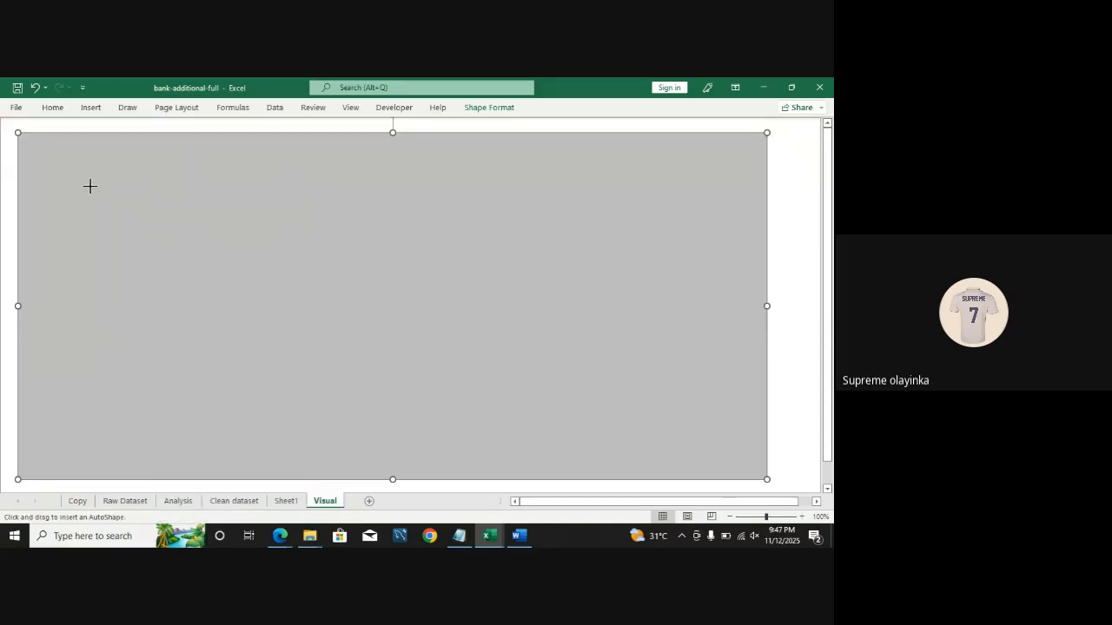
left_click_drag(91, 186, 751, 474)
mouse_move(496, 367)
left_mouse_down()
mouse_move(476, 359)
mouse_move(498, 366)
left_mouse_up()
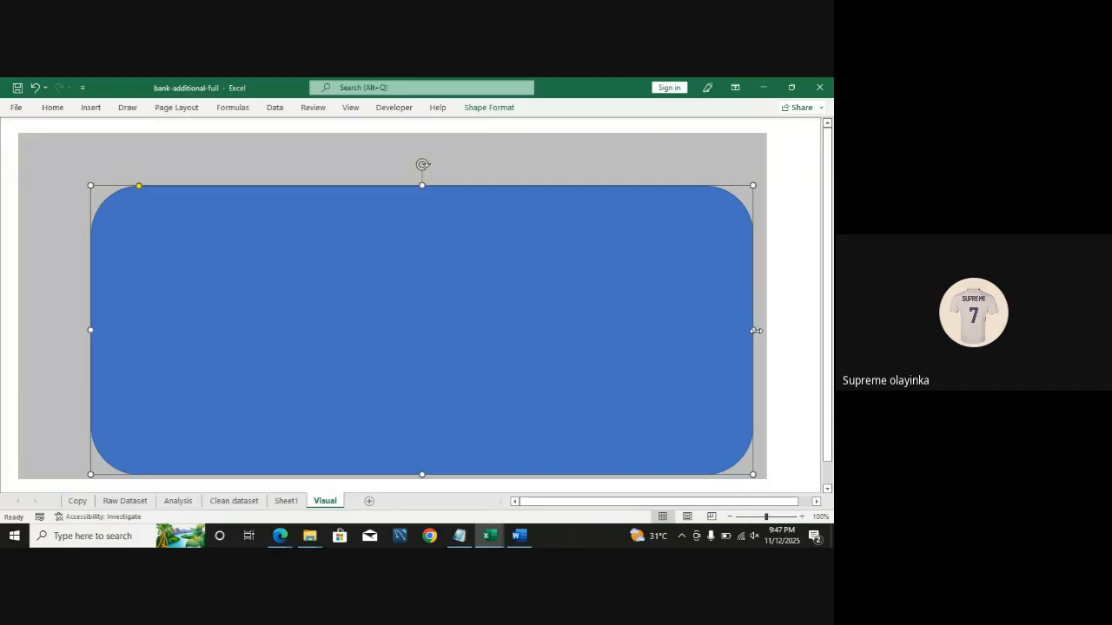
Step: Resize the rounded rectangle's right and bottom edges slightly and reduce its corner rounding
left_click_drag(756, 330, 762, 330)
left_click_drag(526, 409, 524, 404)
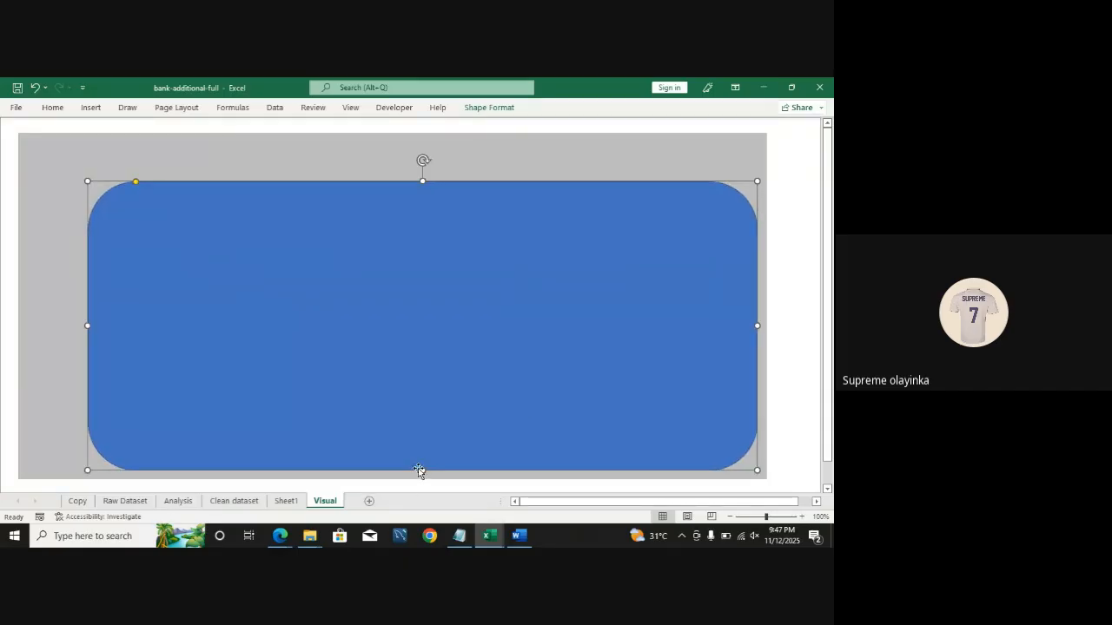
left_click_drag(420, 470, 422, 472)
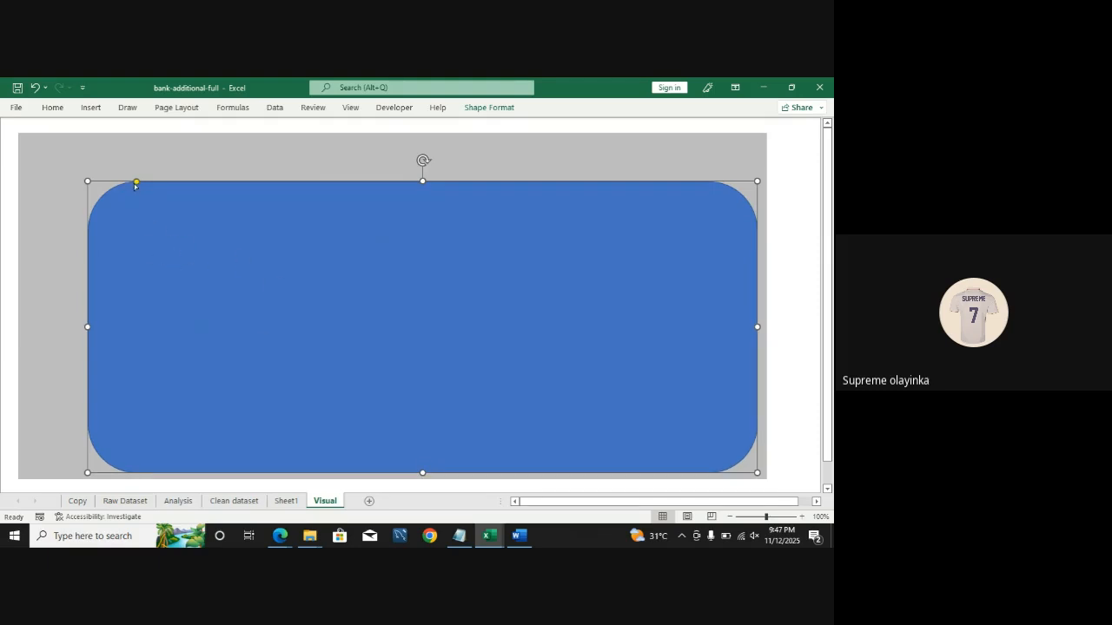
left_click_drag(134, 185, 105, 186)
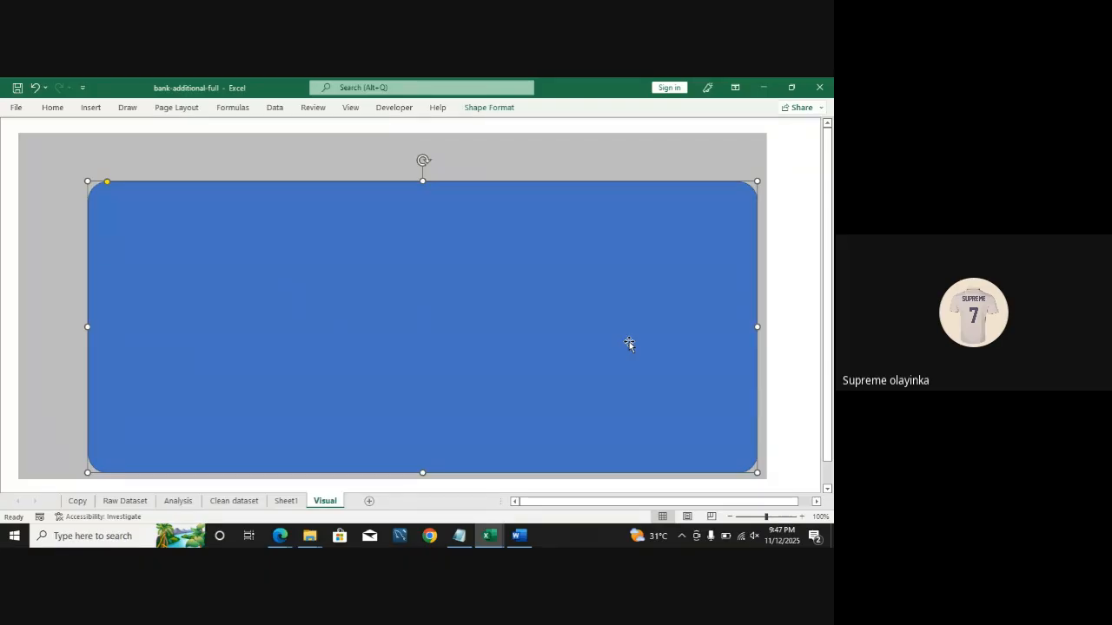
Step: Open Format Shape for the rounded rectangle and set its line to No line
right_click(476, 330)
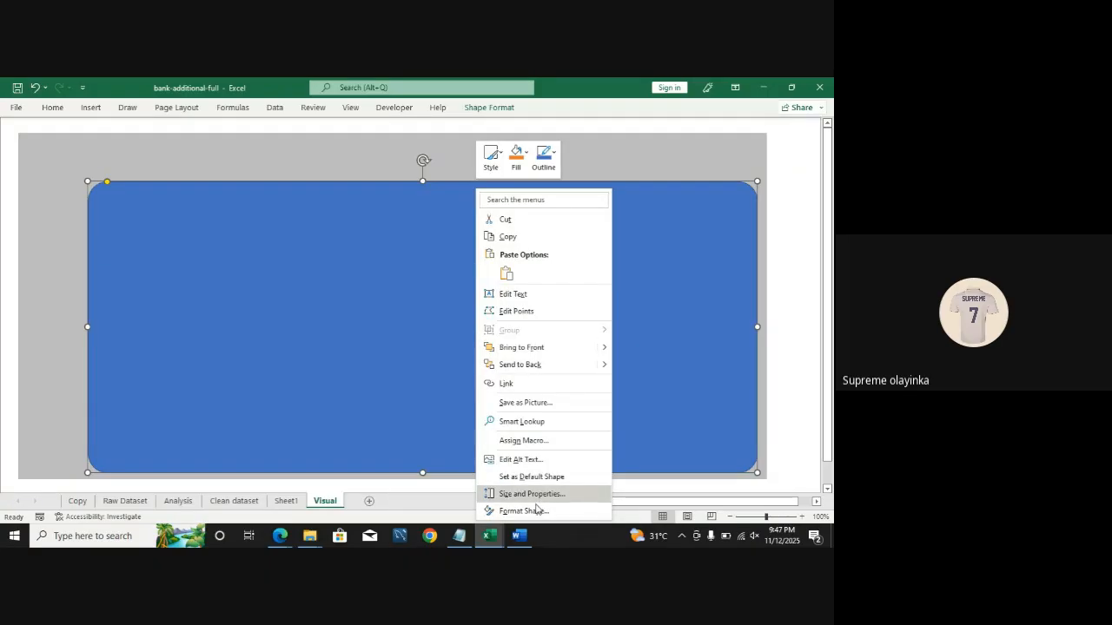
left_click(342, 345)
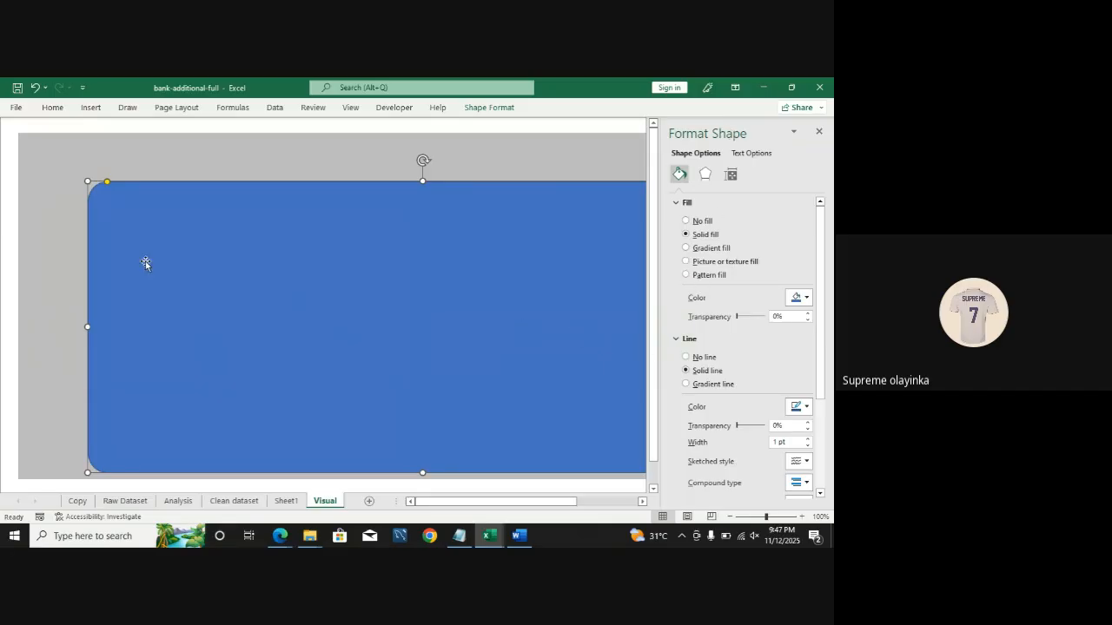
left_click(702, 361)
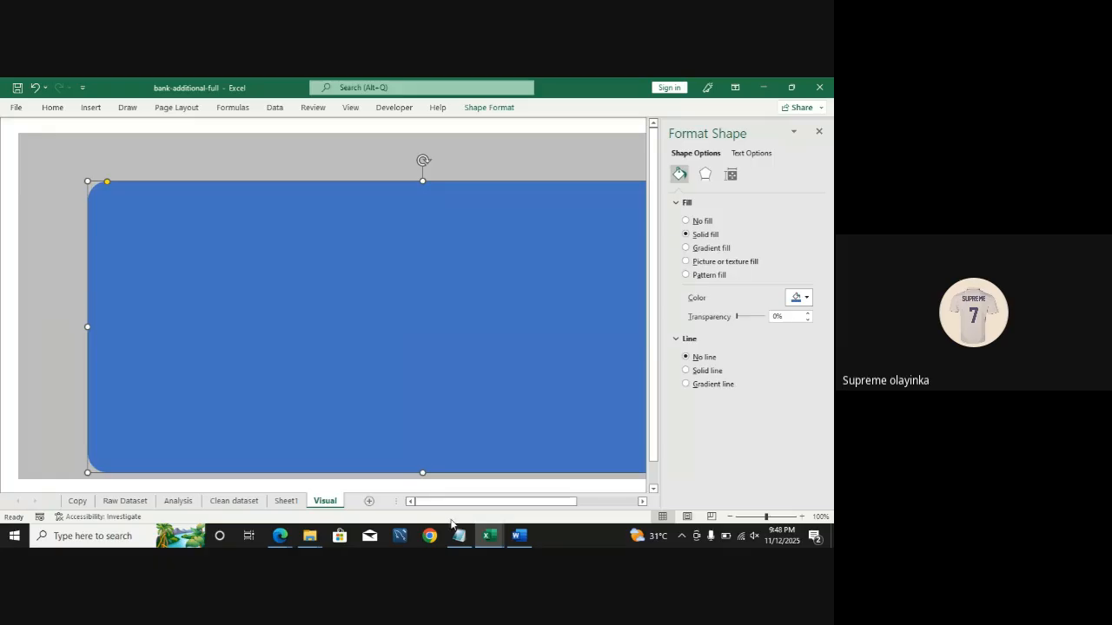
Step: Fill the rounded rectangle with the recently used grey, then select the background rectangle
mouse_move(519, 536)
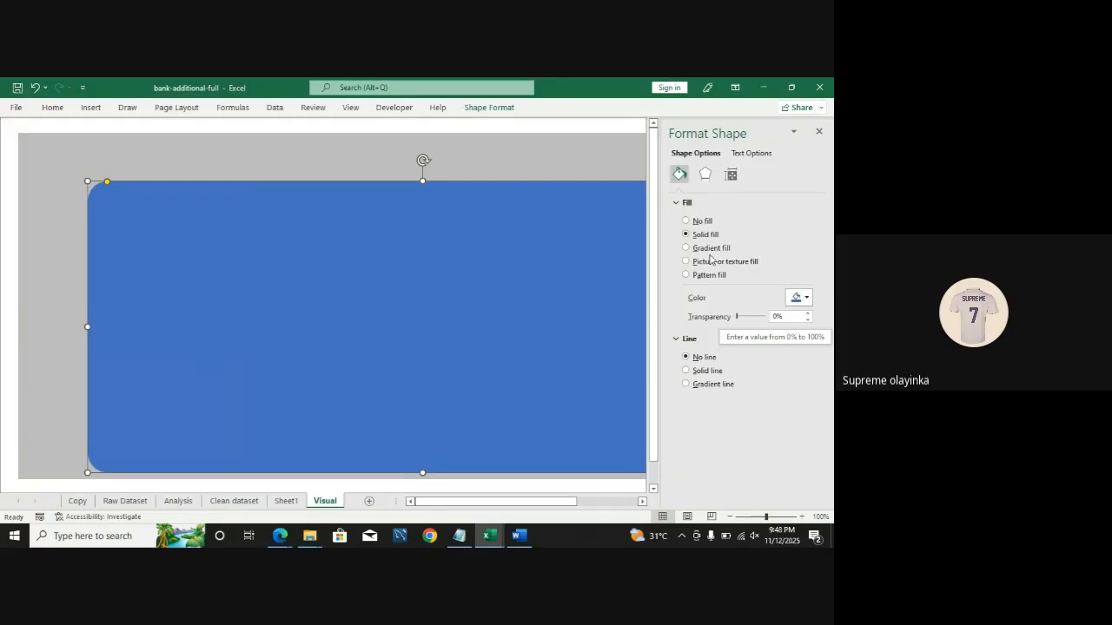
left_click(806, 298)
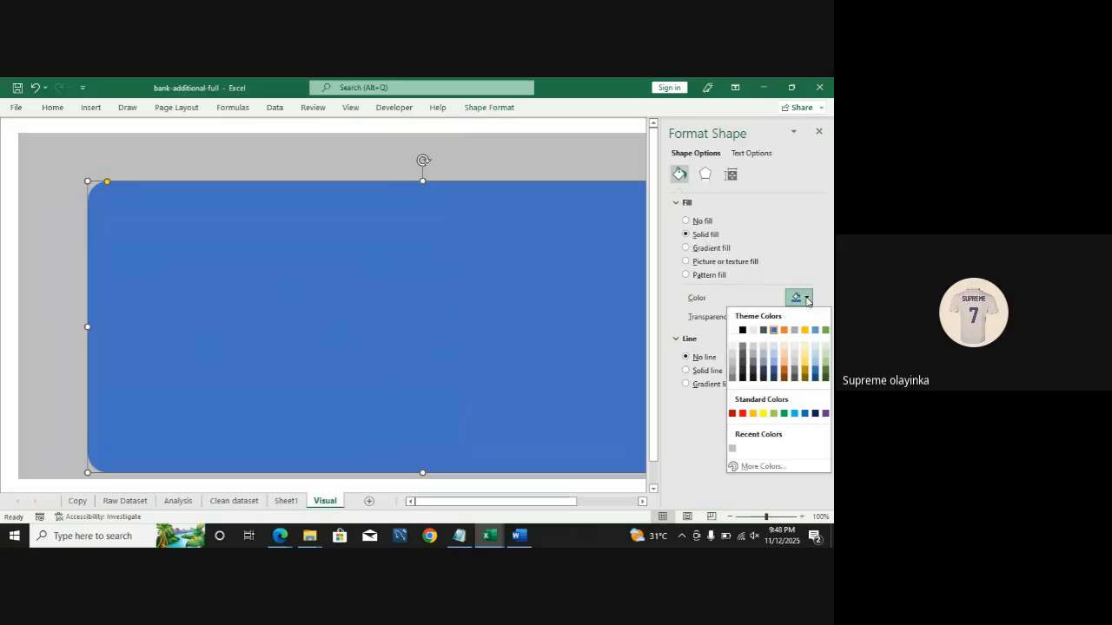
left_click(733, 450)
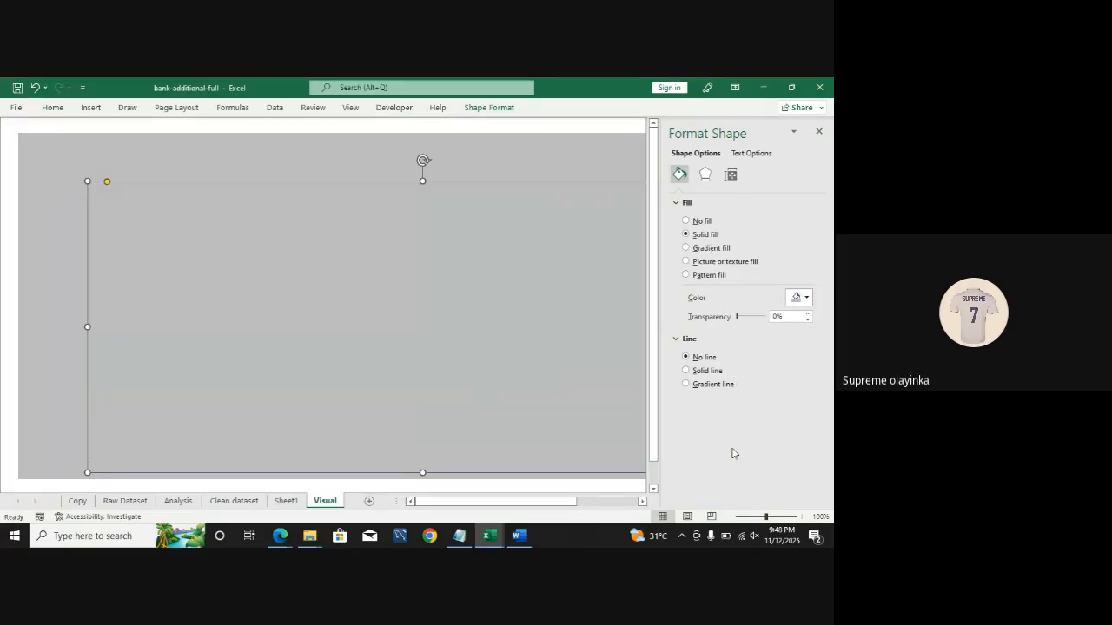
left_click(47, 236)
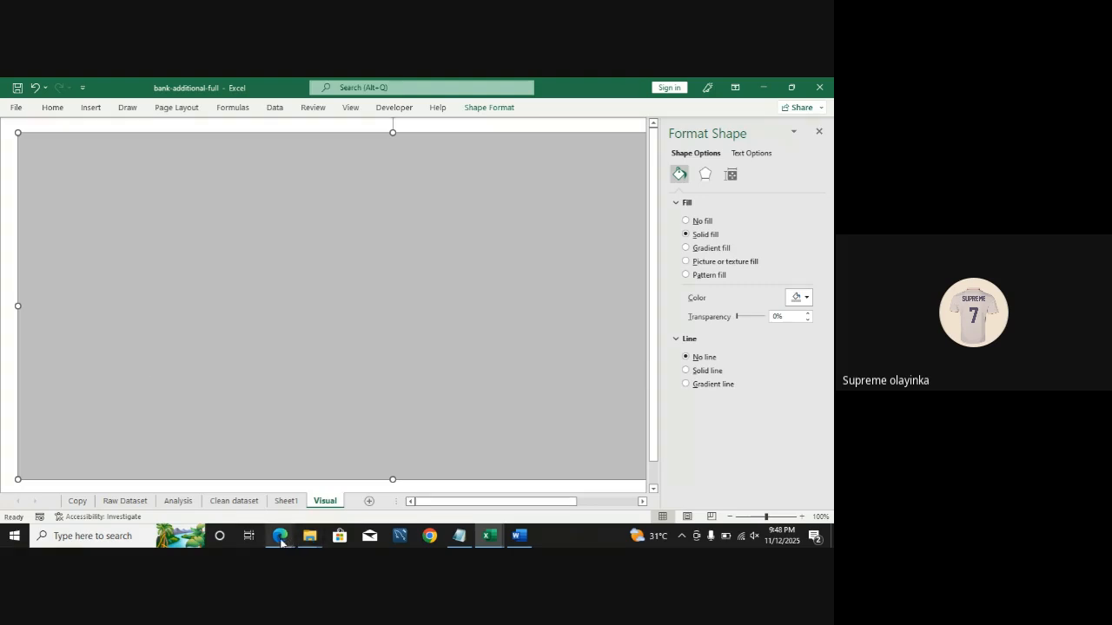
Step: Review the grey hex code chart in the browser and return to Excel
mouse_move(280, 536)
left_click(244, 479)
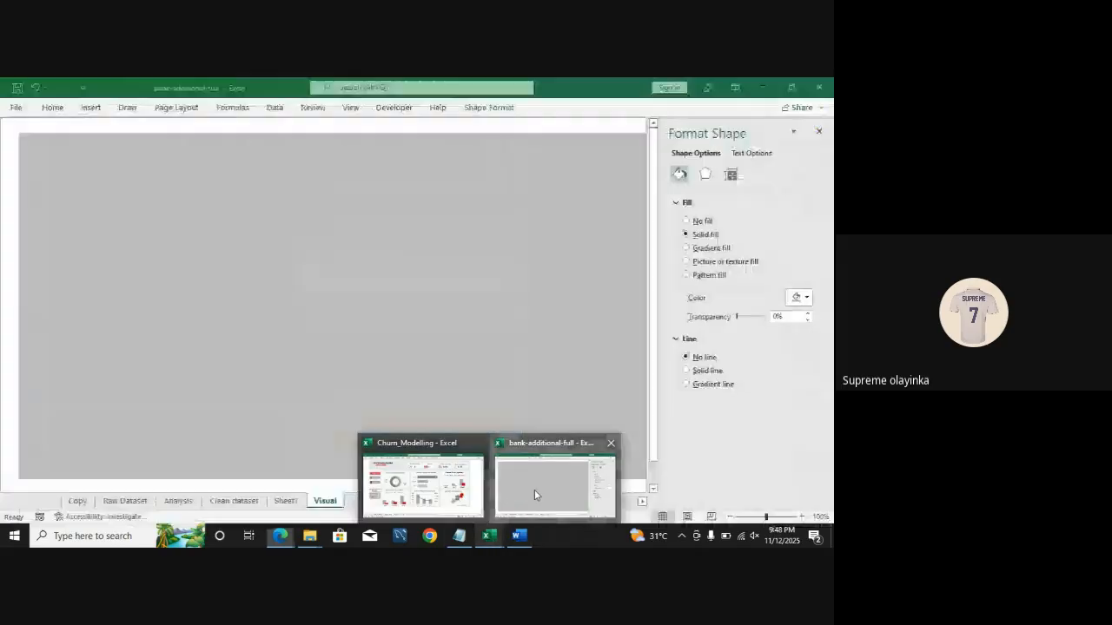
left_click(534, 489)
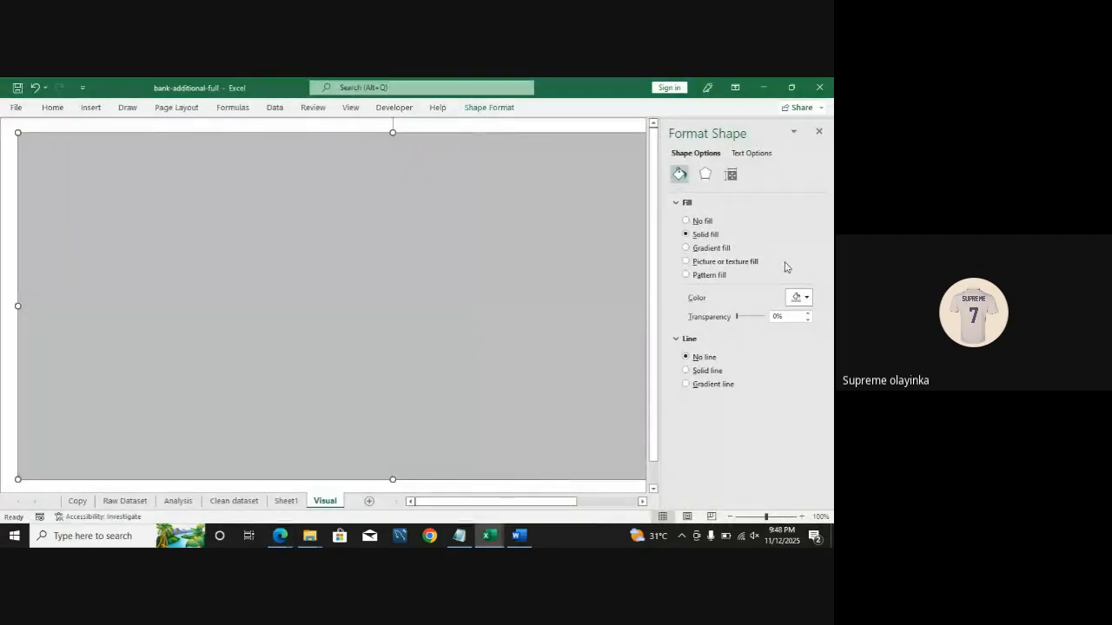
Step: Set the background rectangle's custom fill colour to hex 030303
left_click(806, 298)
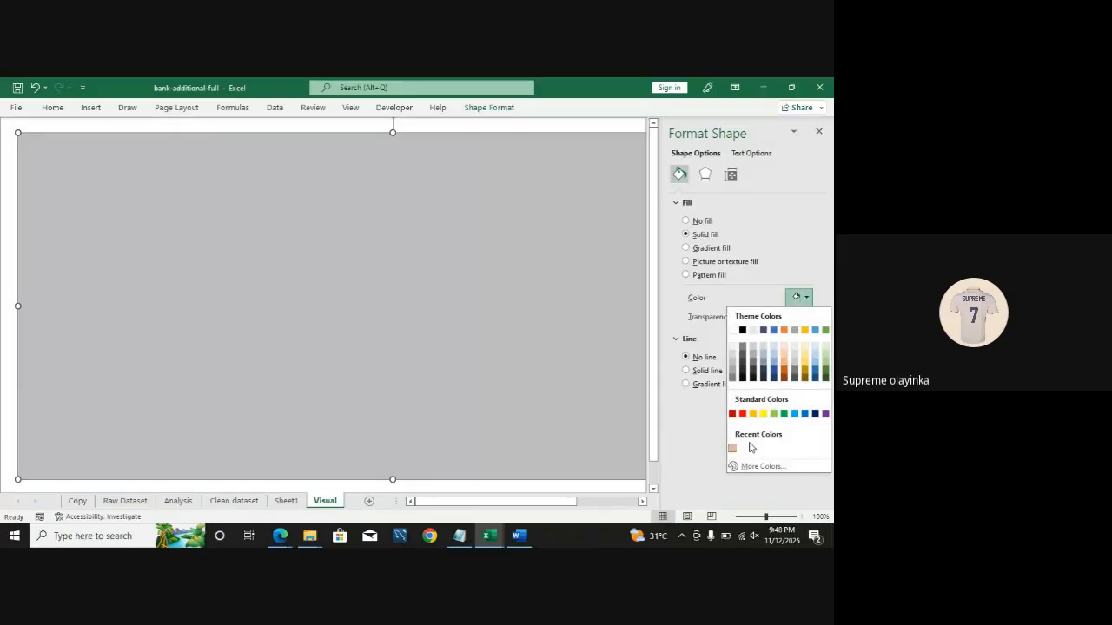
left_click(755, 469)
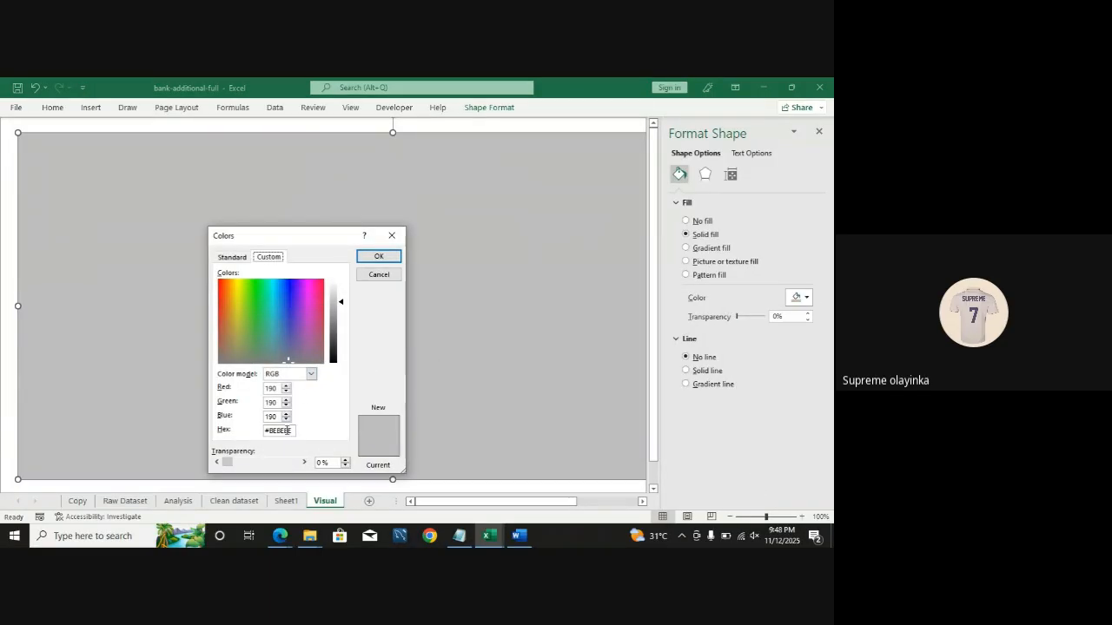
double_click(287, 431)
type("030303")
left_click(382, 258)
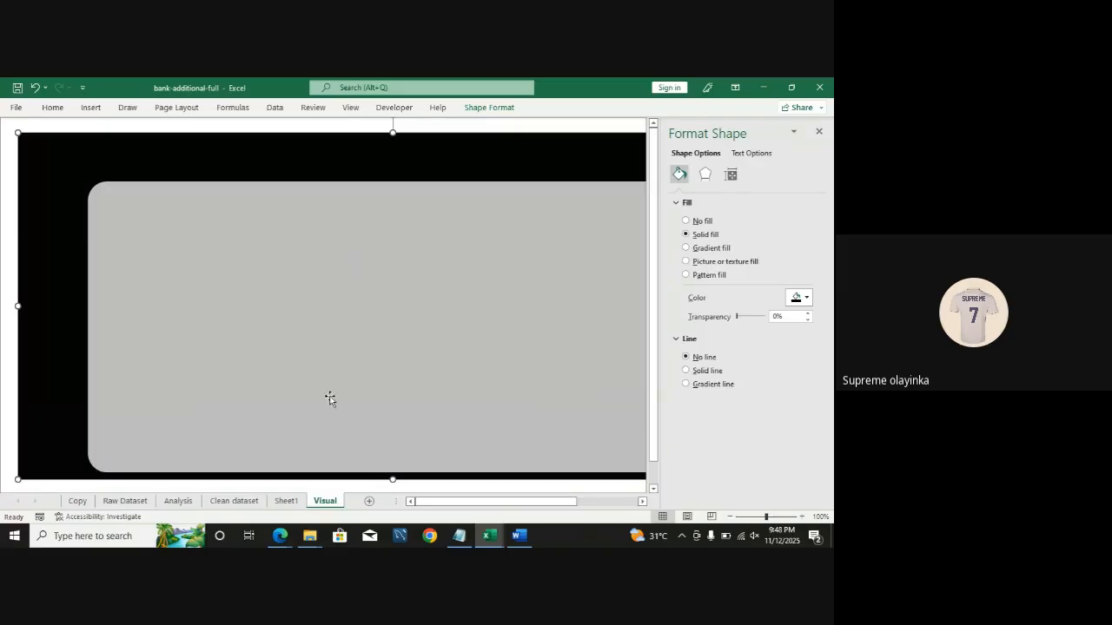
Step: Zoom in on the grey shades chart in the browser to read its hex codes, then return to Excel
mouse_move(280, 536)
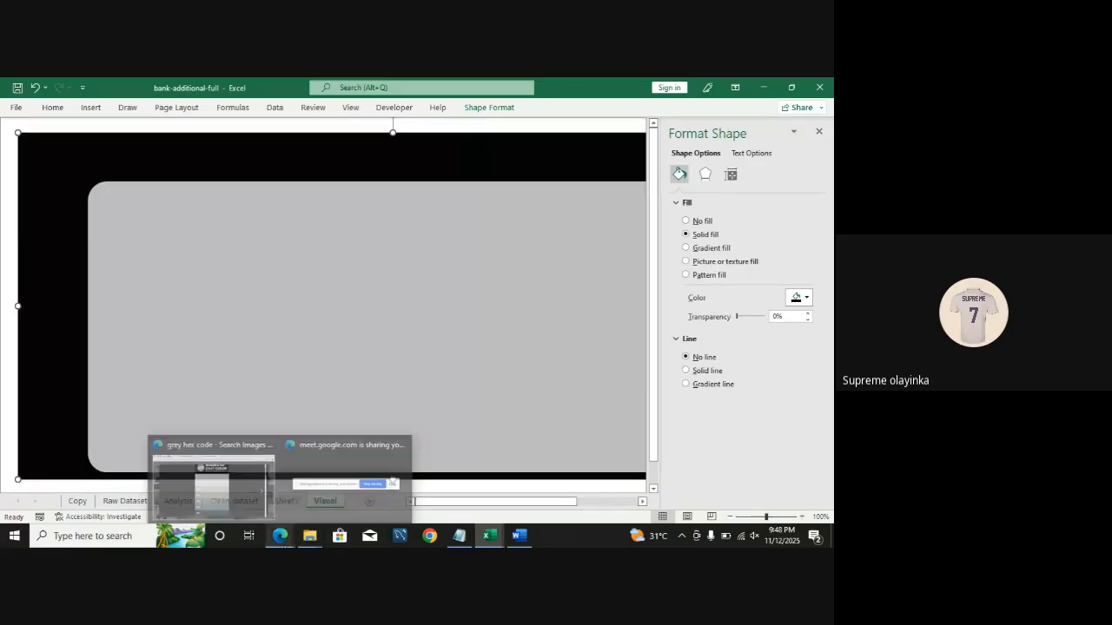
left_click(247, 477)
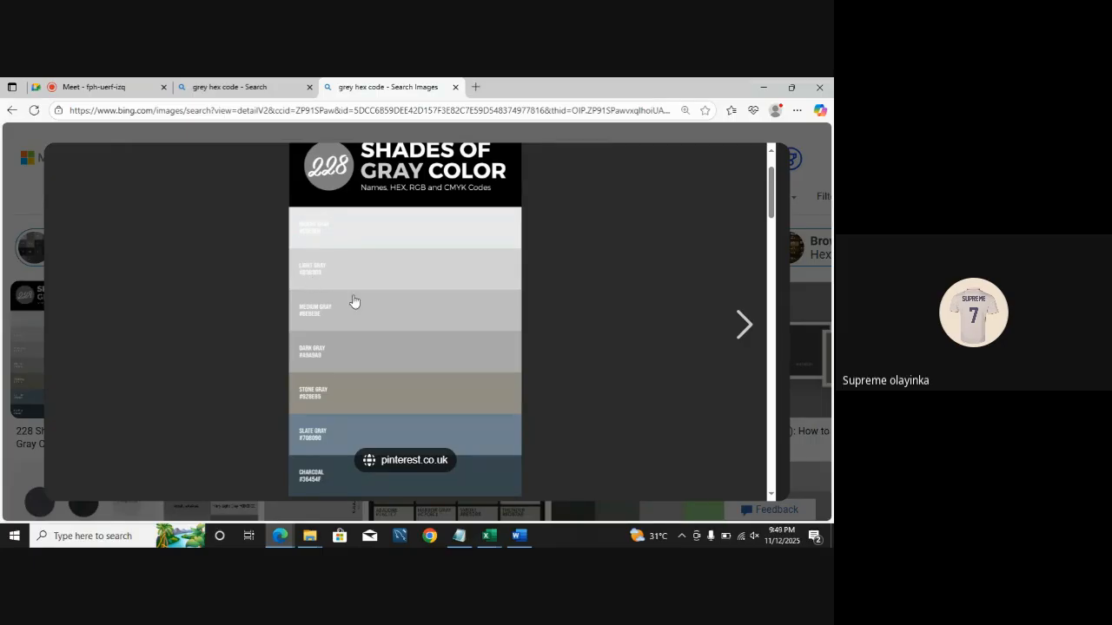
key("ctrl+plus")
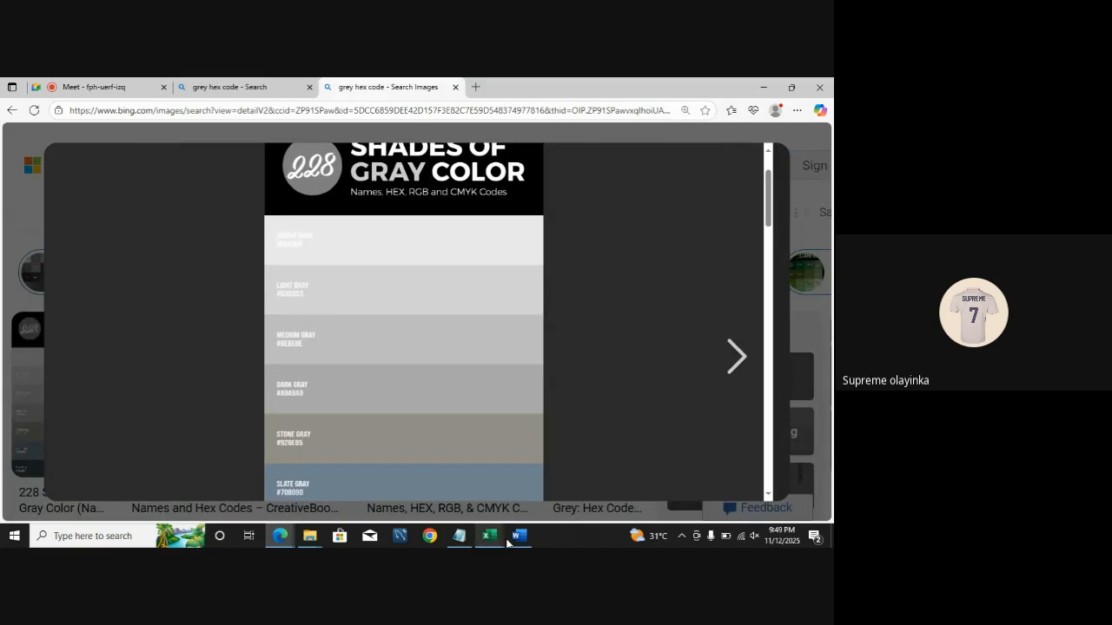
mouse_move(489, 536)
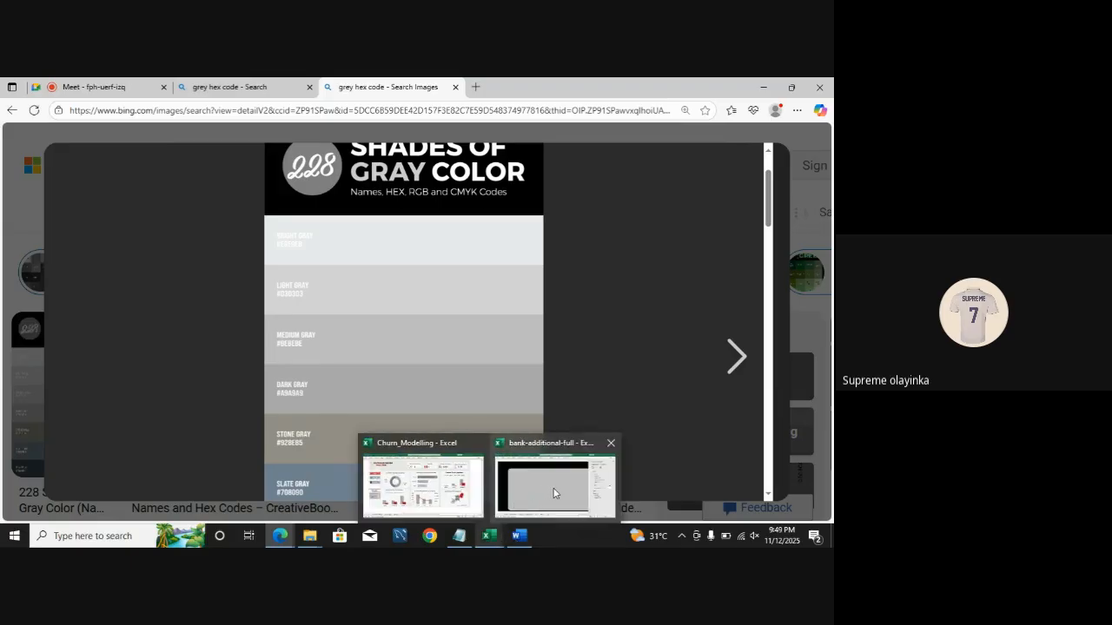
left_click(553, 494)
Step: Set the background rectangle's custom fill colour to hex d3d3d3 and deselect it
left_click(806, 297)
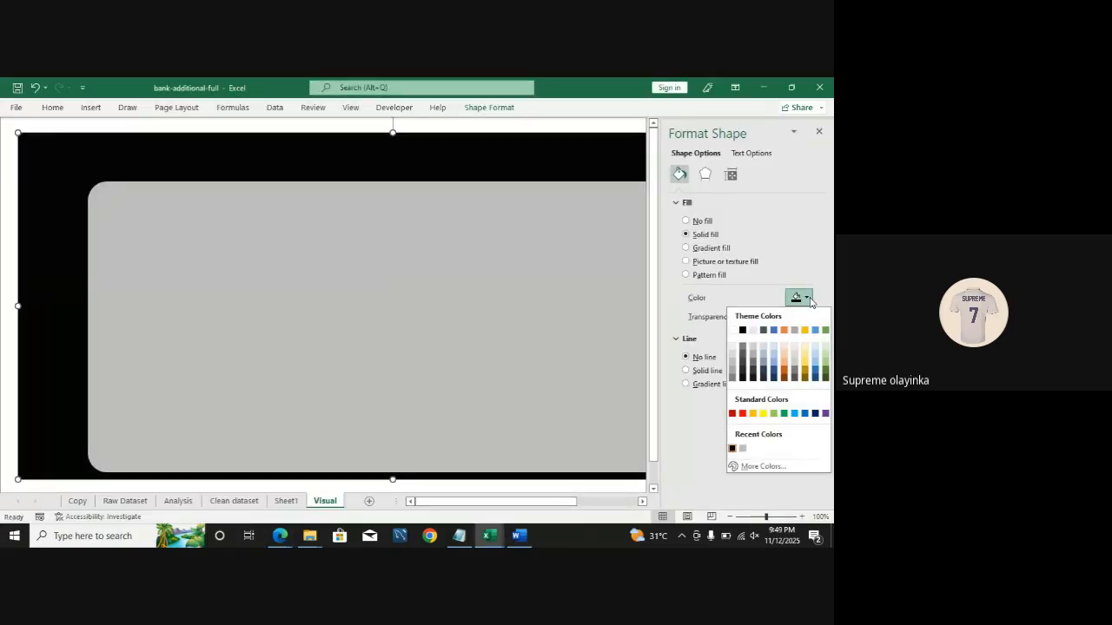
left_click(756, 466)
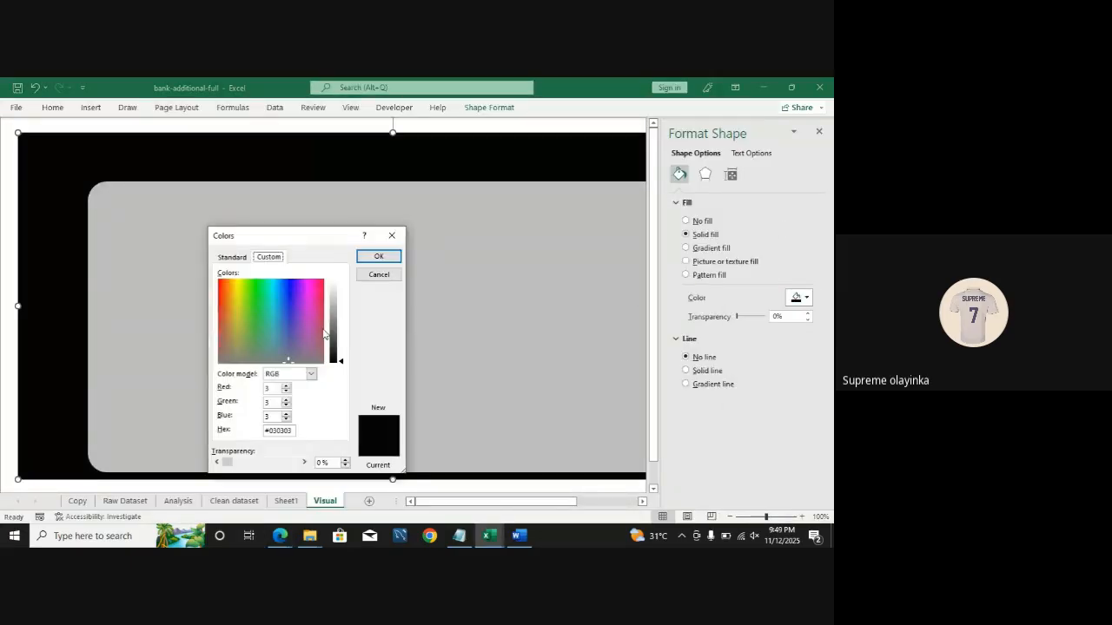
double_click(292, 431)
type("d3d3d3")
left_click(387, 258)
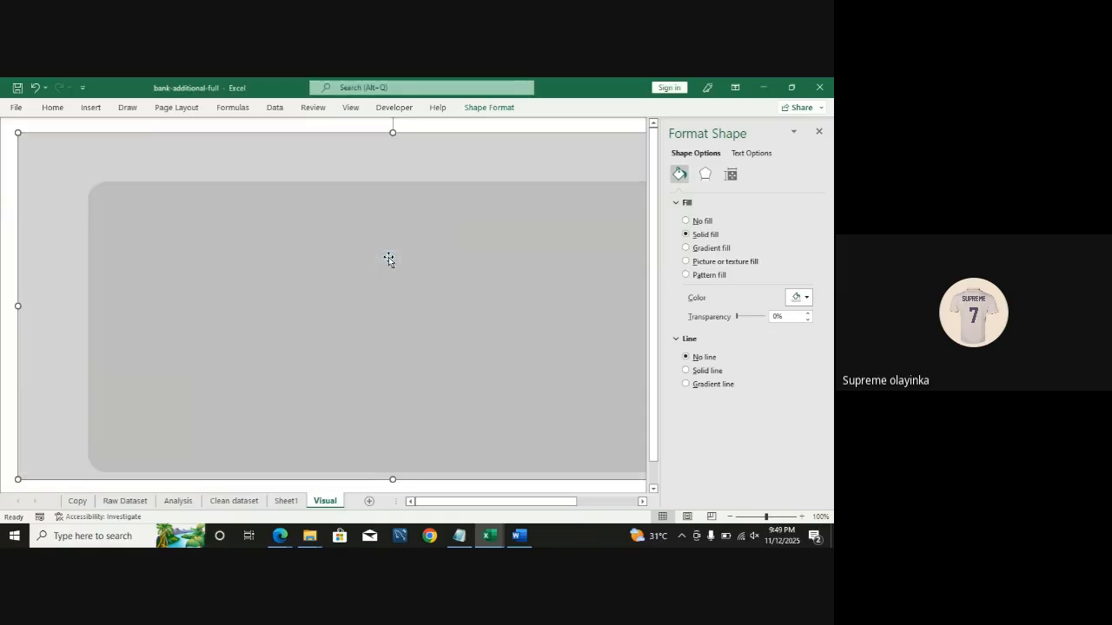
left_click(10, 194)
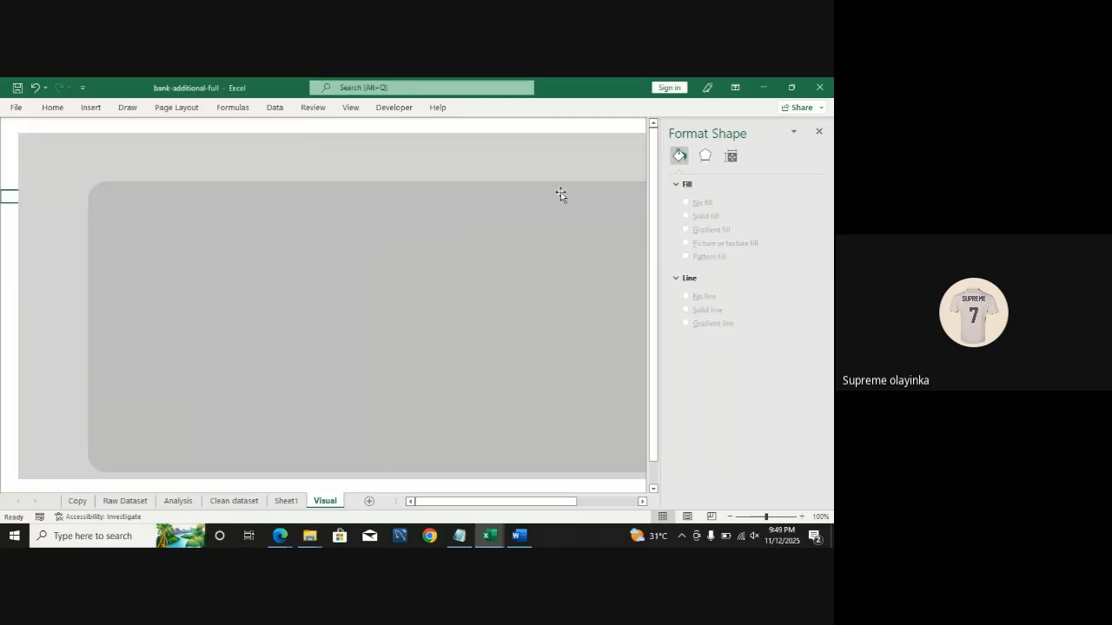
Step: Draw a small rounded rectangle above the large panel near the top of the dashboard and open its formatting
left_click(820, 132)
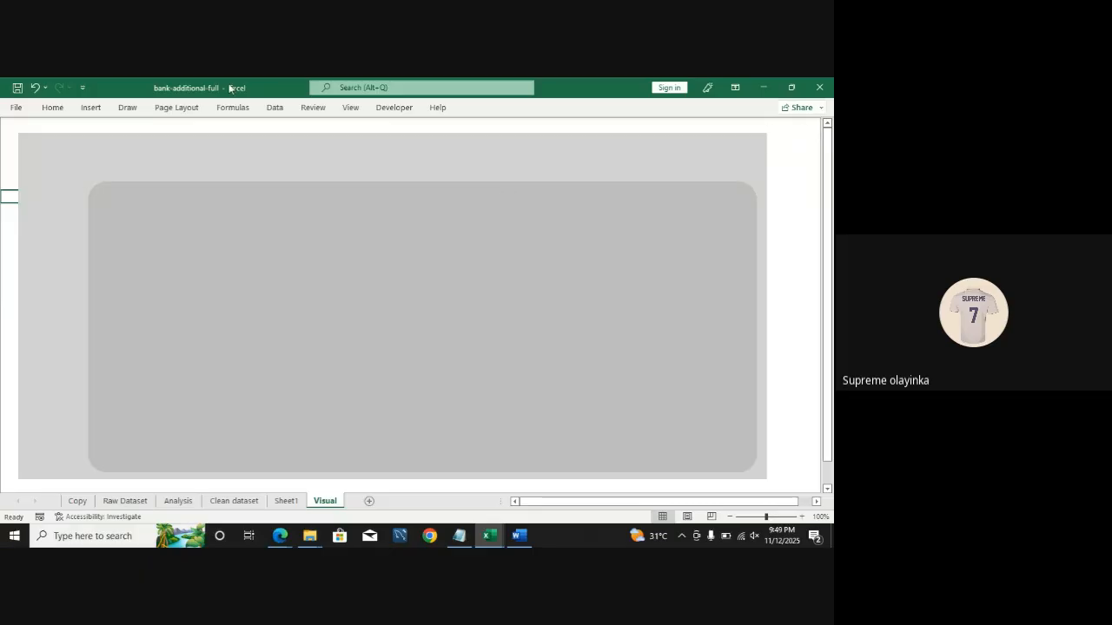
left_click(91, 107)
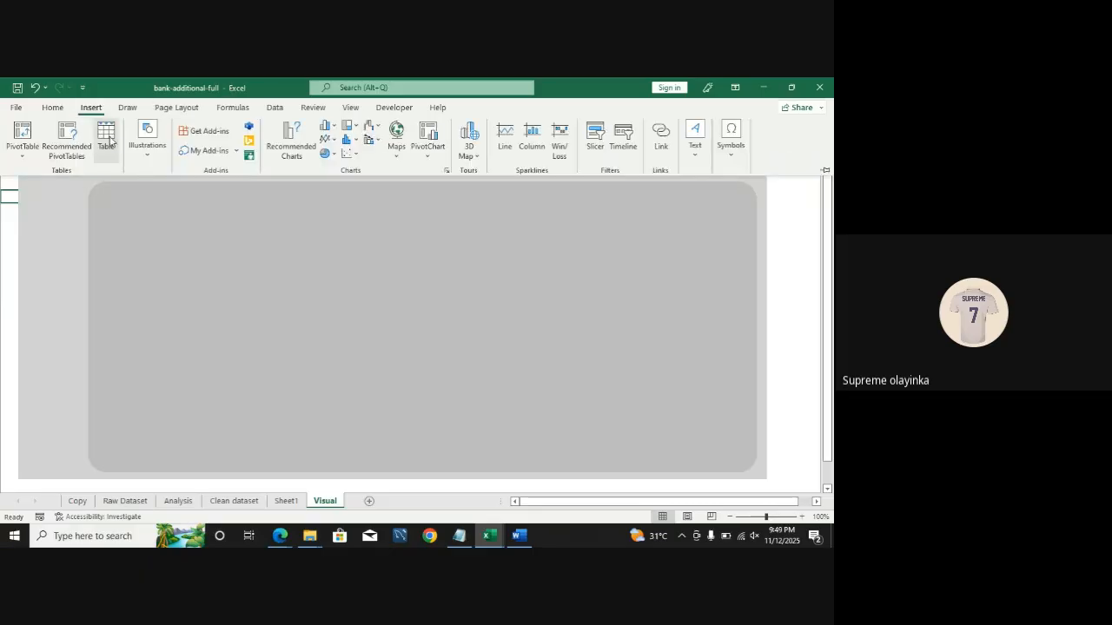
left_click(146, 141)
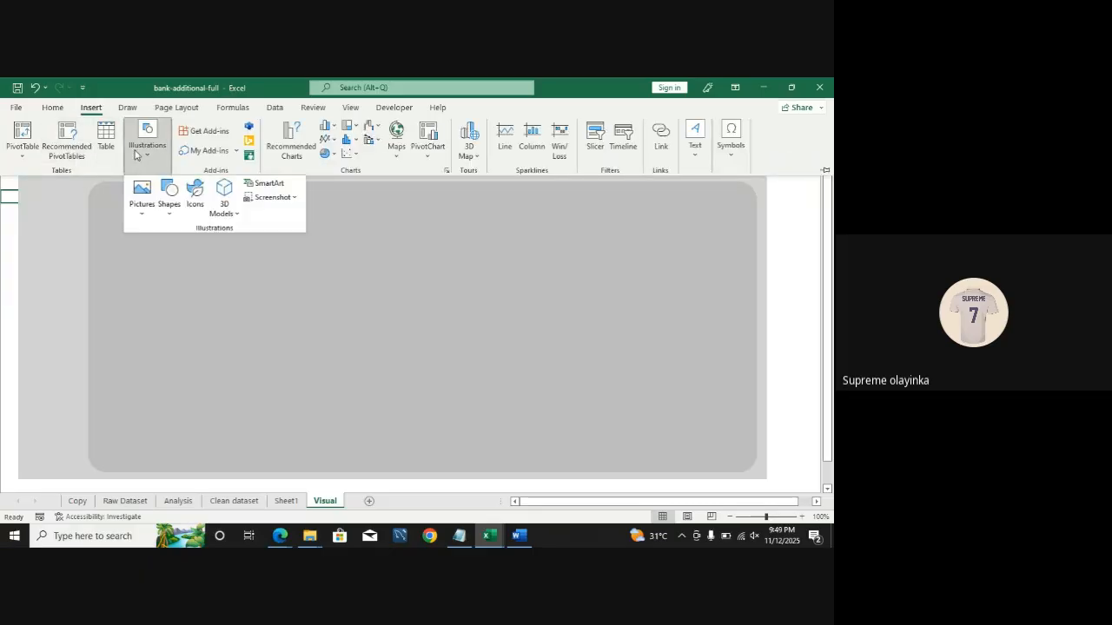
left_click(171, 205)
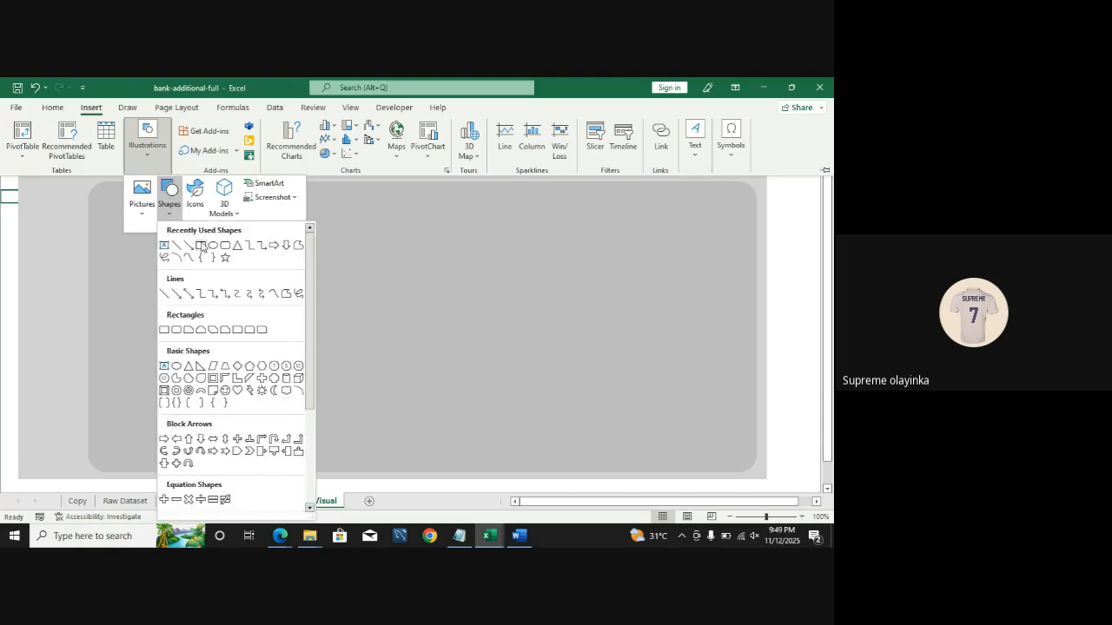
left_click(201, 242)
left_click(90, 108)
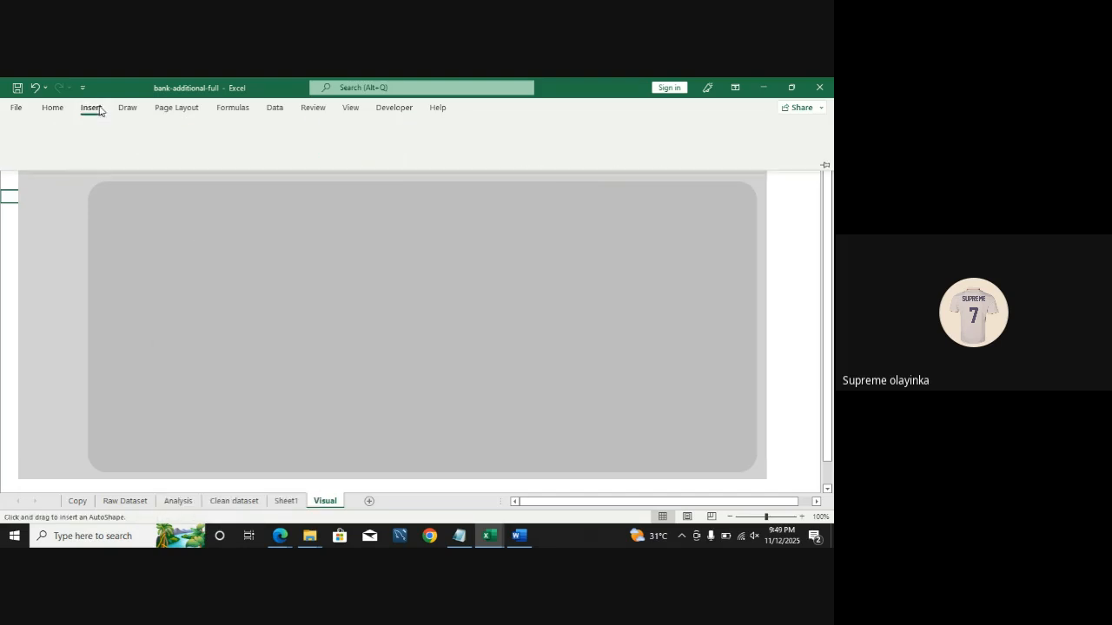
left_click(161, 154)
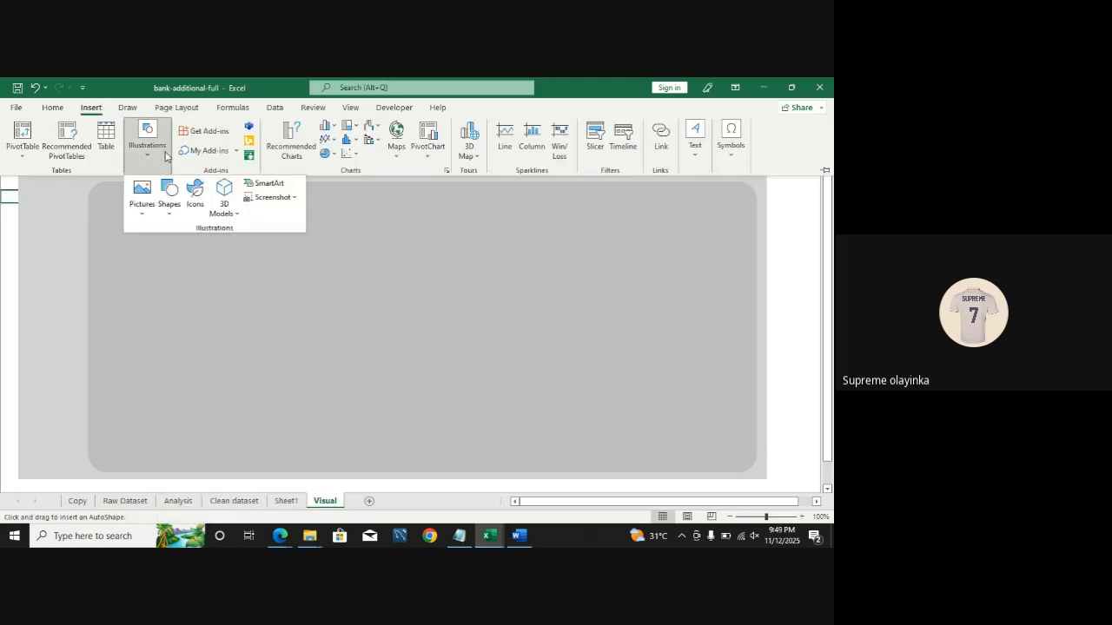
left_click(166, 216)
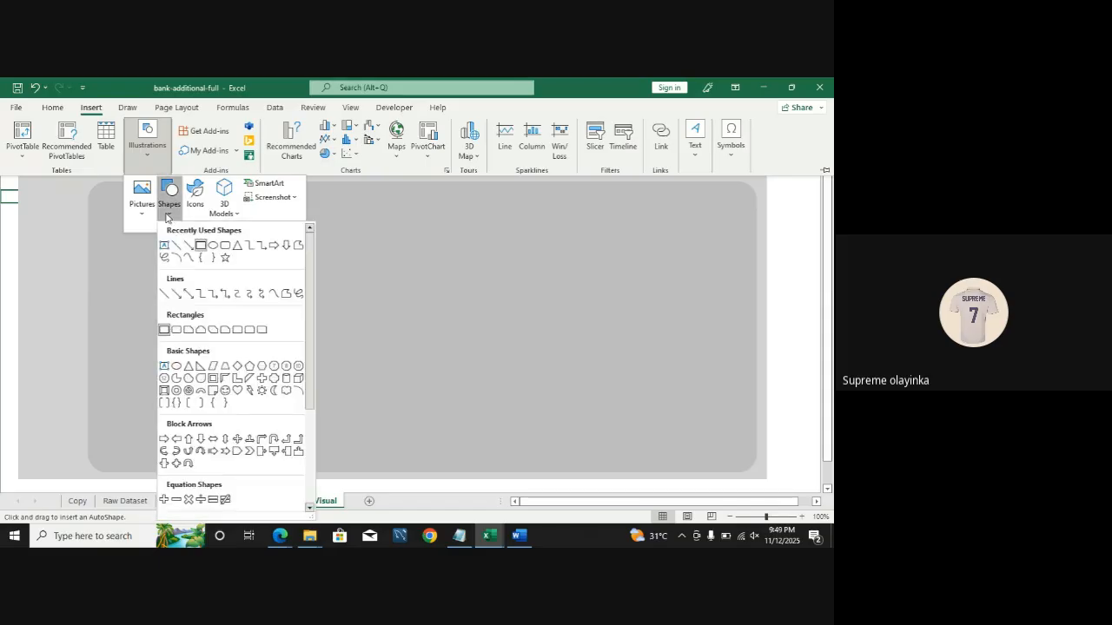
left_click(224, 246)
mouse_move(175, 148)
left_mouse_down()
mouse_move(276, 177)
mouse_move(261, 171)
left_mouse_up()
double_click(262, 172)
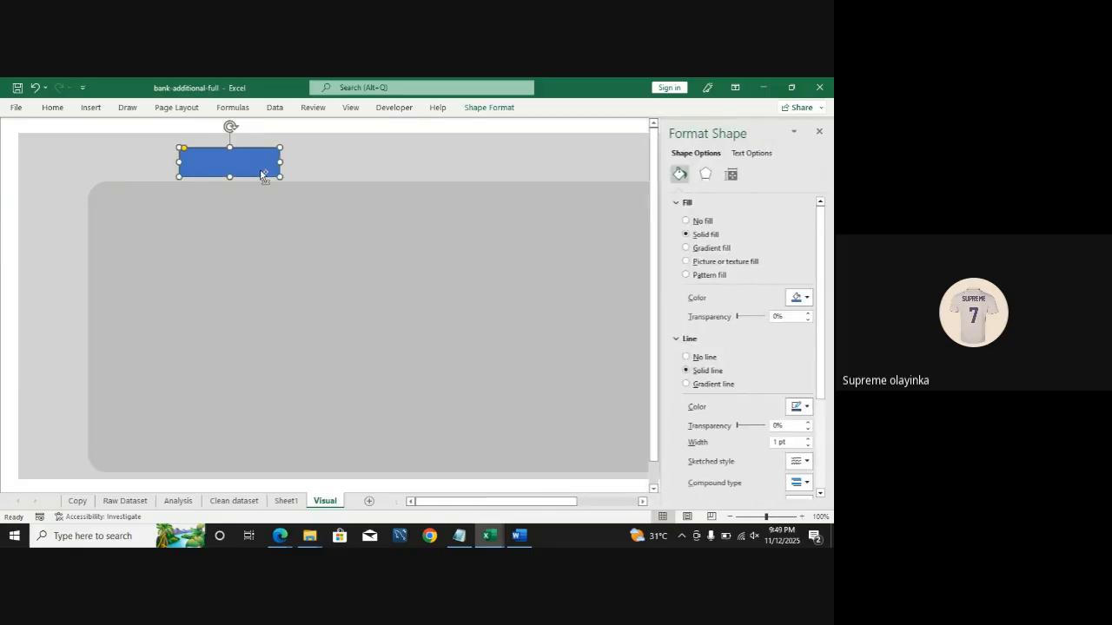
Step: Remove the small rectangle's outline and fill it with the recent light grey colour, then deselect it
left_click(686, 357)
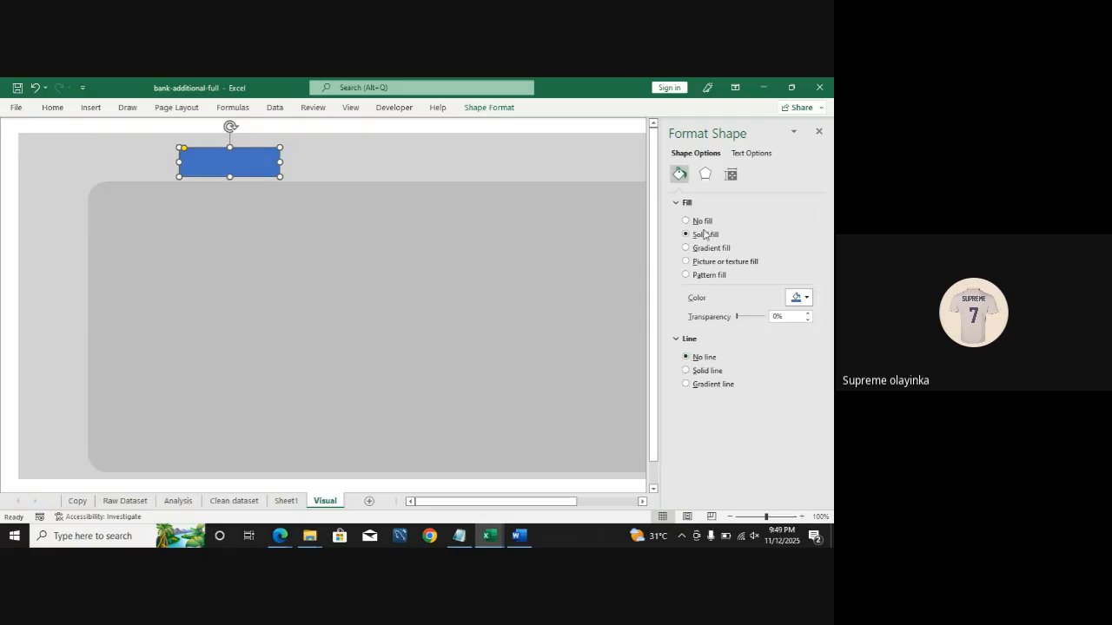
left_click(805, 297)
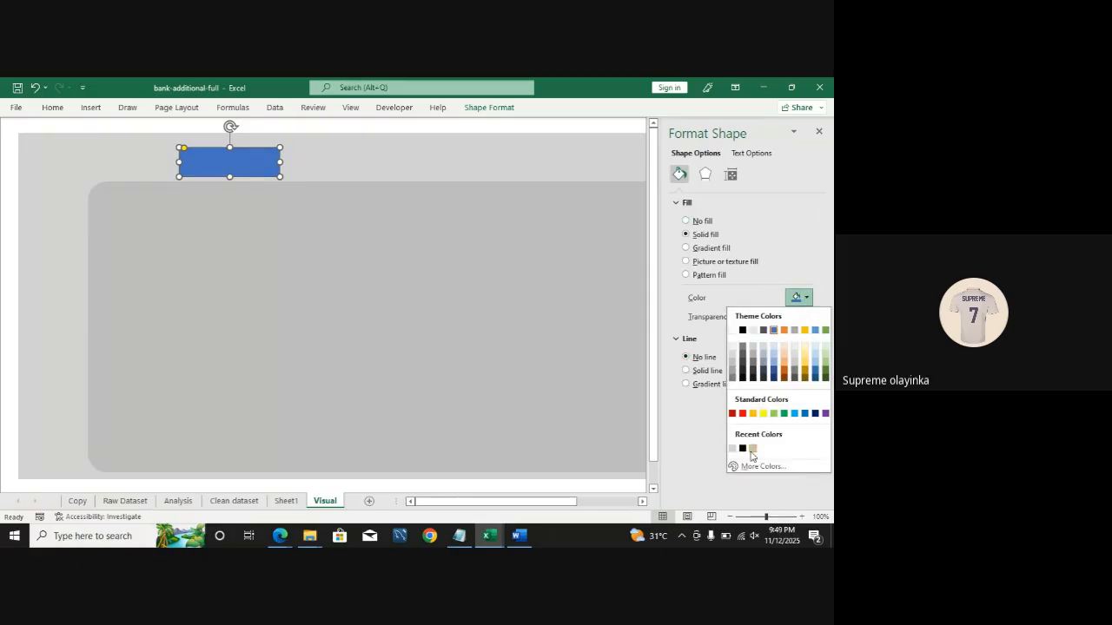
left_click(753, 450)
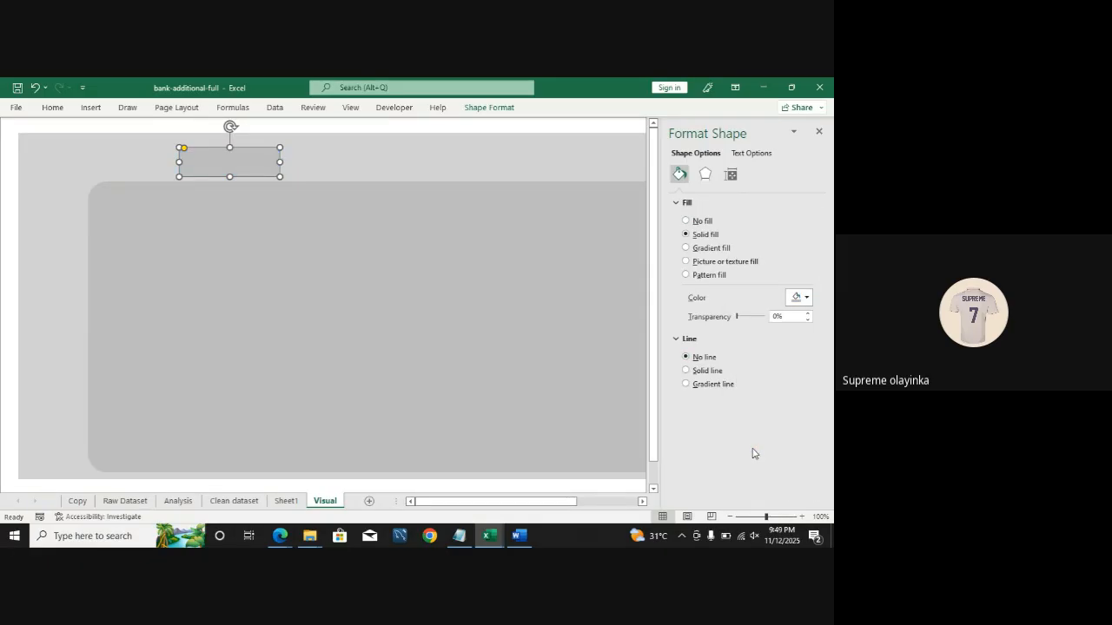
left_click(5, 221)
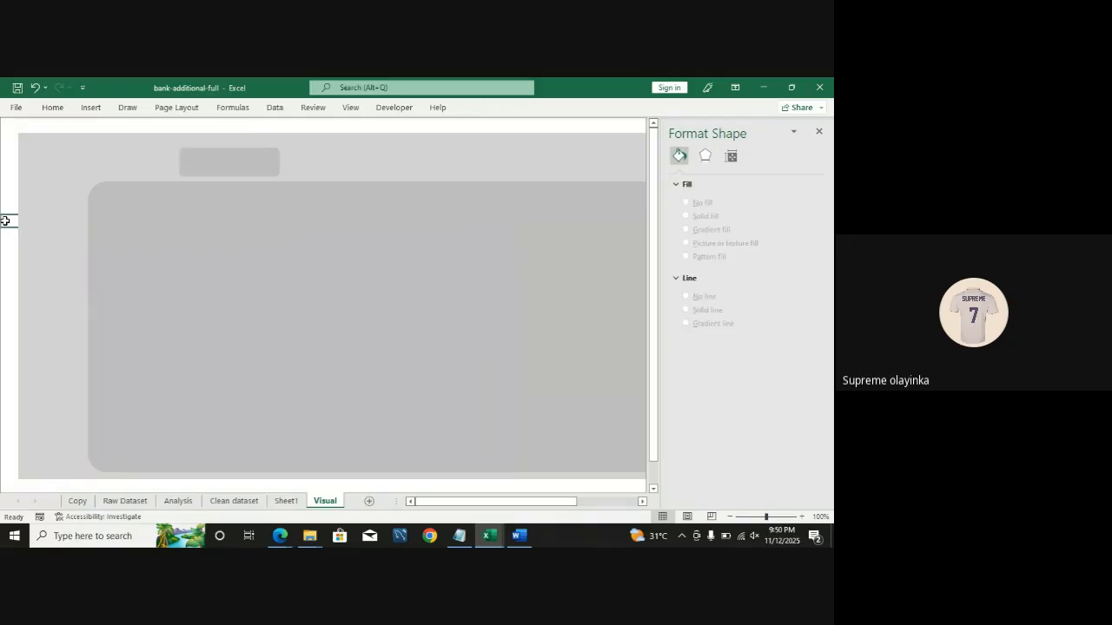
Step: Duplicate the small rectangle into a row of five tiles across the top of the dashboard
left_click(241, 171)
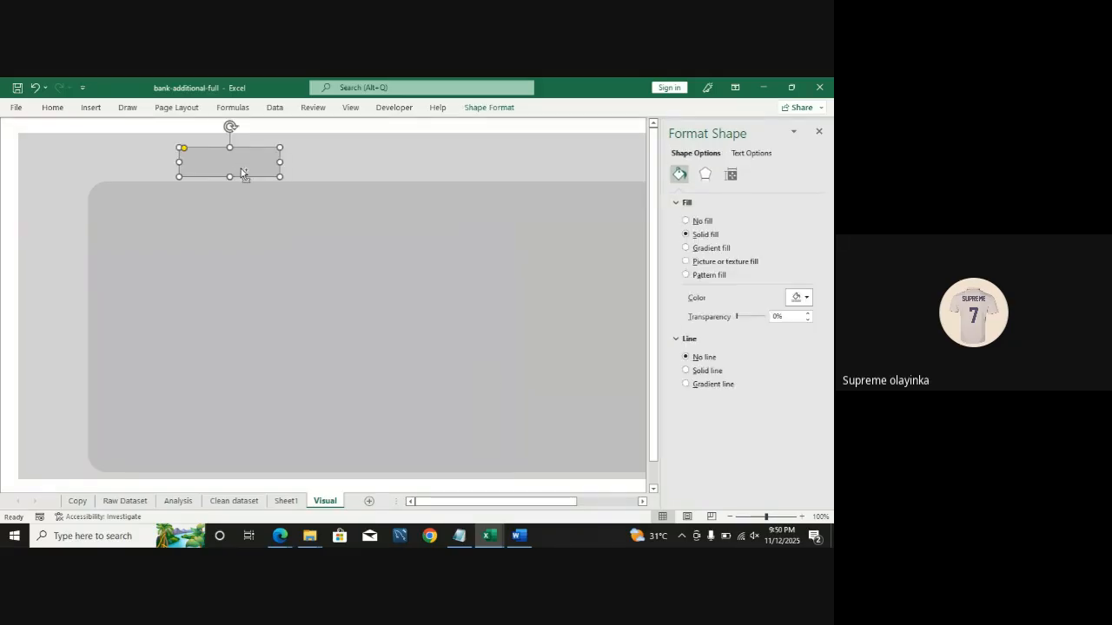
left_click_drag(243, 173, 338, 159)
key("ctrl+d")
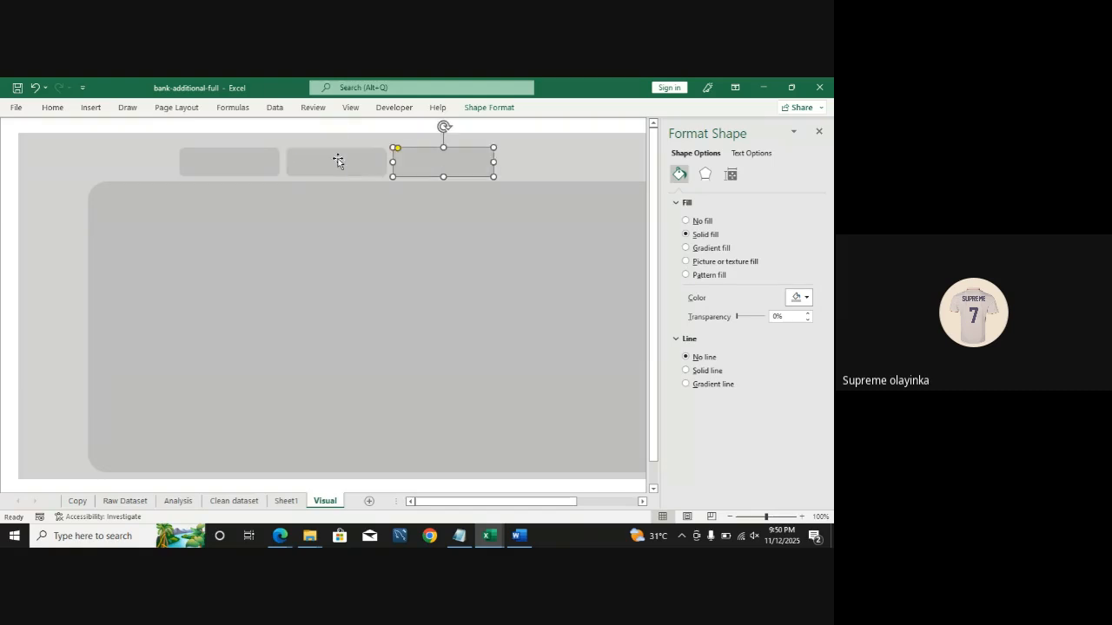
key("ctrl+d")
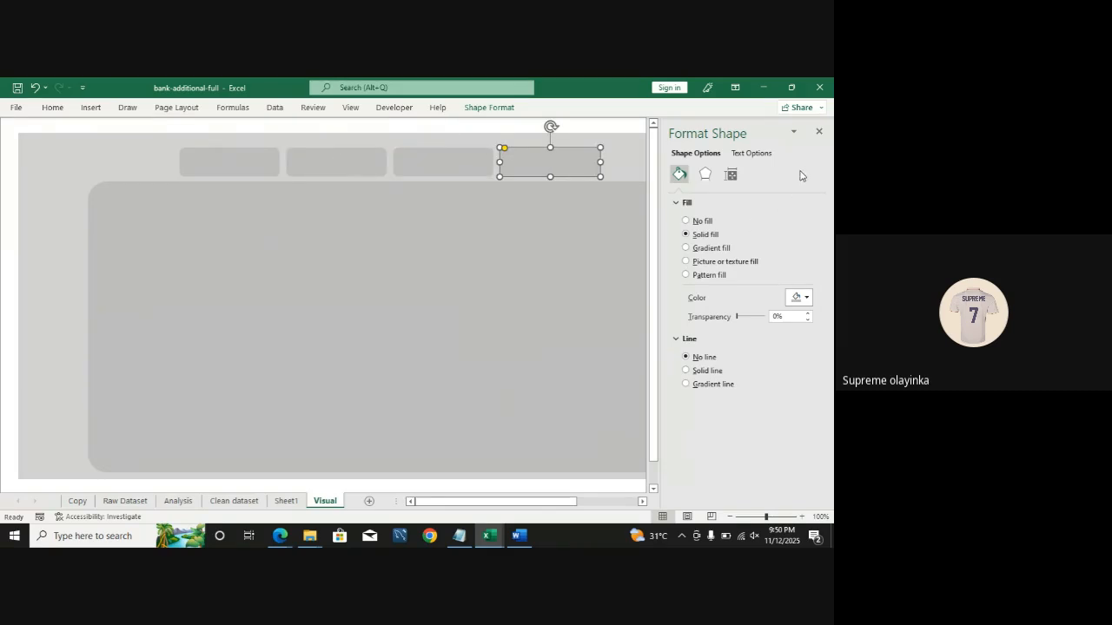
left_click(817, 129)
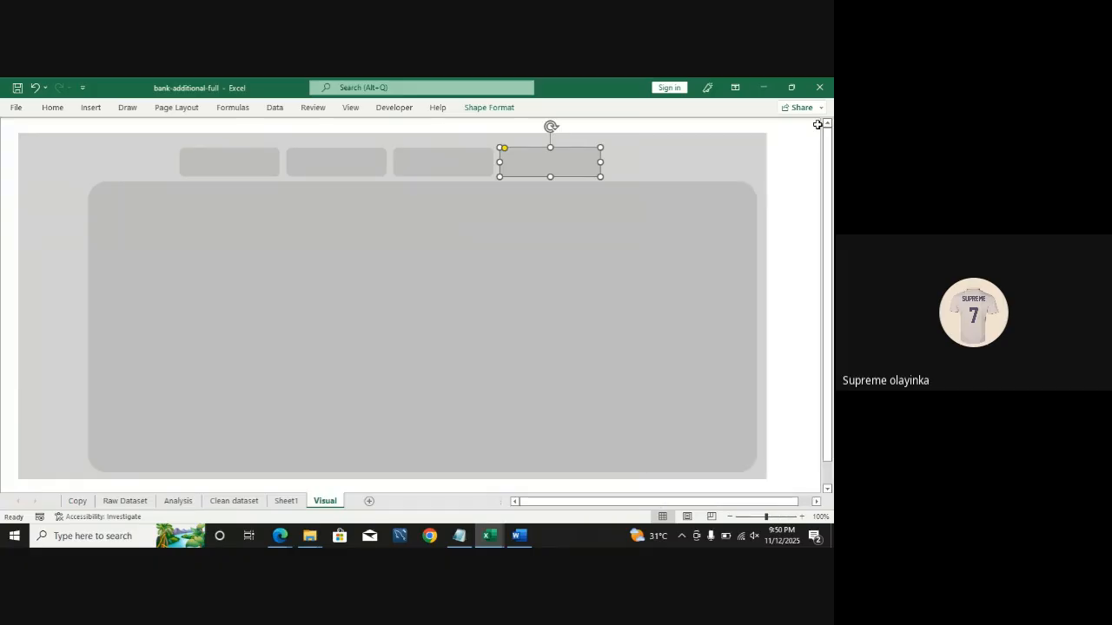
key("ctrl+d")
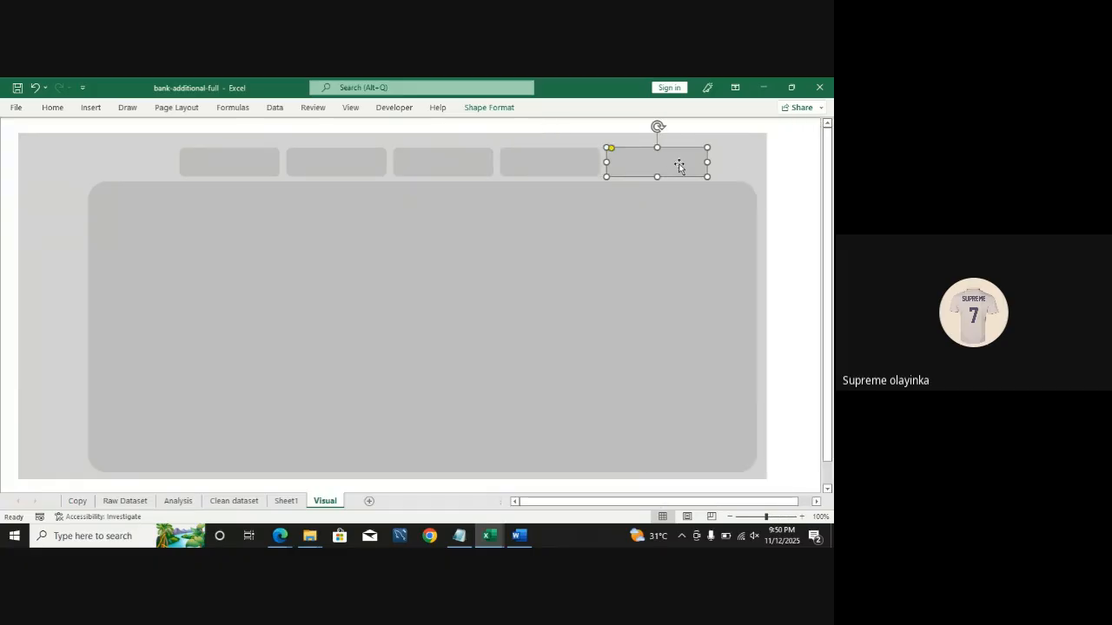
left_click_drag(670, 164, 713, 167)
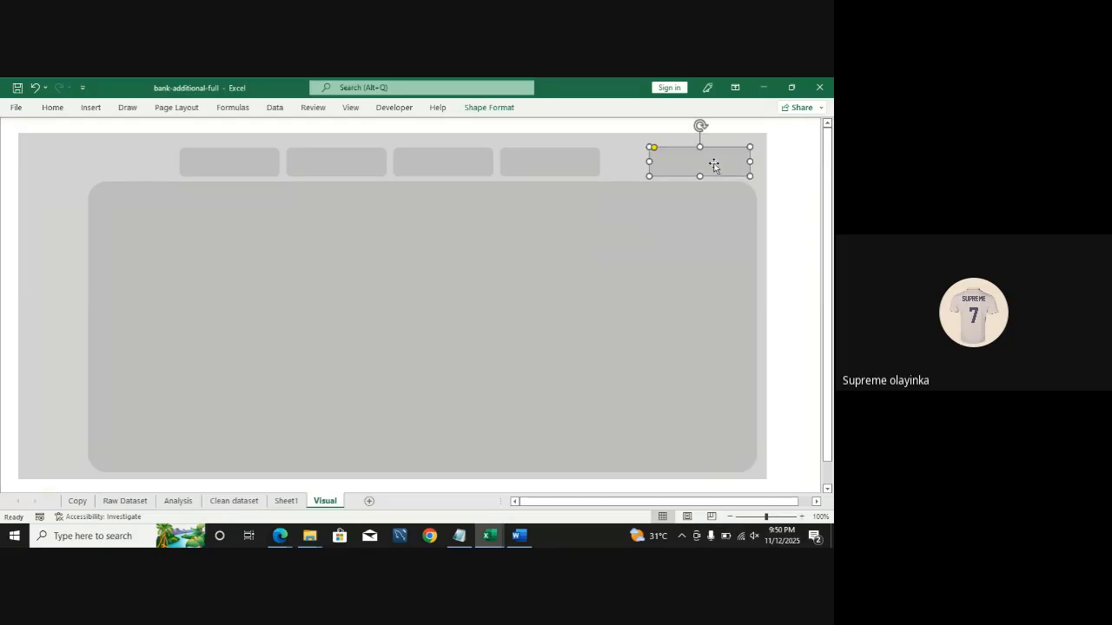
Step: Shift the five tiles so they are evenly spaced and end at the panel's right edge
left_click(577, 323)
left_click_drag(109, 183, 103, 183)
left_click_drag(575, 162, 619, 162)
left_click_drag(477, 159, 516, 160)
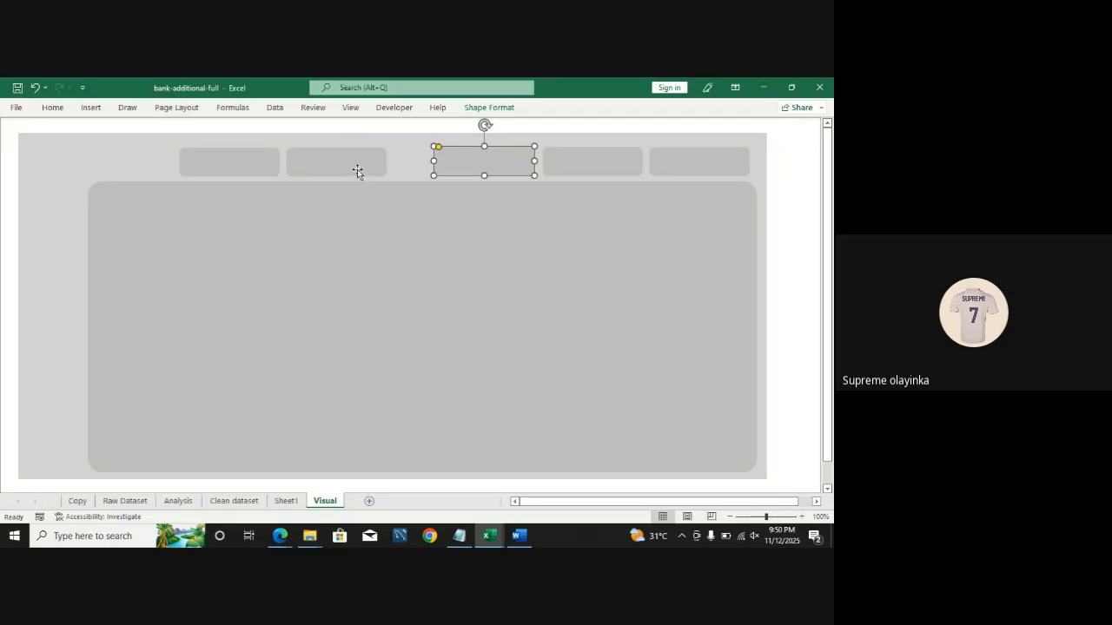
left_click_drag(357, 174, 396, 168)
left_click_drag(253, 159, 293, 158)
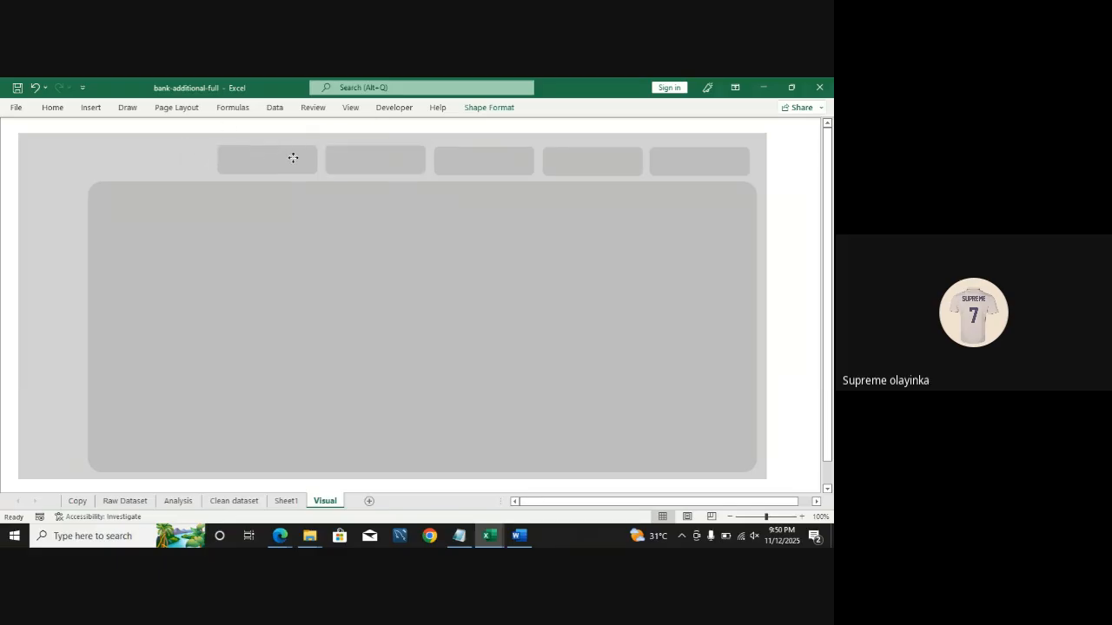
left_click(801, 261)
left_click(268, 155)
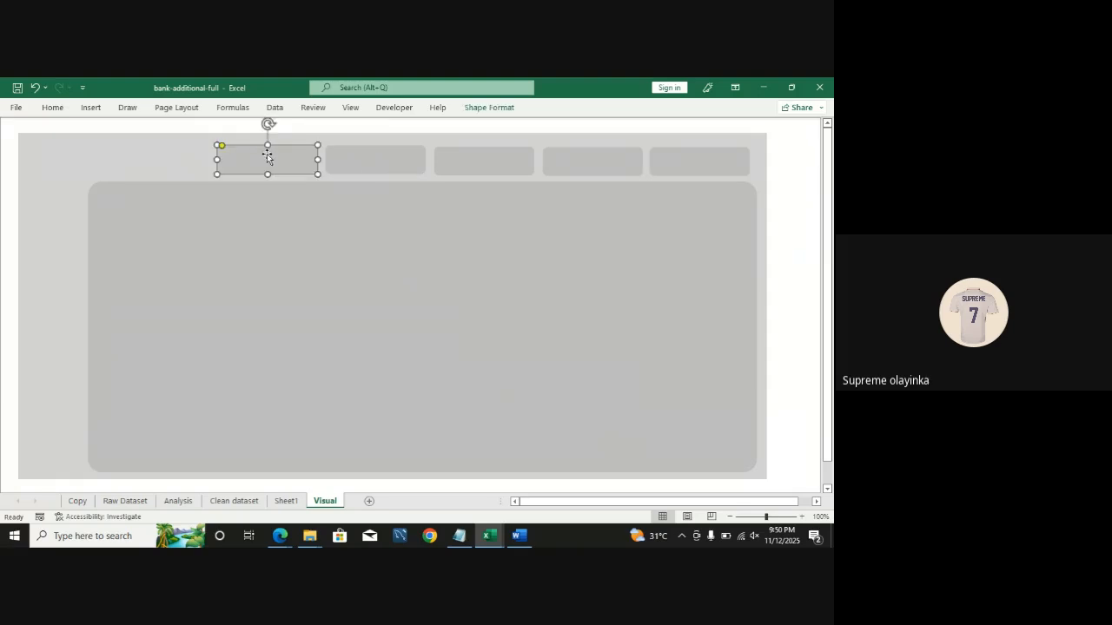
key("ctrl+d")
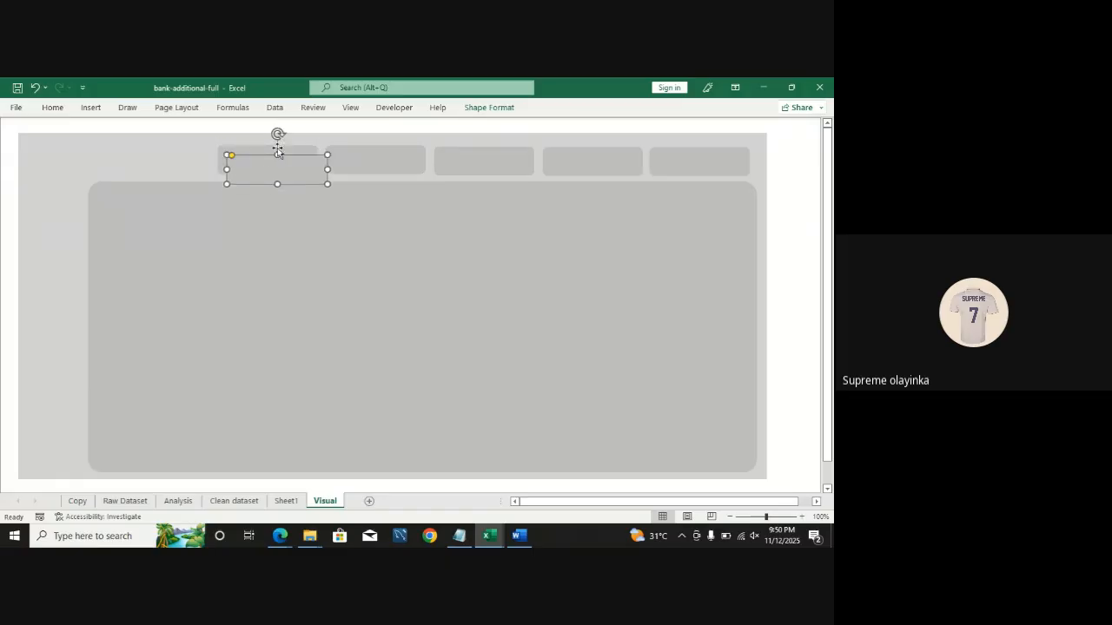
key("Delete")
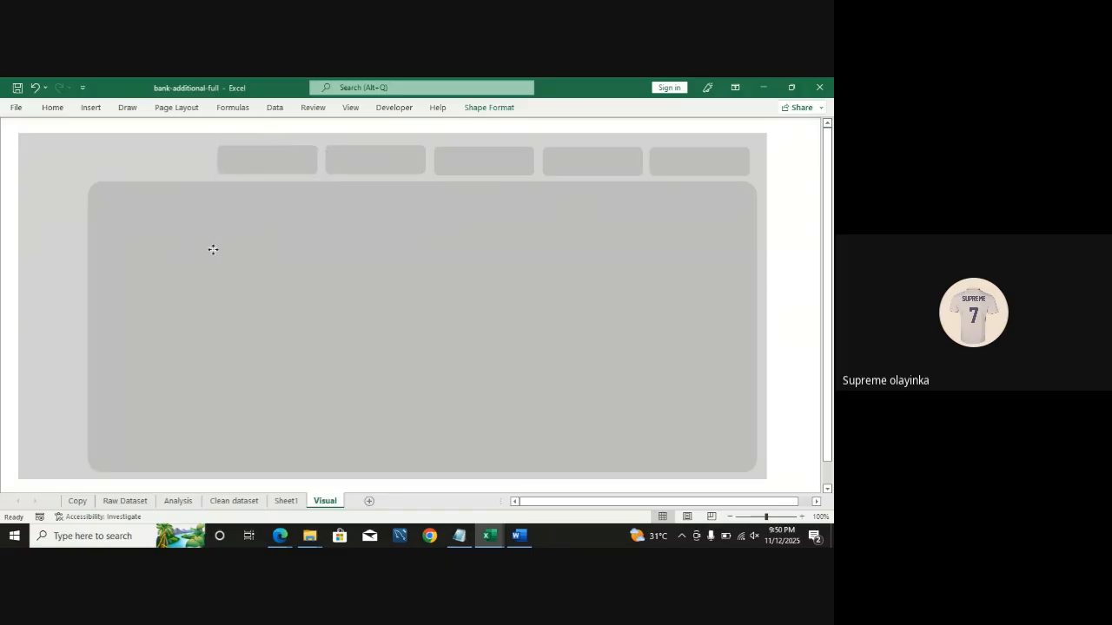
Step: Draw a larger rectangle and size it into the upper-left corner inside the big panel
left_click_drag(213, 249, 214, 319)
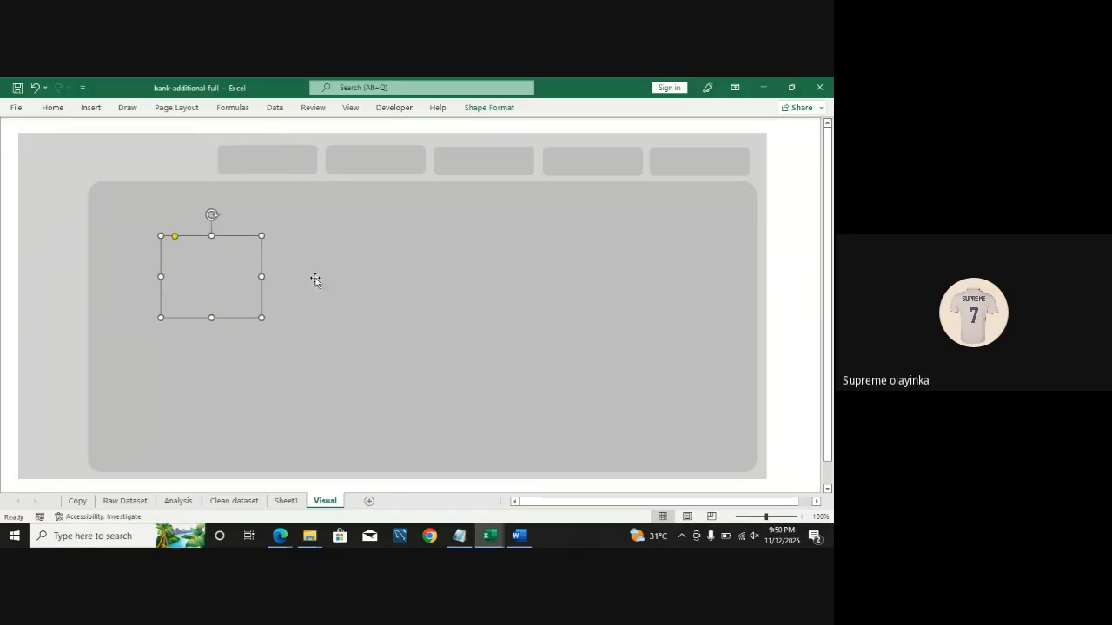
left_click_drag(265, 278, 337, 285)
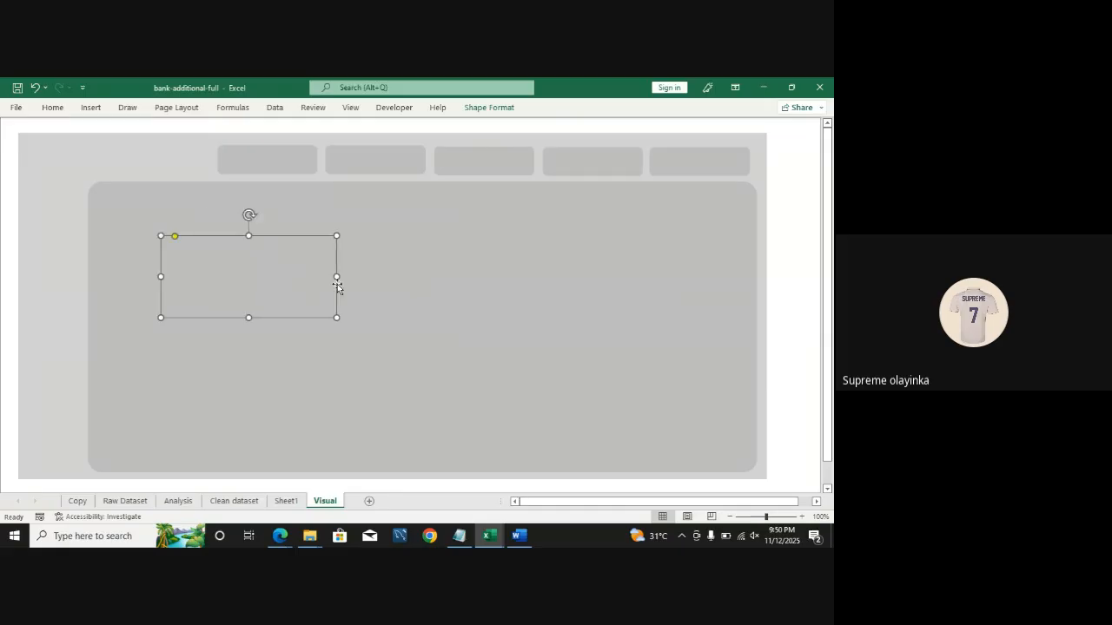
left_click_drag(246, 275, 176, 235)
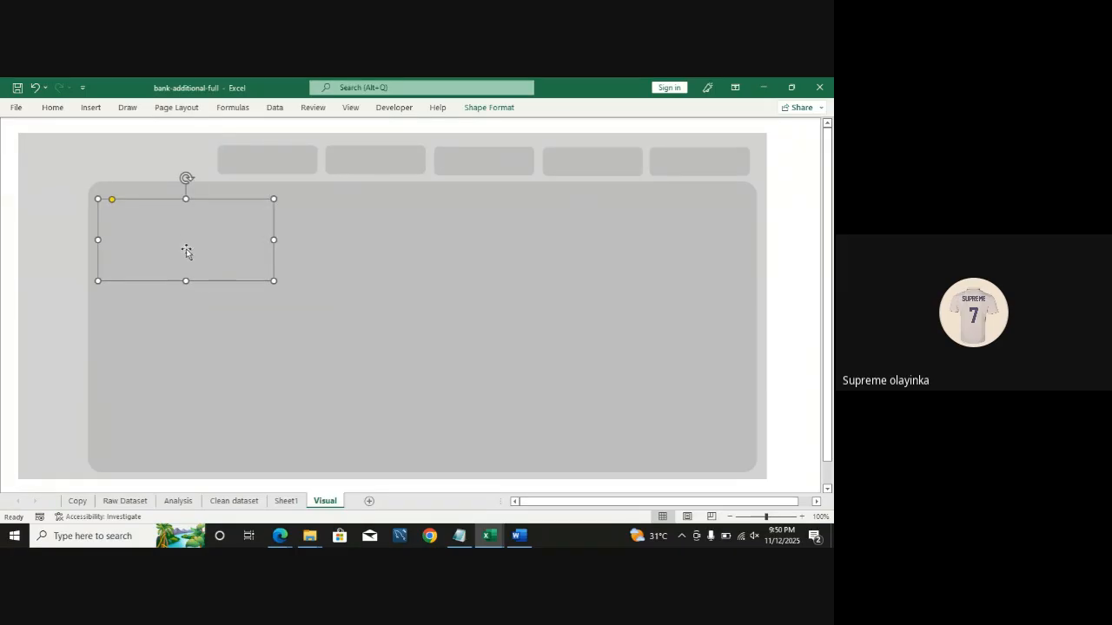
left_click_drag(186, 280, 184, 320)
Step: Fill the new rectangle with the recent light grey colour and reduce its corner rounding
key("ctrl+1")
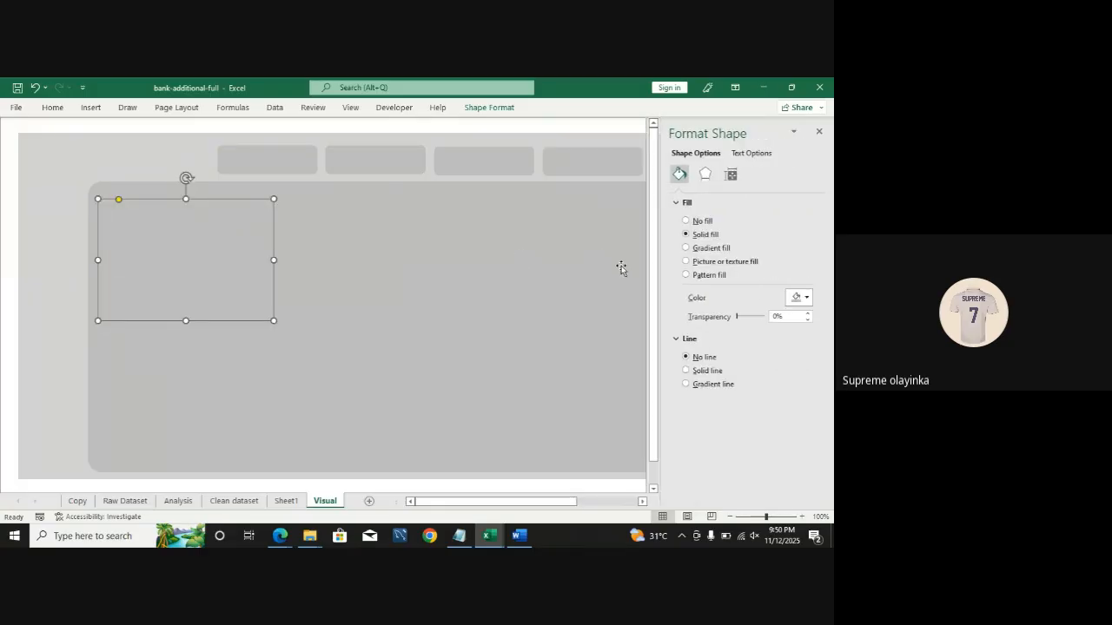
left_click(807, 298)
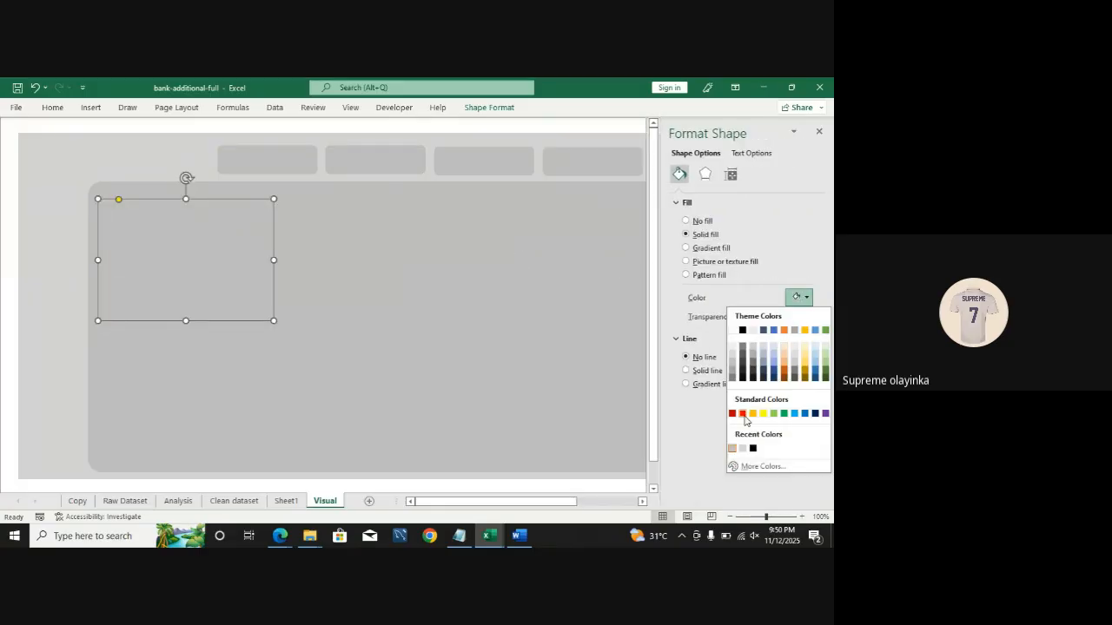
left_click(743, 448)
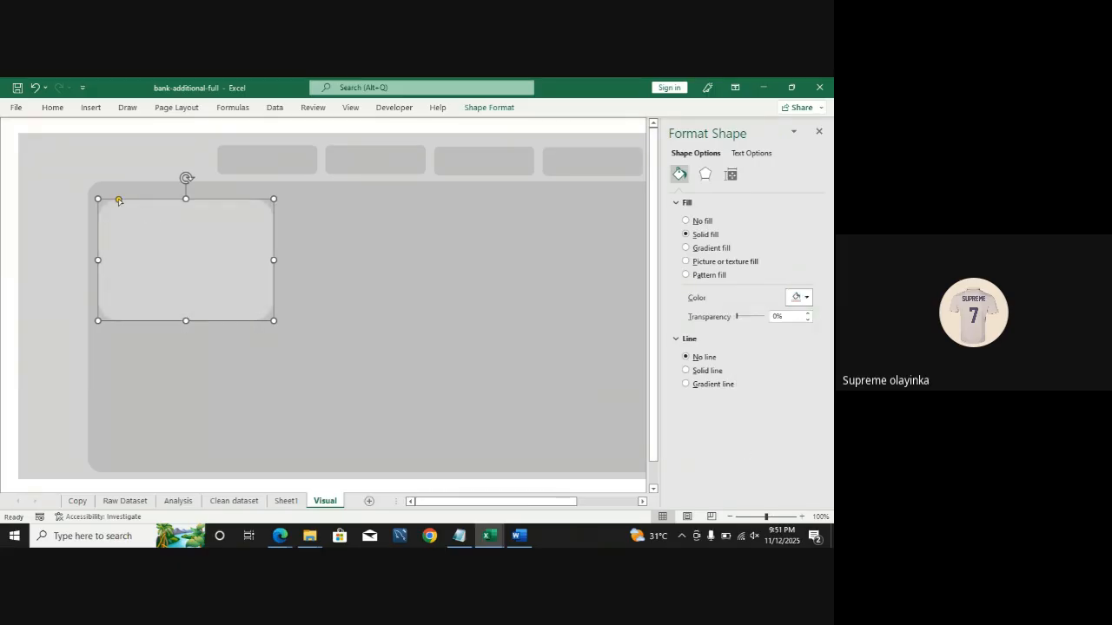
left_click_drag(119, 202, 110, 201)
key("ctrl+v")
left_click_drag(85, 310, 374, 258)
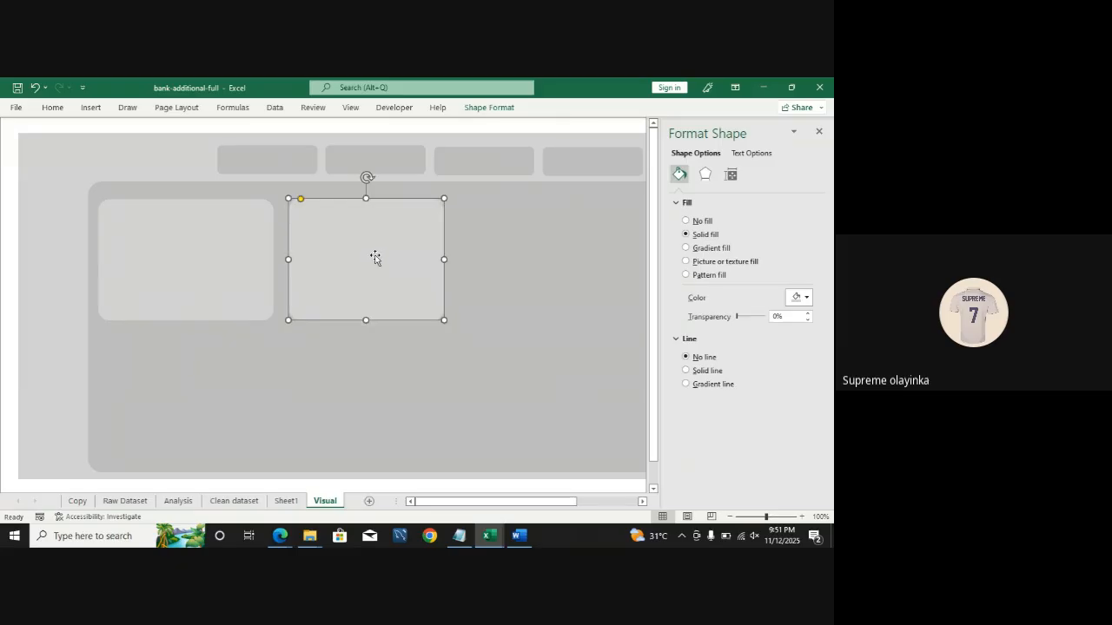
key("Delete")
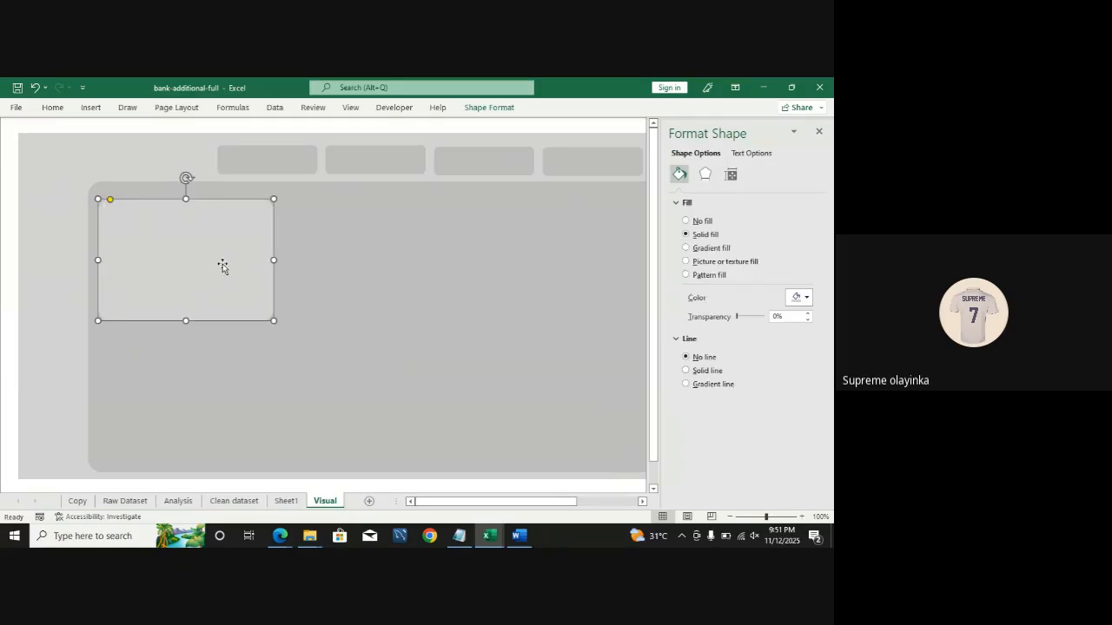
Step: Duplicate the grey card twice into a row of three cards across the upper part of the panel
left_click(224, 268)
key("ctrl+d")
left_click_drag(244, 264, 400, 258)
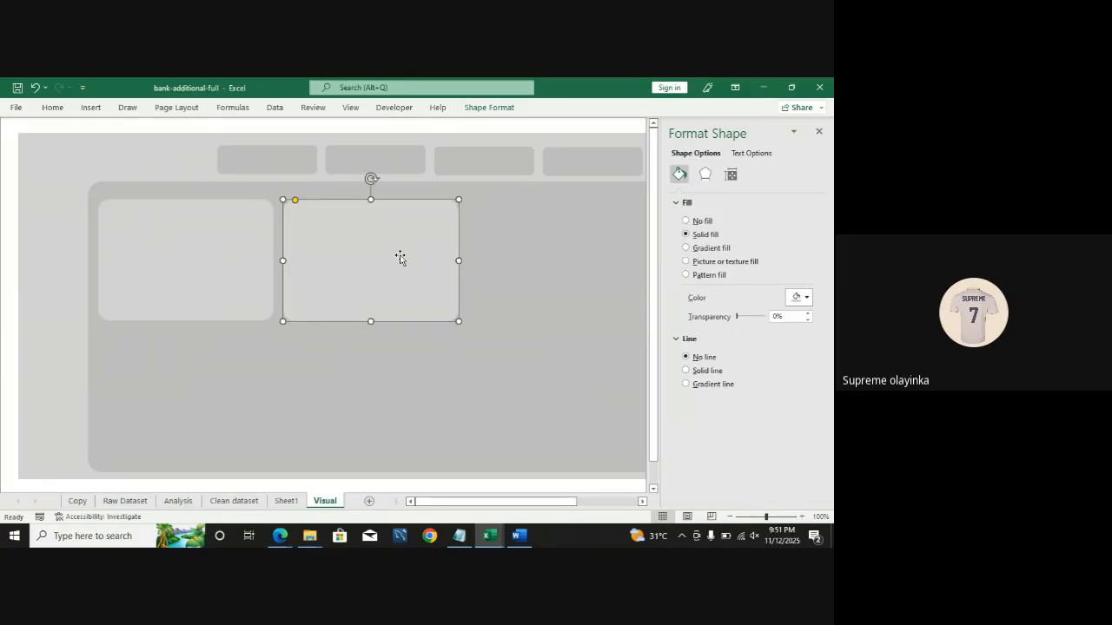
key("ctrl+d")
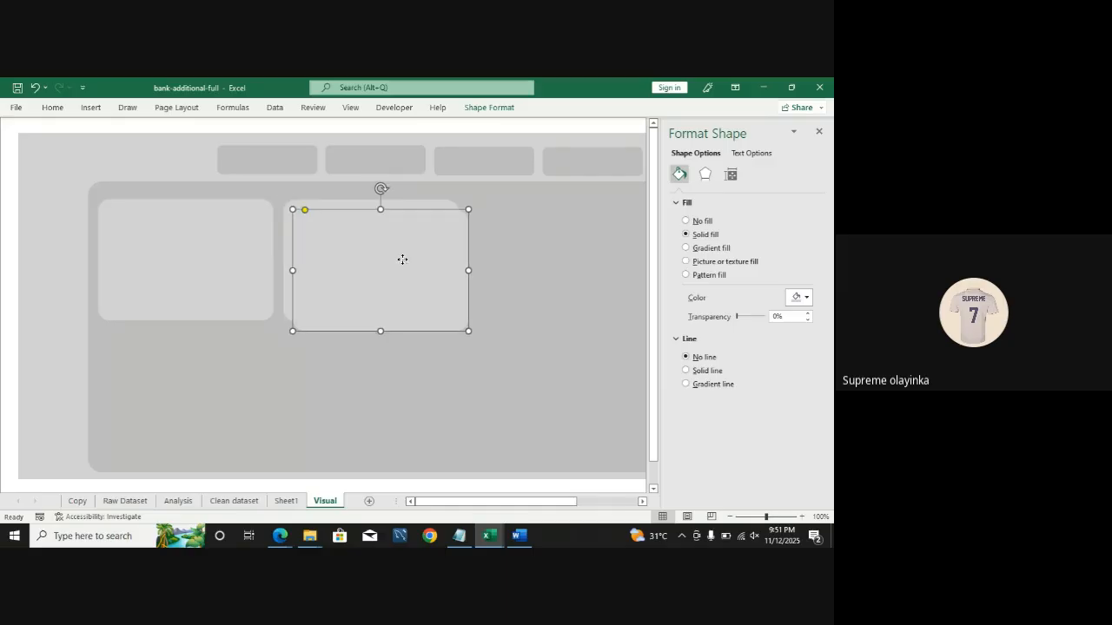
left_click_drag(402, 260, 580, 253)
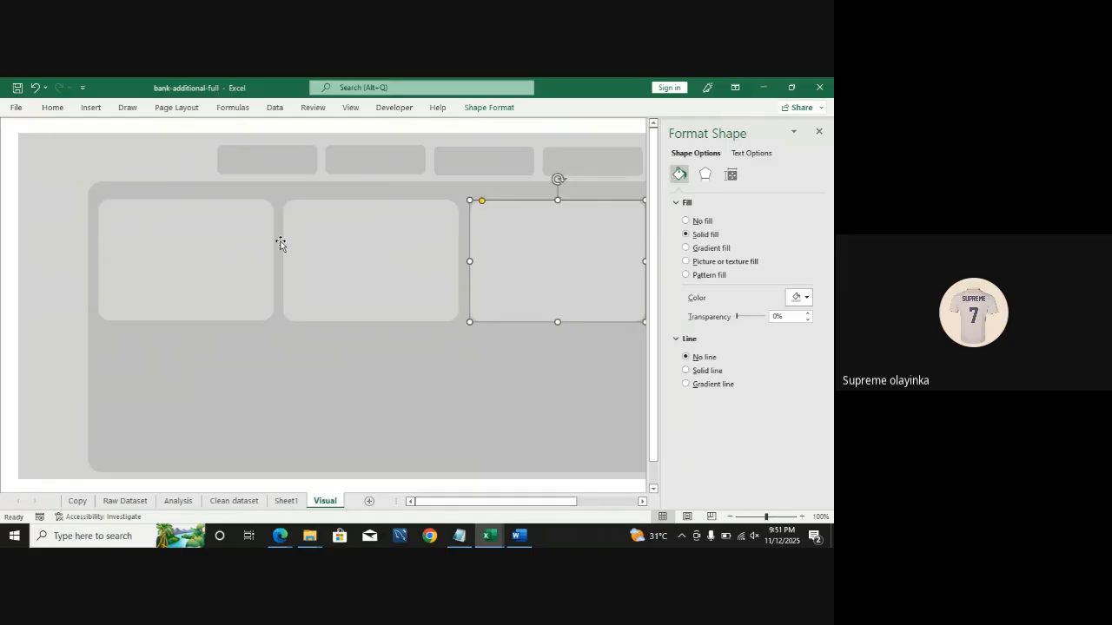
left_click(307, 279)
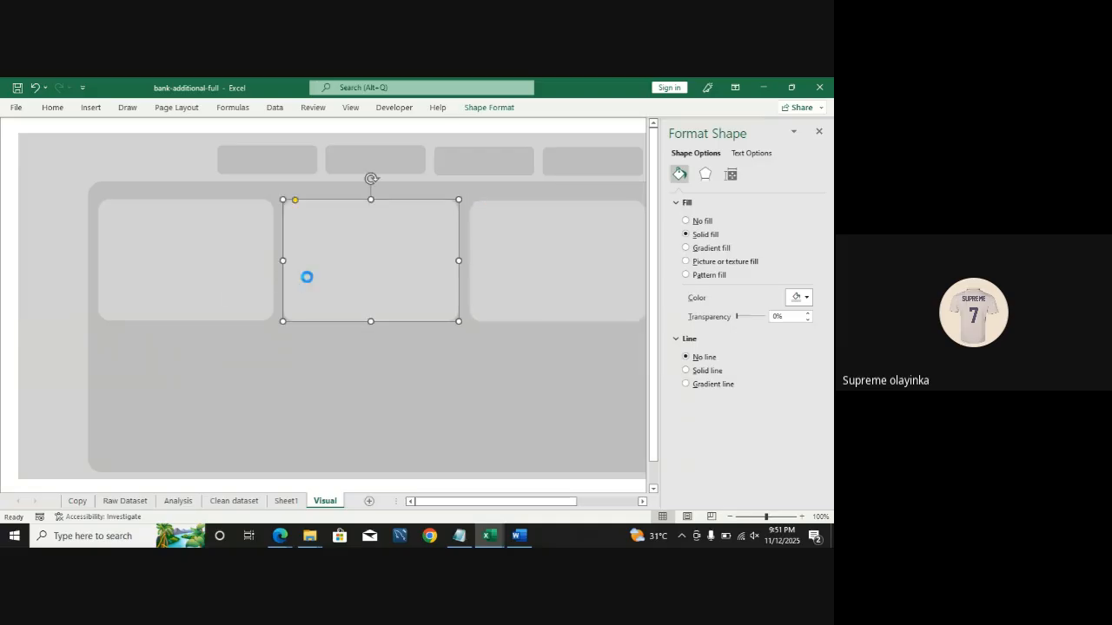
left_click_drag(305, 275, 595, 374)
key("ctrl+d")
left_click(820, 132)
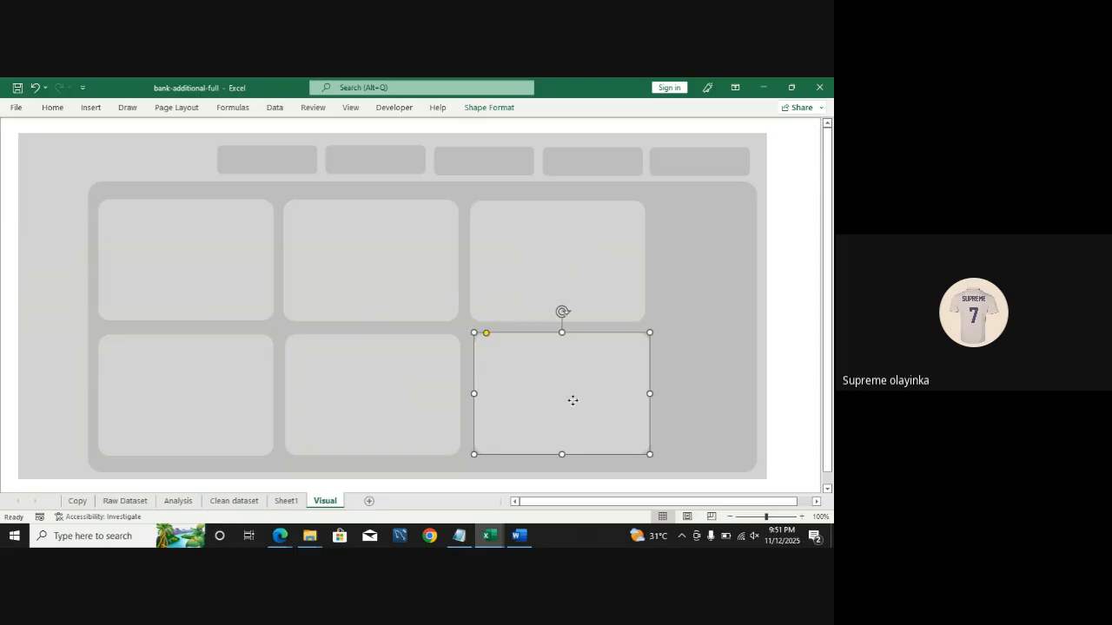
left_click_drag(582, 398, 672, 398)
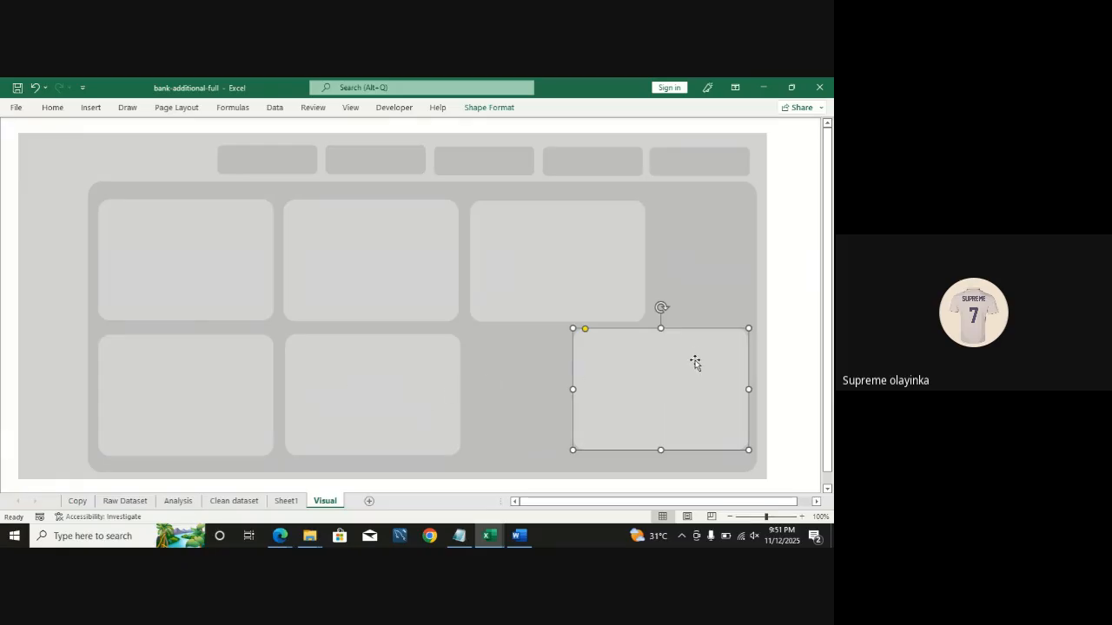
key("Delete")
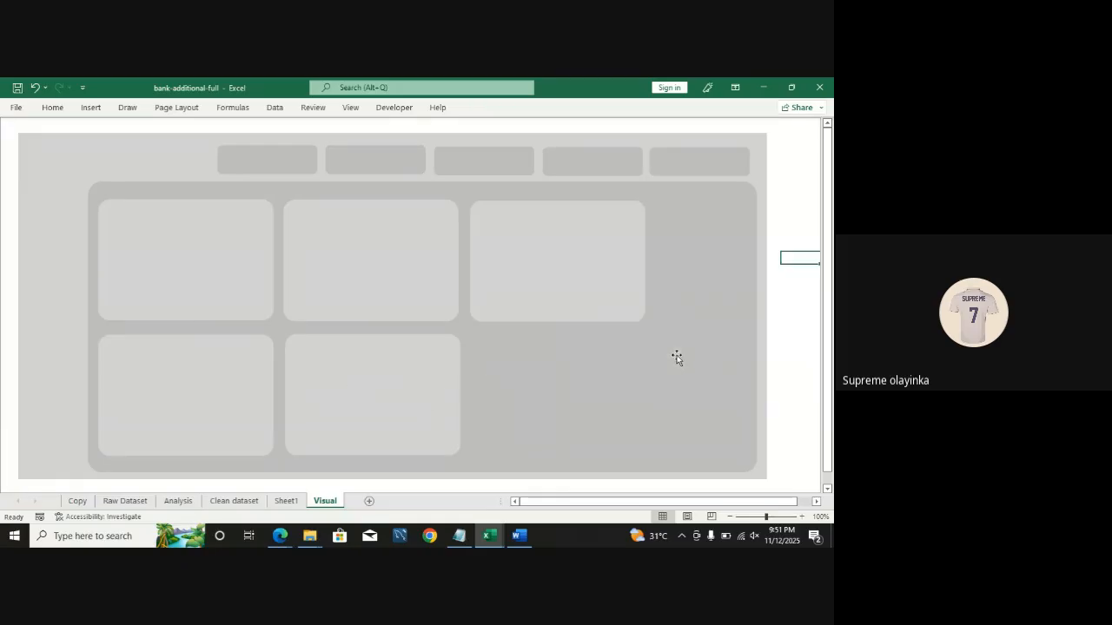
Step: Delete every grey card except the one in the panel's upper-left corner
left_click(576, 289)
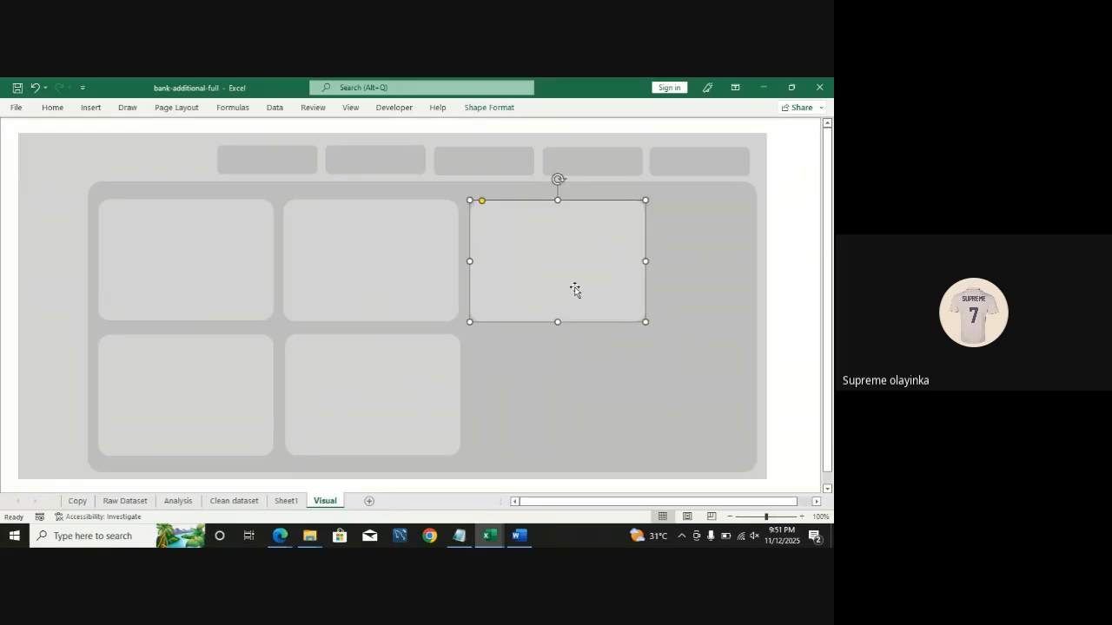
key("Delete")
left_click(390, 363)
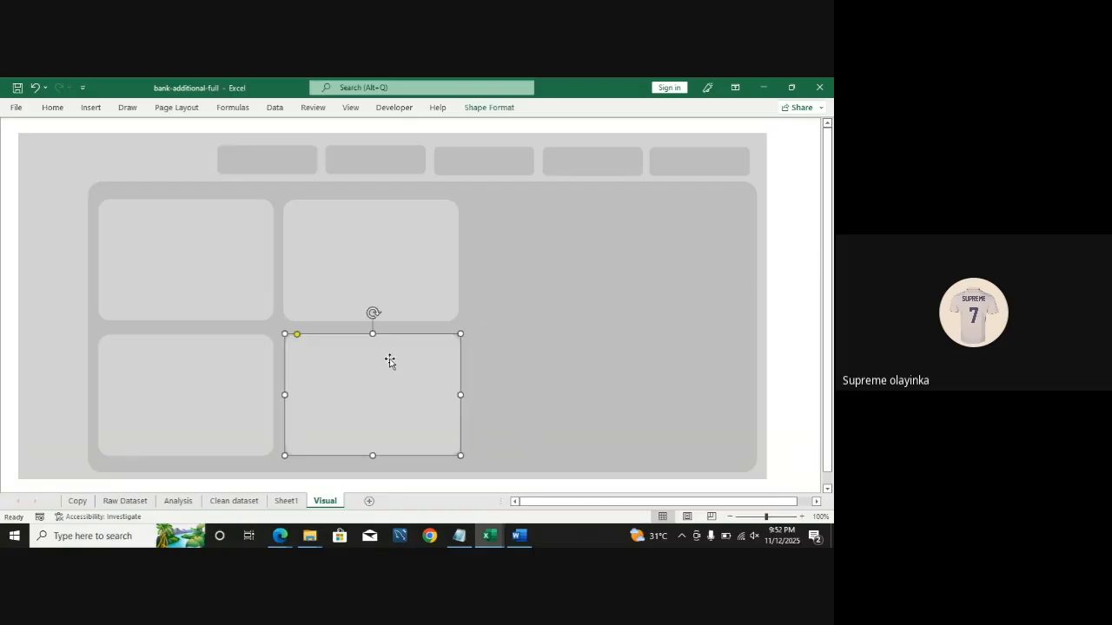
key("Delete")
left_click(385, 365)
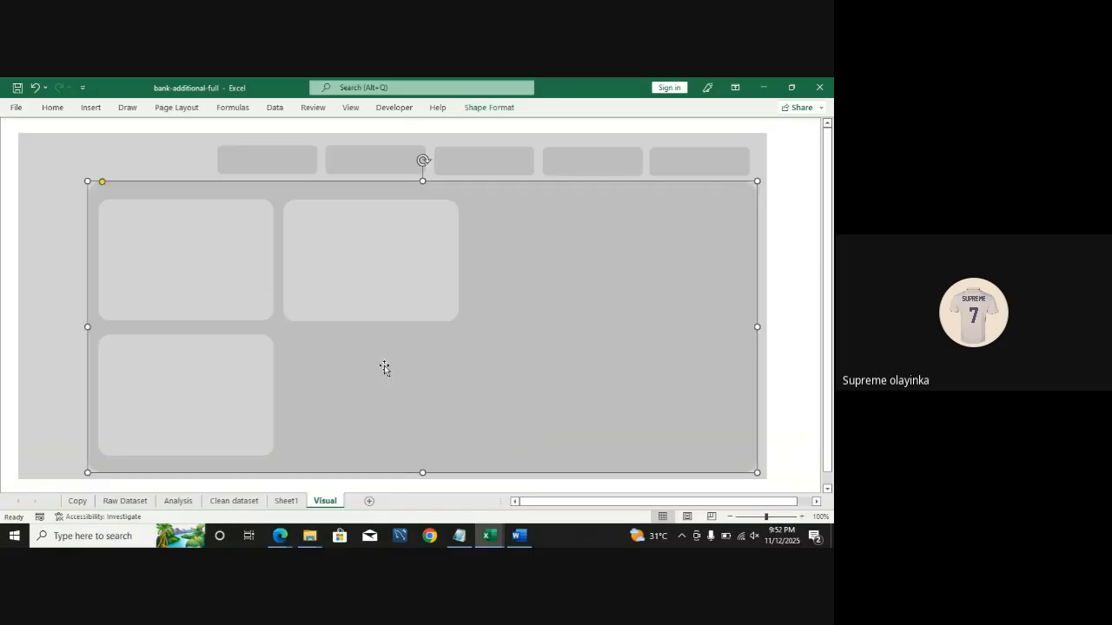
left_click(242, 356)
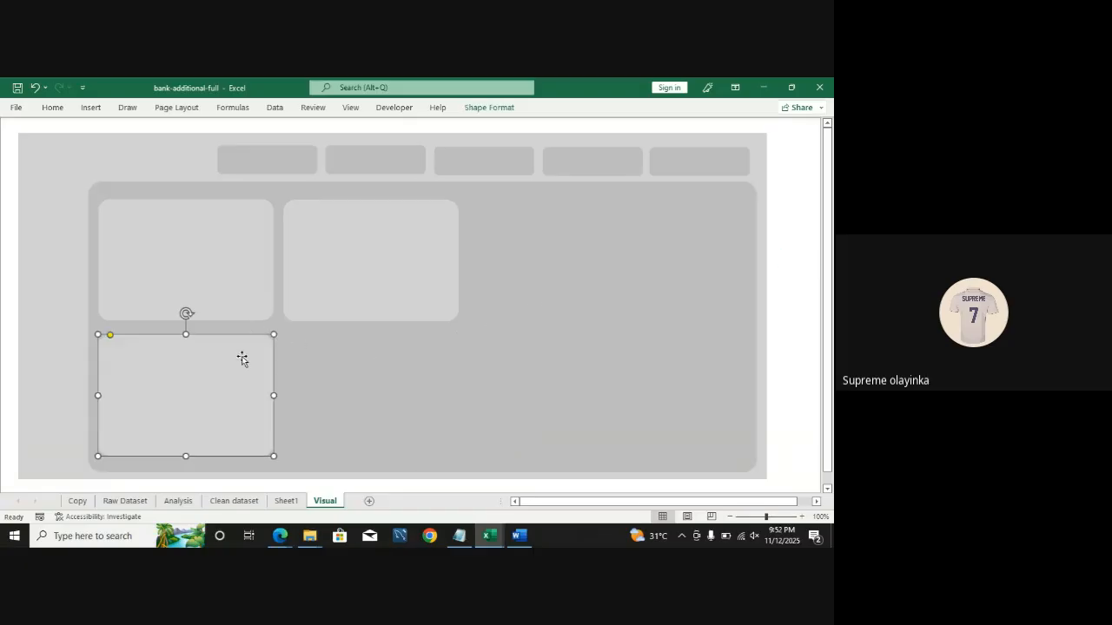
key("Delete")
left_click(334, 316)
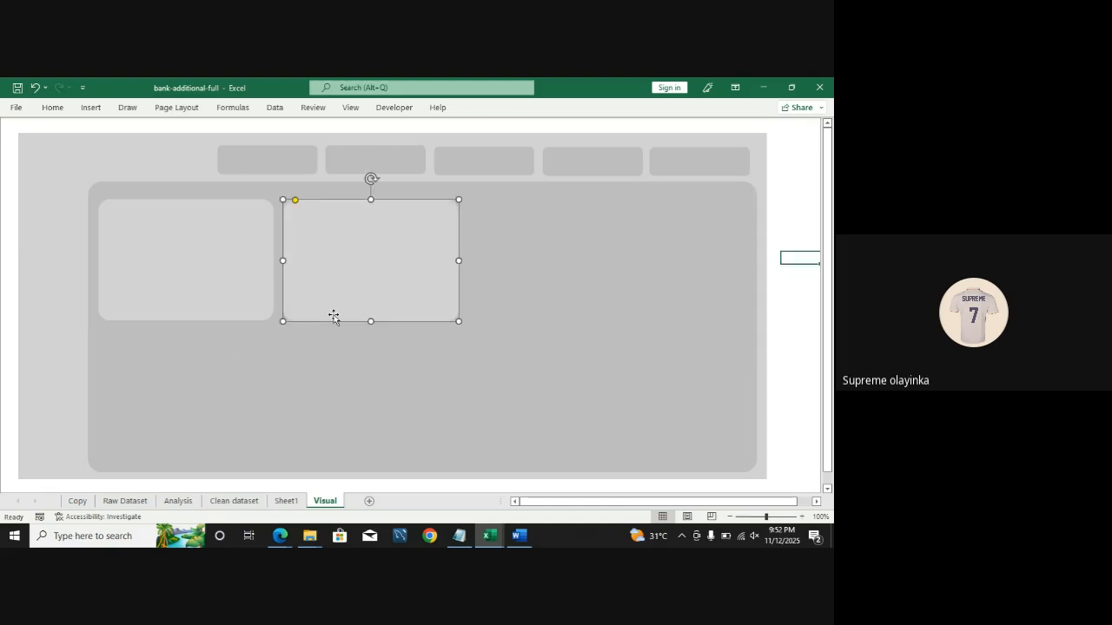
key("Delete")
Step: Widen and slightly heighten the remaining card, then duplicate it into a row of three across the panel
left_click(213, 298)
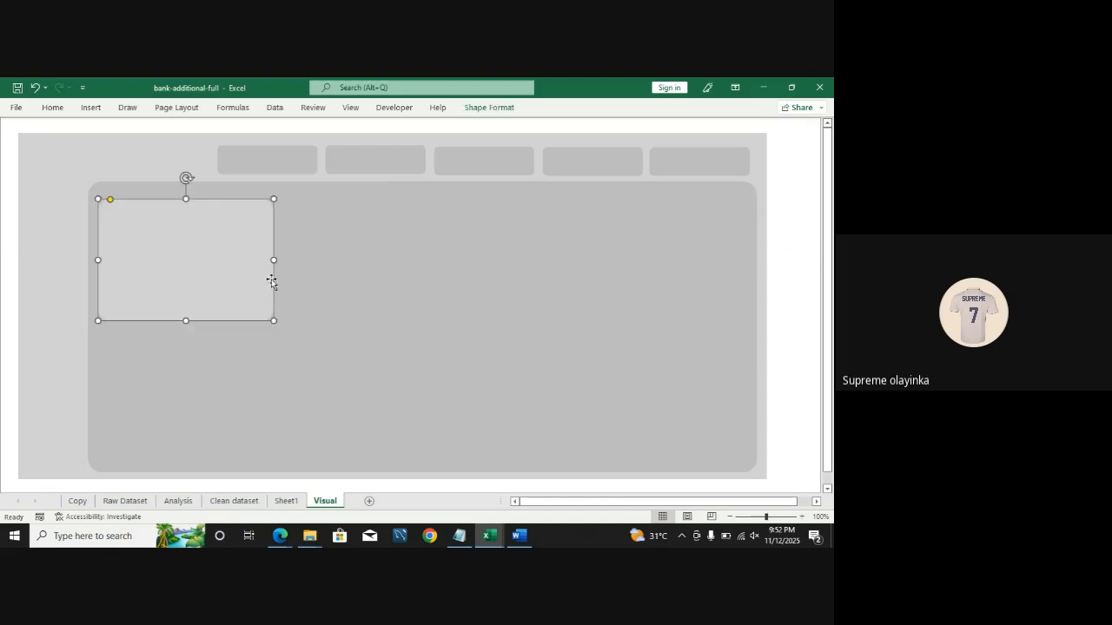
left_click_drag(273, 261, 322, 260)
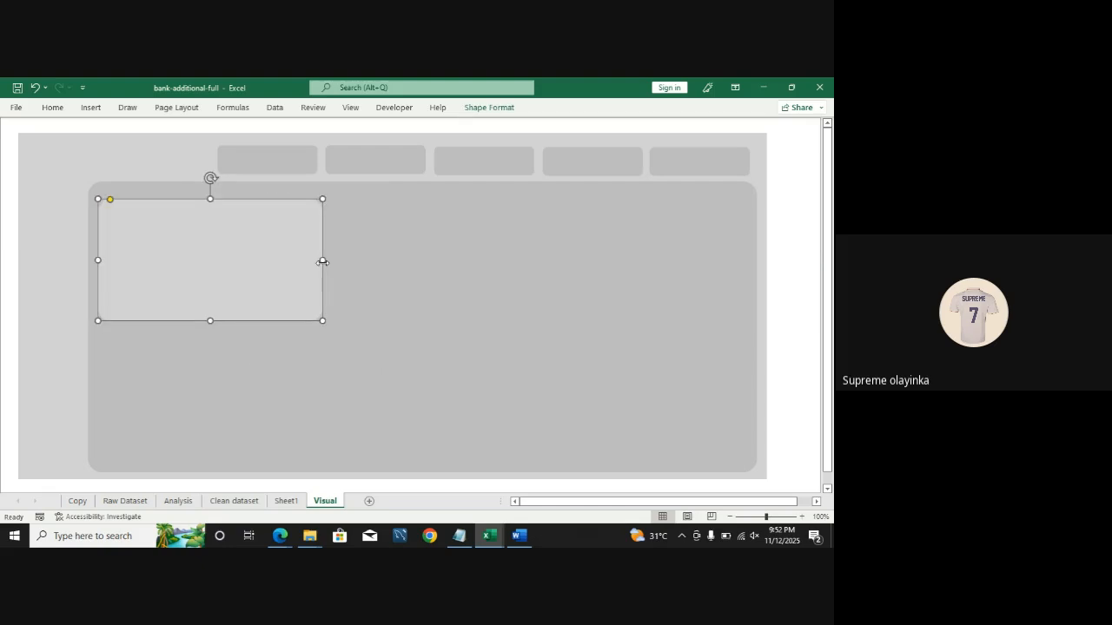
left_click_drag(208, 321, 209, 326)
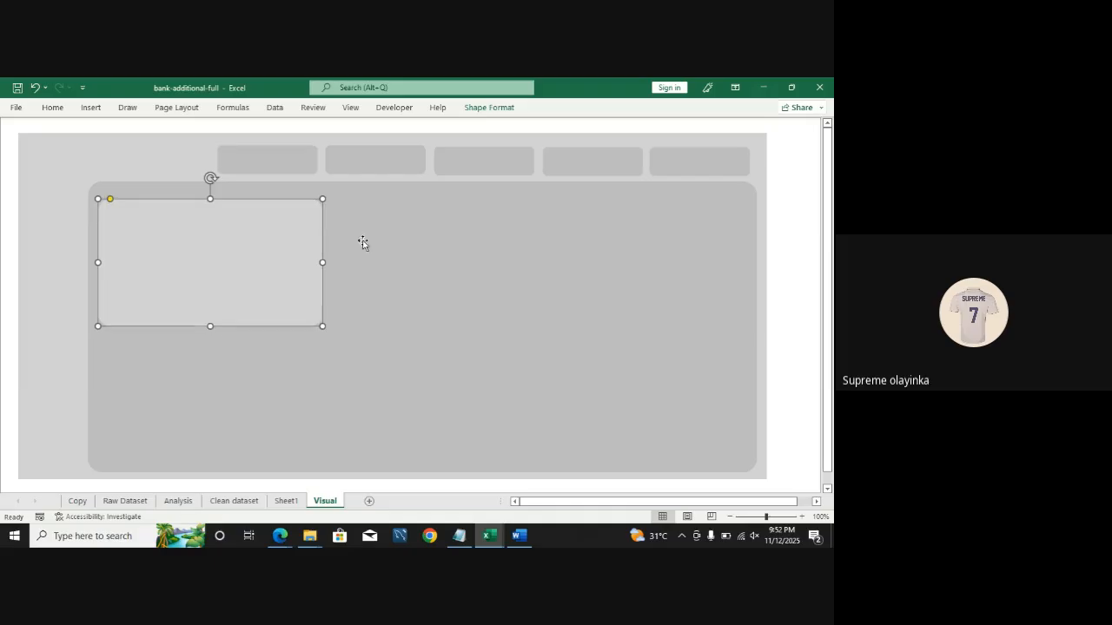
left_click_drag(318, 262, 474, 263)
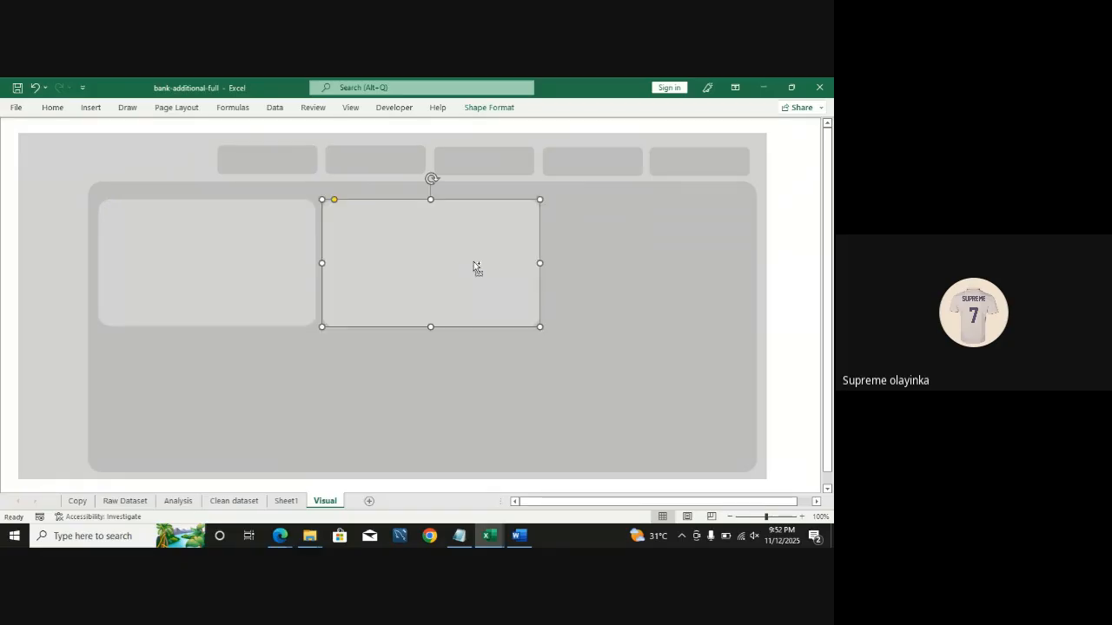
key("ctrl+d")
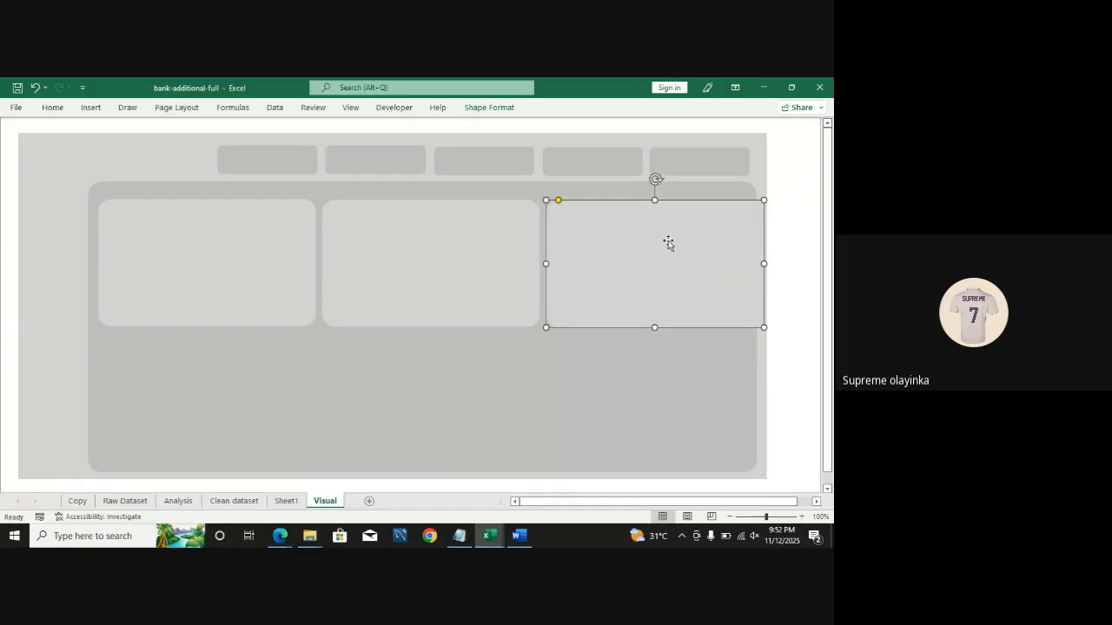
Step: Nudge the three top cards so they sit evenly inside the panel
left_click_drag(222, 256, 215, 262)
left_click_drag(405, 256, 396, 254)
left_click_drag(604, 247, 589, 243)
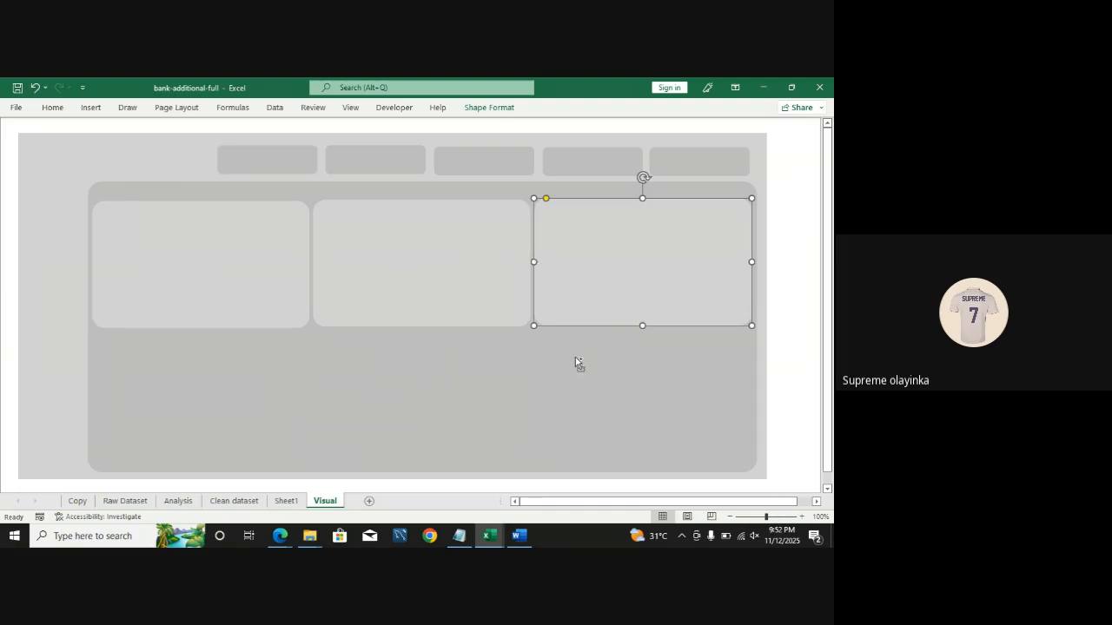
Step: Duplicate the cards into a second row of three beneath the first row
key("ctrl+d")
left_click_drag(631, 258, 621, 383)
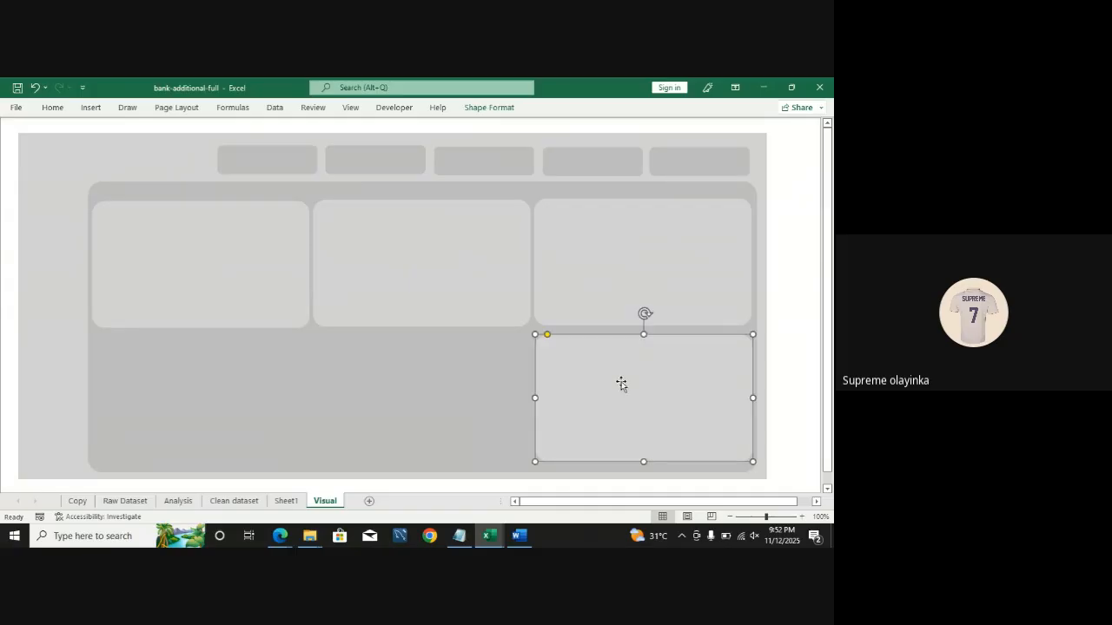
key("ctrl+d")
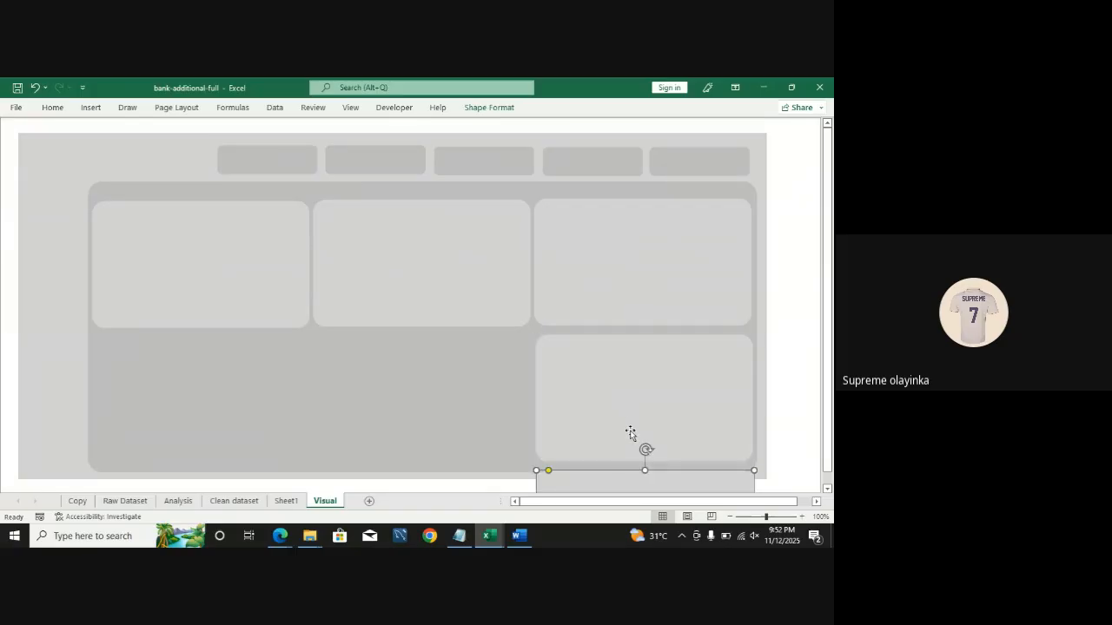
left_click_drag(629, 482, 406, 346)
key("ctrl+d")
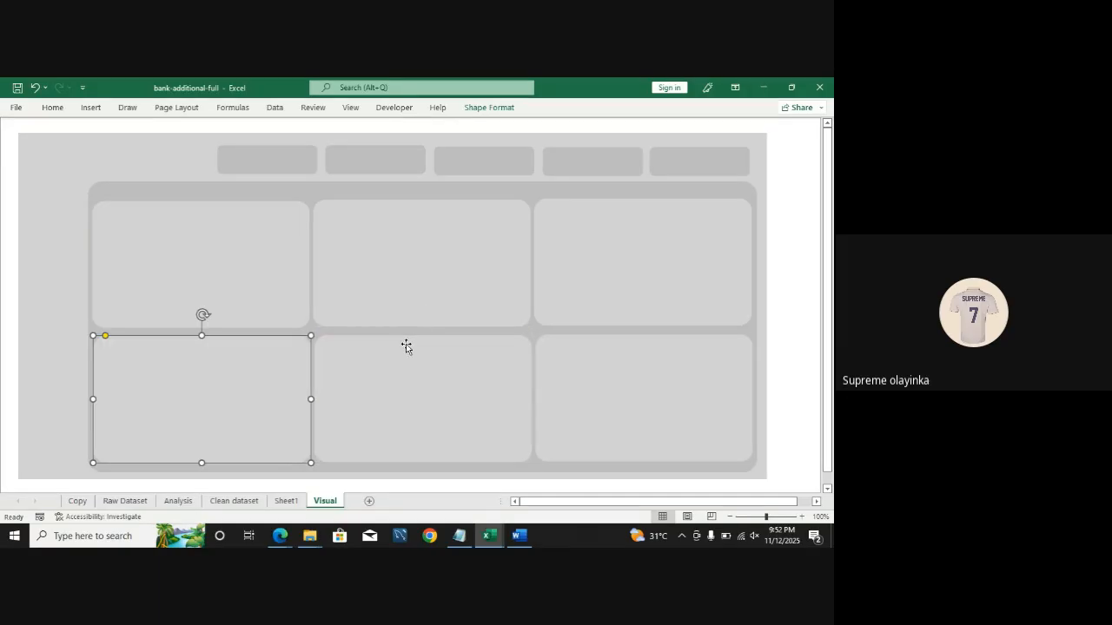
left_click(779, 344)
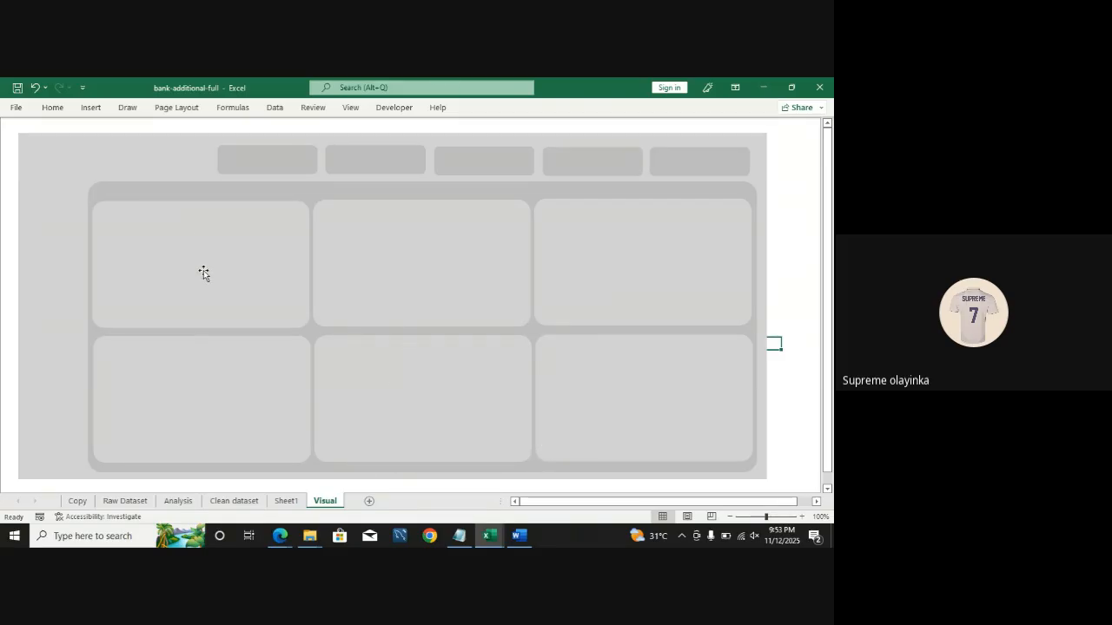
Step: Lower the big panel's top edge slightly to fit closer around the cards
left_click_drag(204, 270, 200, 272)
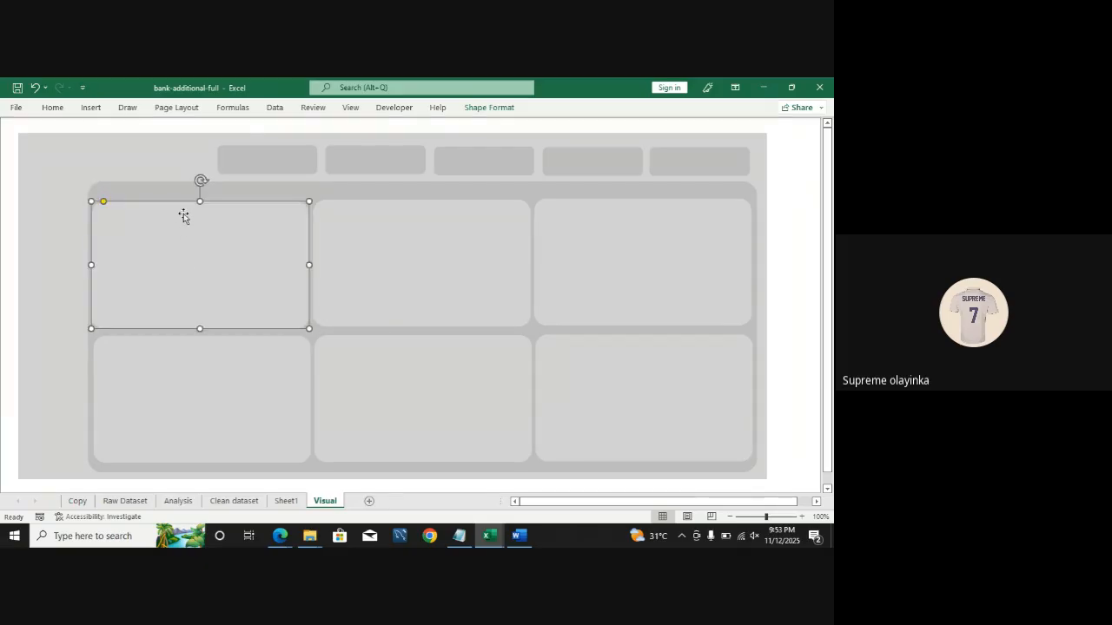
left_click(169, 184)
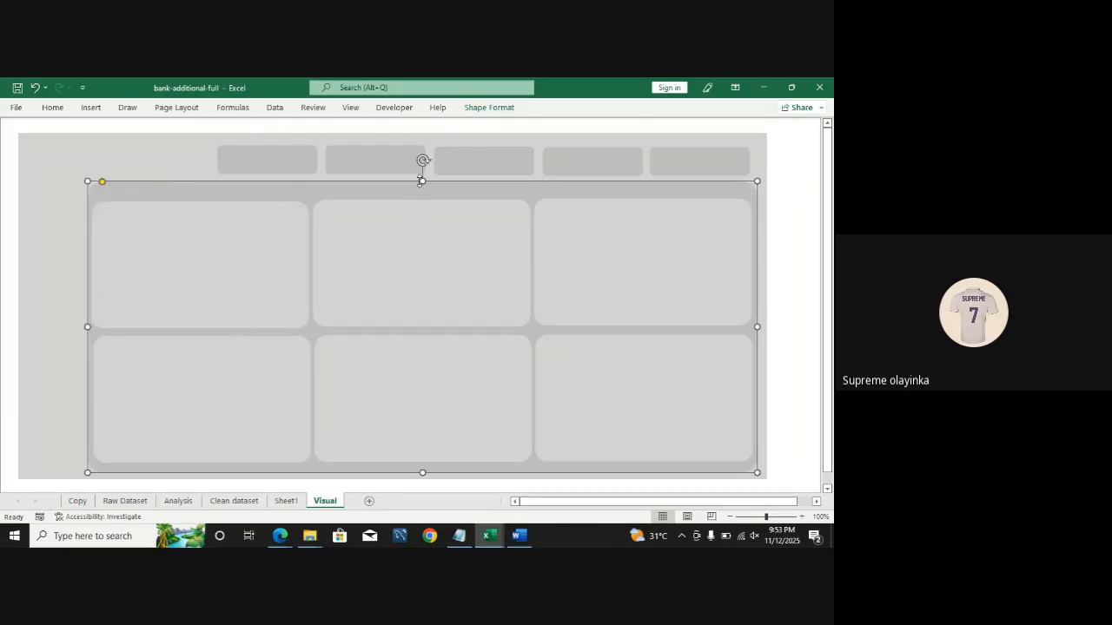
left_click_drag(420, 180, 419, 190)
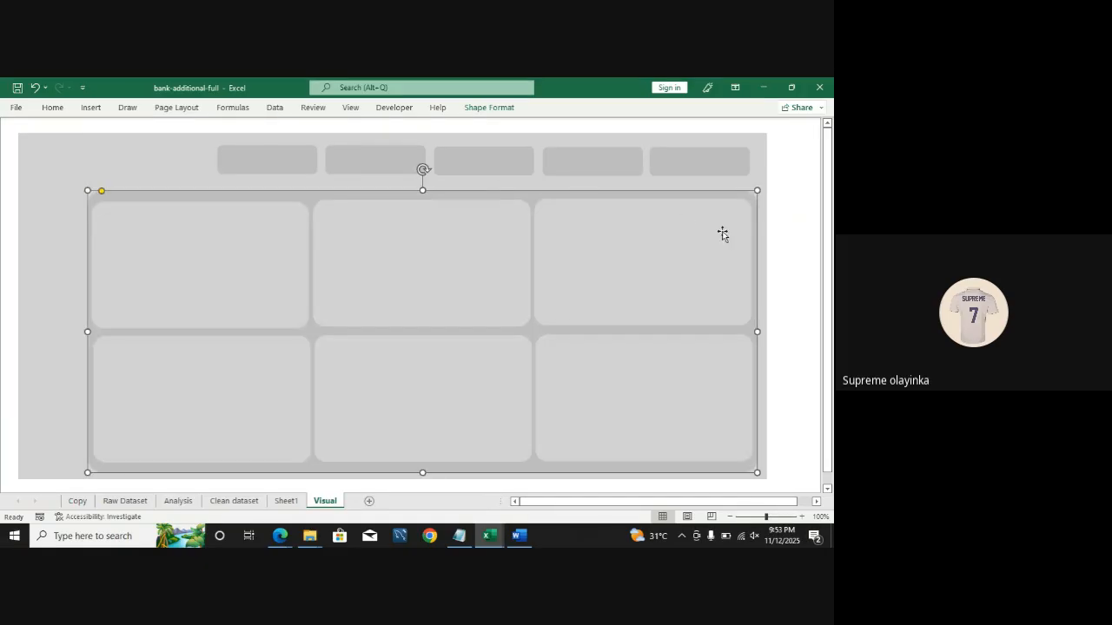
left_click(784, 231)
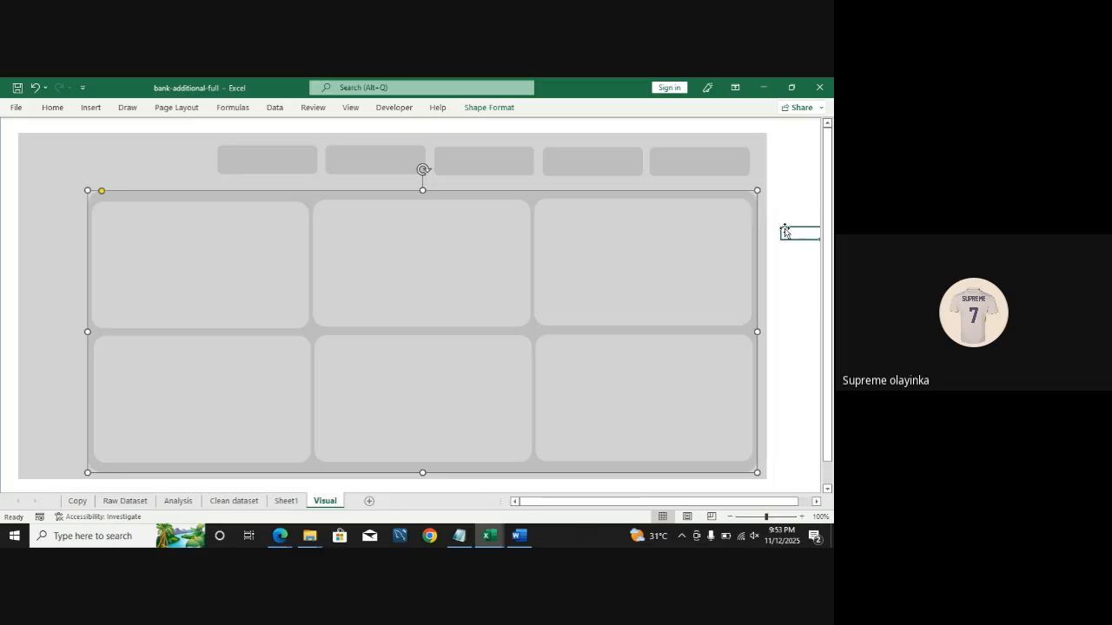
Step: Make each of the five top tiles slightly taller by extending their bottom edges
left_click(285, 168)
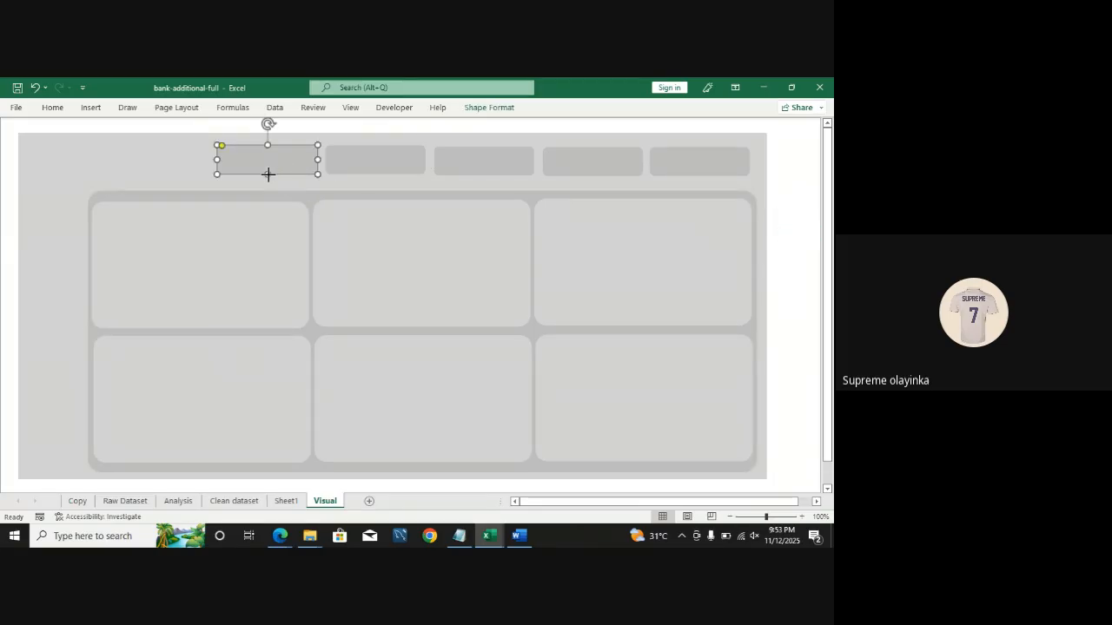
left_click(268, 179)
left_click(268, 172)
left_click(401, 163)
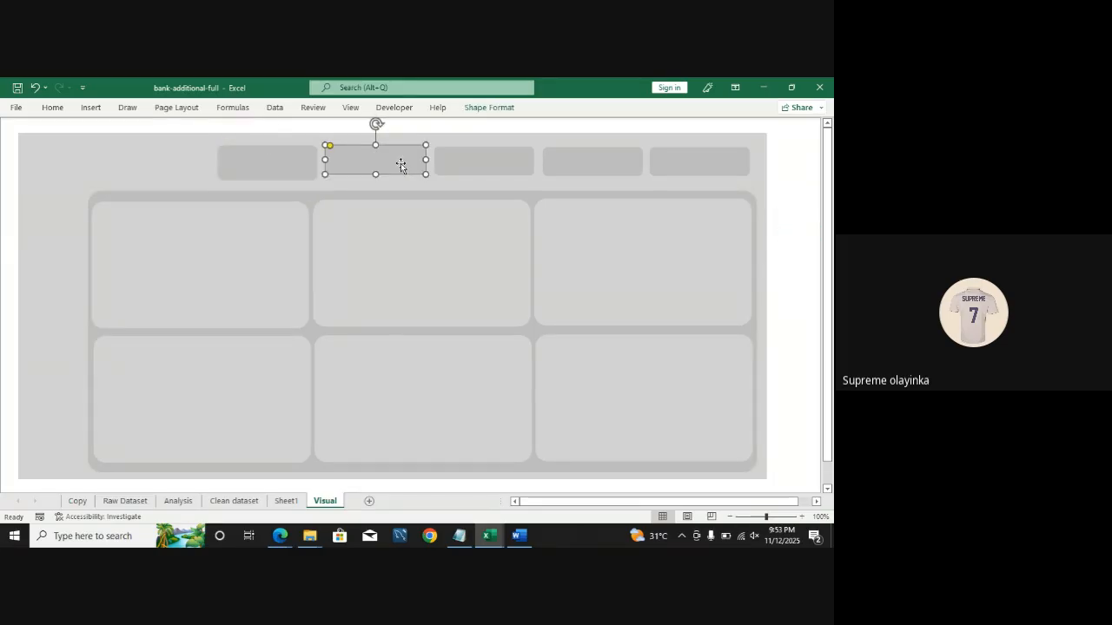
left_click(374, 177)
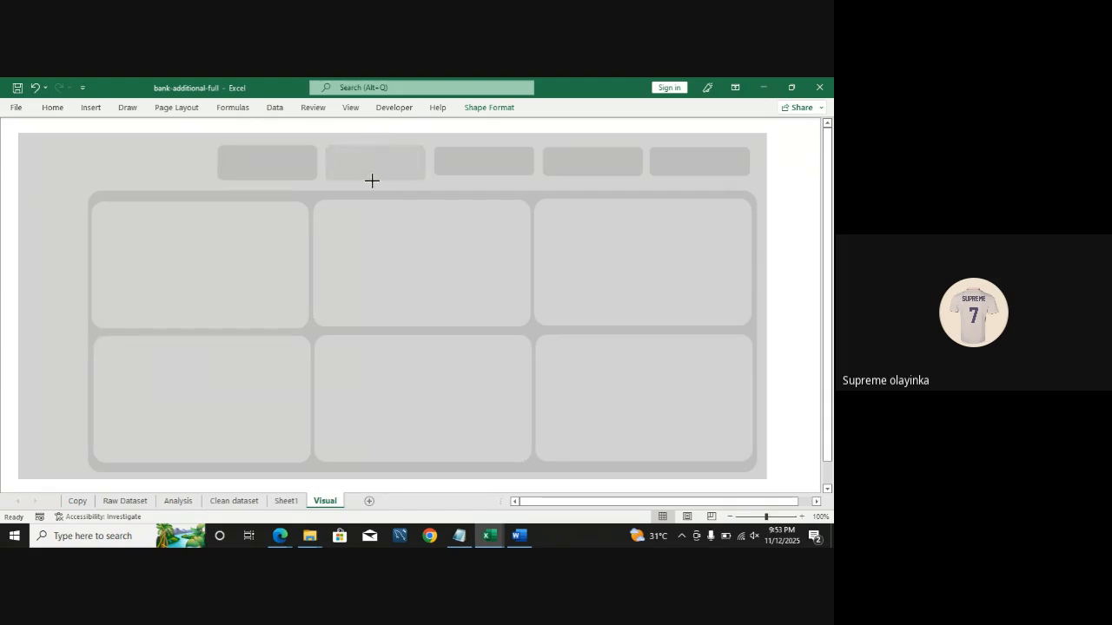
left_click(372, 177)
left_click(471, 168)
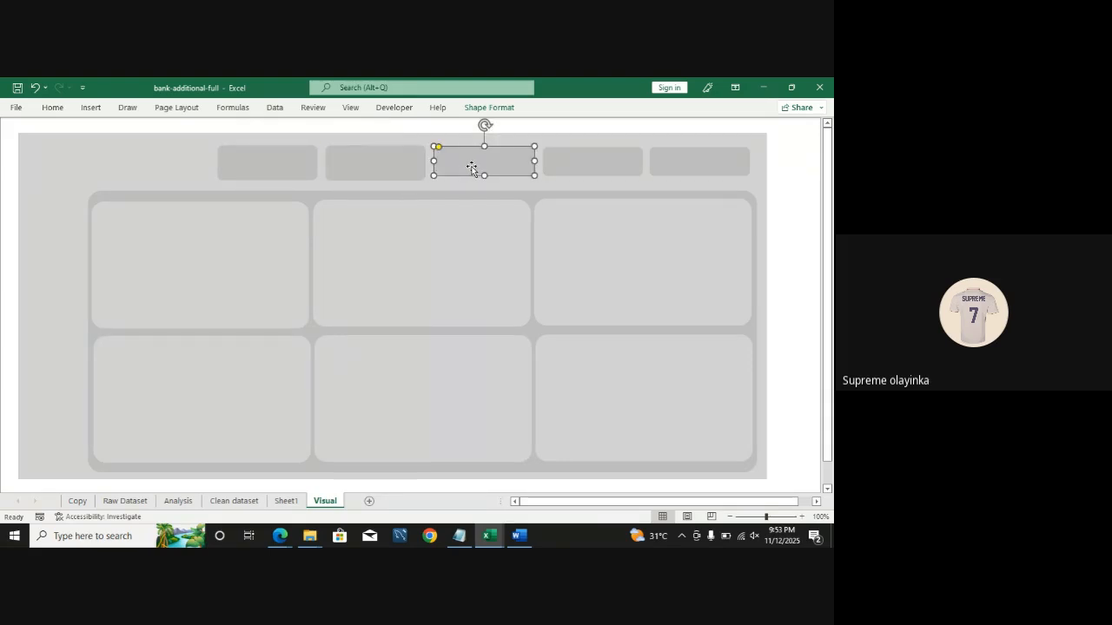
left_click(483, 180)
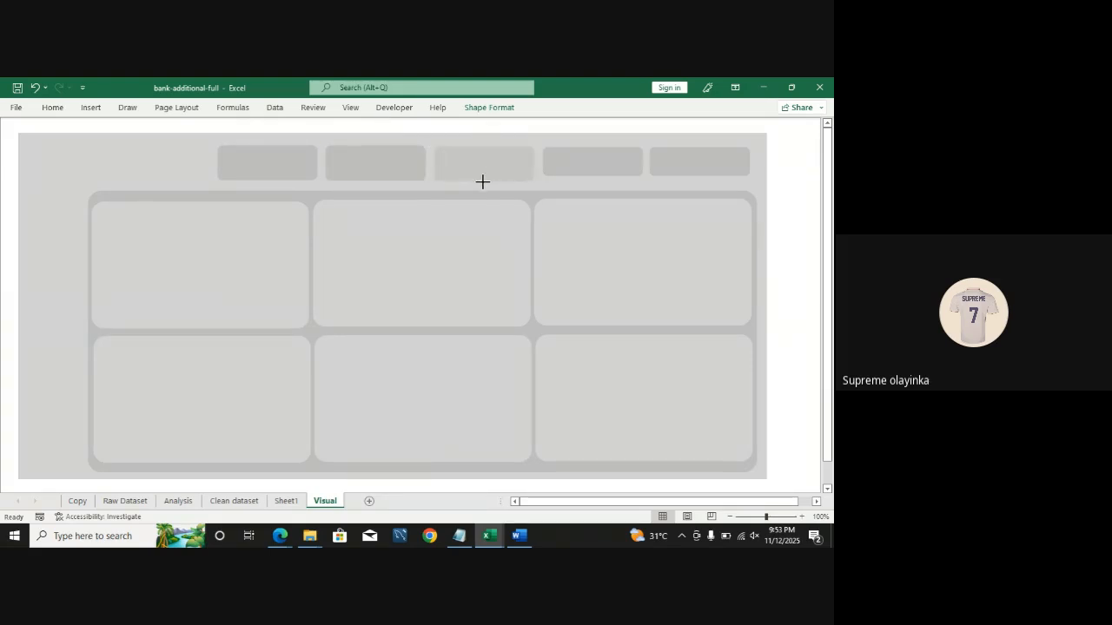
left_click(483, 181)
left_click(569, 169)
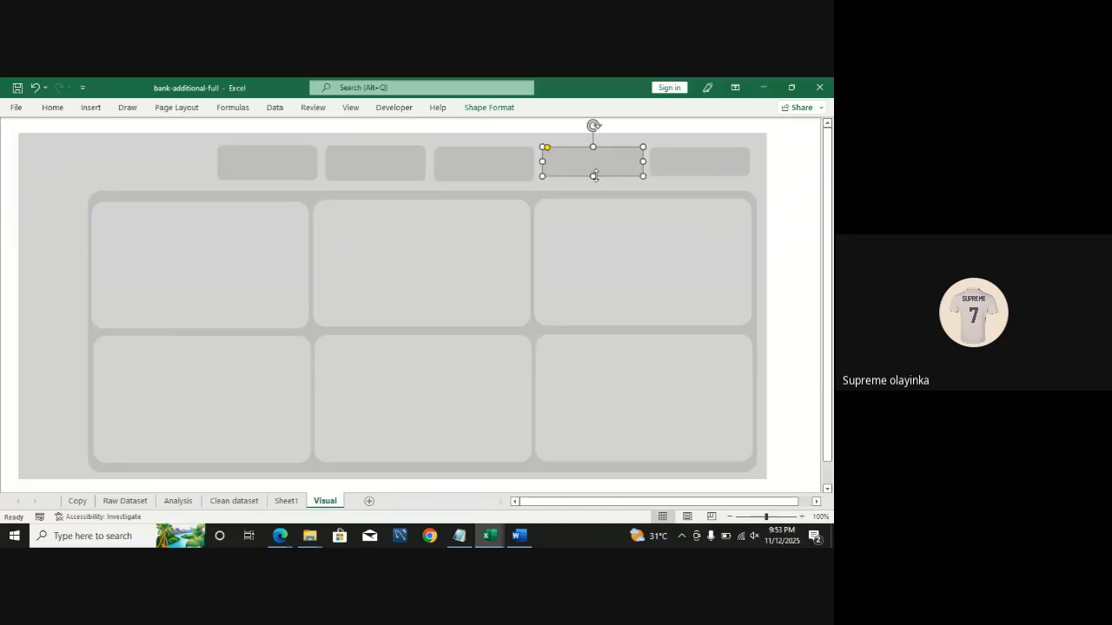
left_click(595, 181)
left_click(595, 178)
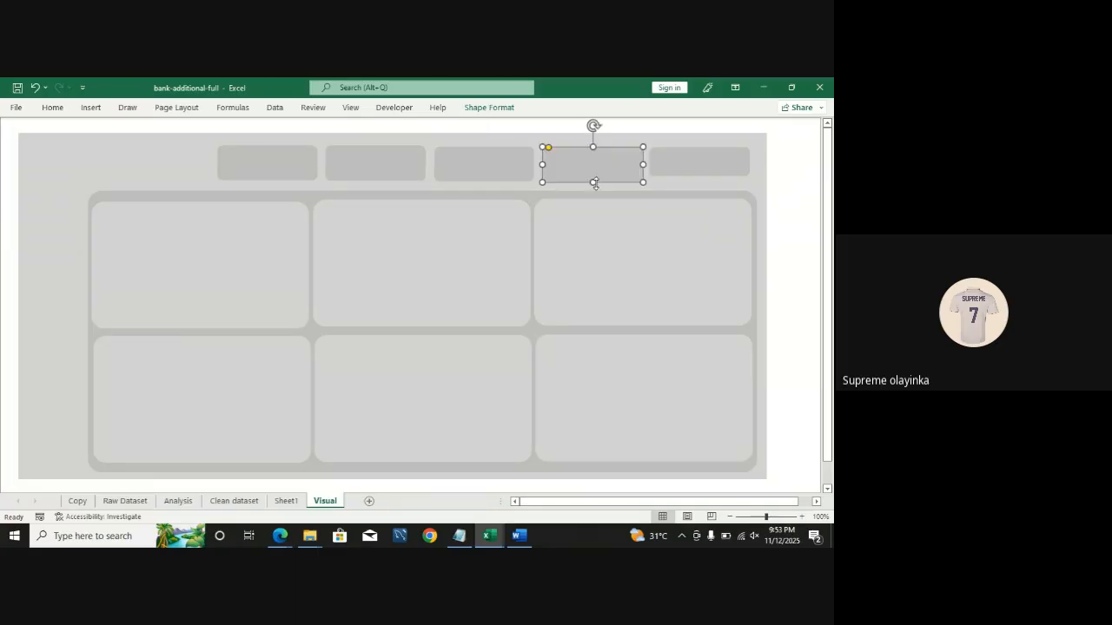
left_click(668, 167)
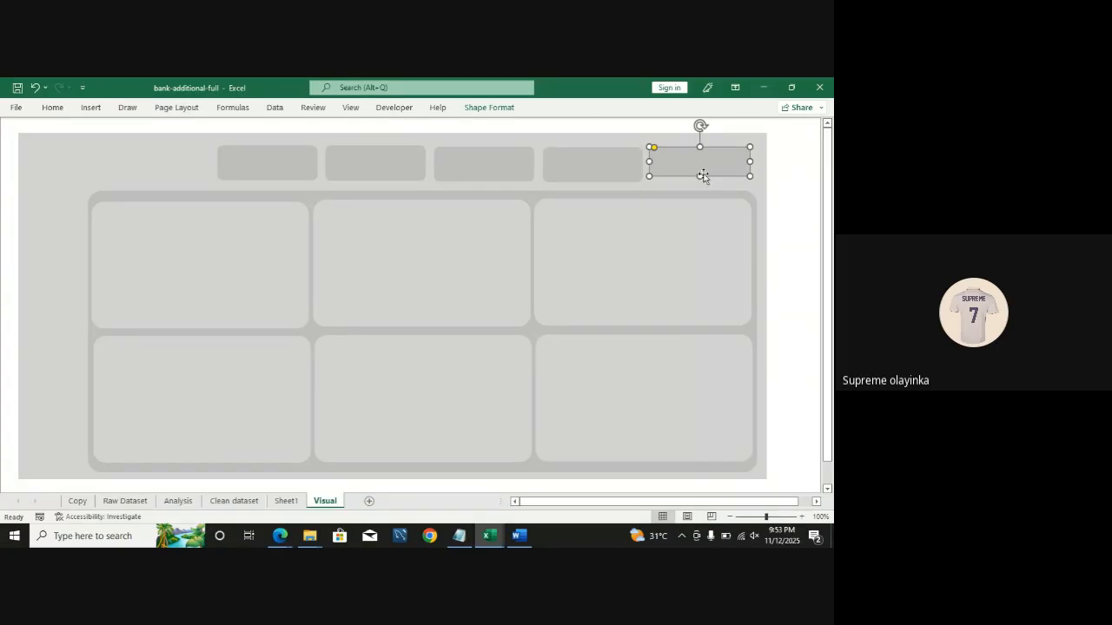
left_click_drag(700, 177, 697, 186)
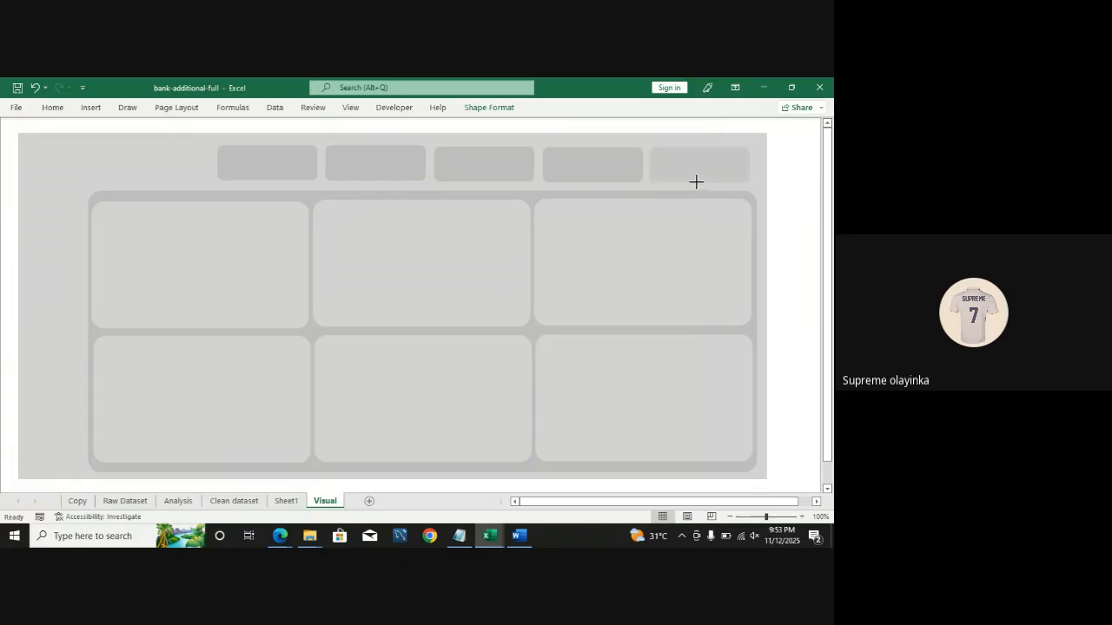
left_click(799, 200)
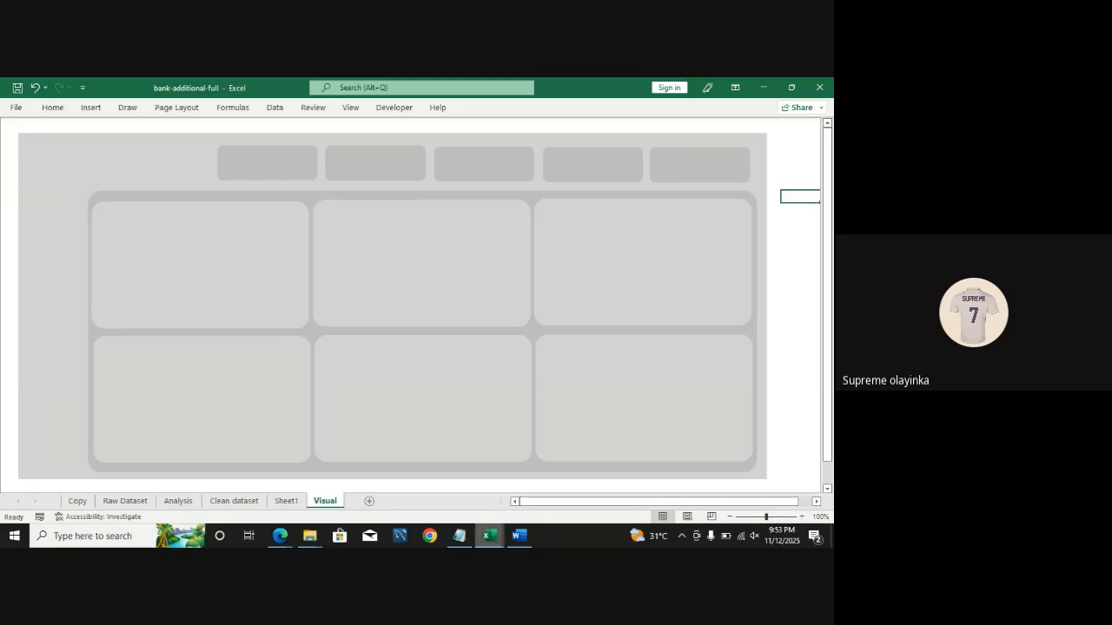
Step: Switch to the Churn_Modelling workbook to view its reference dashboard
mouse_move(489, 536)
left_click(424, 475)
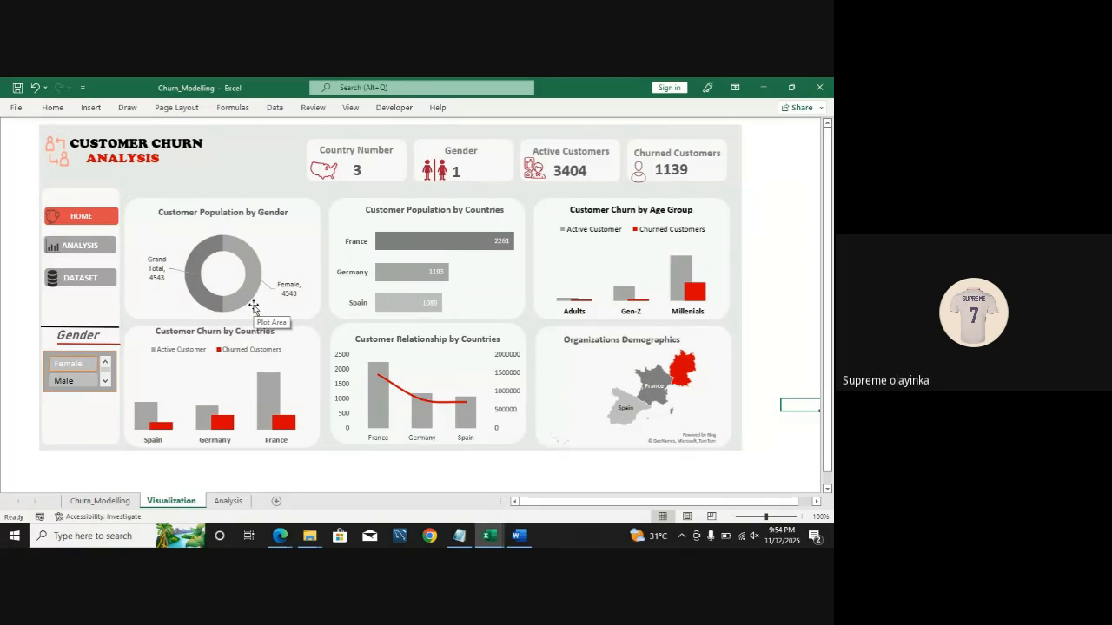
mouse_move(489, 535)
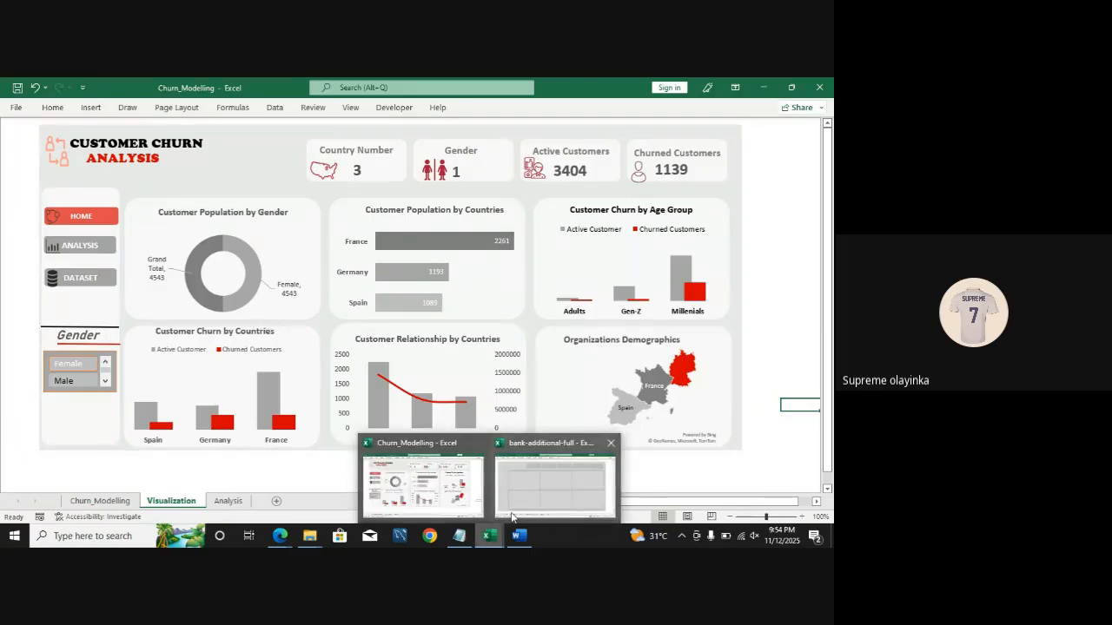
Step: Return to the bank-additional-full workbook's Analysis sheet, select the Gen Z count, and turn on the formula bar
left_click(512, 518)
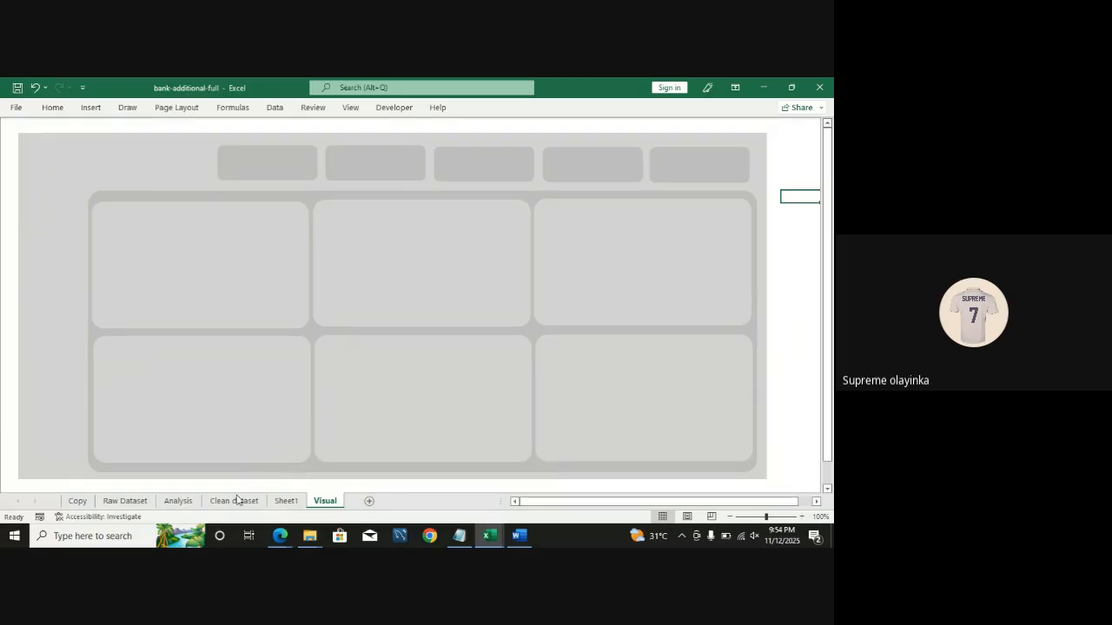
left_click(179, 502)
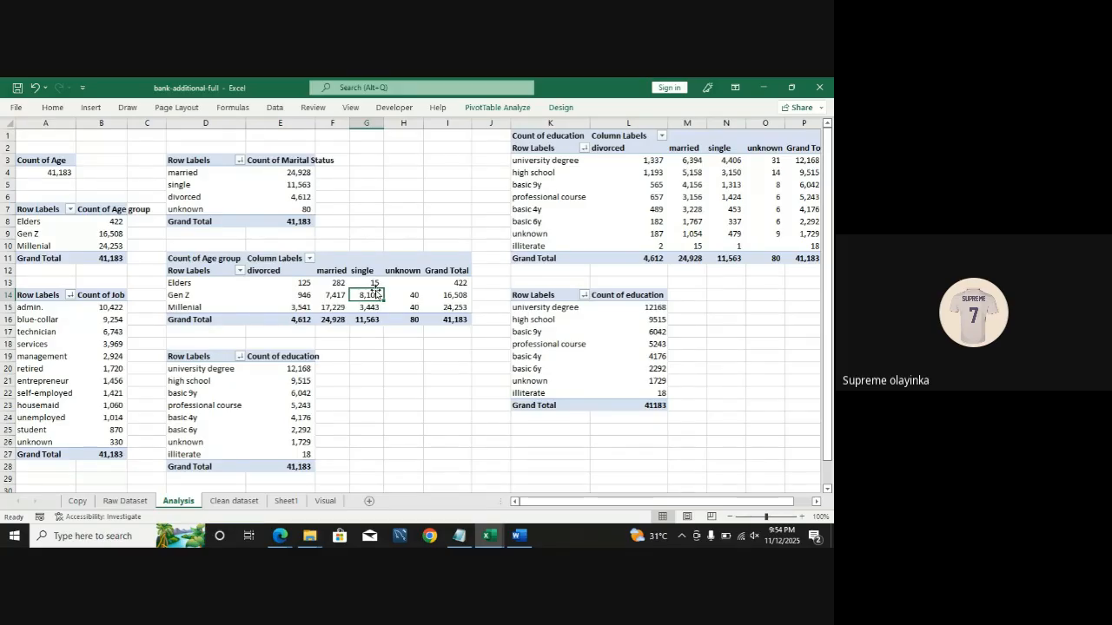
left_click(85, 234)
left_click(351, 108)
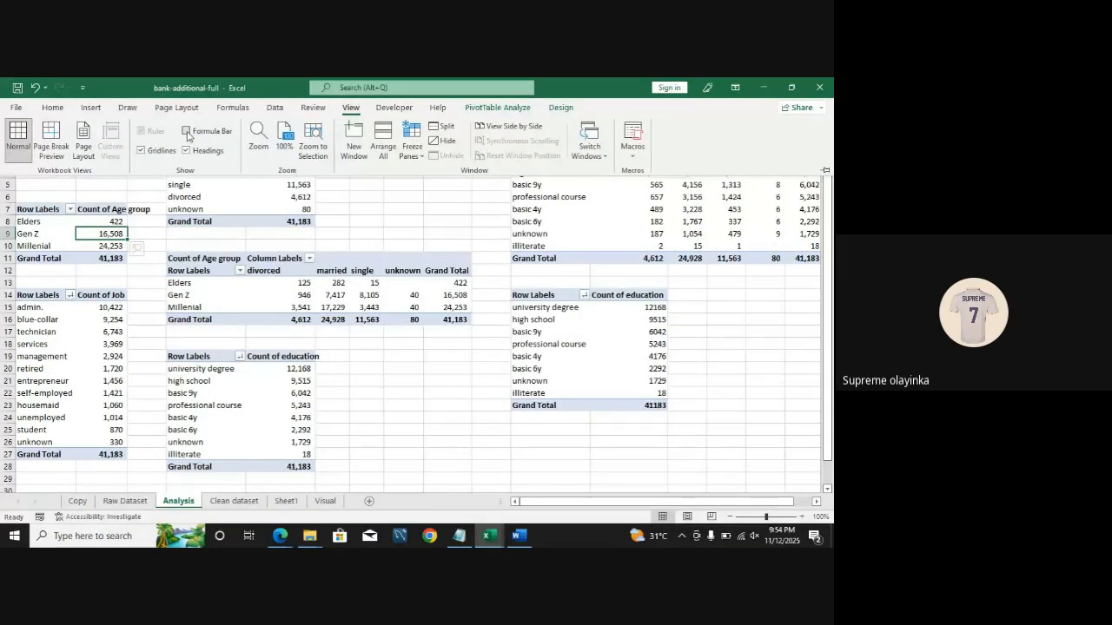
left_click(186, 132)
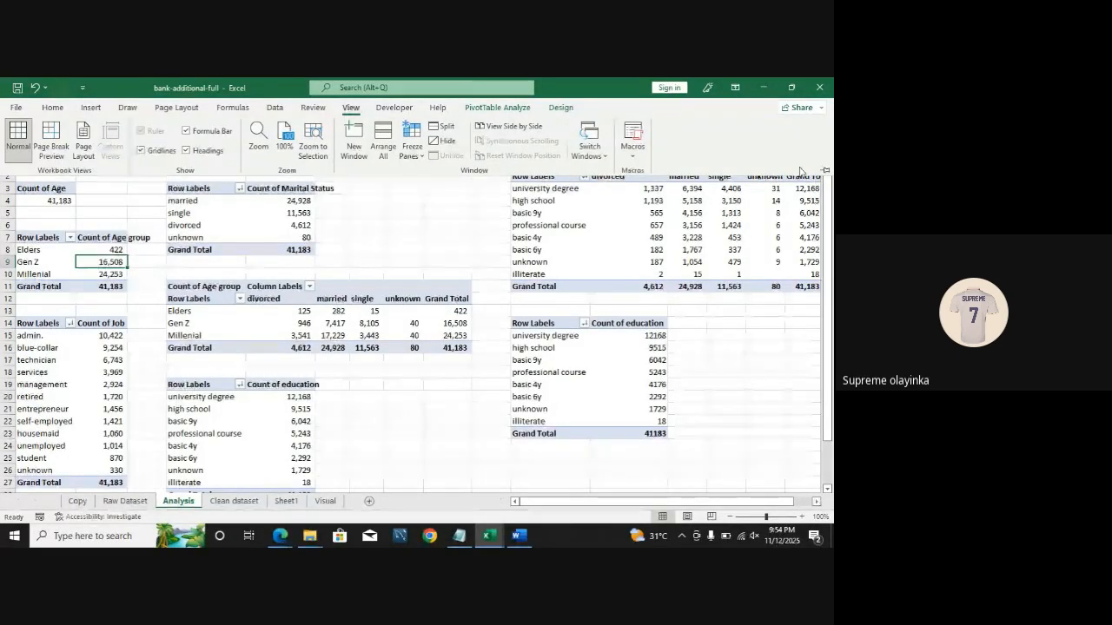
left_click(825, 170)
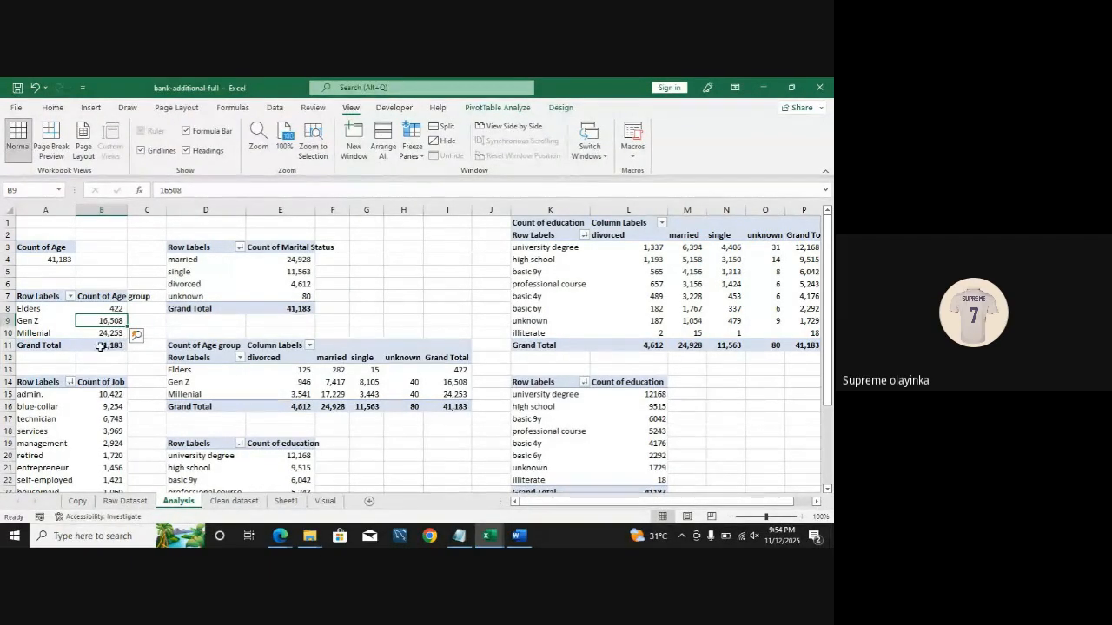
Step: Drill into the Millenial age-group count to view its underlying records, then go back to the Analysis sheet
mouse_move(101, 347)
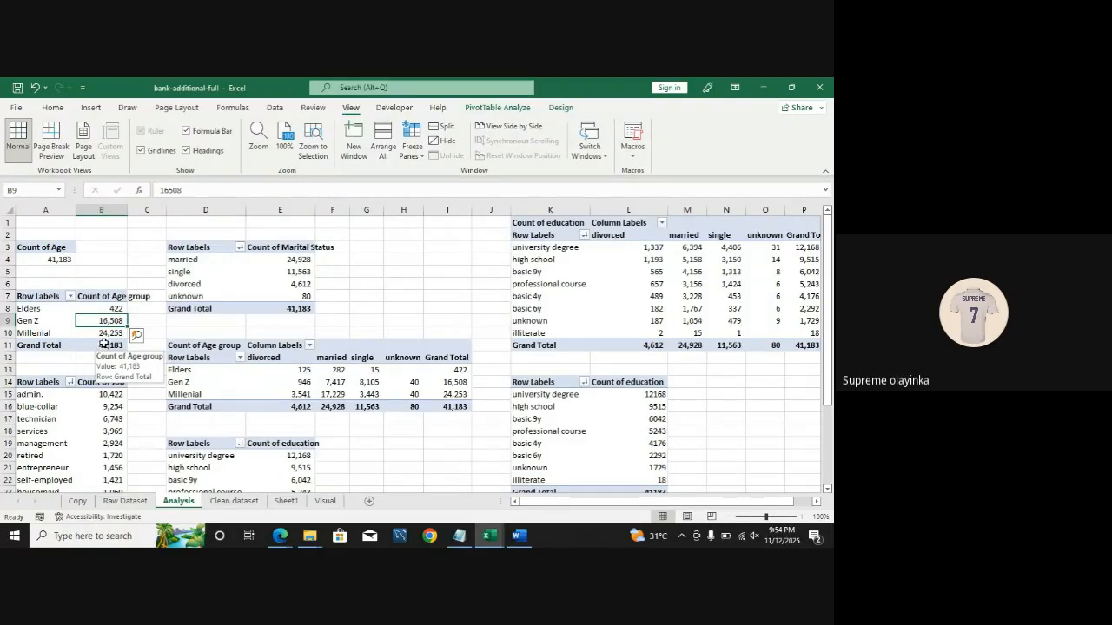
left_click(112, 332)
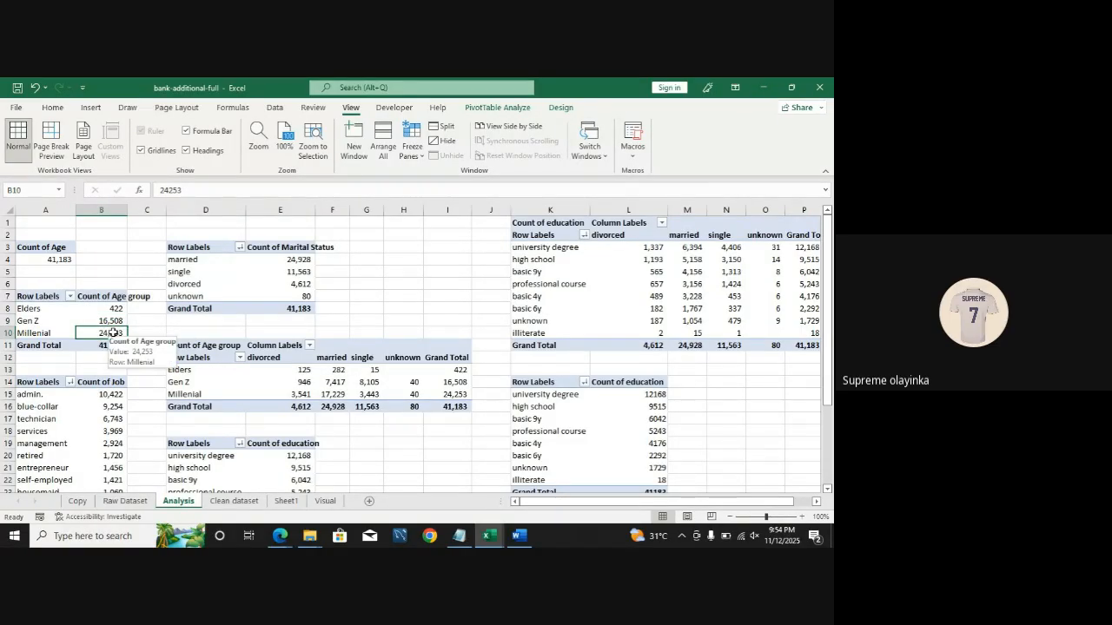
double_click(105, 334)
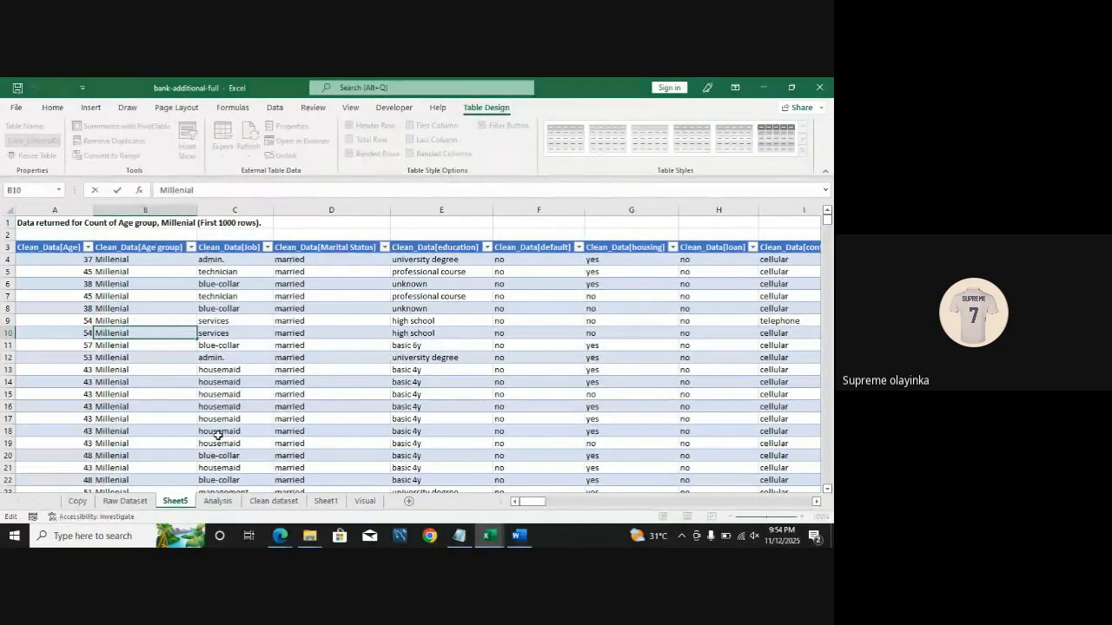
left_click(218, 502)
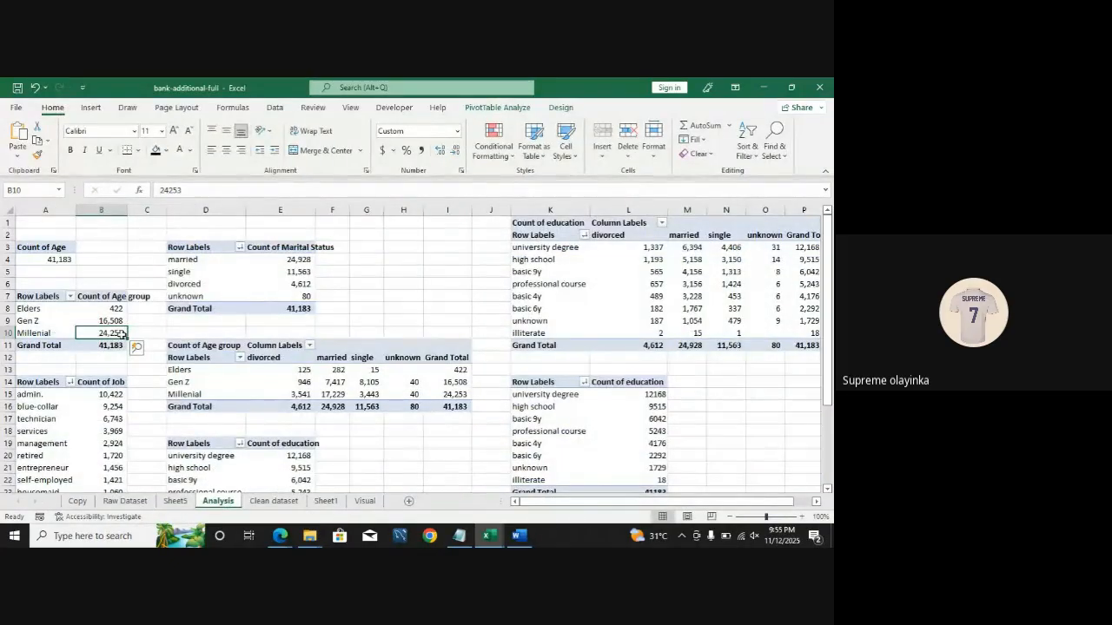
Step: Open Recommended Charts for the age-group PivotTable and compare the Line, Pie, Bar, Area and Scatter chart types
left_click(93, 108)
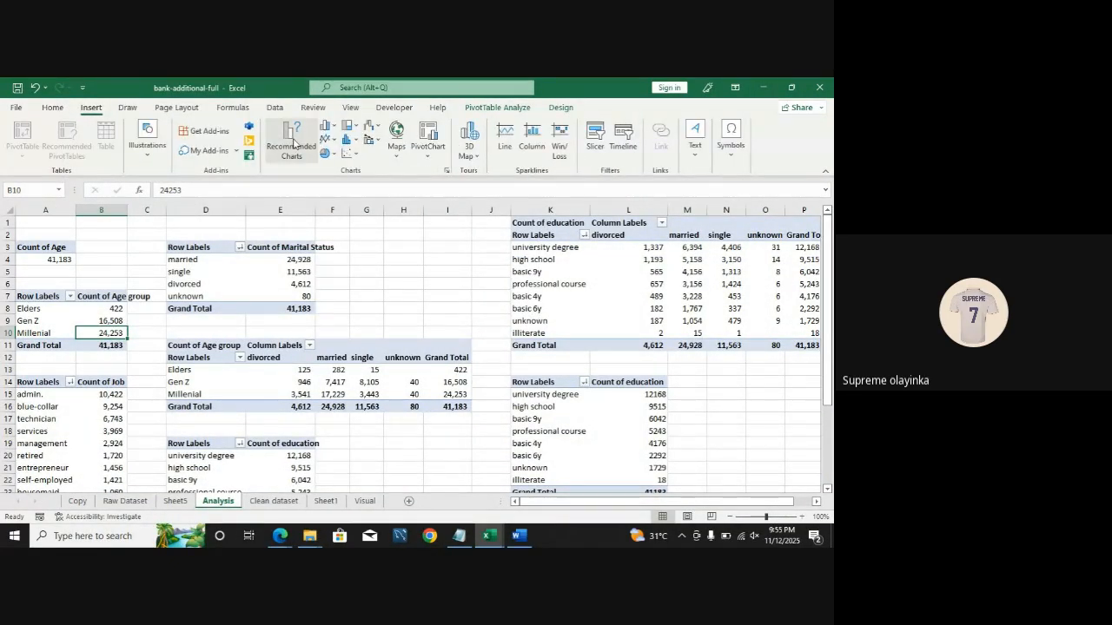
left_click(293, 143)
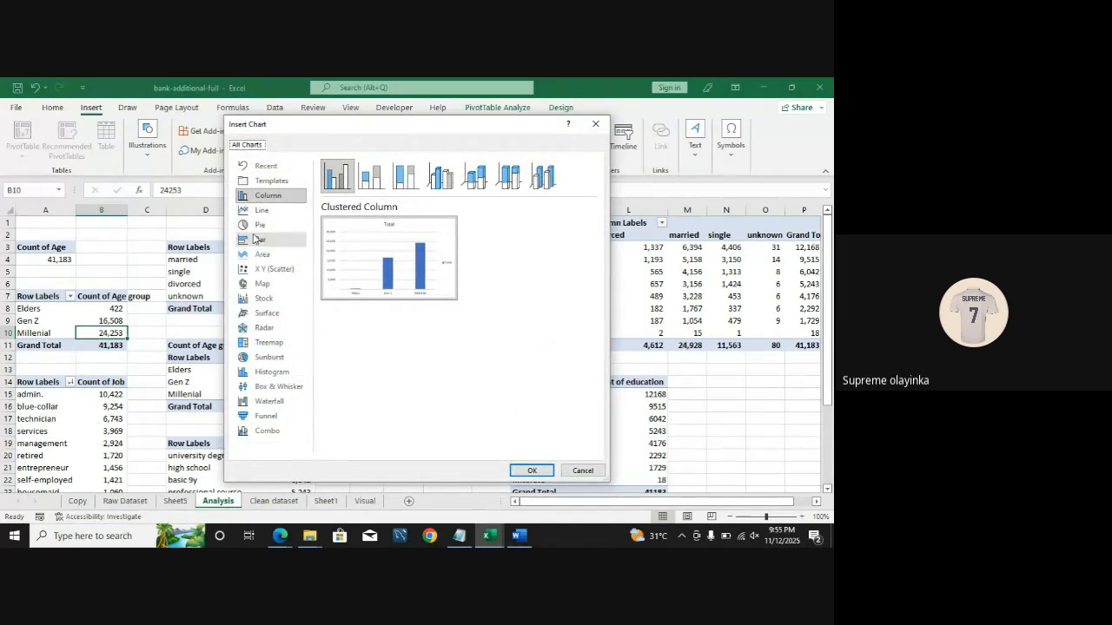
mouse_move(342, 285)
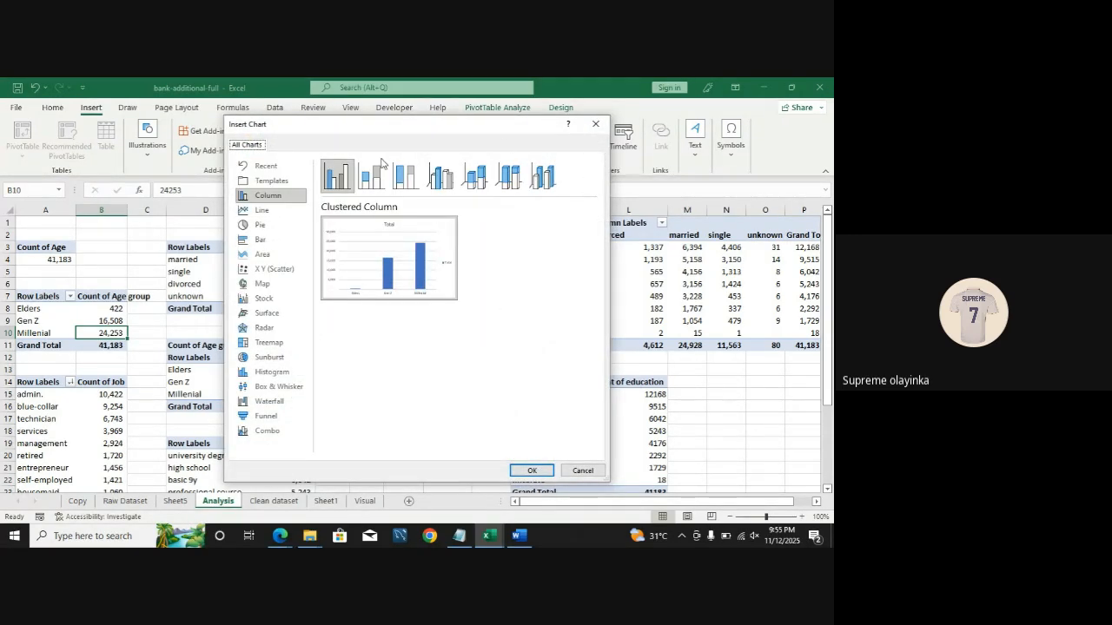
left_click(263, 211)
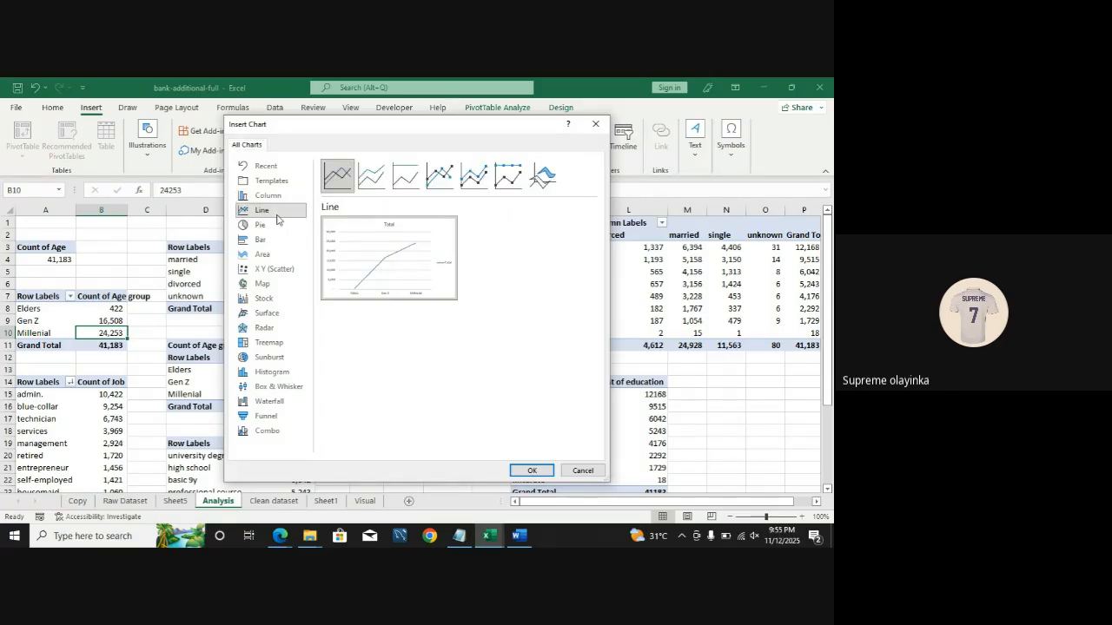
left_click(261, 225)
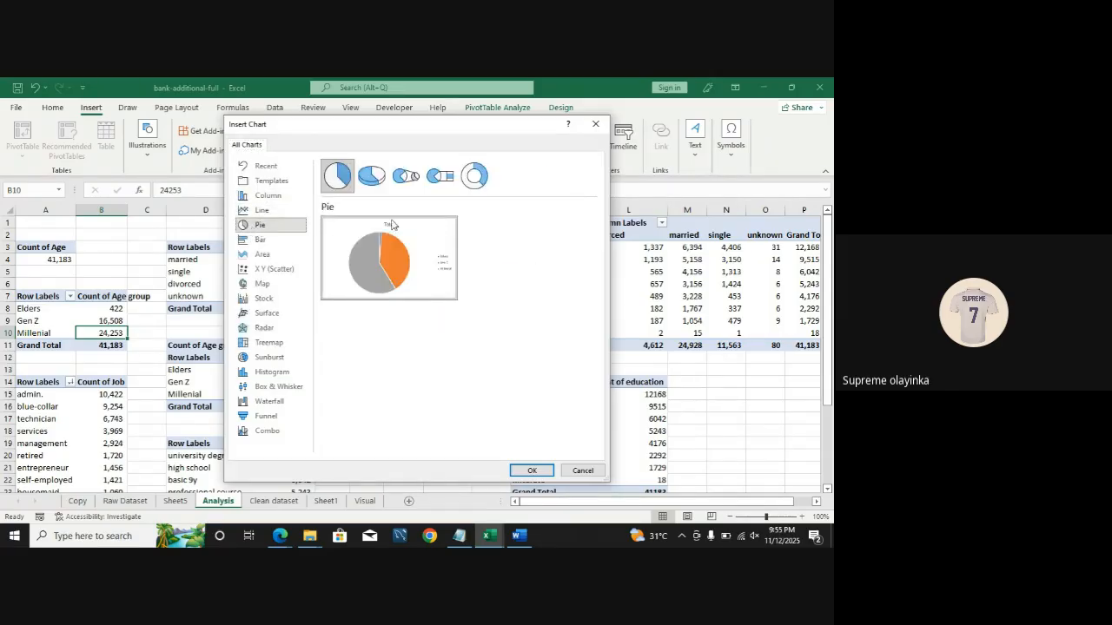
left_click(283, 242)
mouse_move(346, 268)
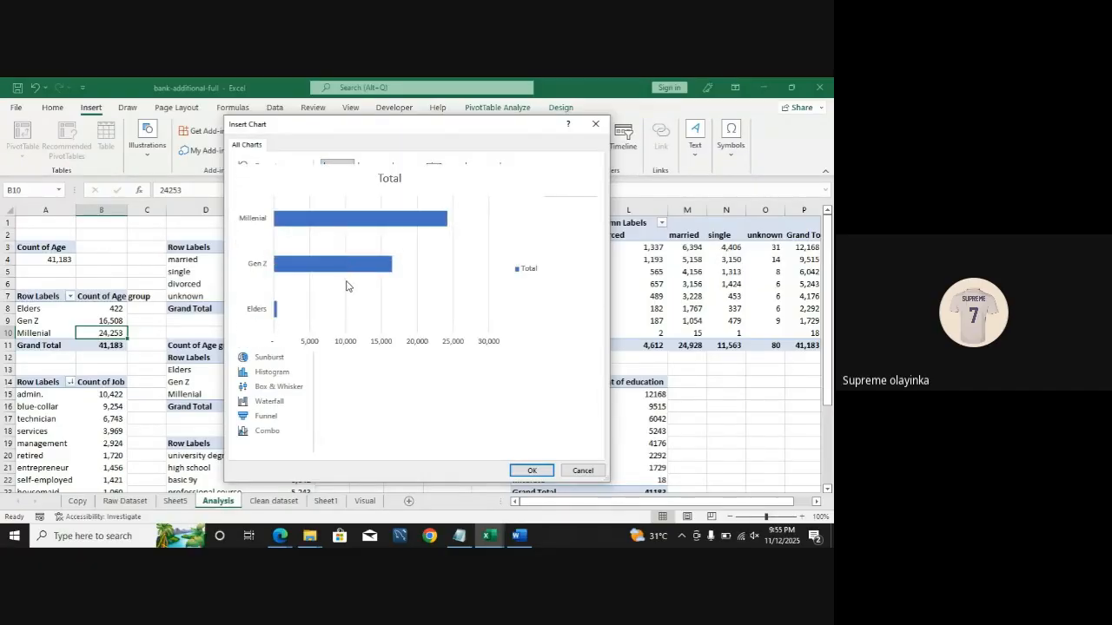
left_click(263, 257)
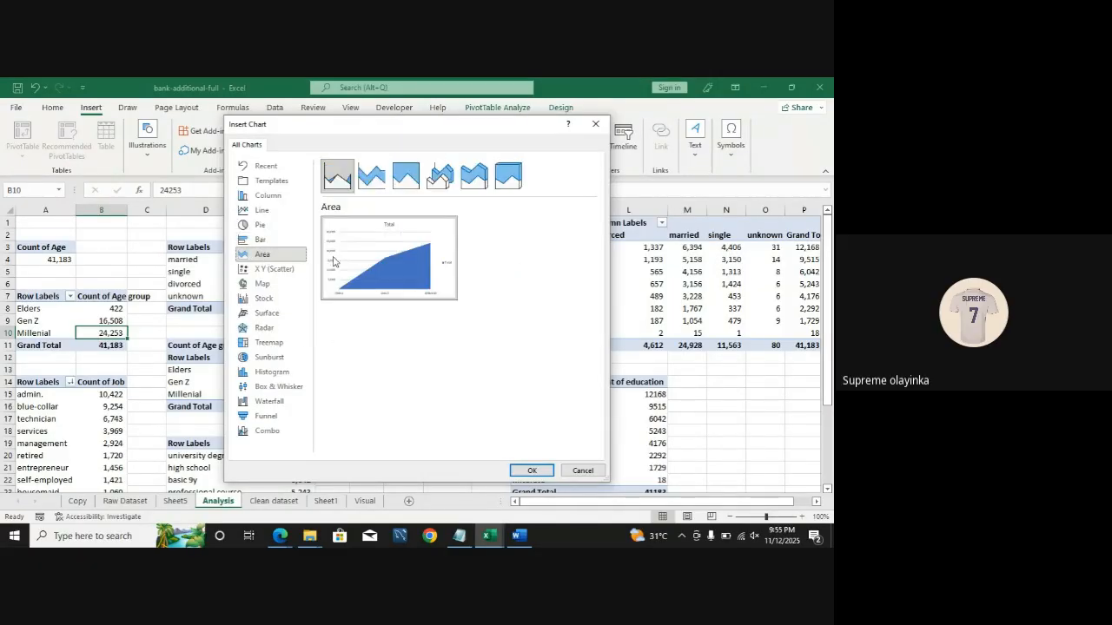
left_click(276, 269)
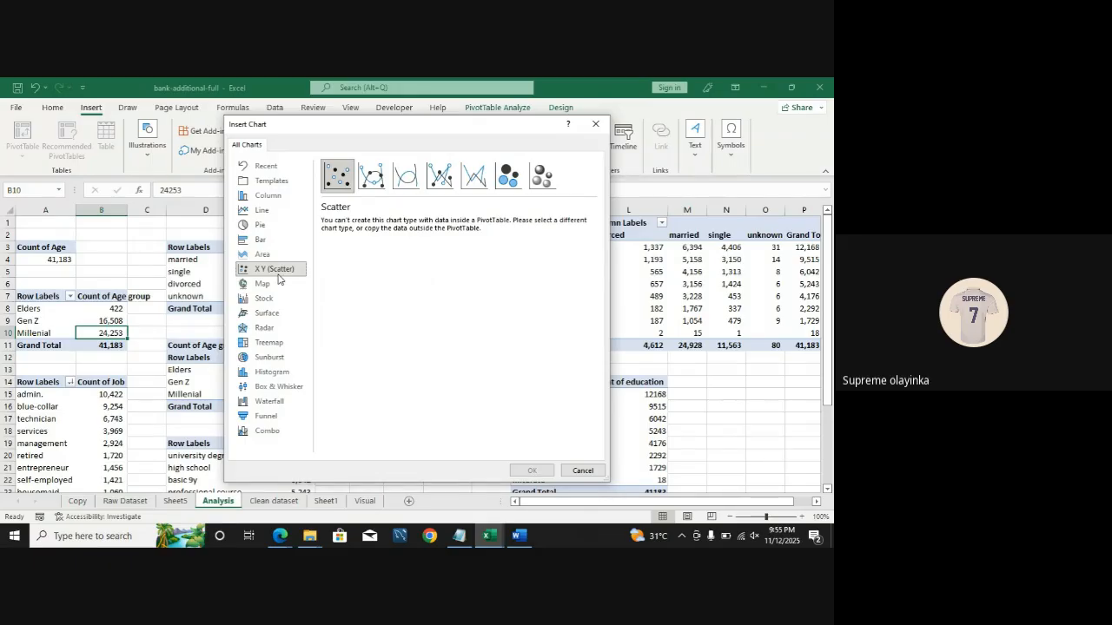
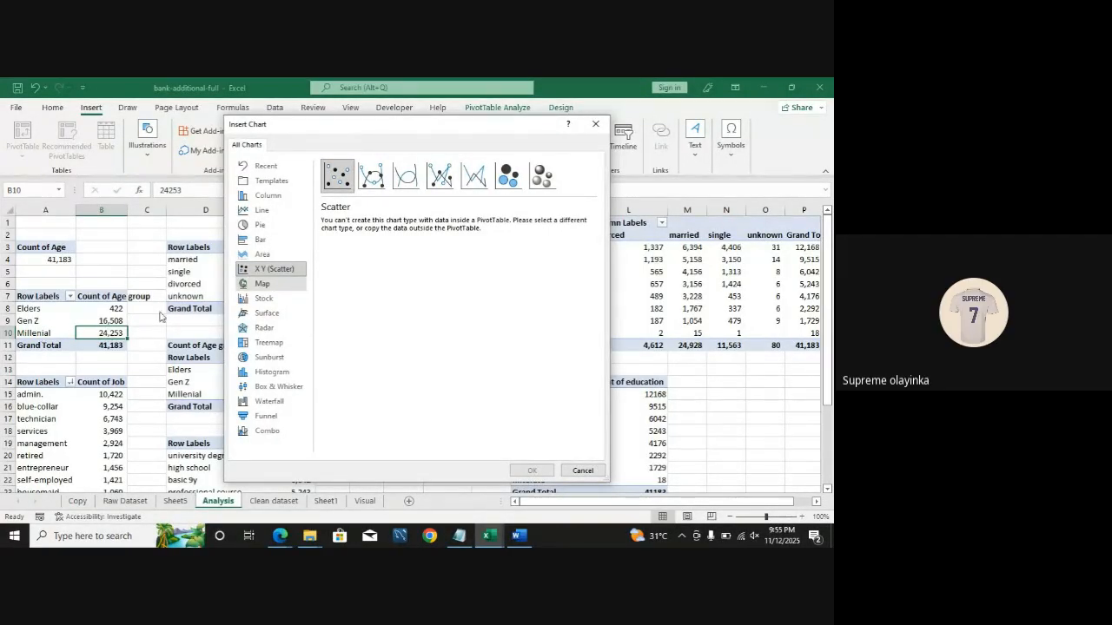
Step: Insert a Clustered Bar PivotChart of the age-group counts
left_click(267, 298)
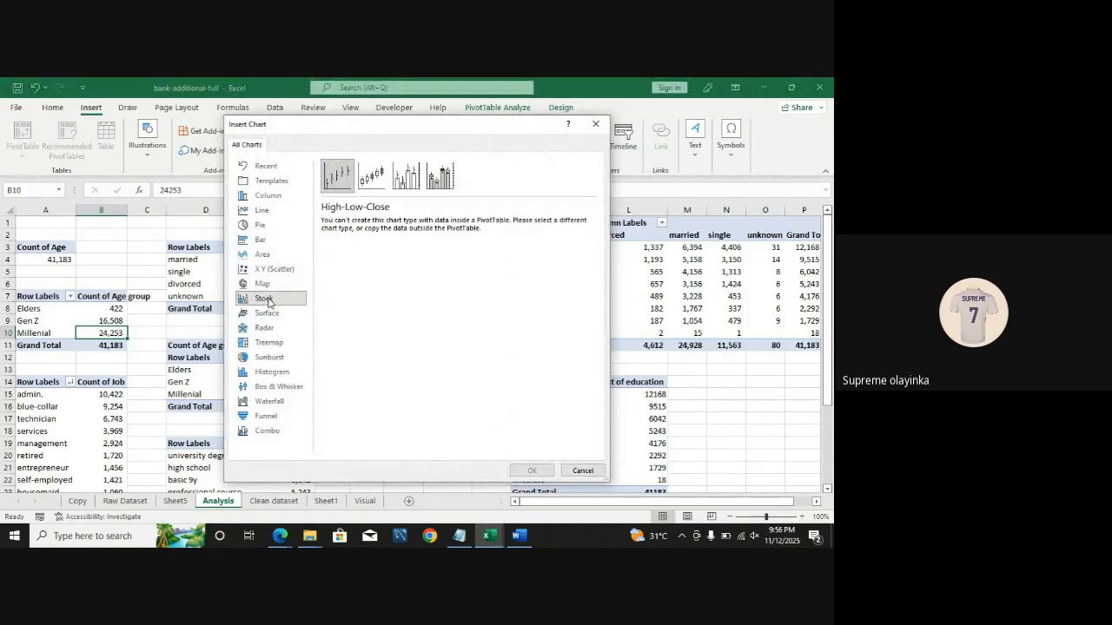
left_click(275, 285)
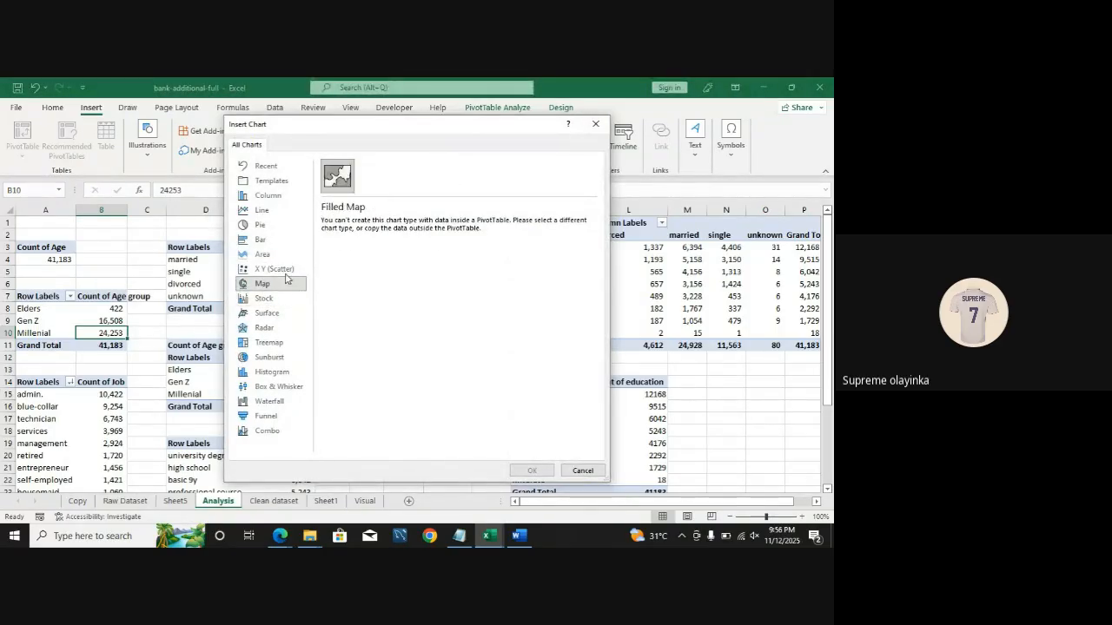
left_click(270, 298)
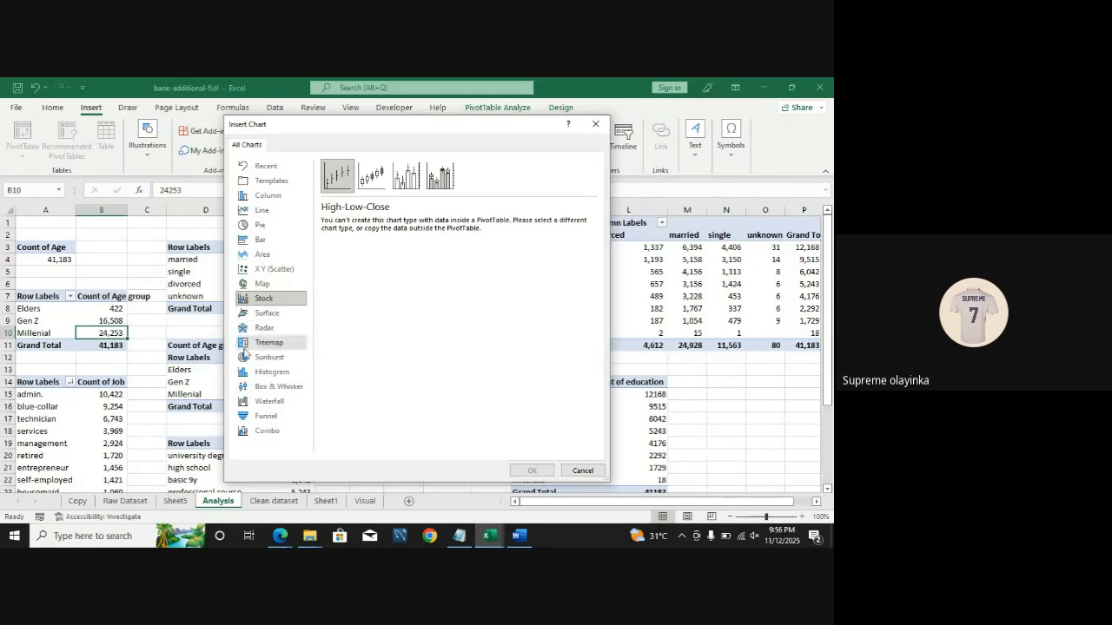
left_click(254, 240)
mouse_move(363, 291)
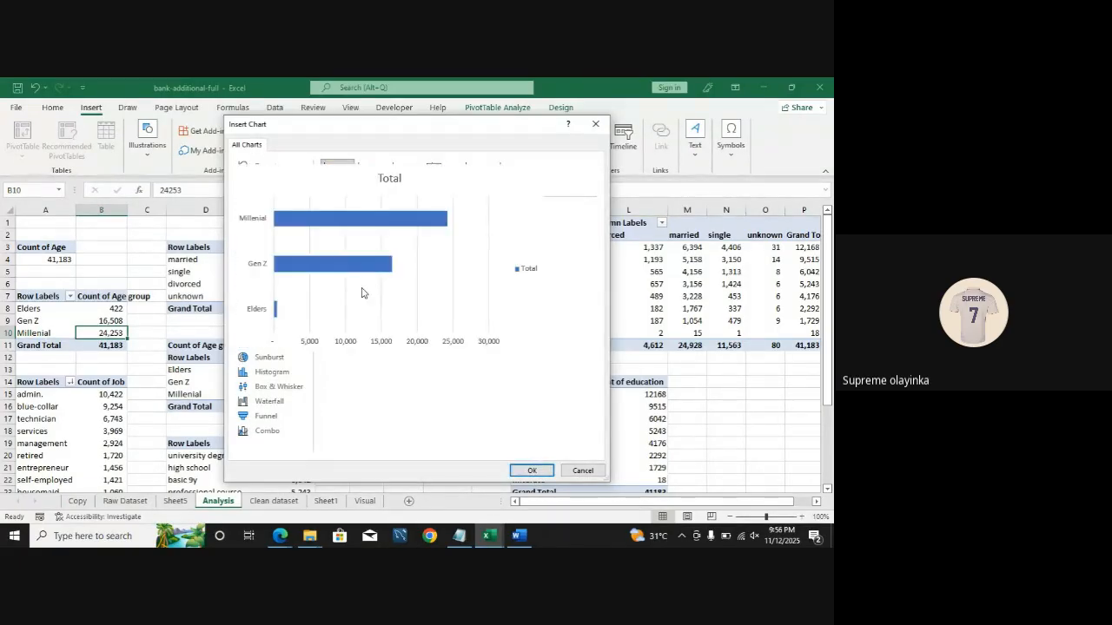
left_click(534, 471)
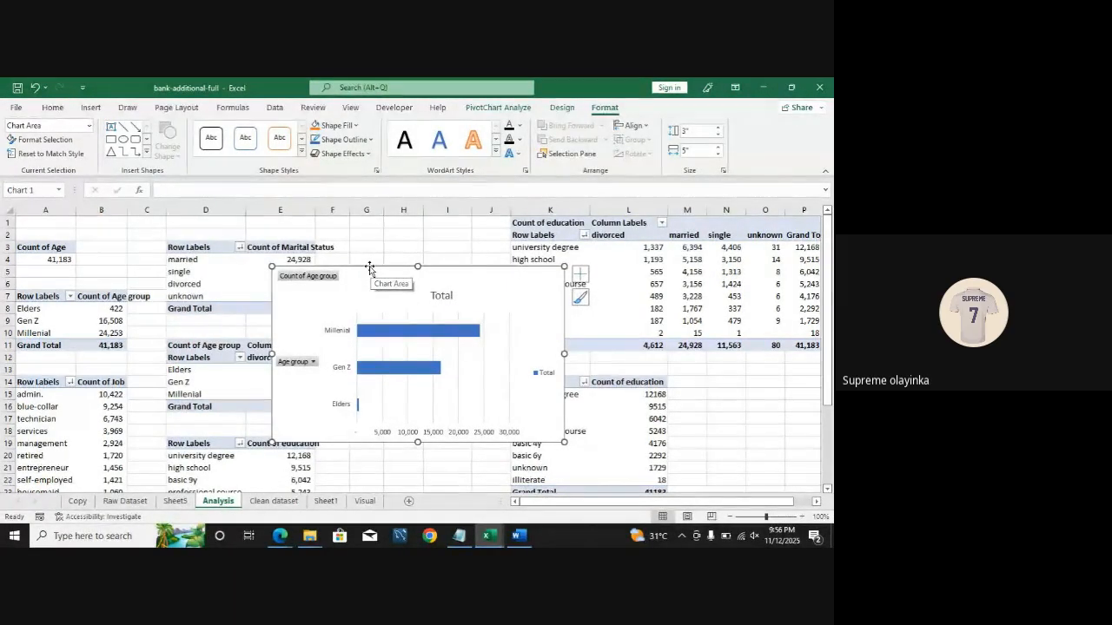
Step: Move the bar chart onto the first card of the Visual sheet dashboard
key("Delete")
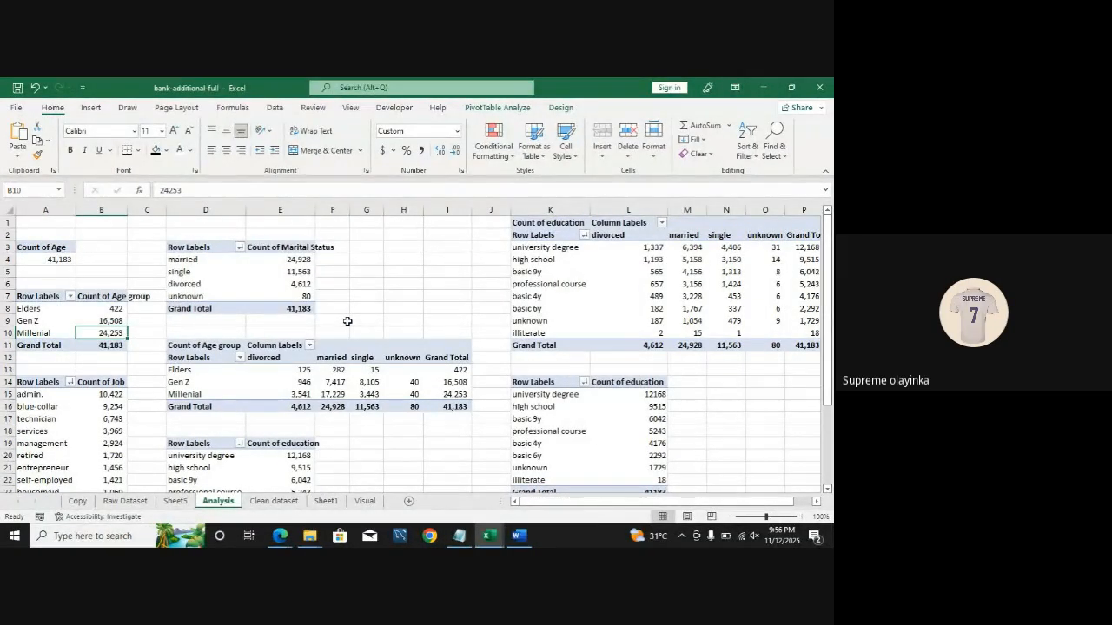
left_click(364, 502)
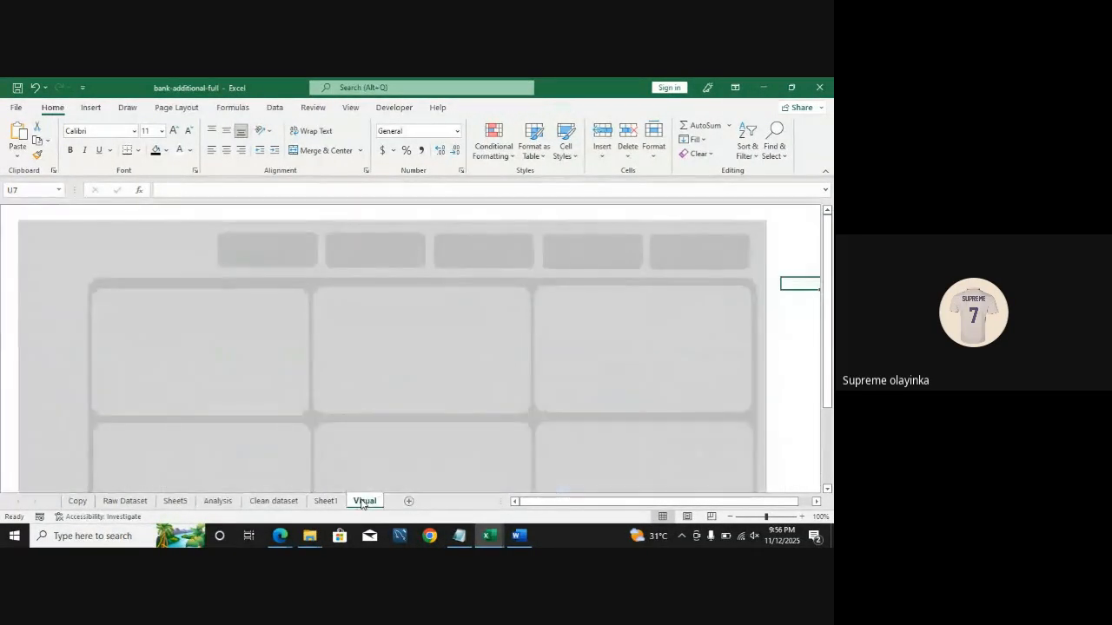
left_click(164, 353)
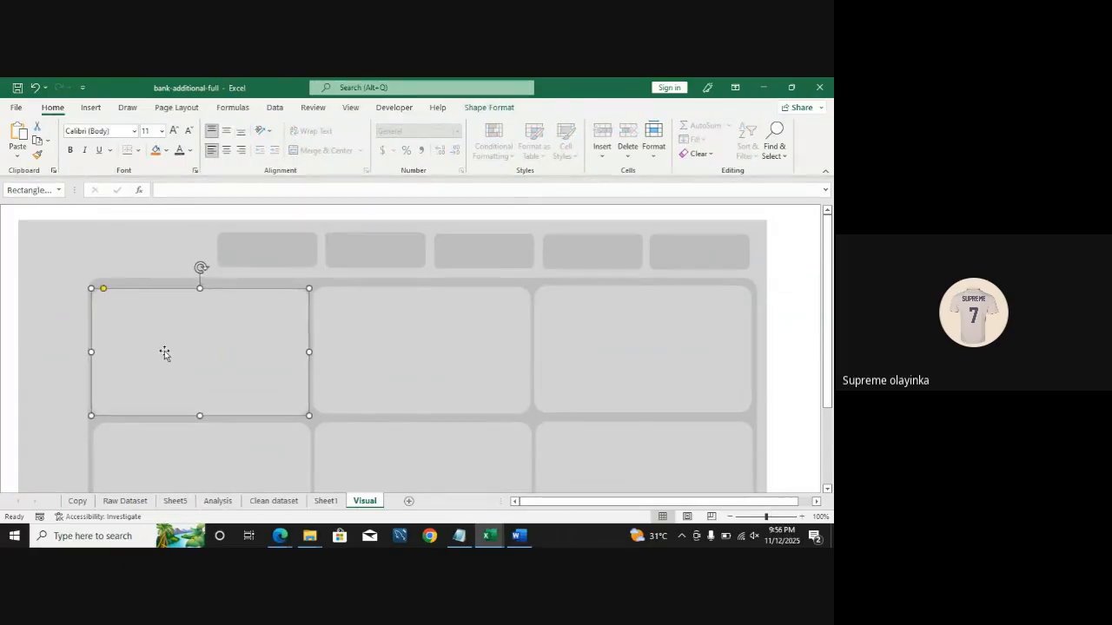
key("ctrl+v")
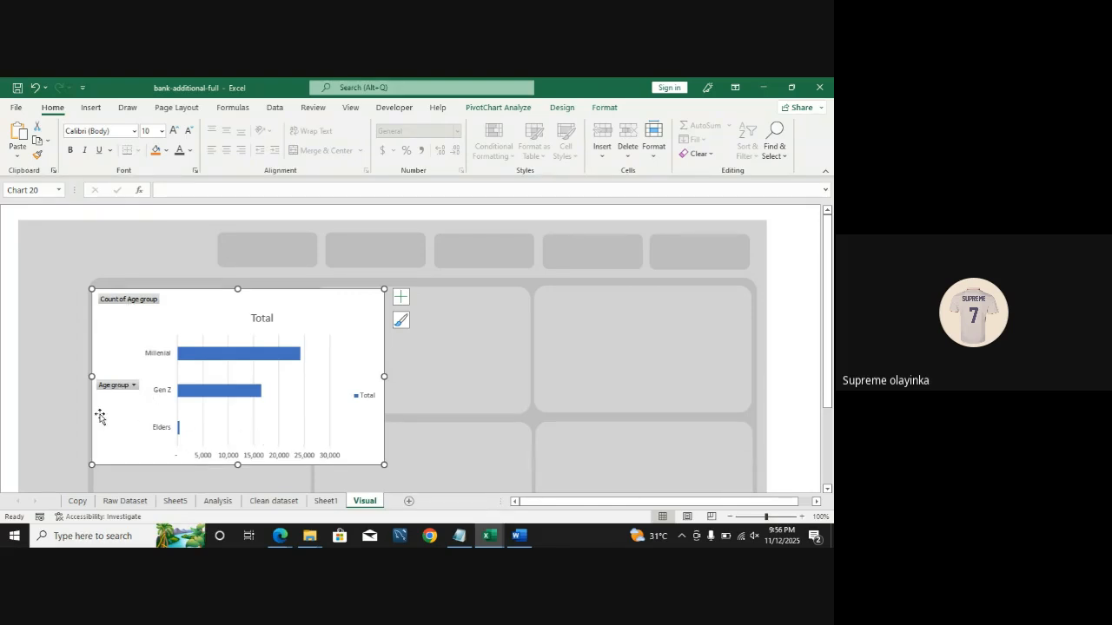
Step: Hide all field buttons on the chart and delete its gridlines
right_click(121, 301)
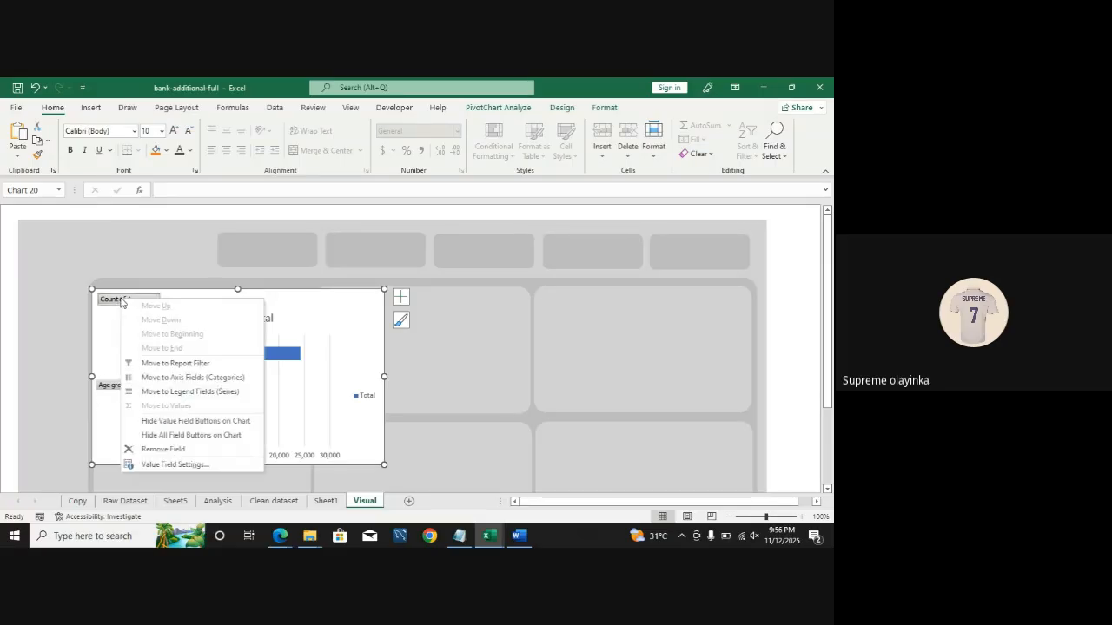
left_click(191, 435)
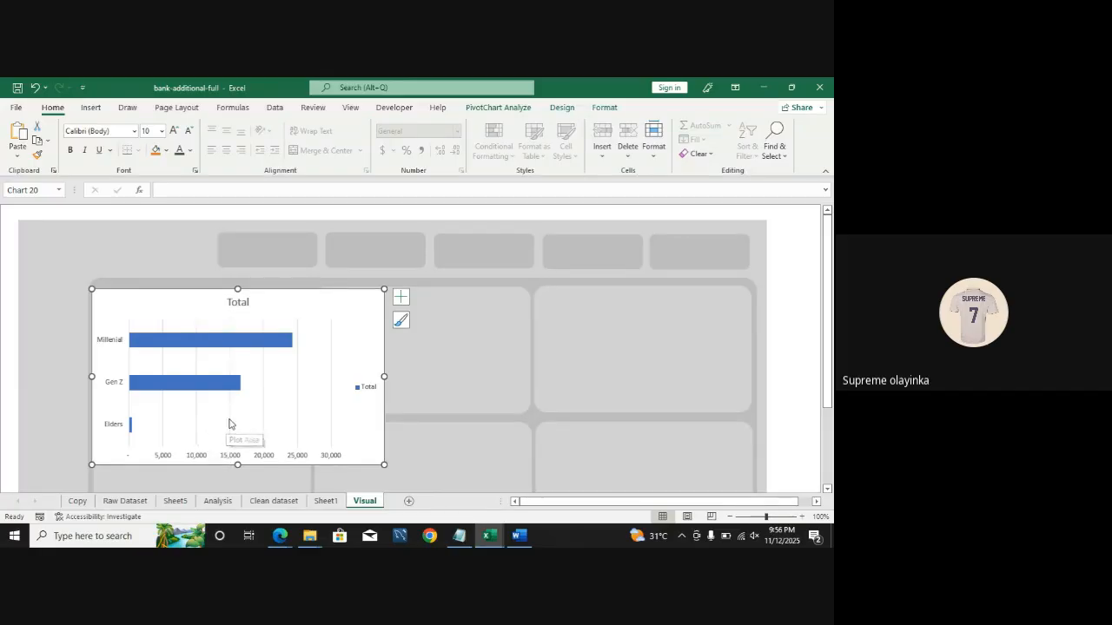
left_click(229, 424)
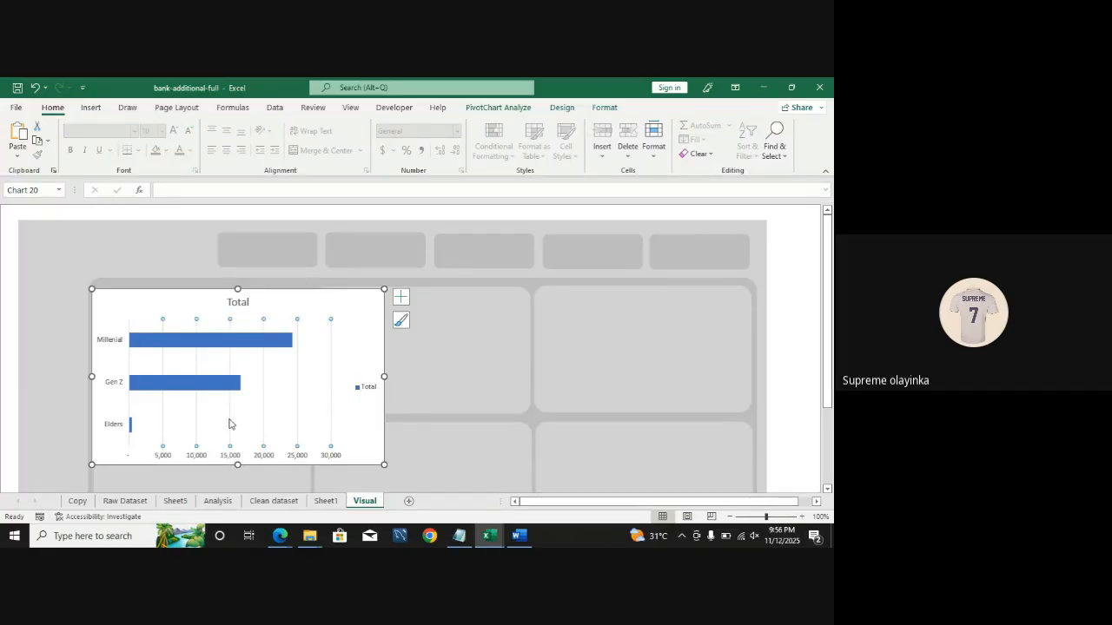
left_click(461, 367)
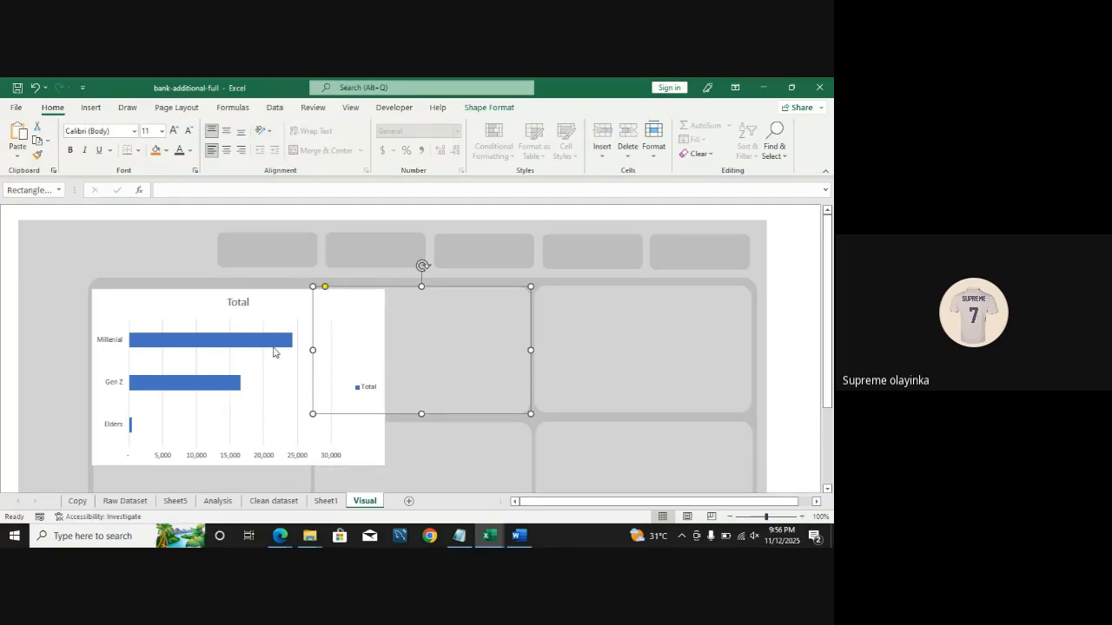
left_click(263, 396)
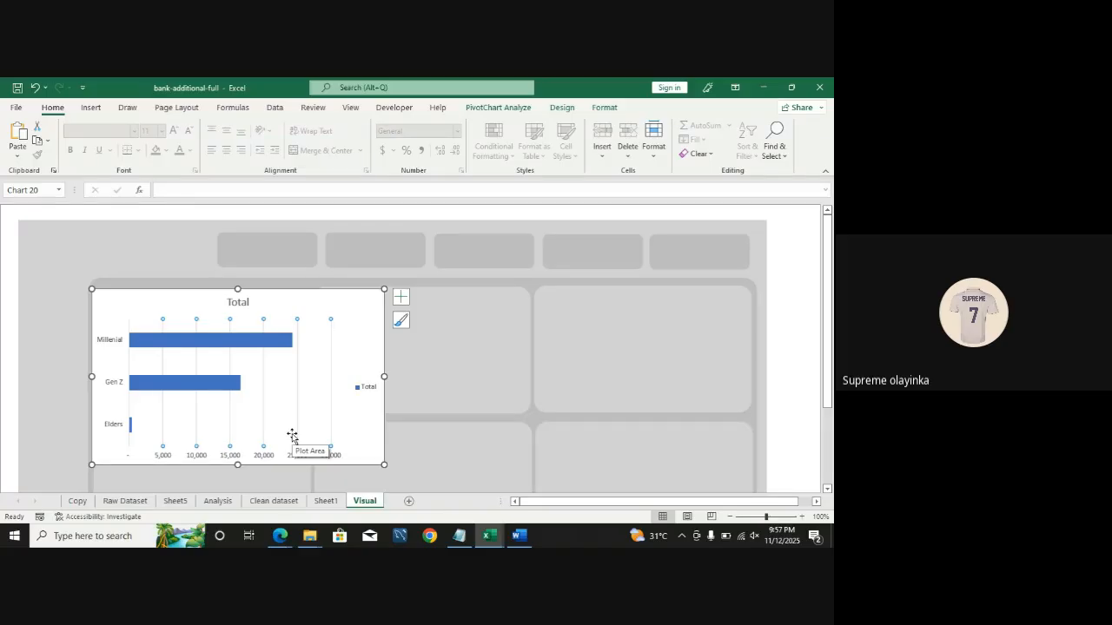
key("Delete")
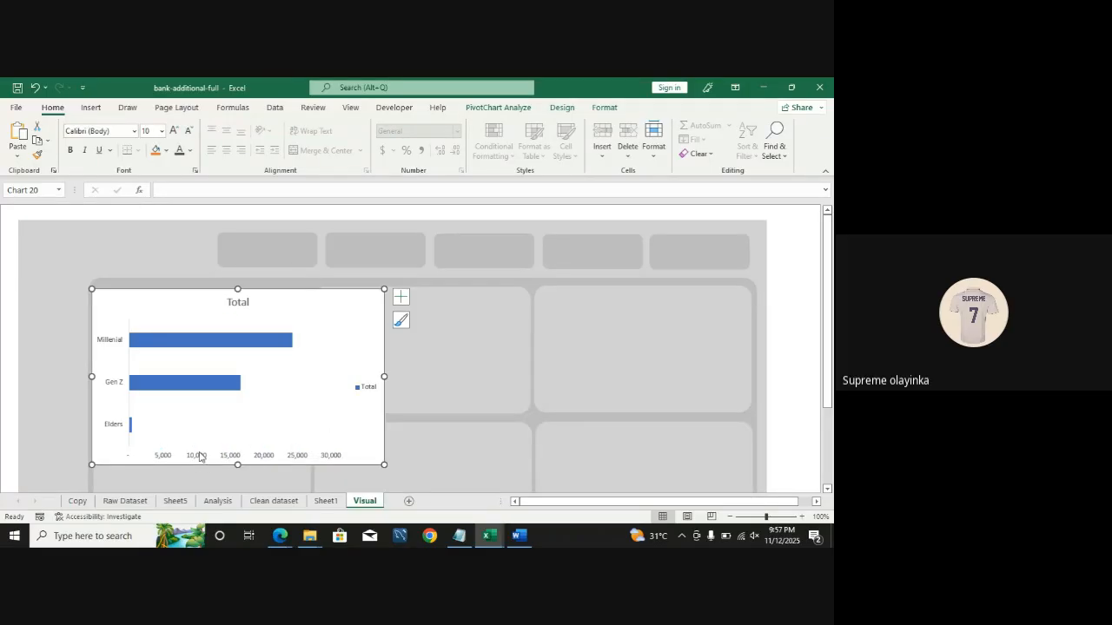
Step: Delete the chart's horizontal value axis and legend
left_click(168, 462)
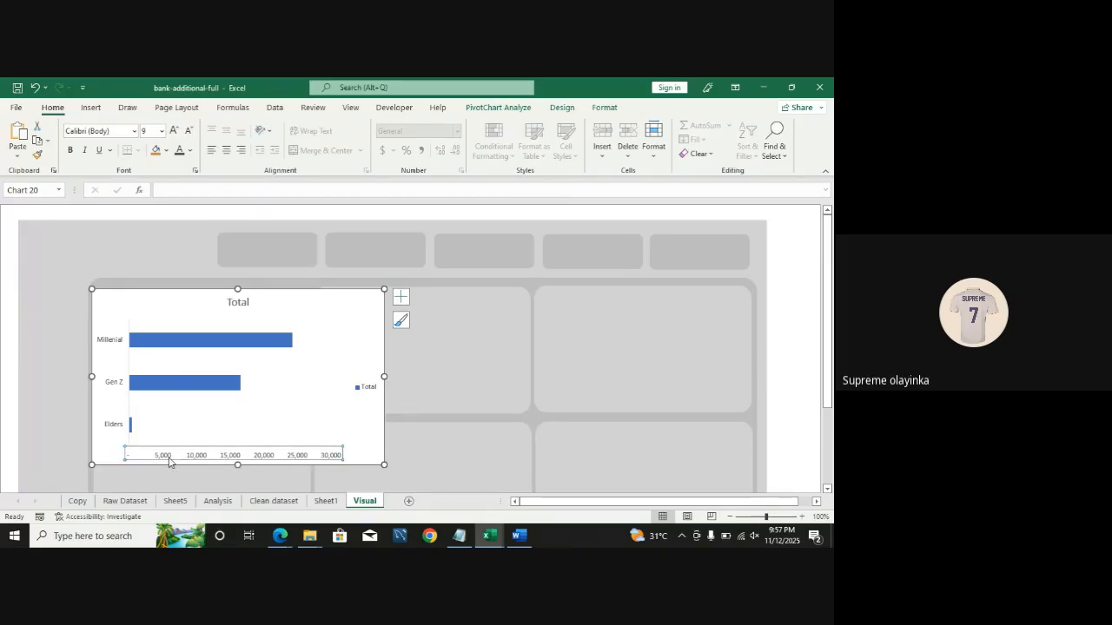
key("Delete")
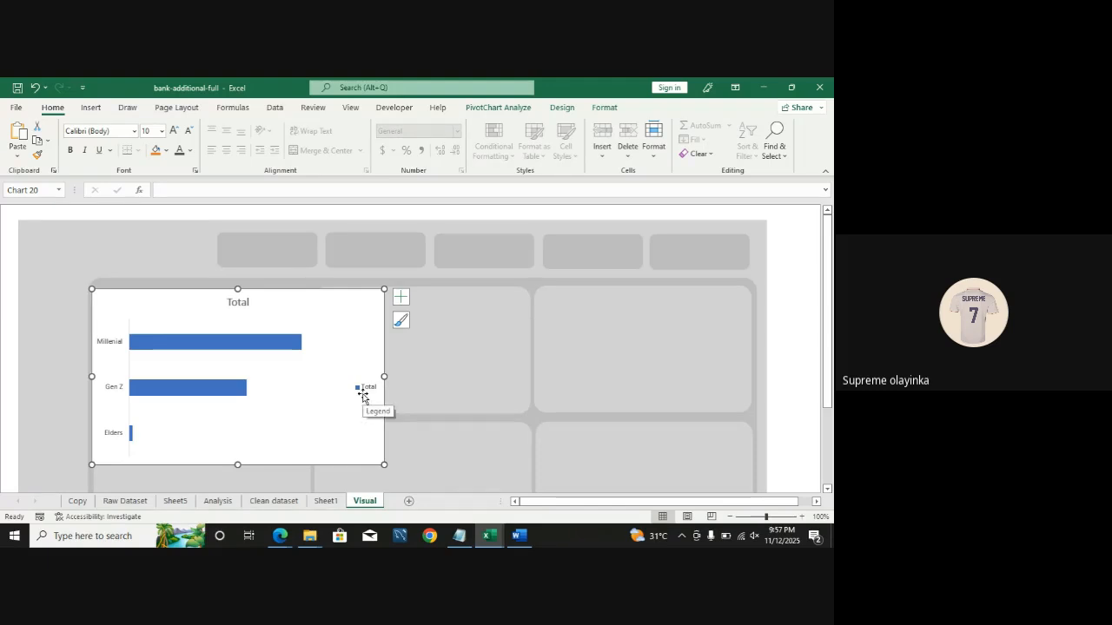
left_click(365, 386)
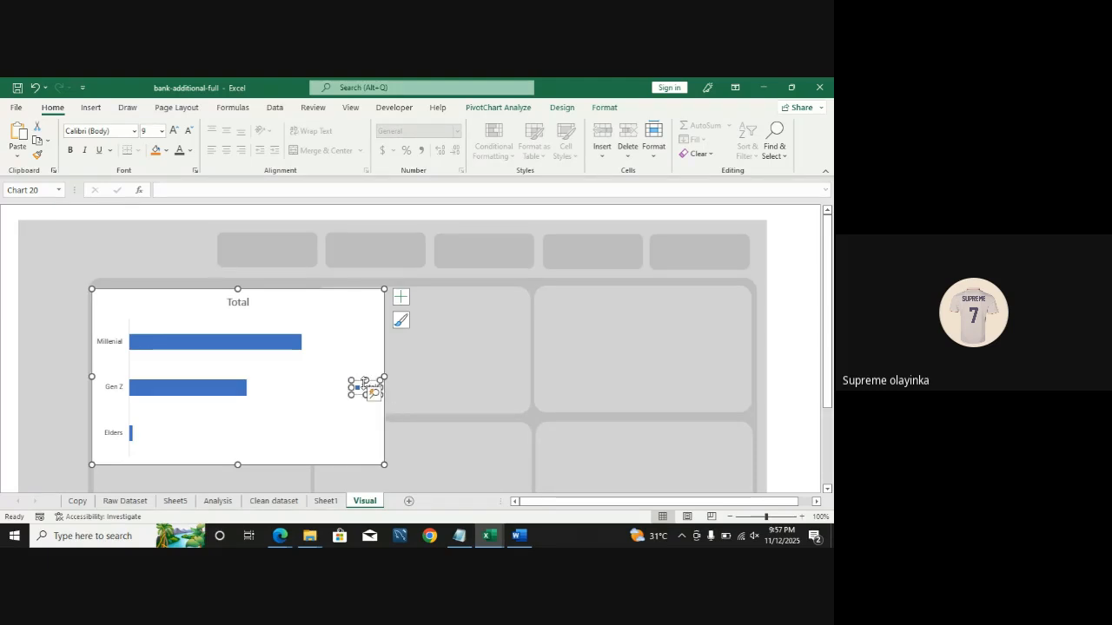
key("Delete")
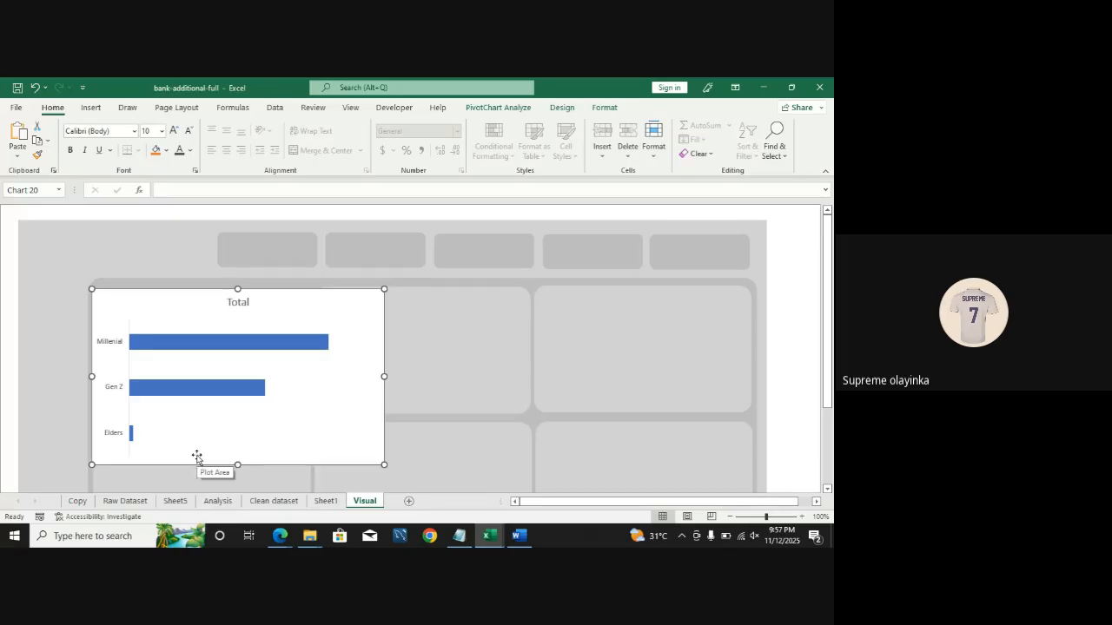
Step: Set the chart area border and the vertical axis line to No line
key("ctrl+1")
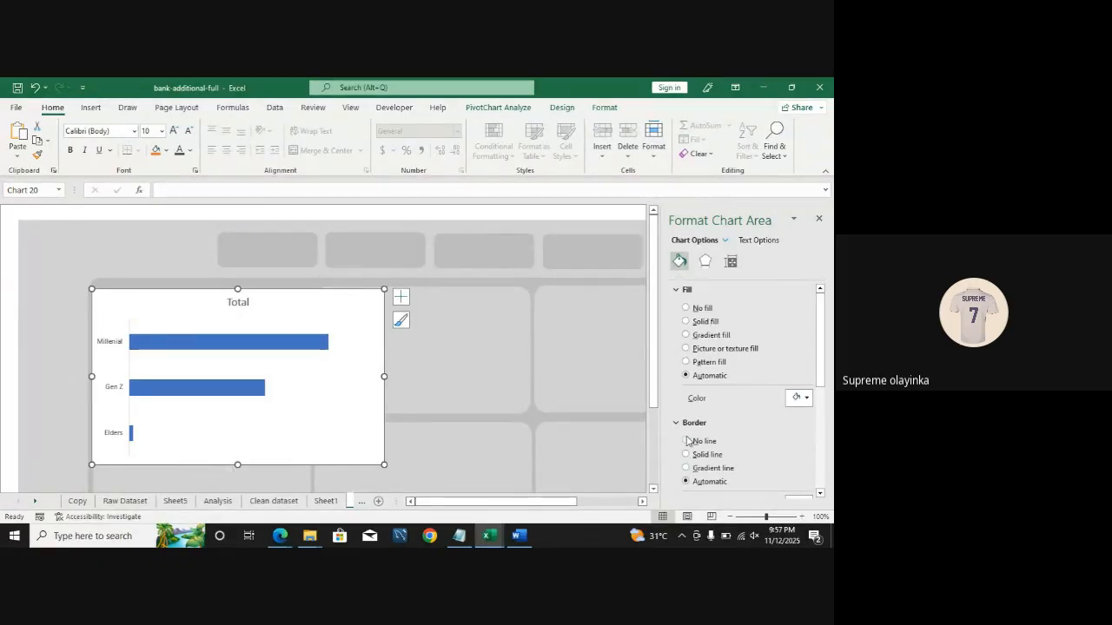
left_click(686, 443)
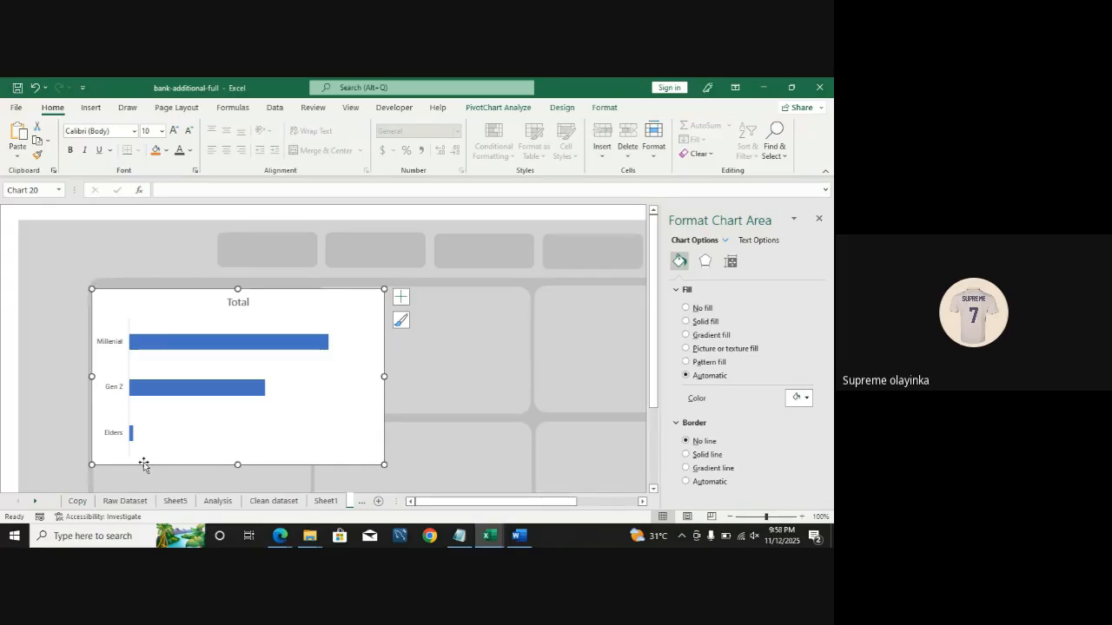
left_click(128, 368)
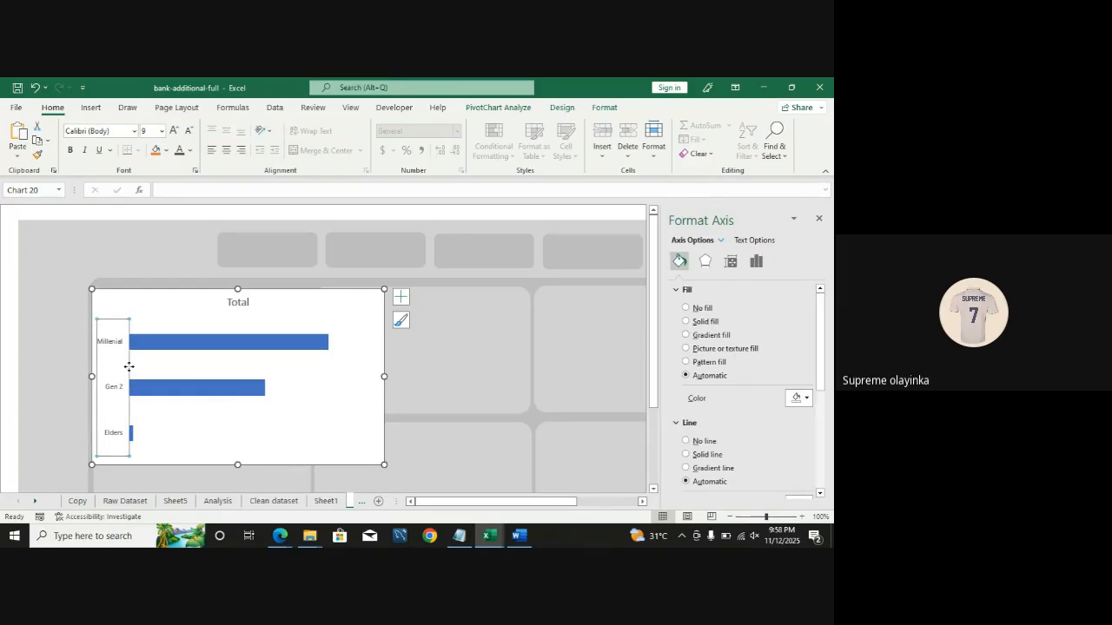
left_click(687, 442)
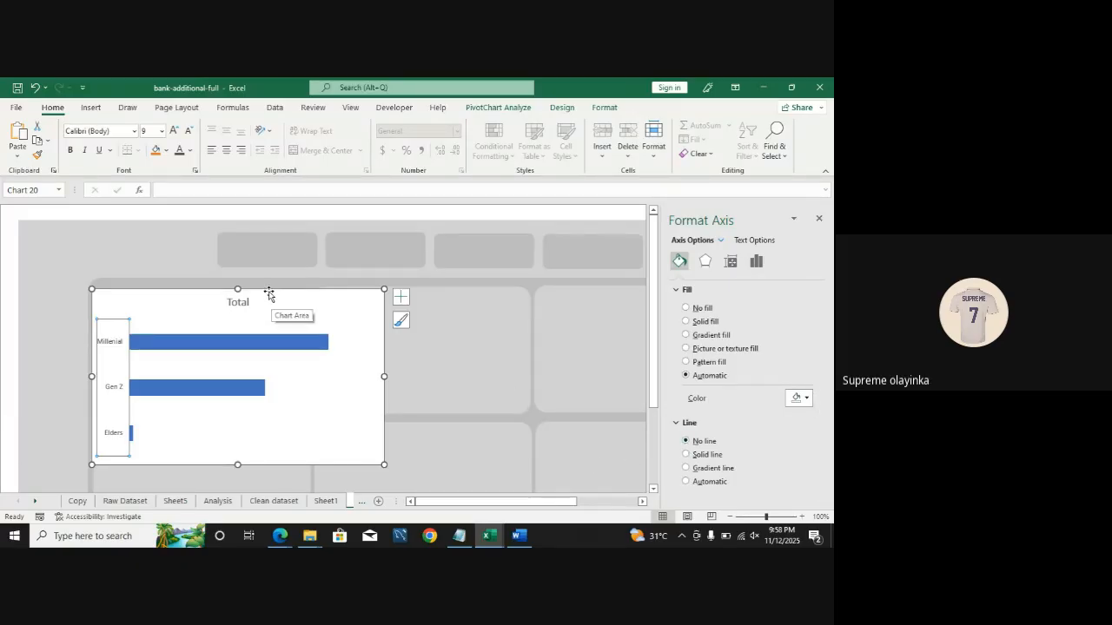
left_click(5, 232)
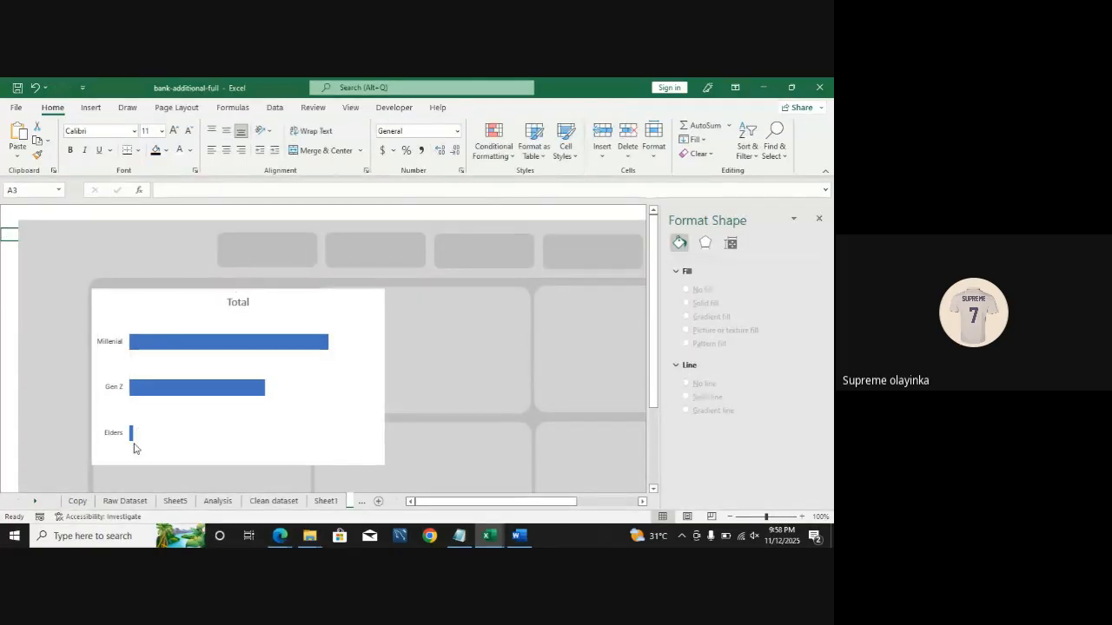
Step: Add axis titles to the chart
mouse_move(134, 449)
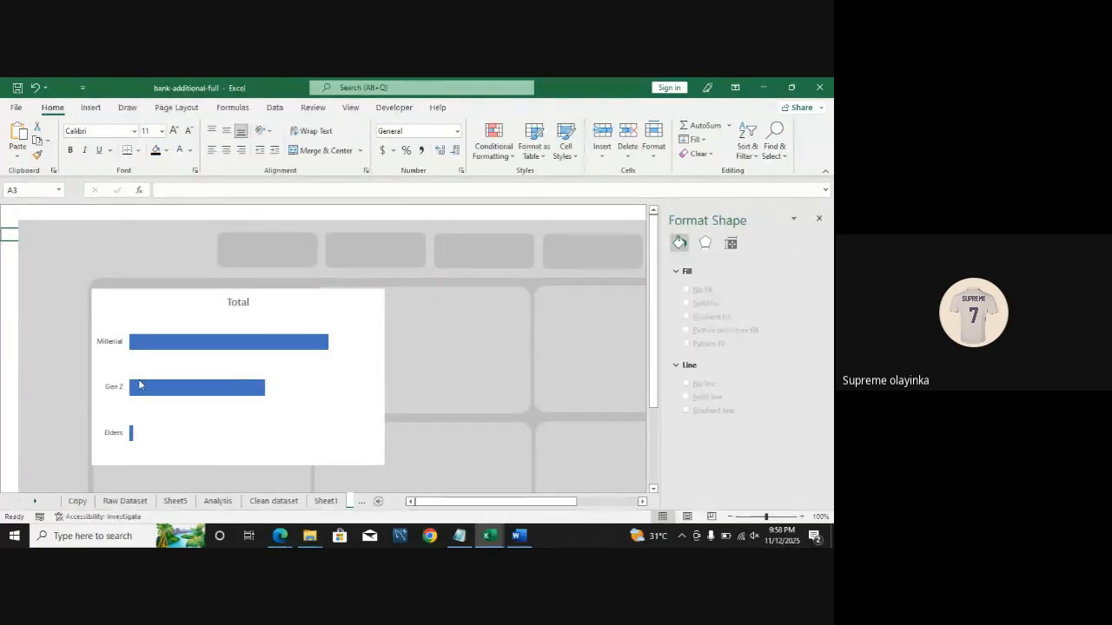
mouse_move(172, 389)
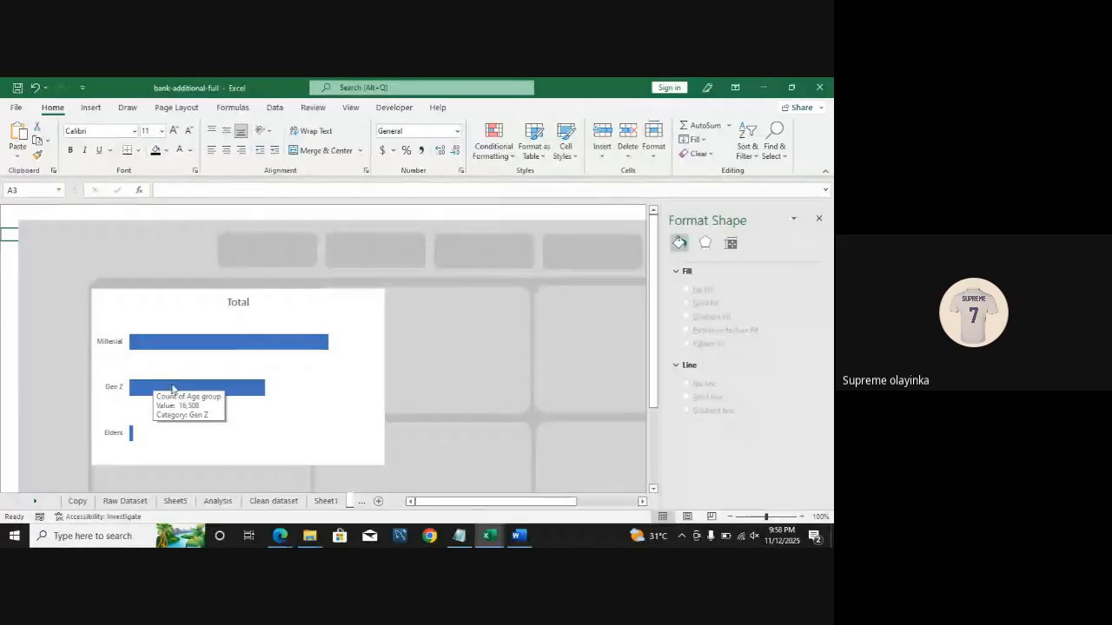
left_click(321, 364)
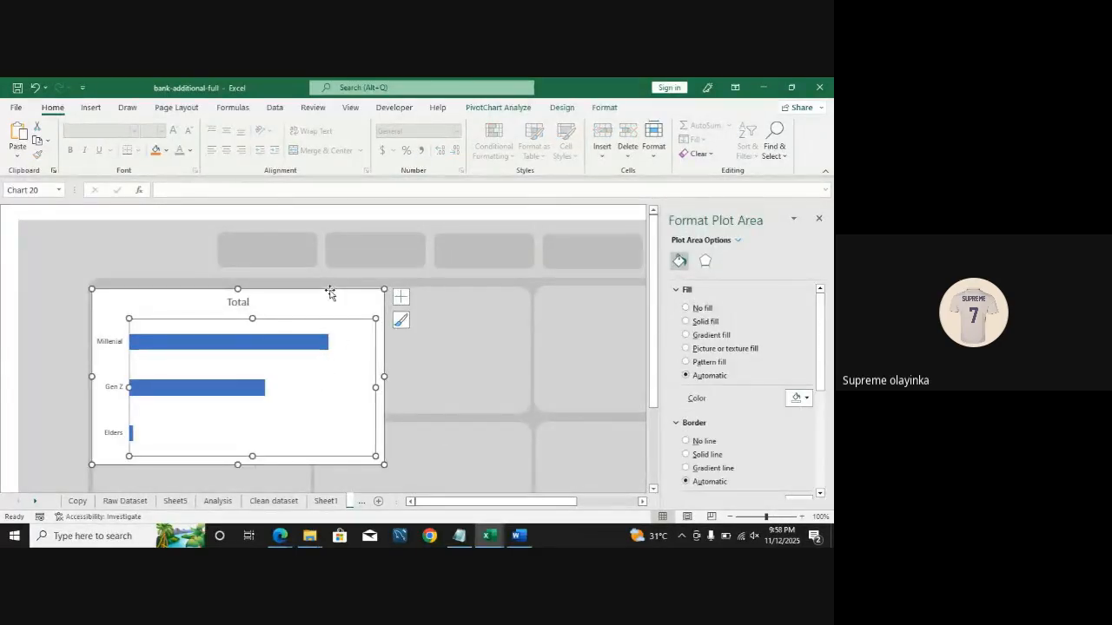
left_click(330, 293)
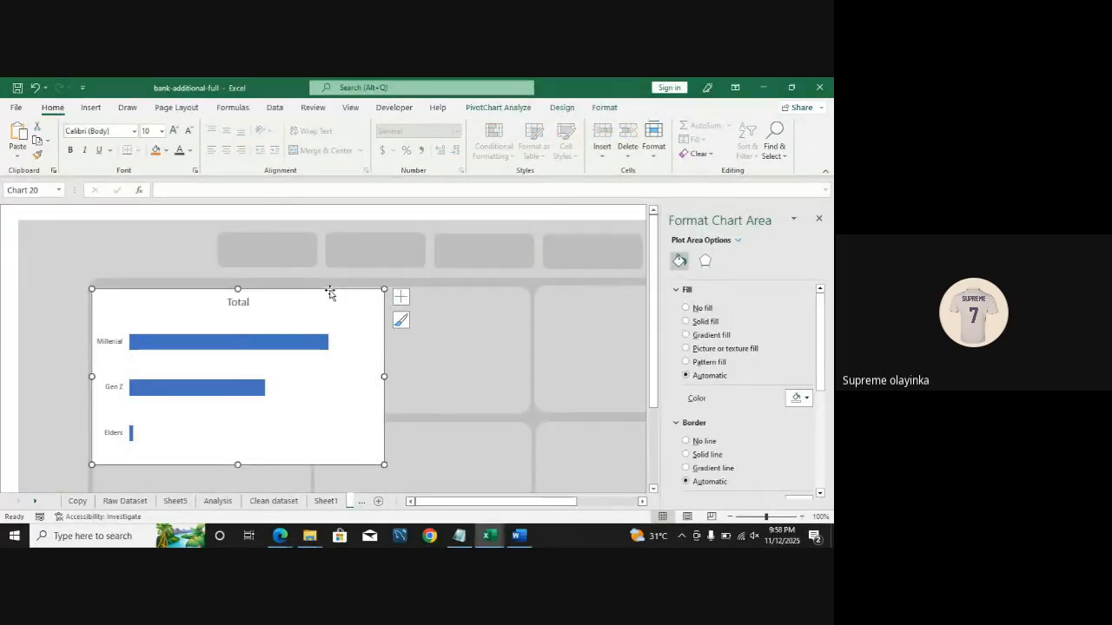
left_click(402, 299)
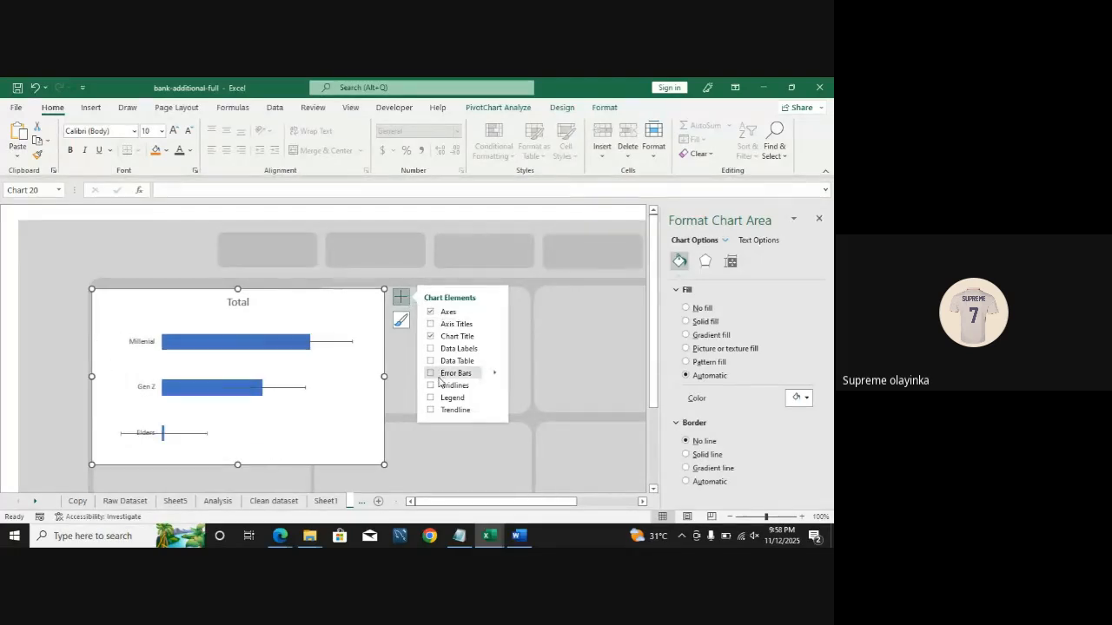
left_click(432, 326)
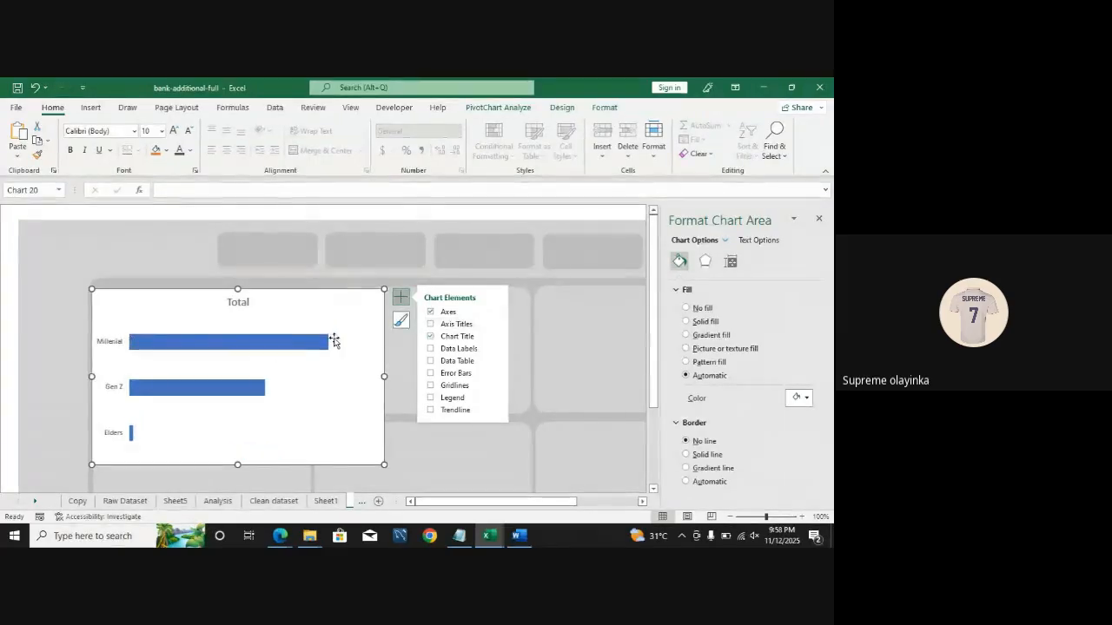
left_click(431, 324)
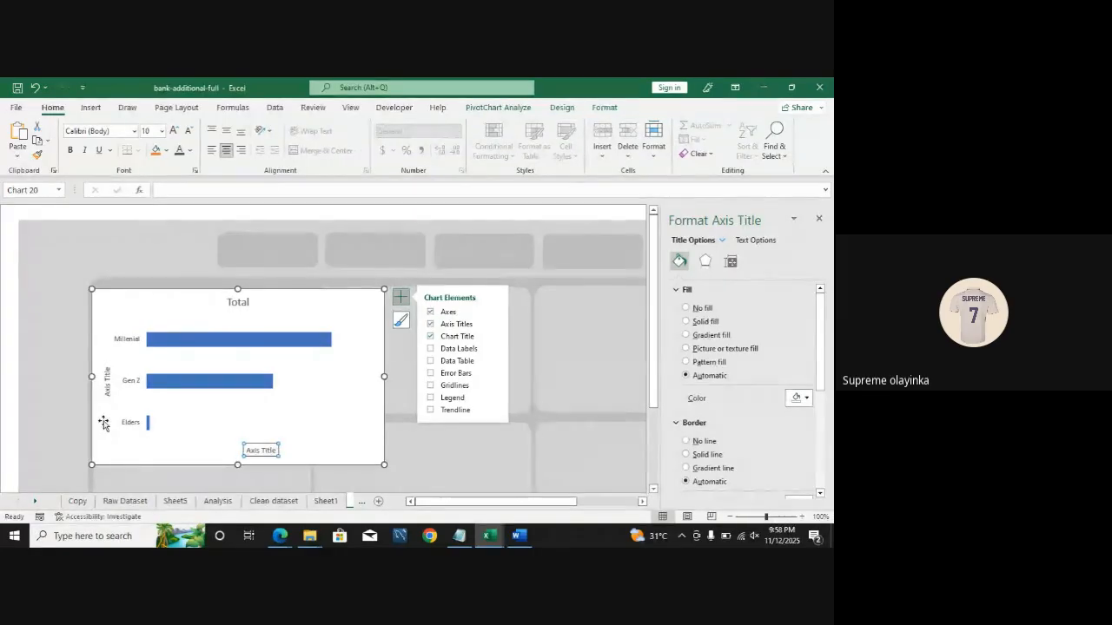
Step: Turn off the chart title and data table, and add data labels to the bars
left_click(250, 454)
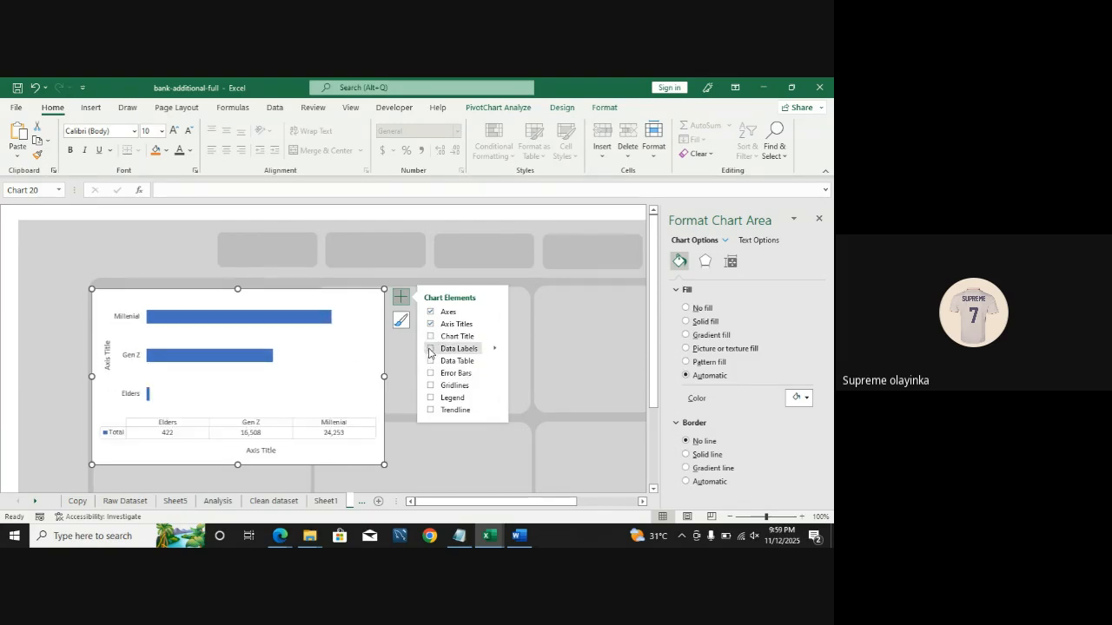
left_click(430, 349)
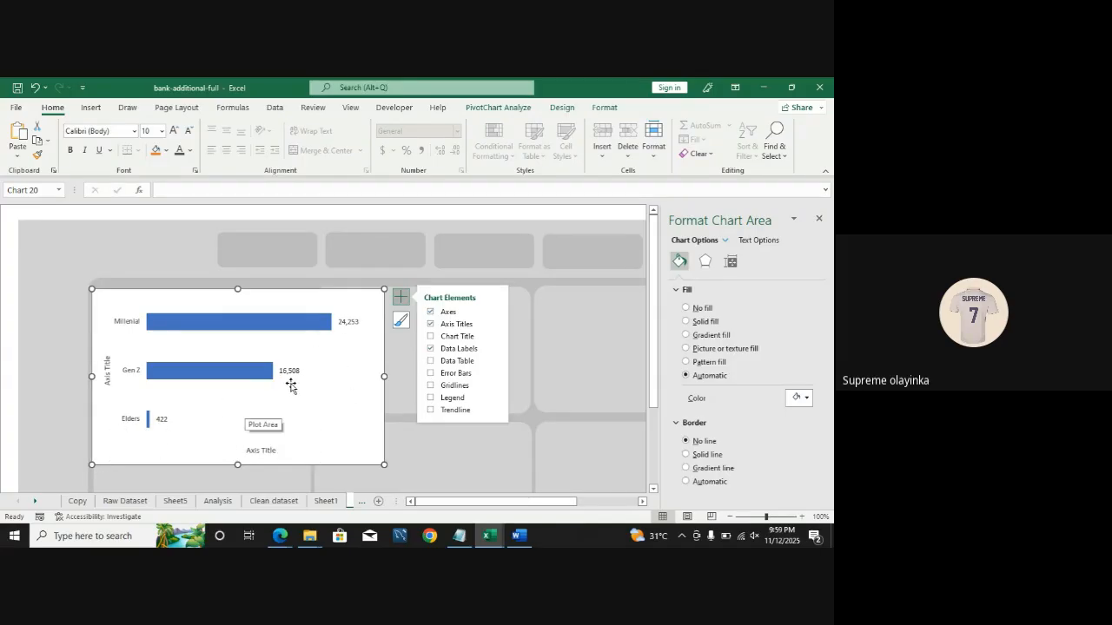
left_click(431, 361)
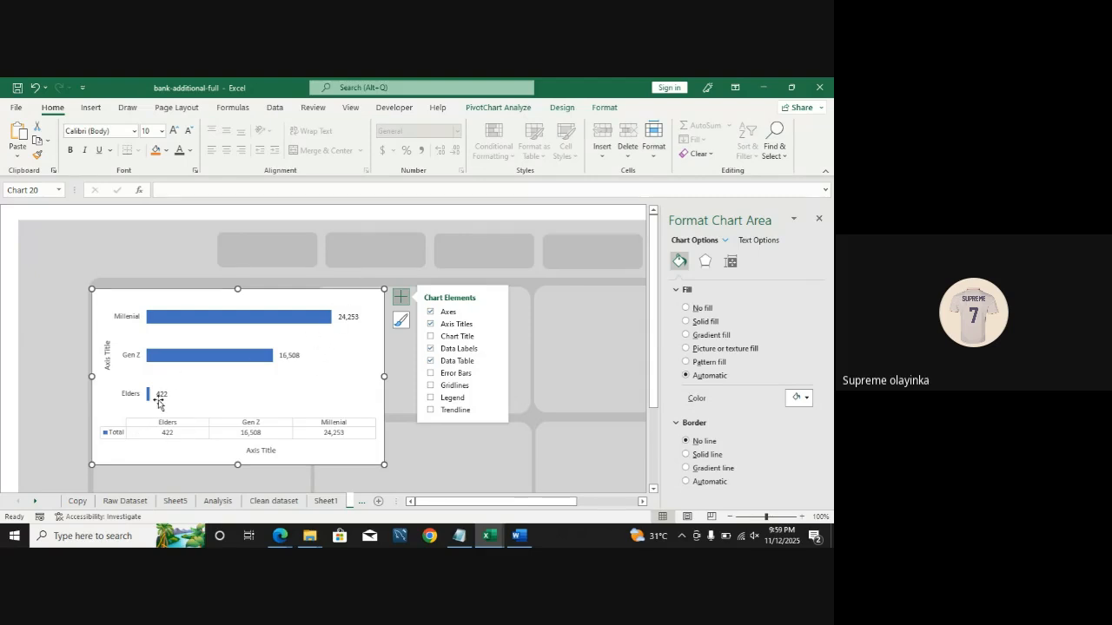
left_click(431, 361)
Step: Try error bars on the chart, and turn gridlines back on
left_click(430, 374)
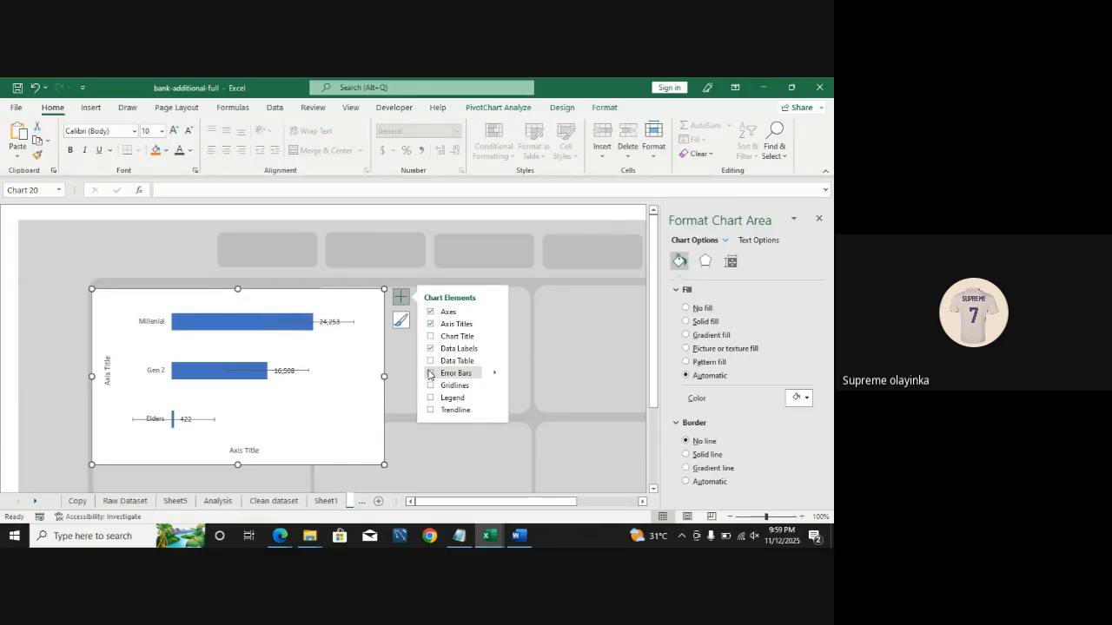
left_click(430, 373)
left_click(431, 386)
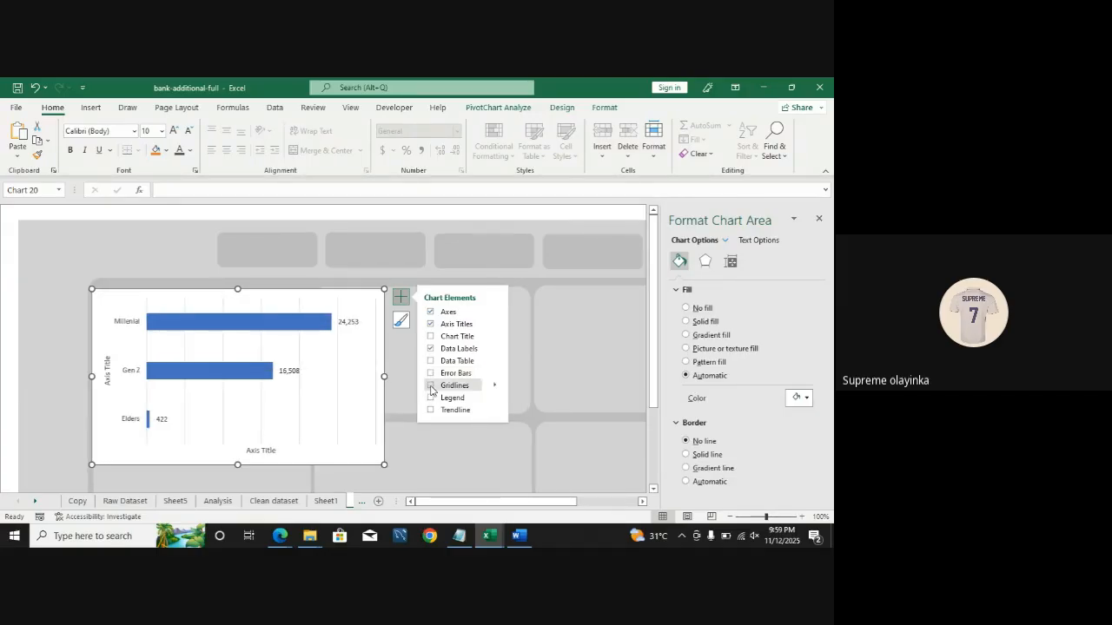
Step: Turn off the chart gridlines, briefly trying the legend and a trendline before removing them
left_click(430, 386)
left_click(431, 398)
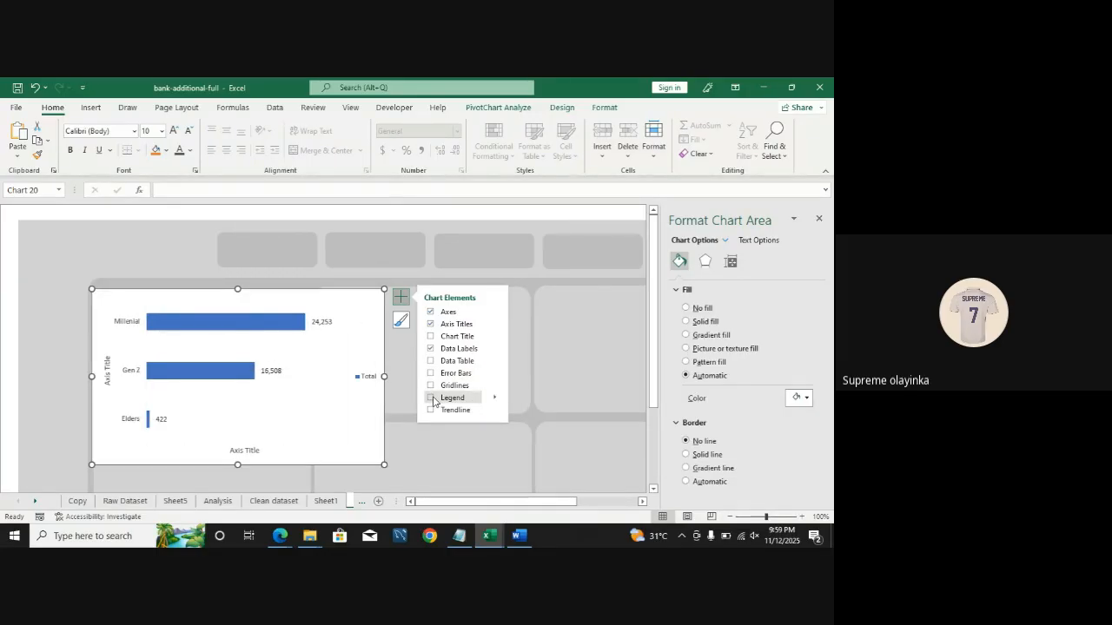
left_click(432, 398)
left_click(431, 410)
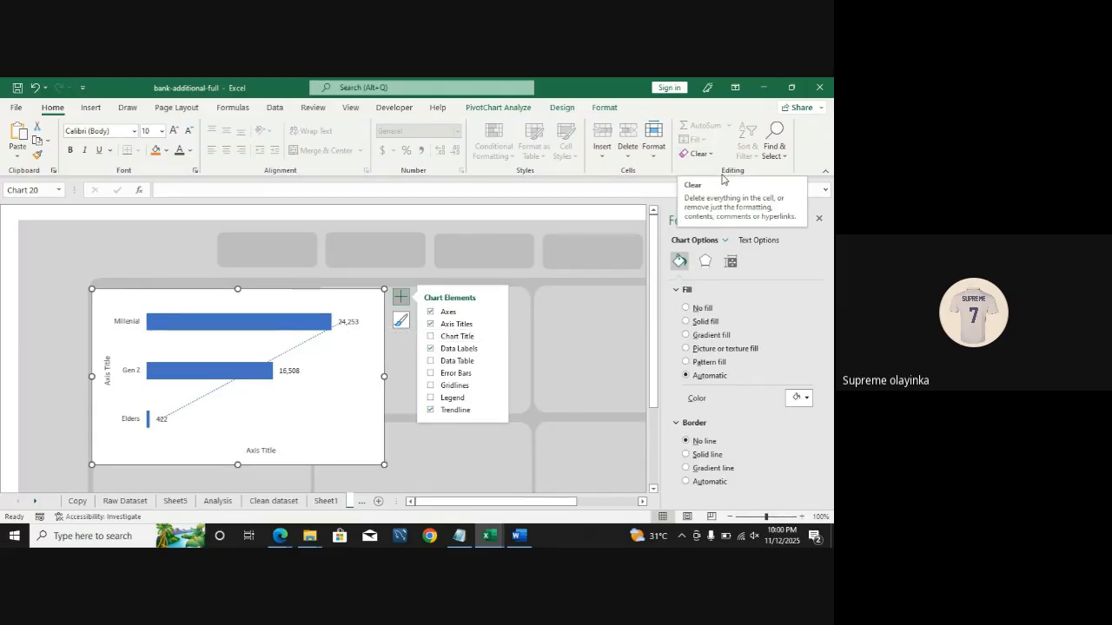
left_click(429, 411)
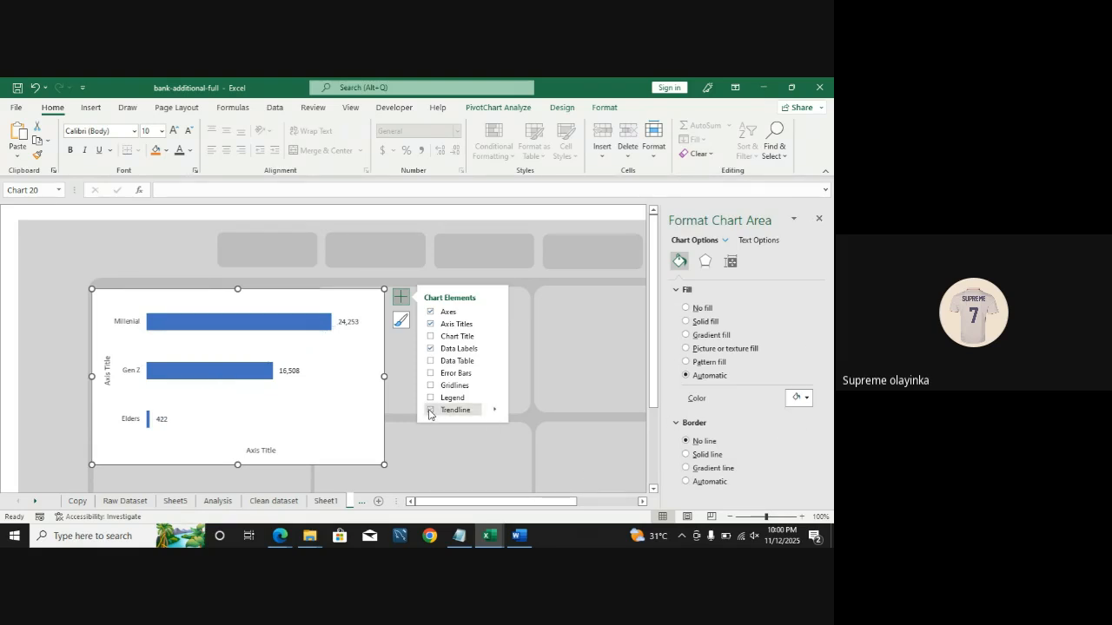
Step: Remove the axis titles, show the chart title, and delete the horizontal value axis
left_click(434, 325)
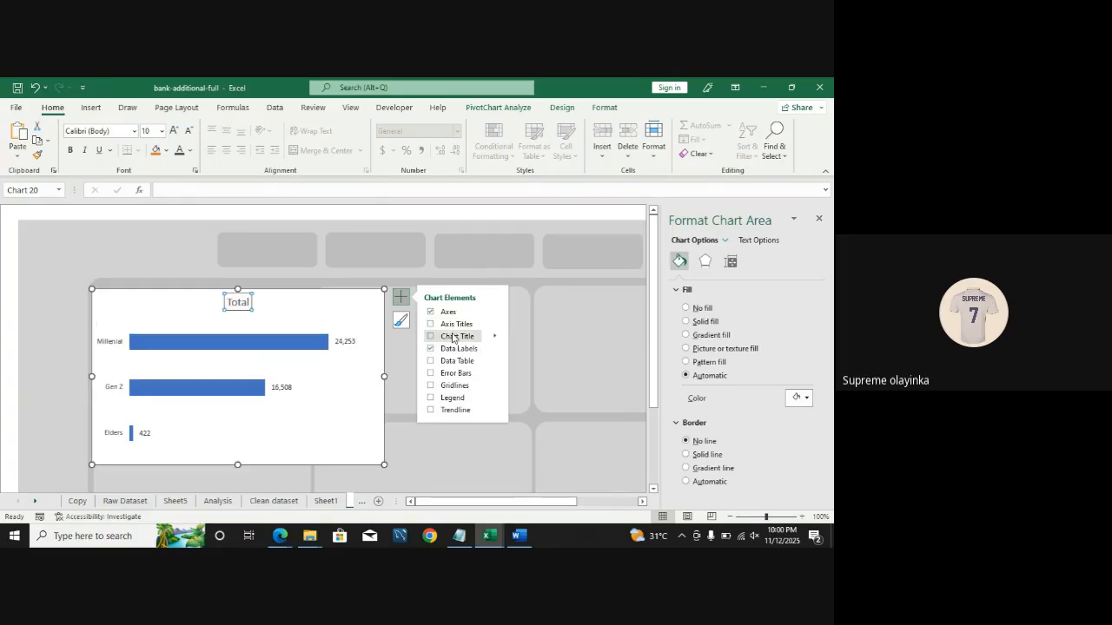
left_click(430, 337)
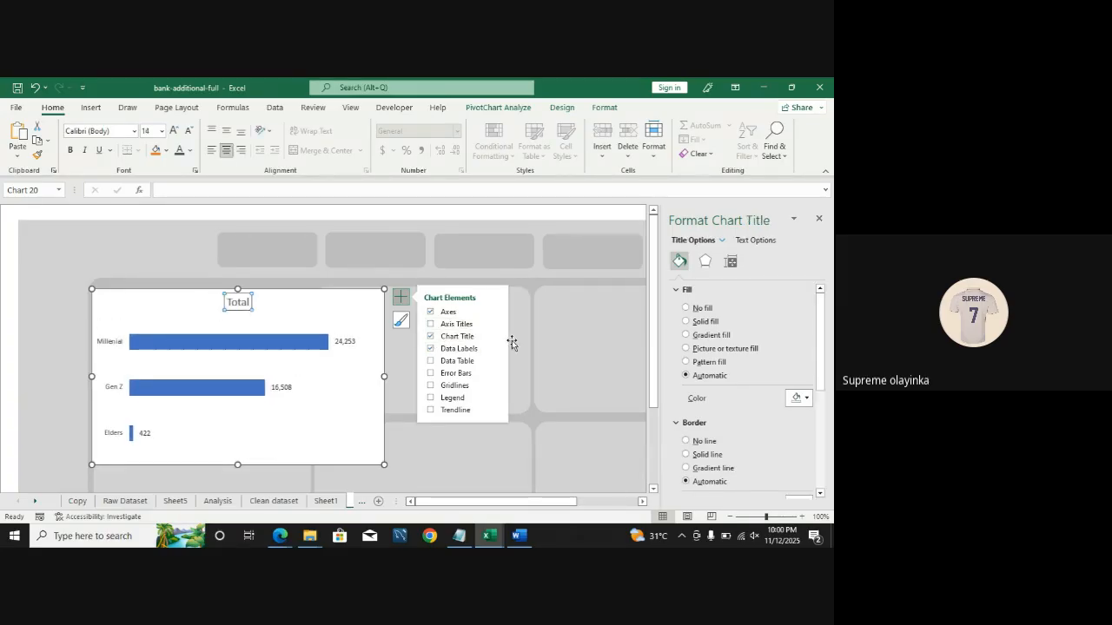
left_click(431, 312)
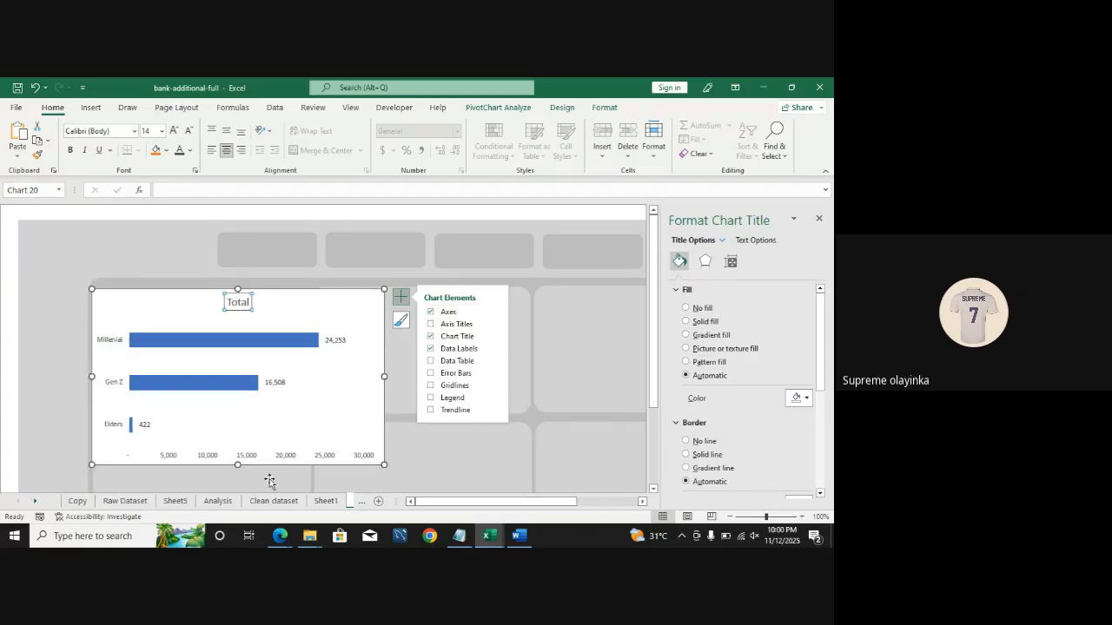
left_click(250, 456)
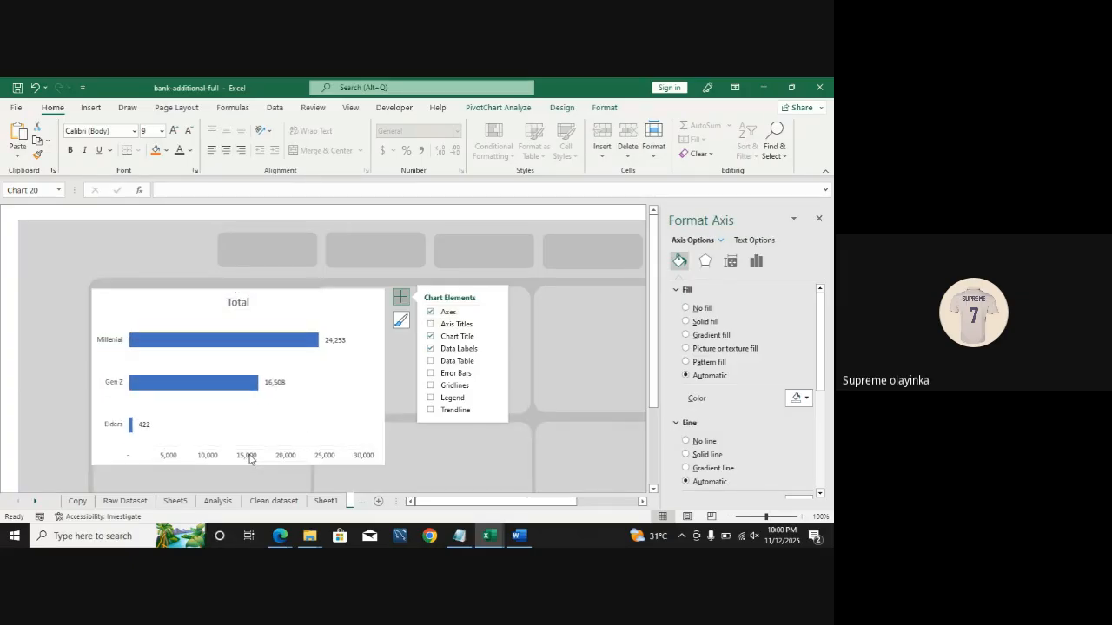
key("Delete")
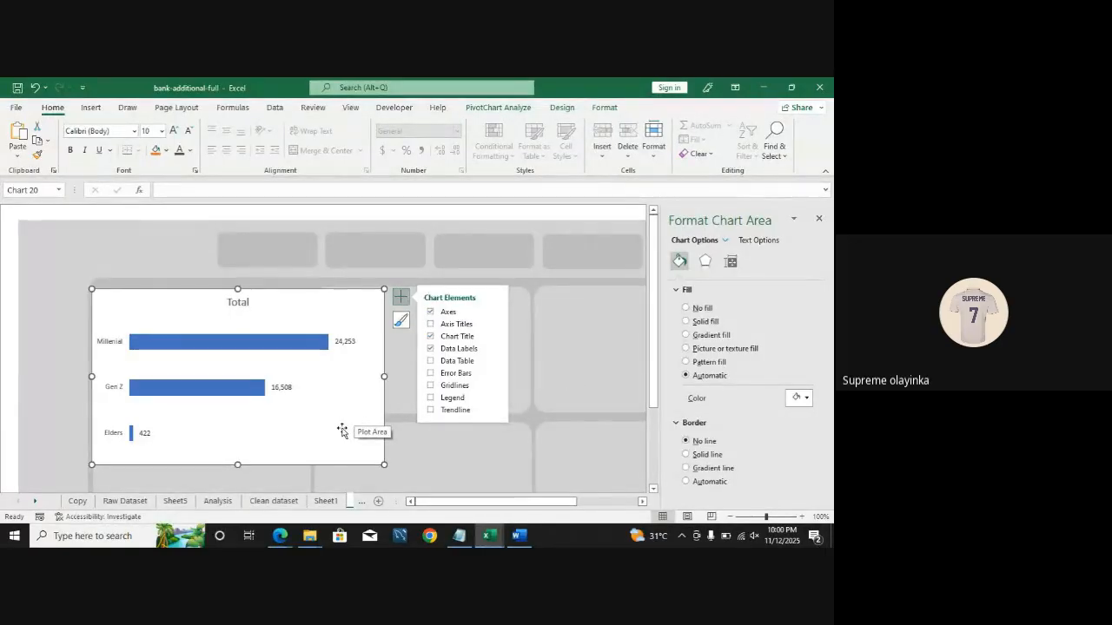
Step: Set the chart area fill to No fill and deselect the chart
left_click(685, 322)
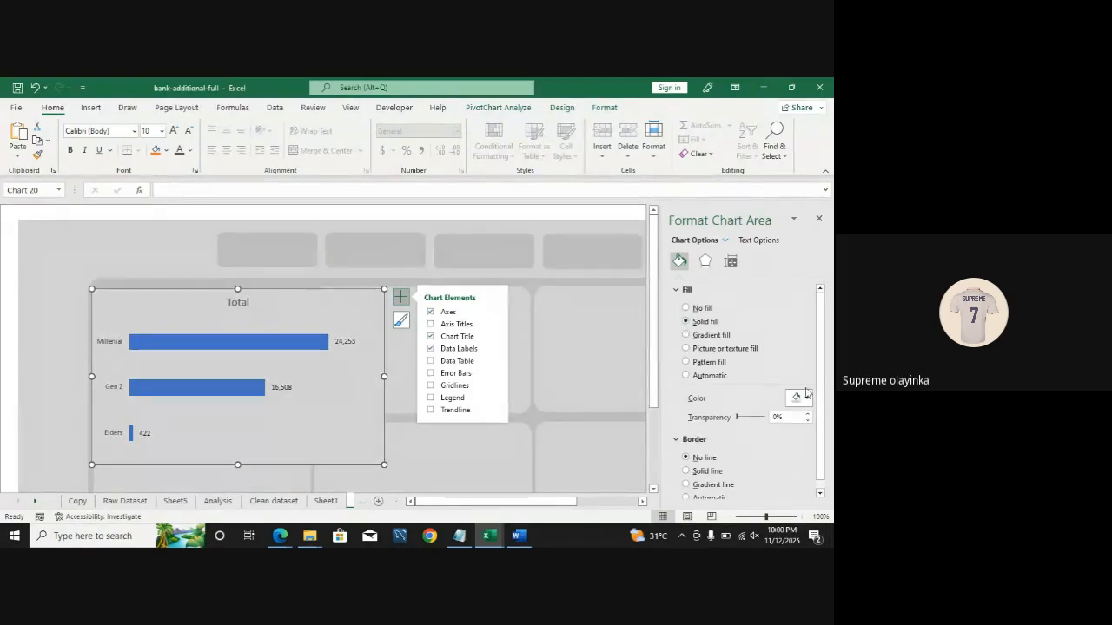
left_click(687, 309)
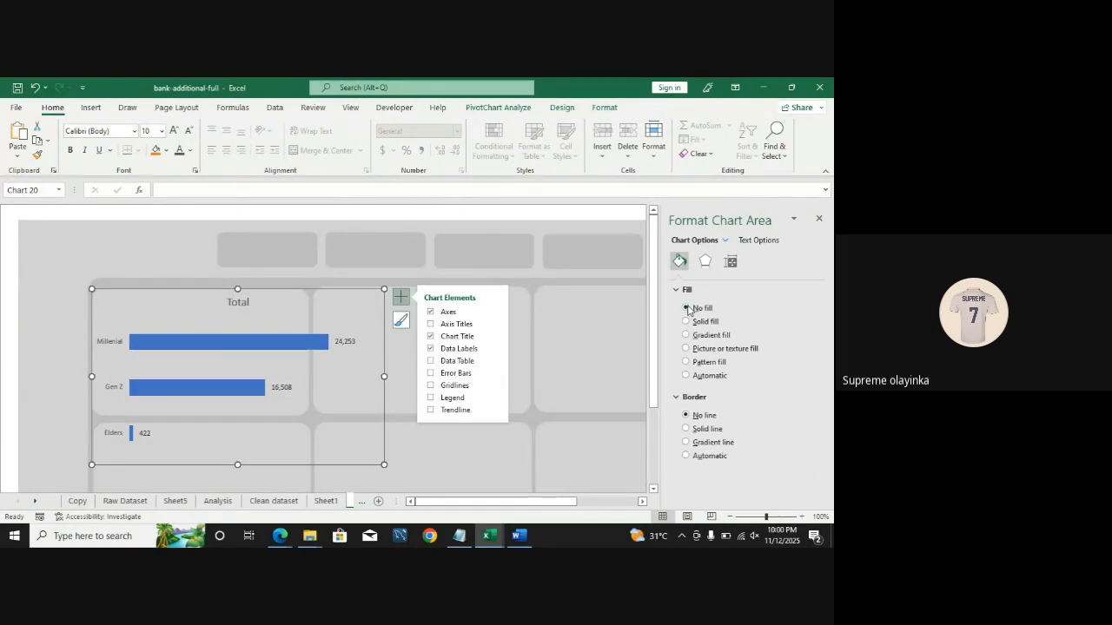
left_click(12, 241)
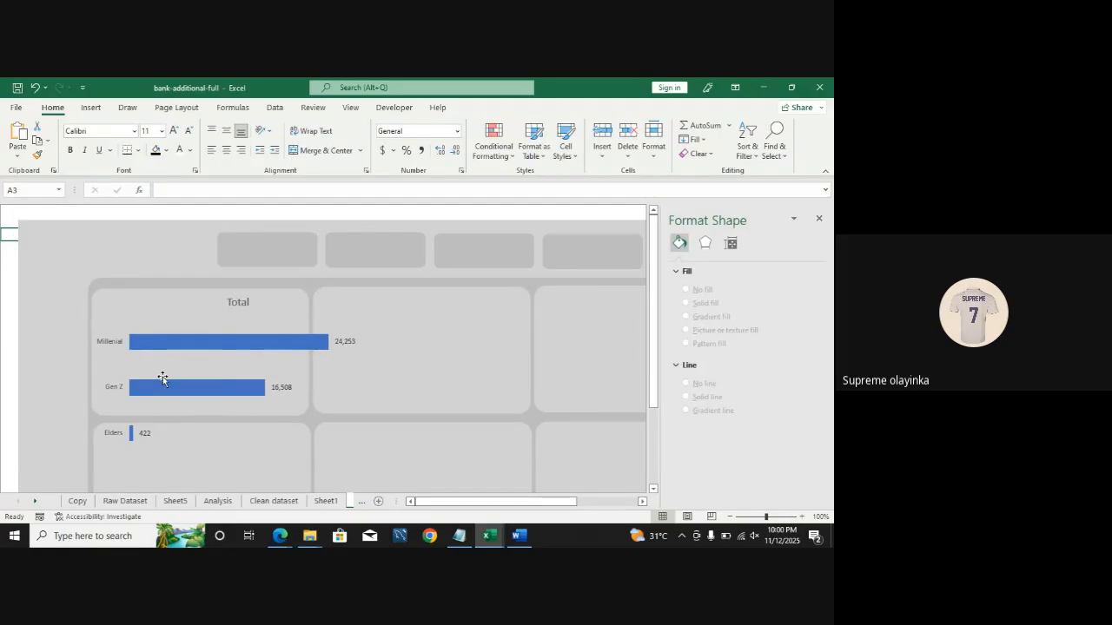
Step: Resize the chart to fit inside the first dashboard card
left_click(231, 347)
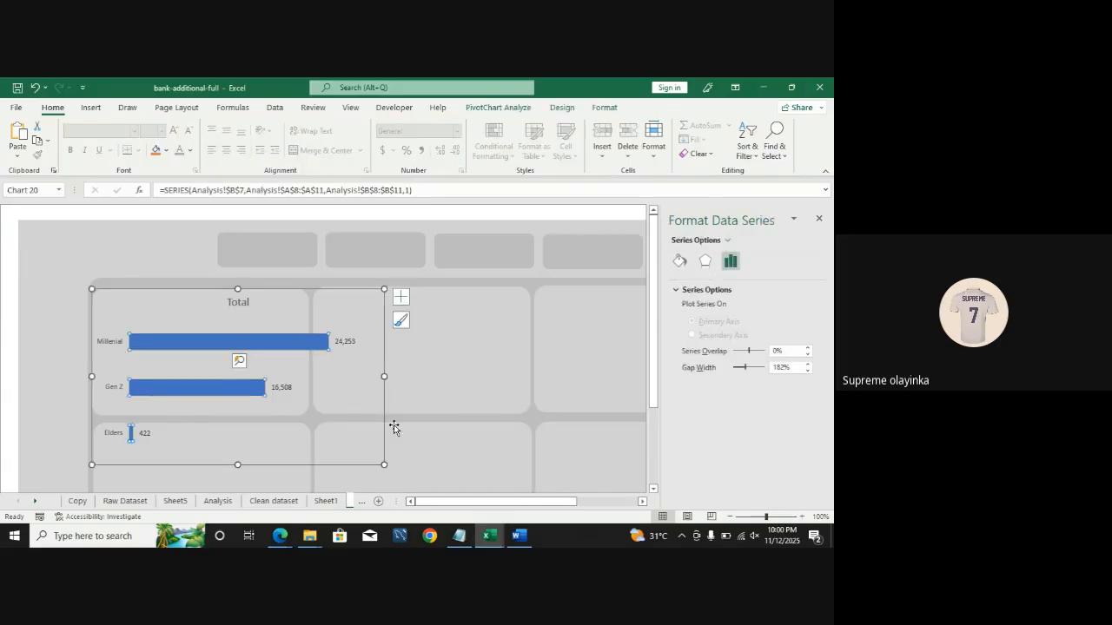
left_click_drag(382, 465, 310, 417)
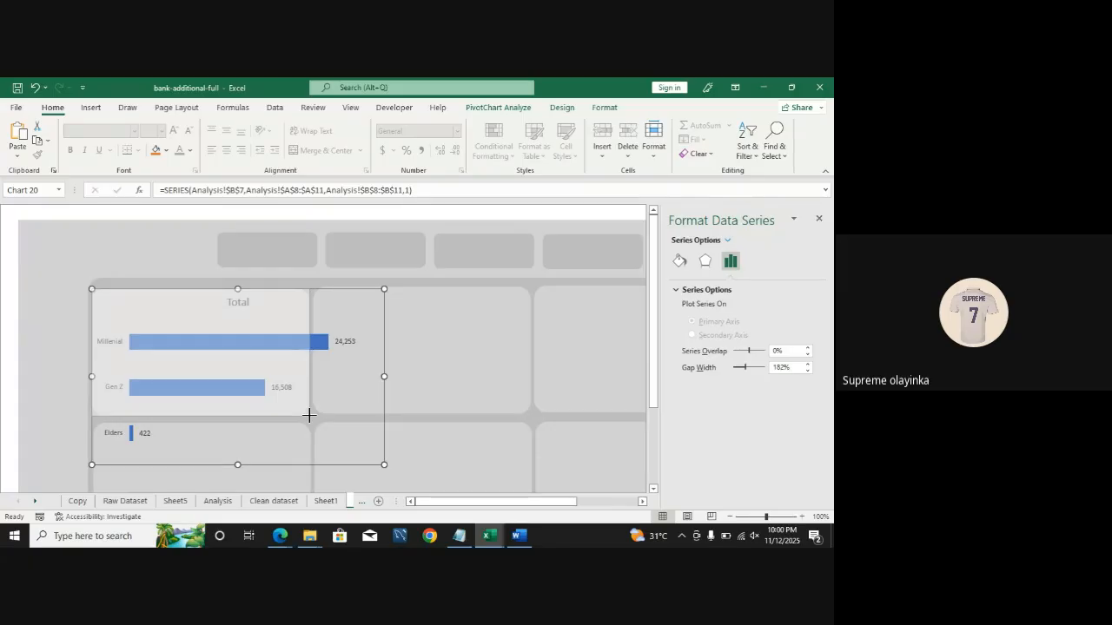
left_click_drag(309, 415, 310, 416)
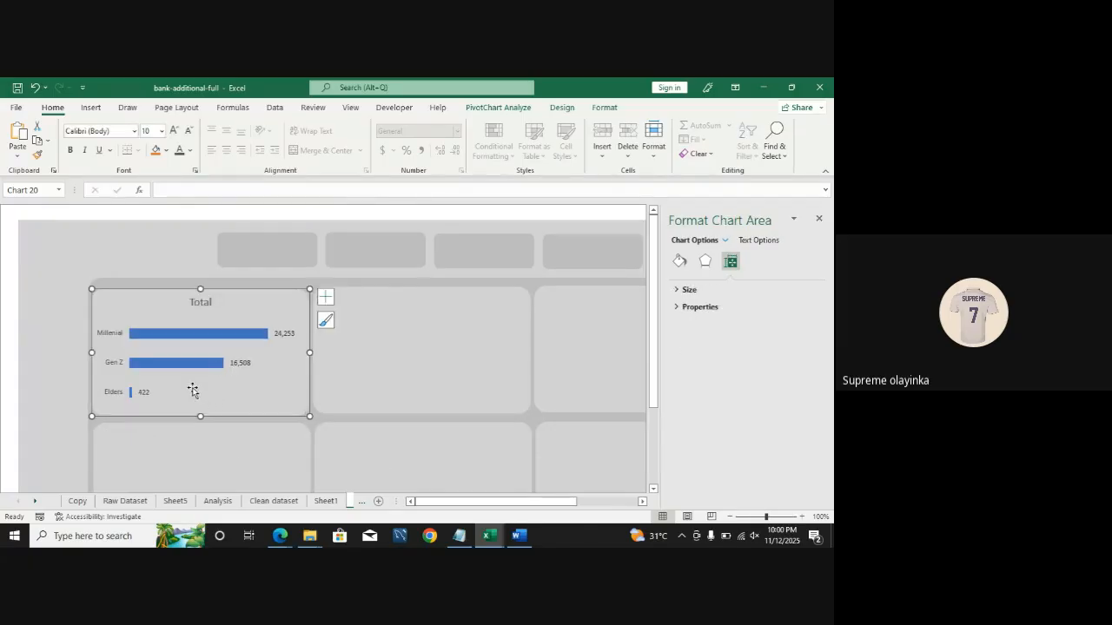
Step: Set the bars' fill to the custom gray hex color #928E85, checking the gray code in the browser
left_click(202, 340)
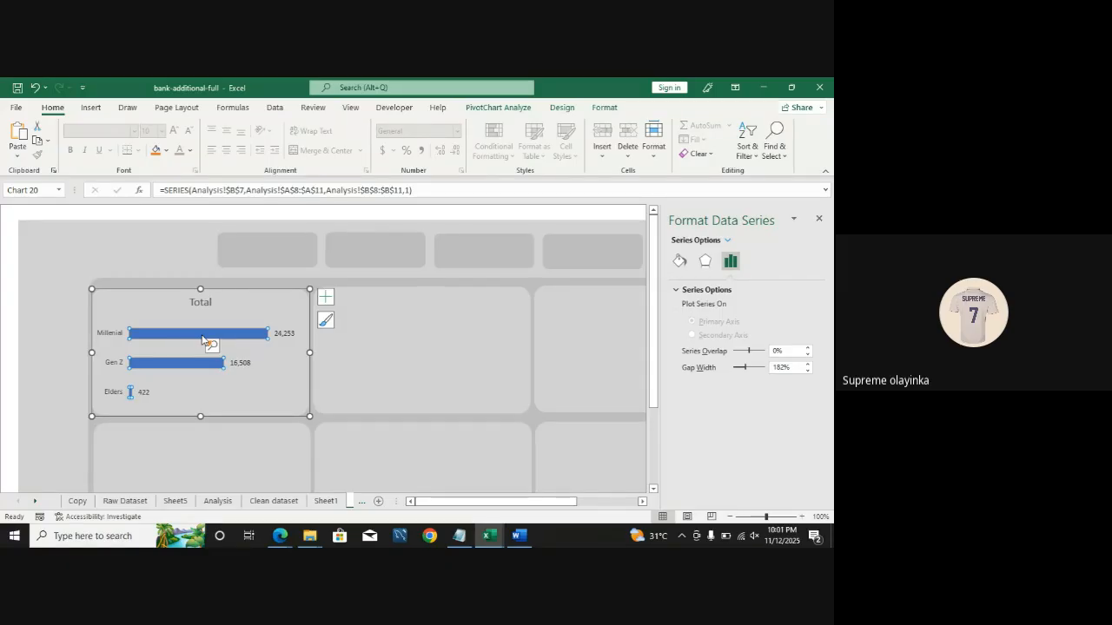
left_click(679, 261)
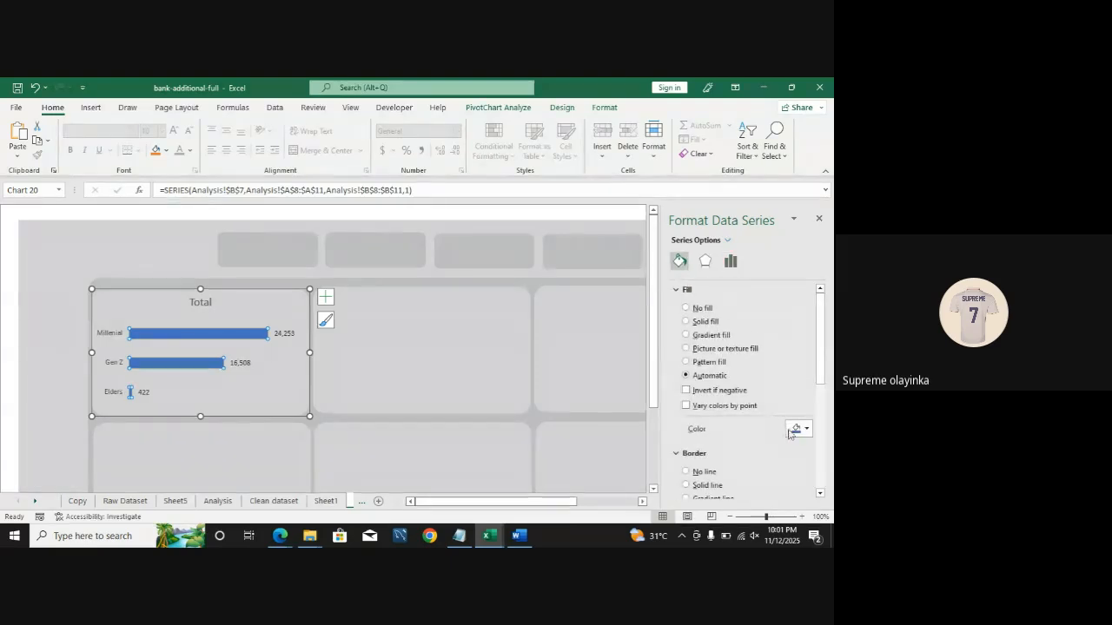
left_click(807, 429)
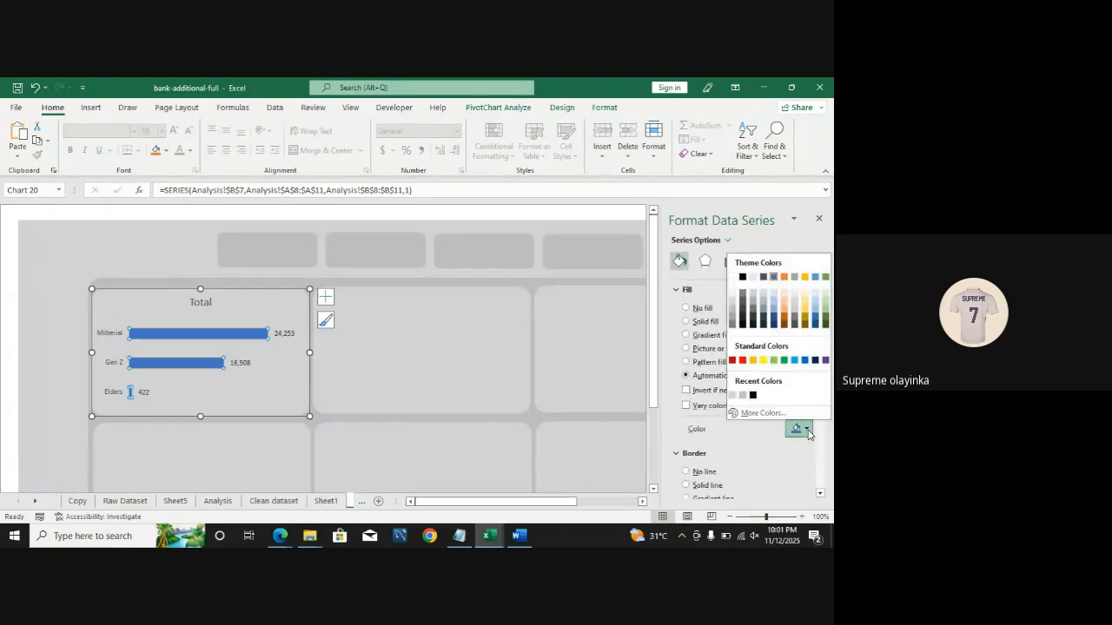
left_click(759, 413)
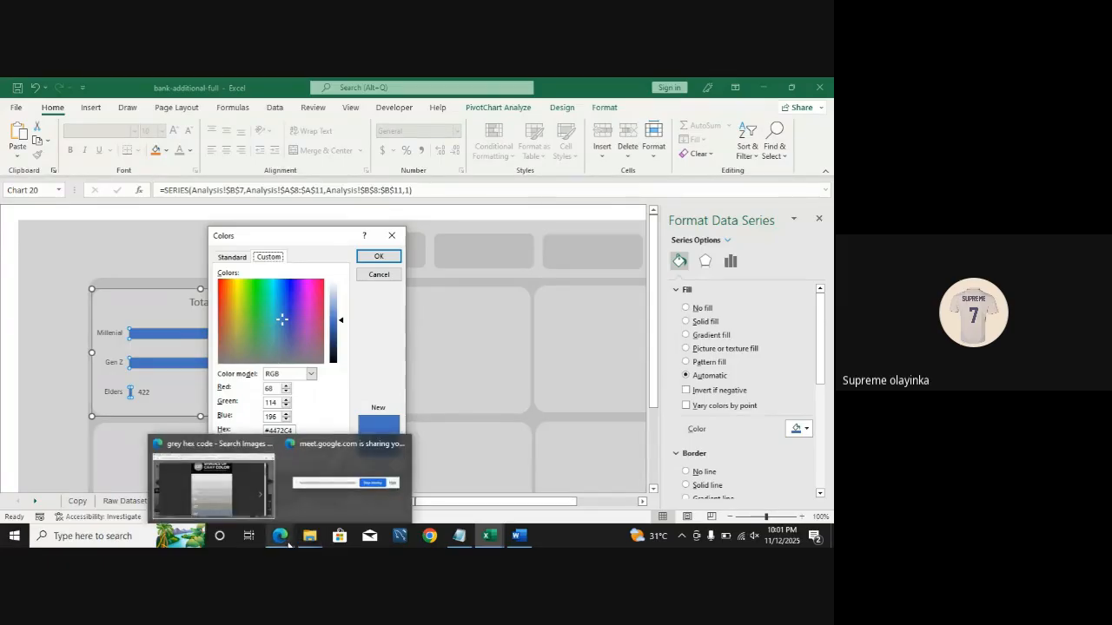
left_click(284, 455)
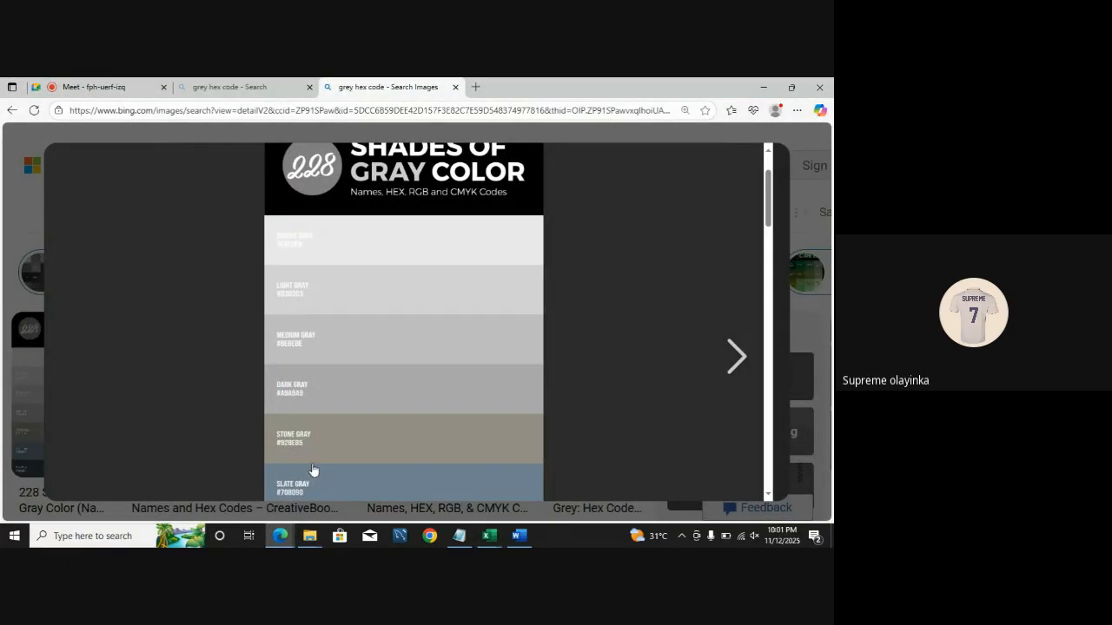
mouse_move(524, 539)
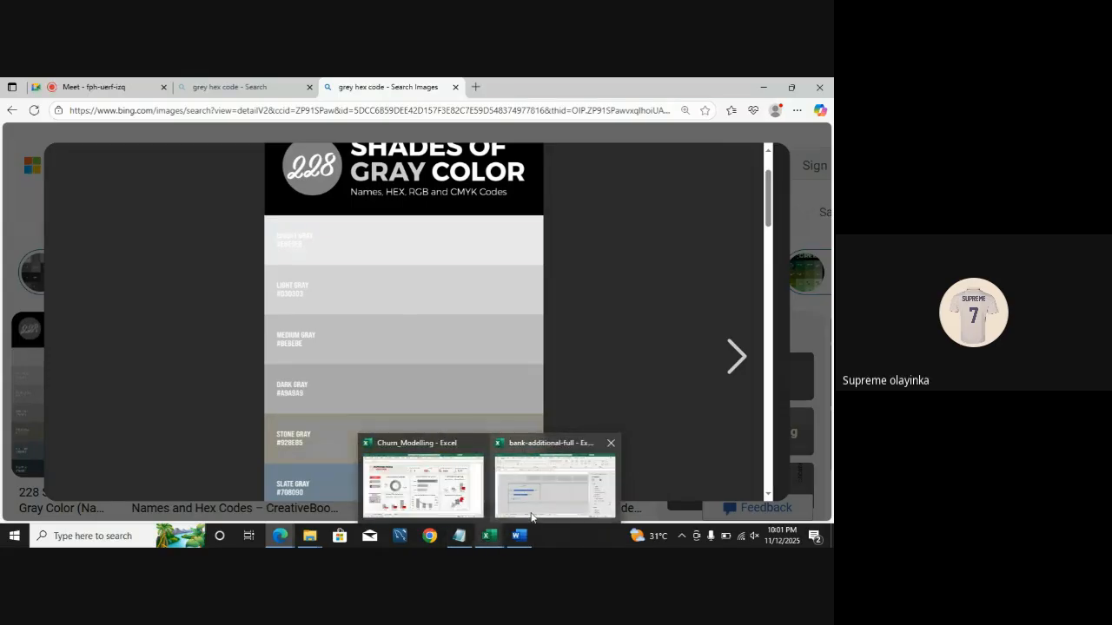
left_click(531, 518)
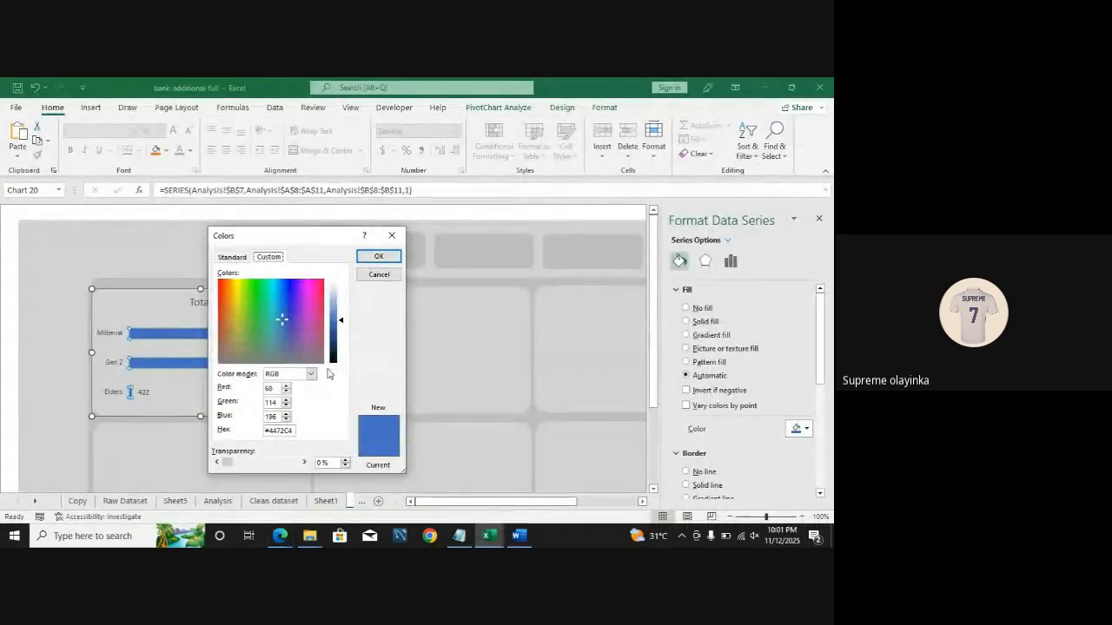
double_click(273, 429)
type("4")
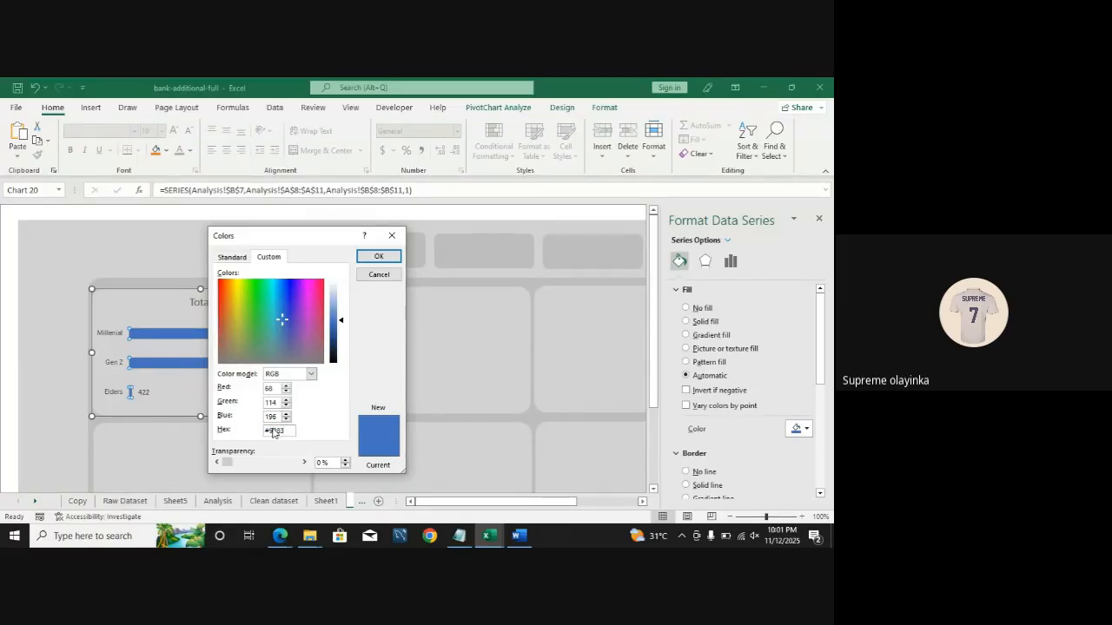
type("28e")
mouse_move(283, 539)
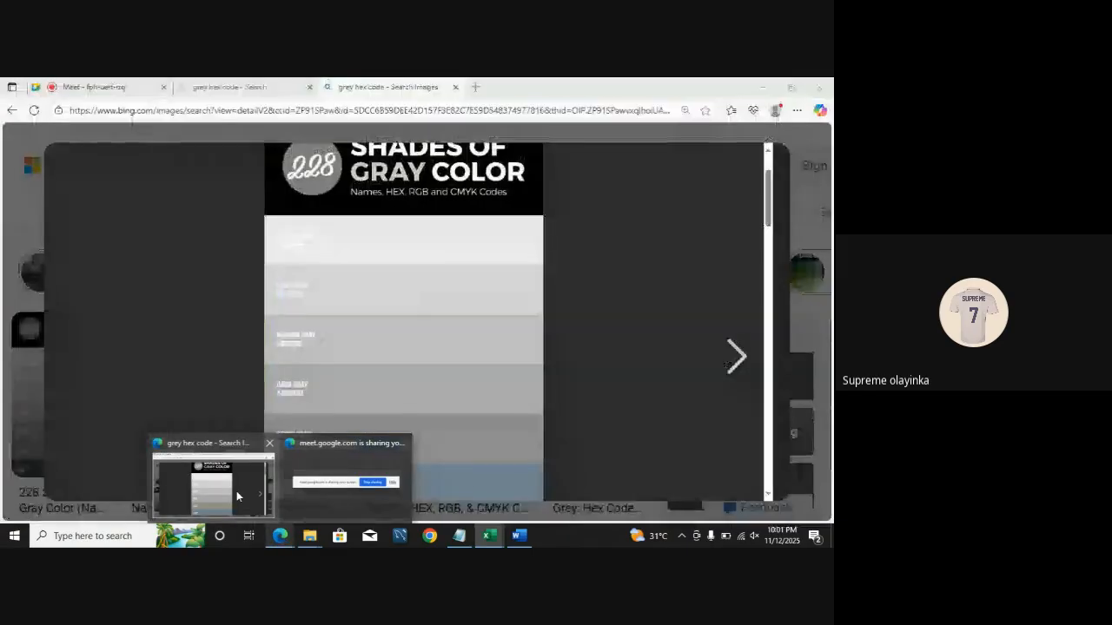
left_click(237, 492)
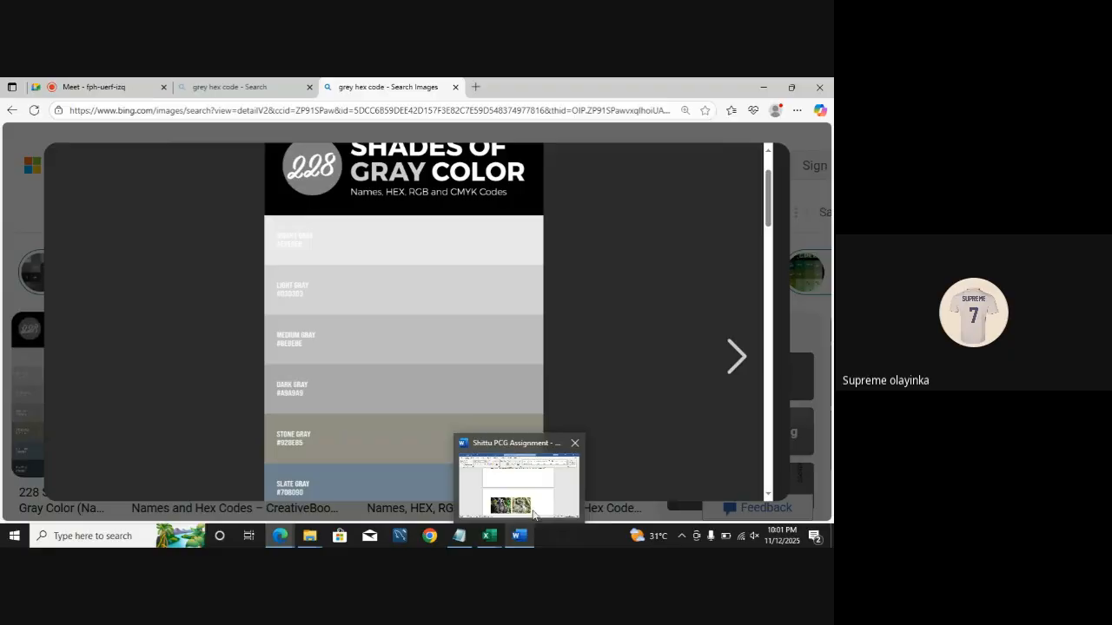
mouse_move(495, 542)
left_click(556, 486)
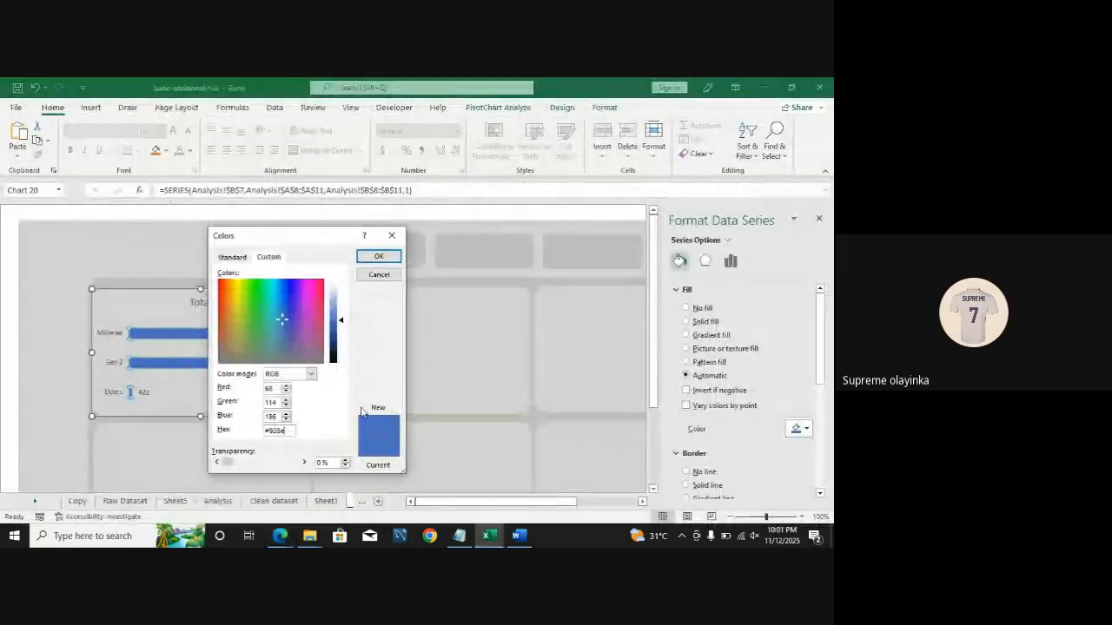
type("5")
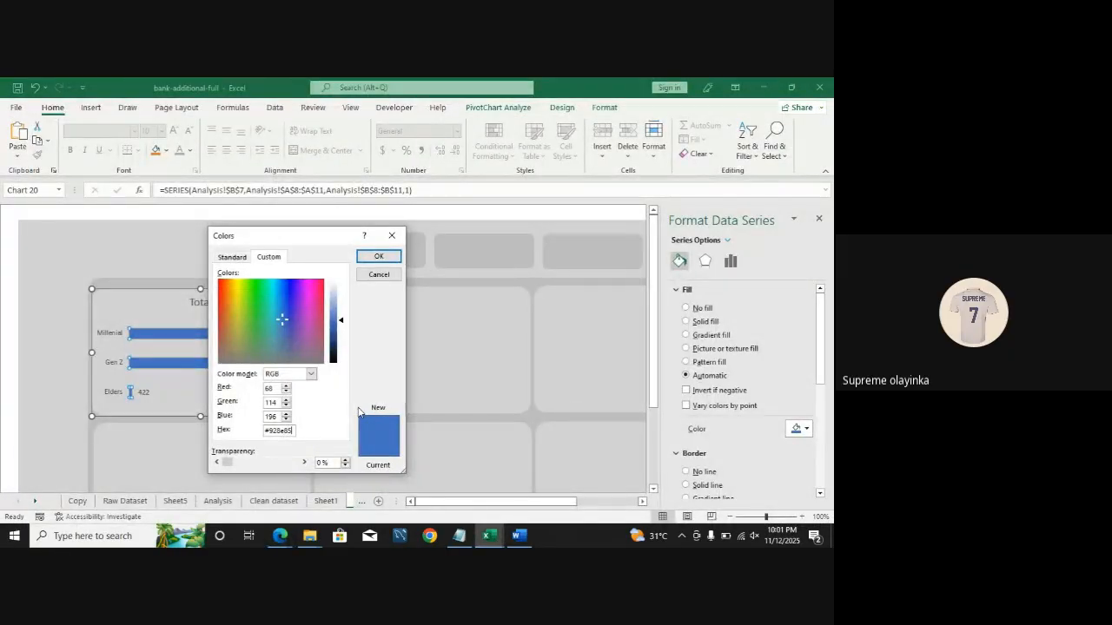
left_click(379, 257)
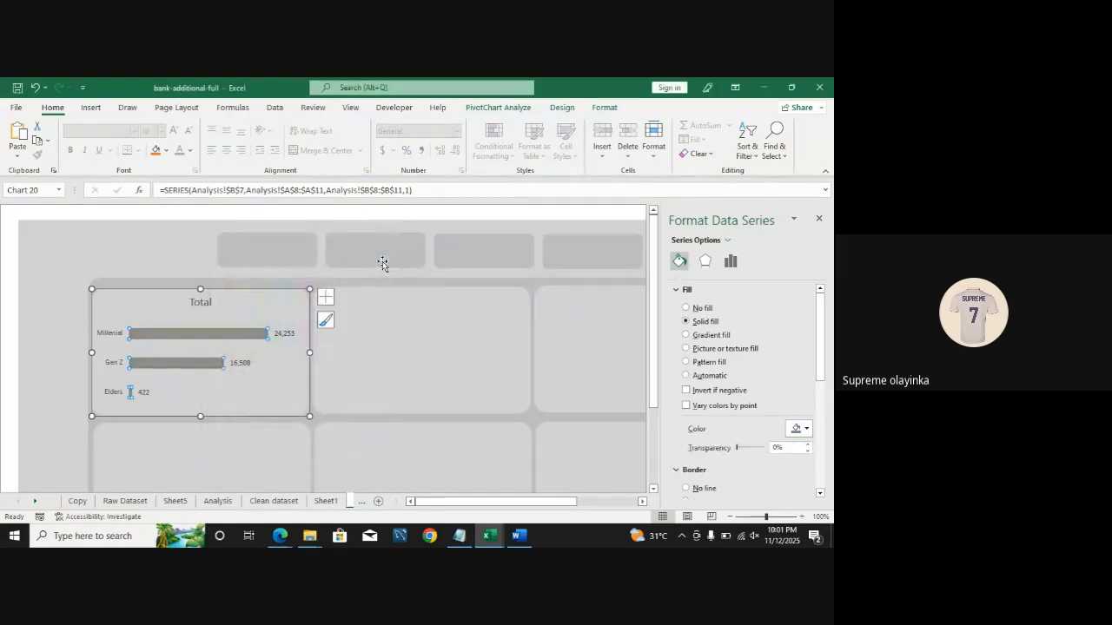
left_click_drag(310, 352, 310, 355)
left_click(310, 354)
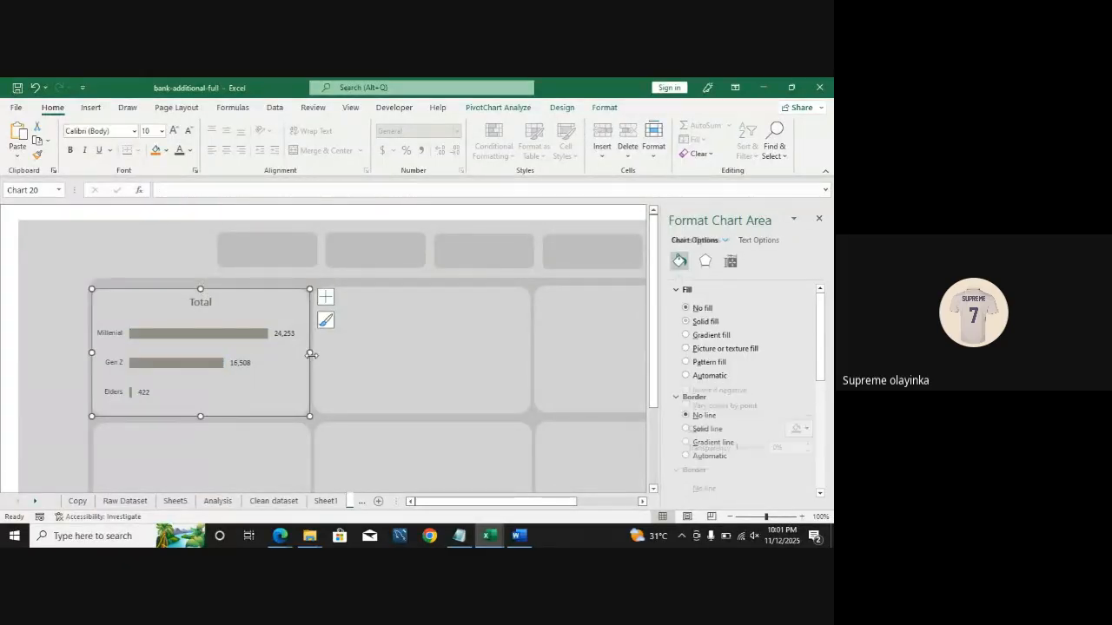
left_click(7, 320)
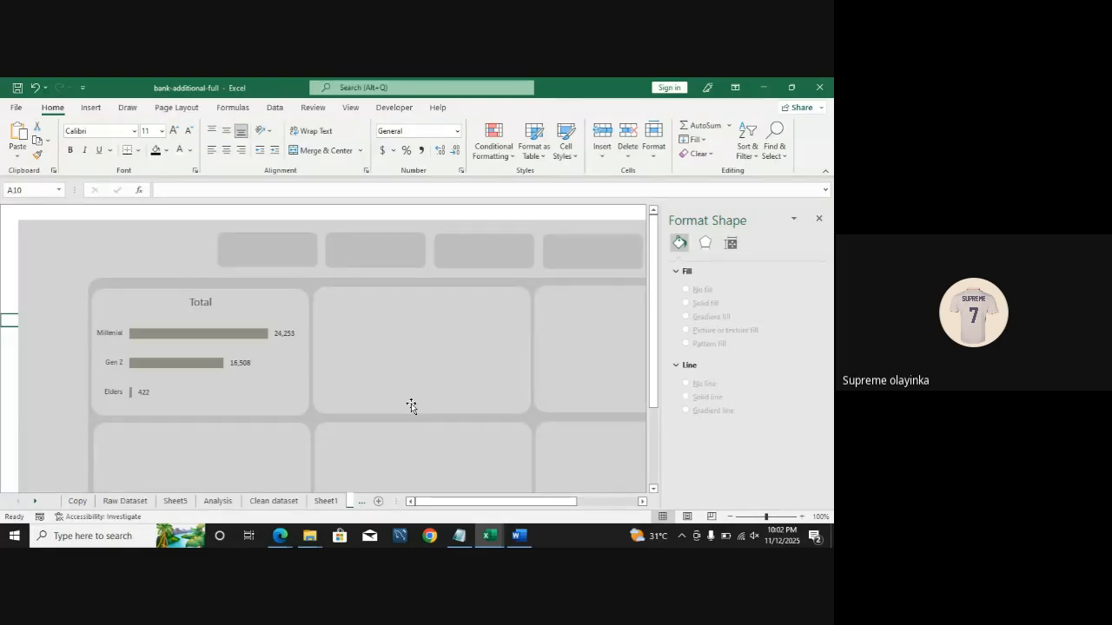
Step: Open the bars' custom fill color, compare its hex code with the gray code shown in the browser, and confirm it
left_click(217, 333)
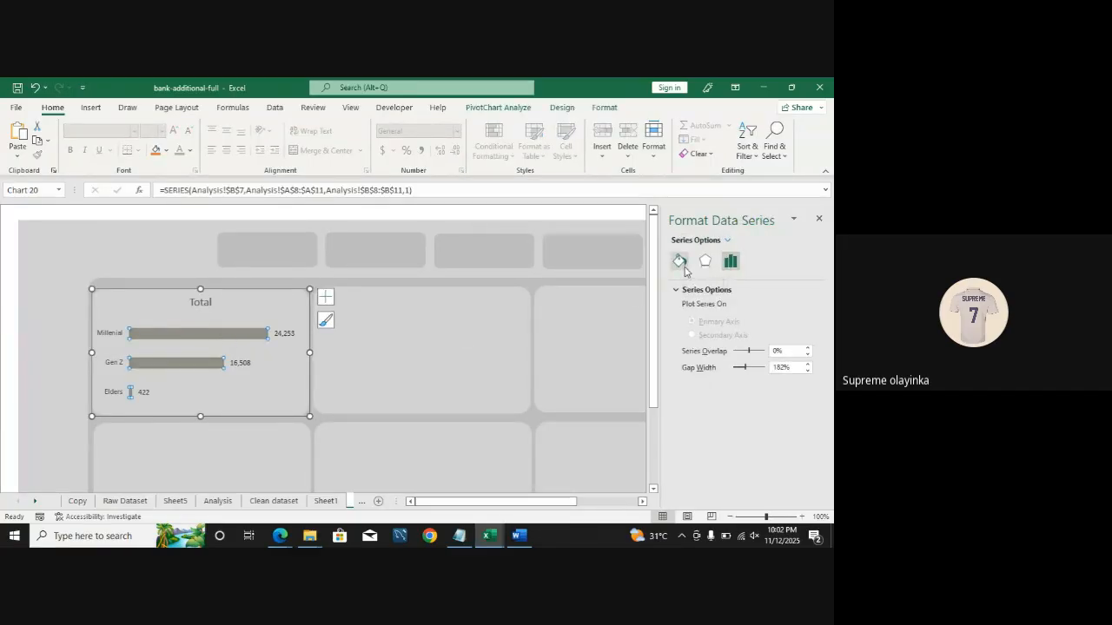
left_click(683, 265)
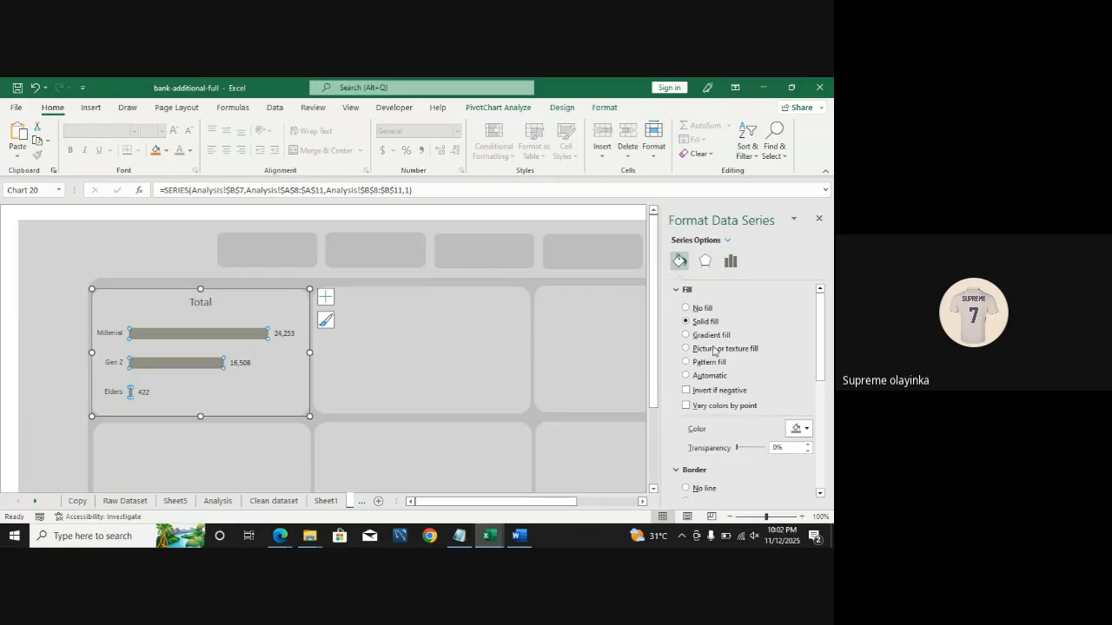
left_click(806, 428)
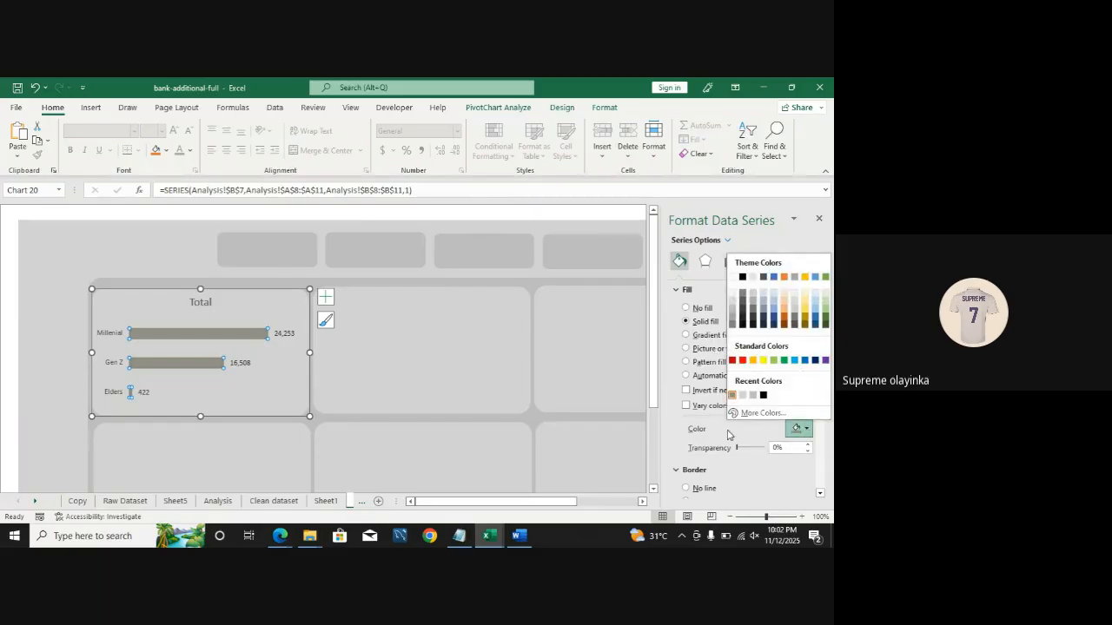
left_click(776, 415)
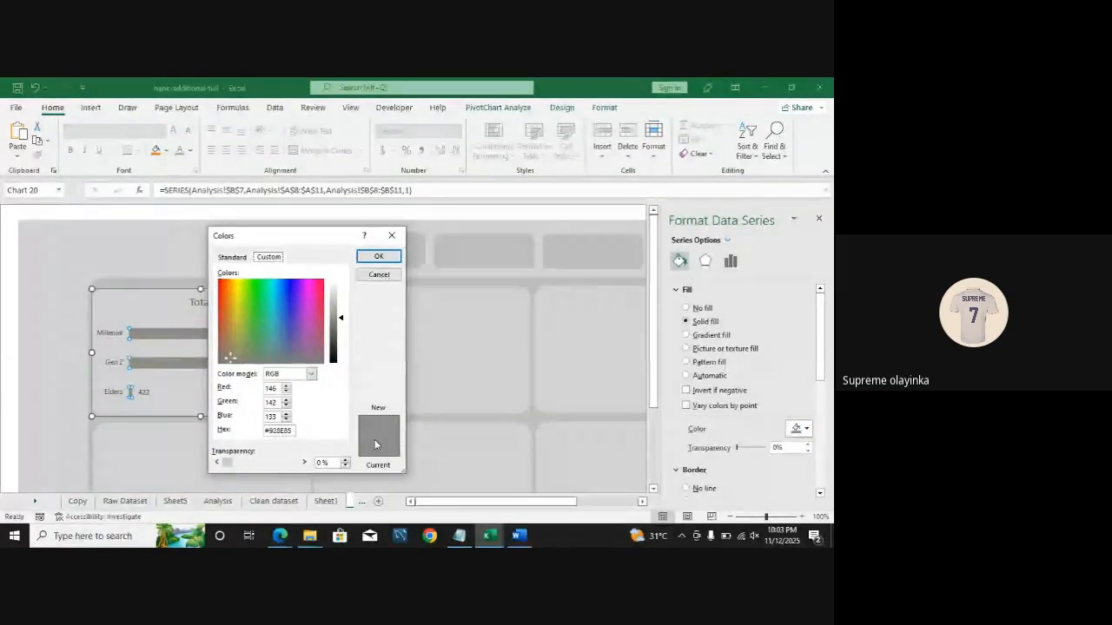
mouse_move(279, 536)
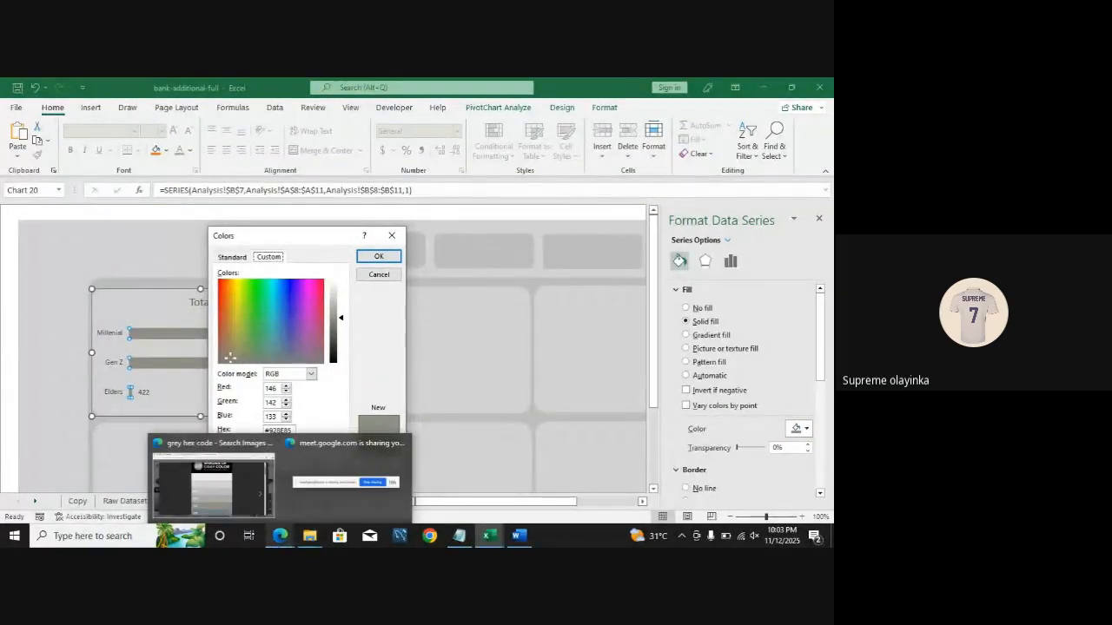
left_click(222, 501)
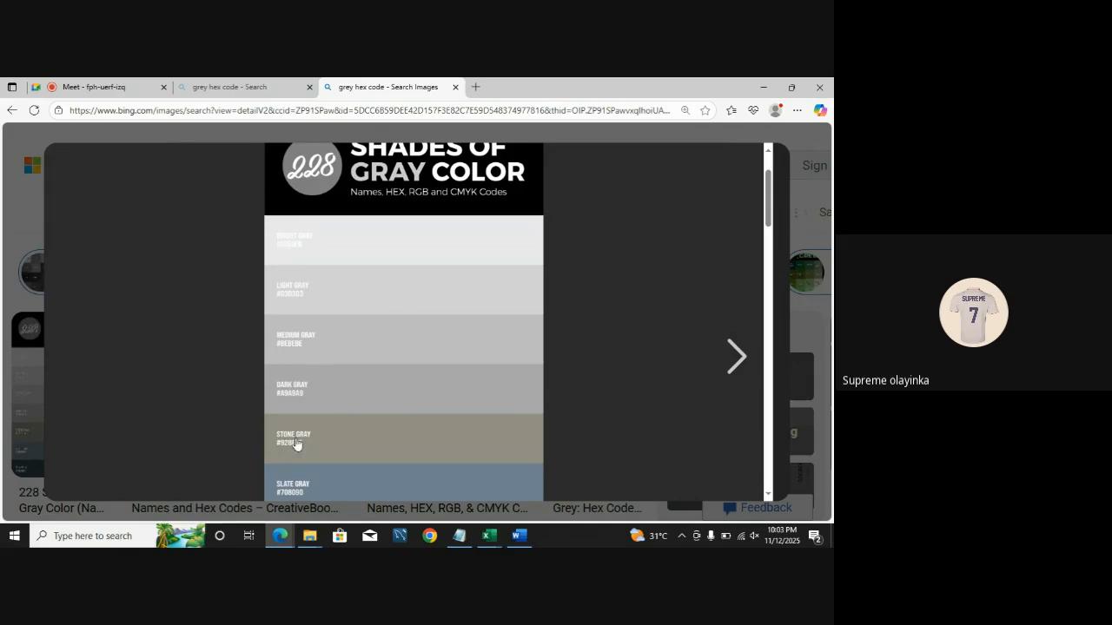
mouse_move(494, 545)
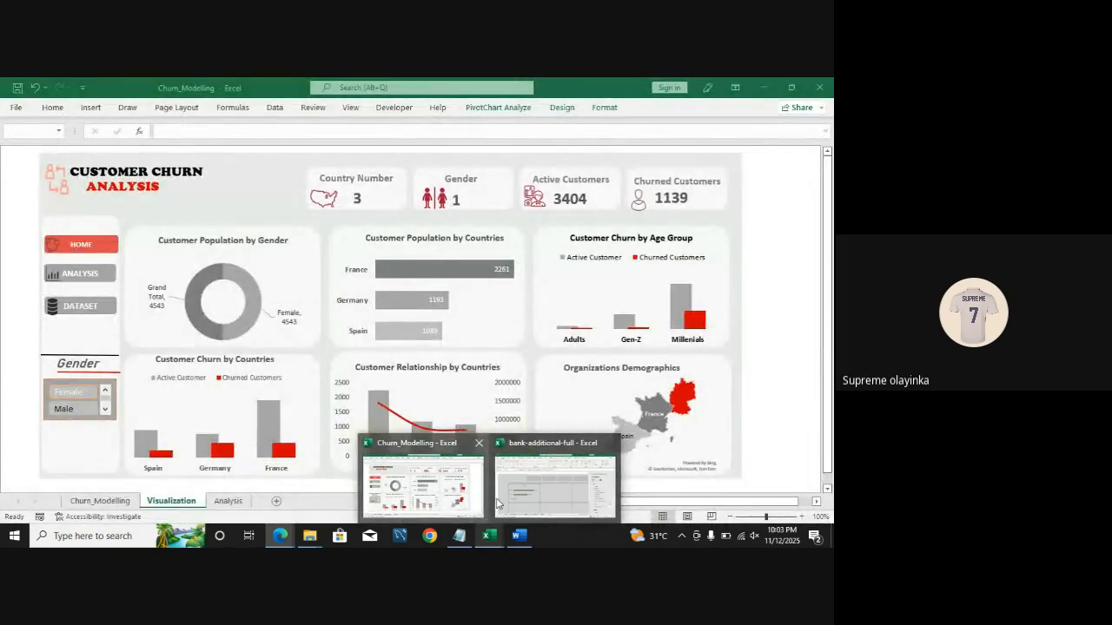
left_click(498, 504)
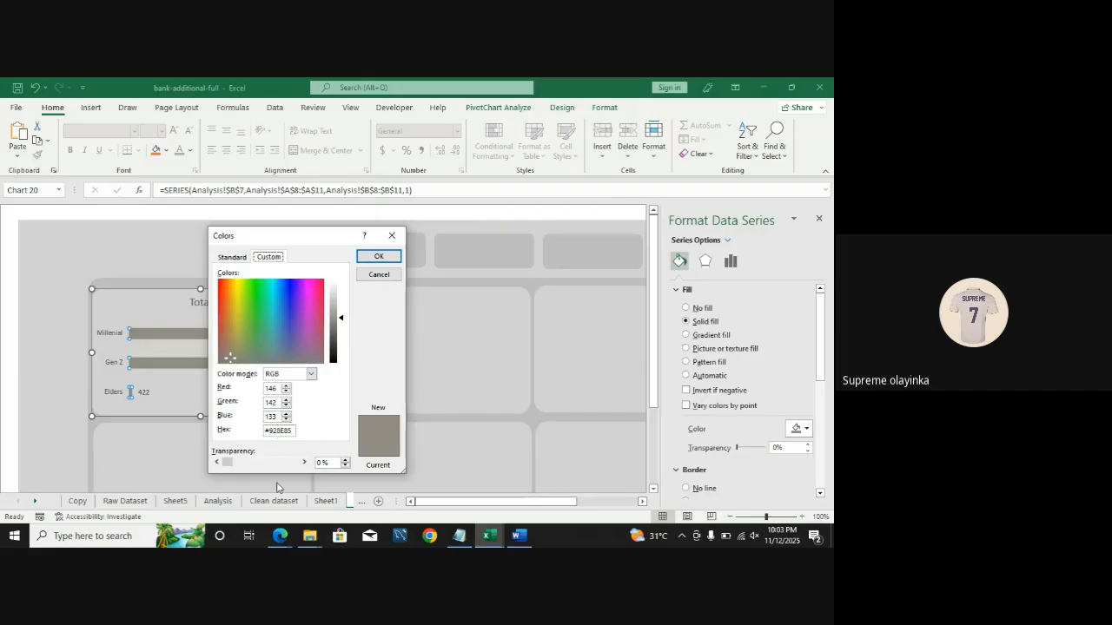
left_click(386, 255)
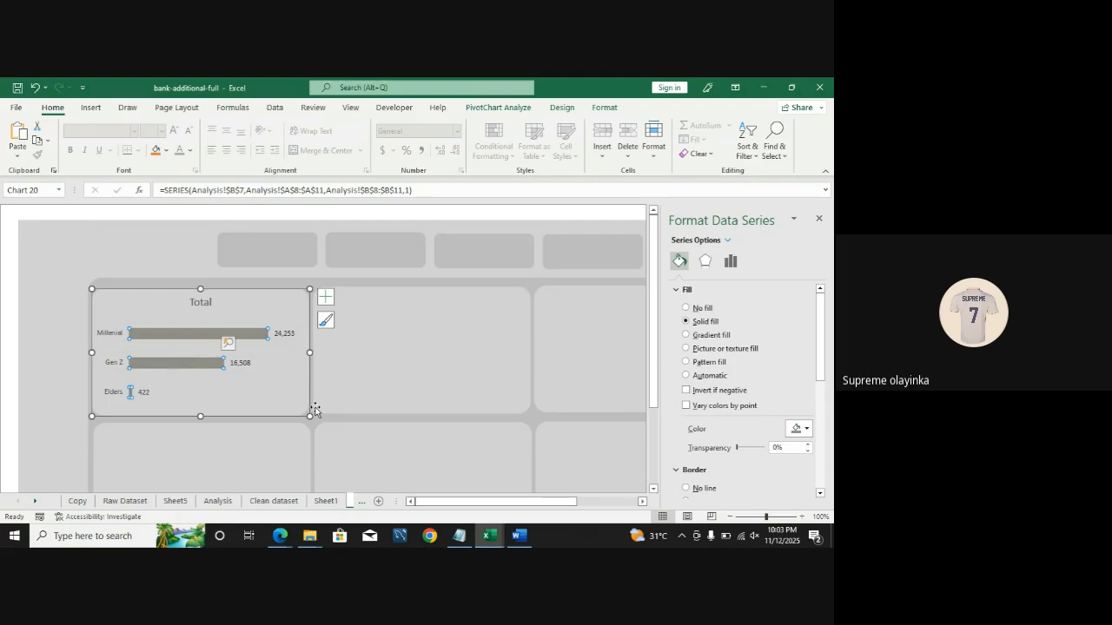
Step: Insert a recommended clustered column PivotChart from the marital status PivotTable on the Analysis sheet
left_click(9, 257)
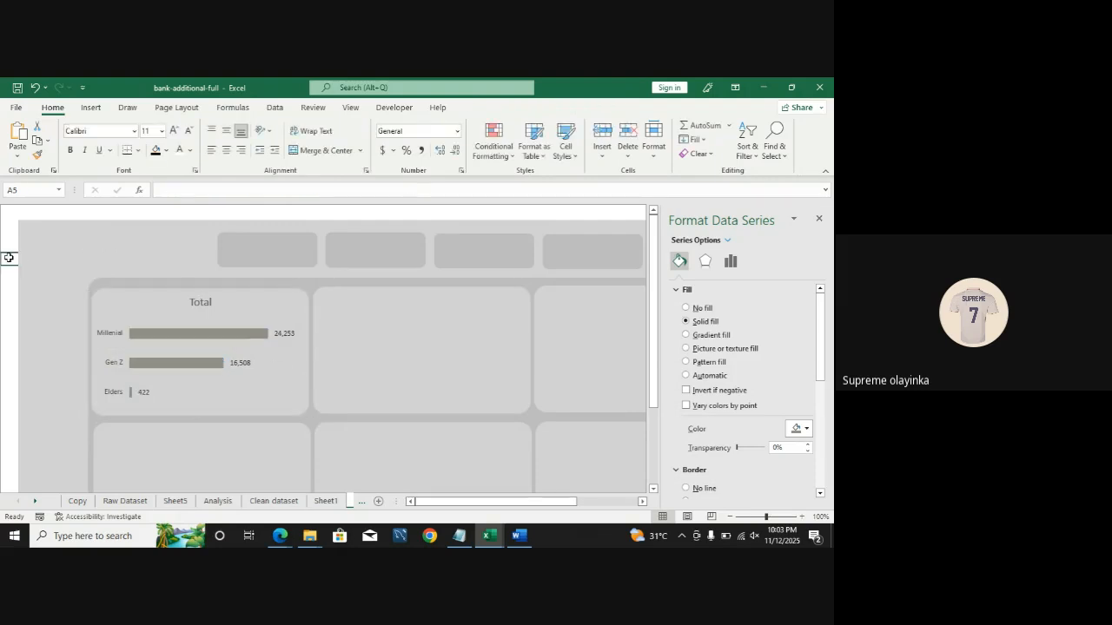
left_click(218, 502)
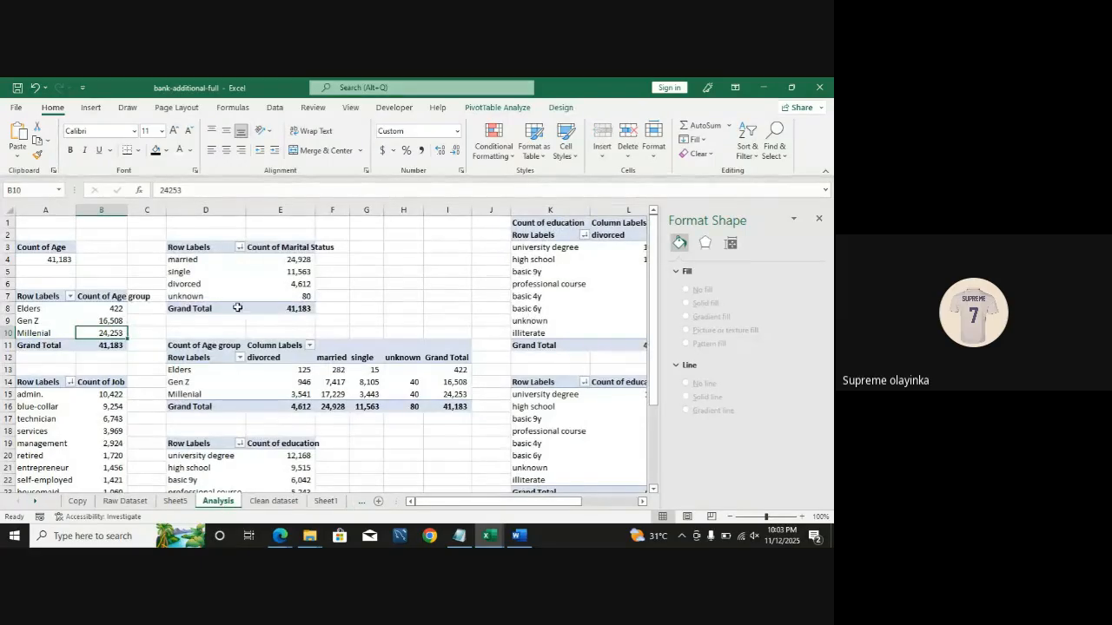
left_click_drag(227, 297, 213, 277)
left_click(299, 272)
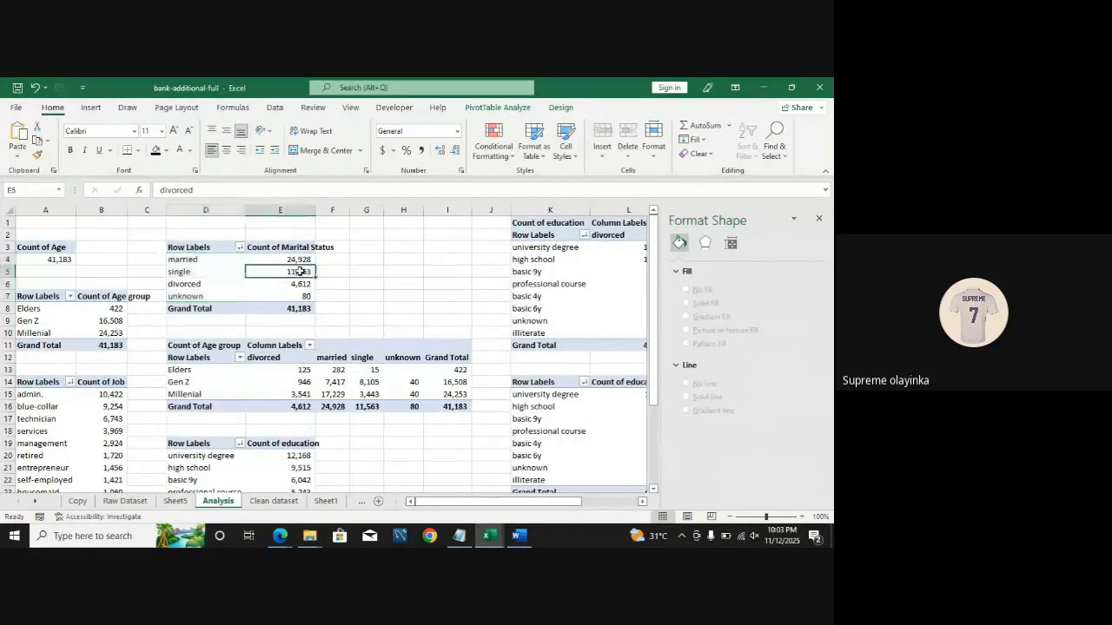
left_click(91, 107)
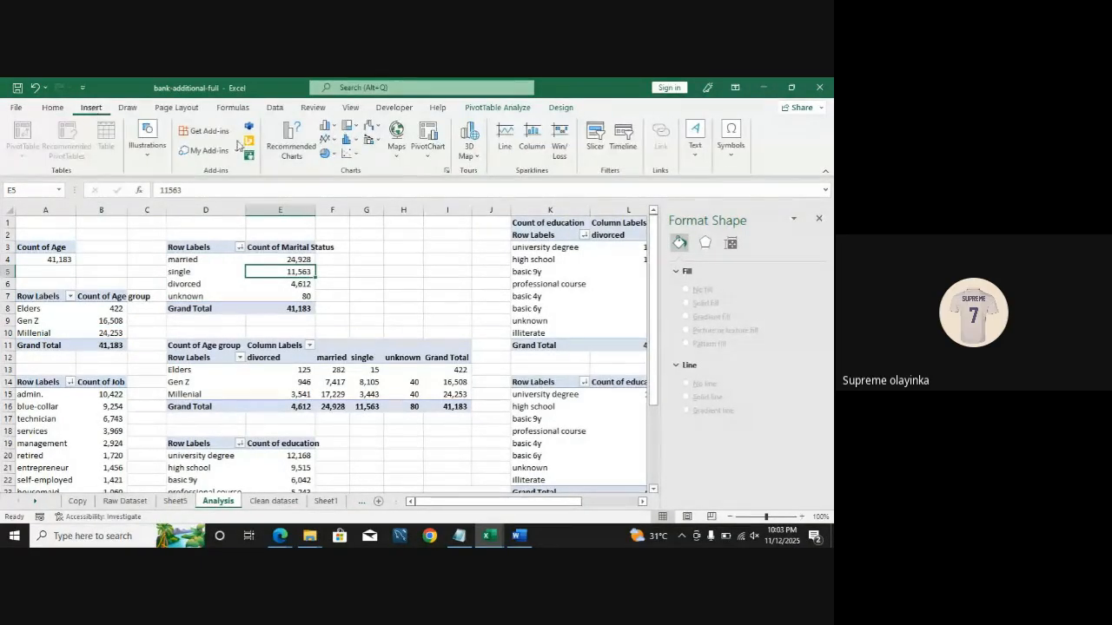
left_click(294, 153)
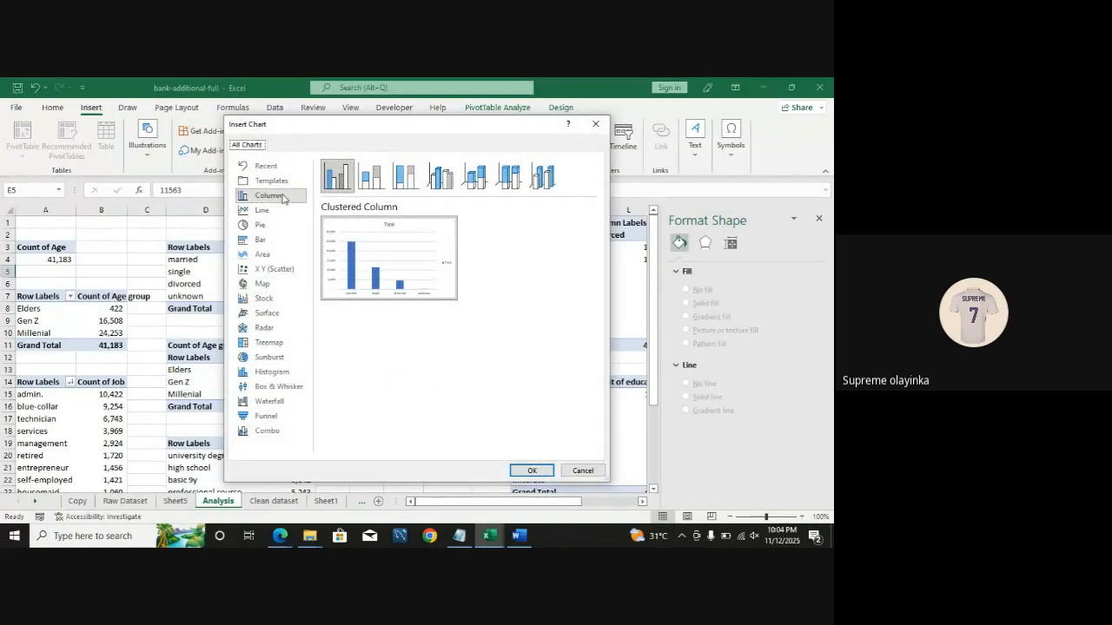
mouse_move(391, 252)
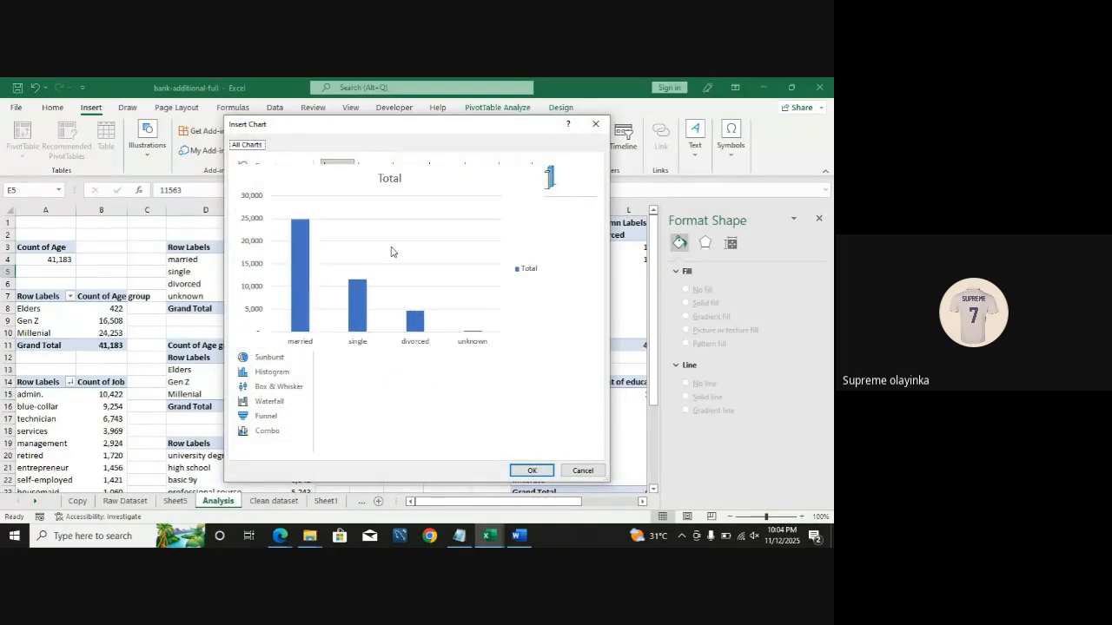
left_click(525, 470)
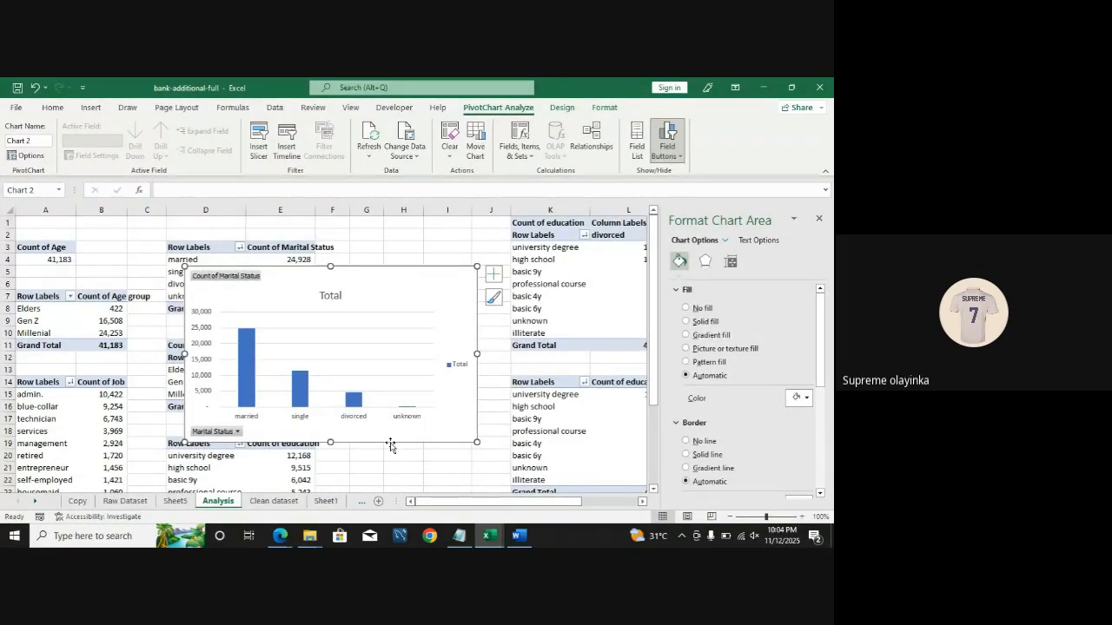
Step: Move the marital status chart onto the second dashboard card on the Visual sheet
right_click(390, 443)
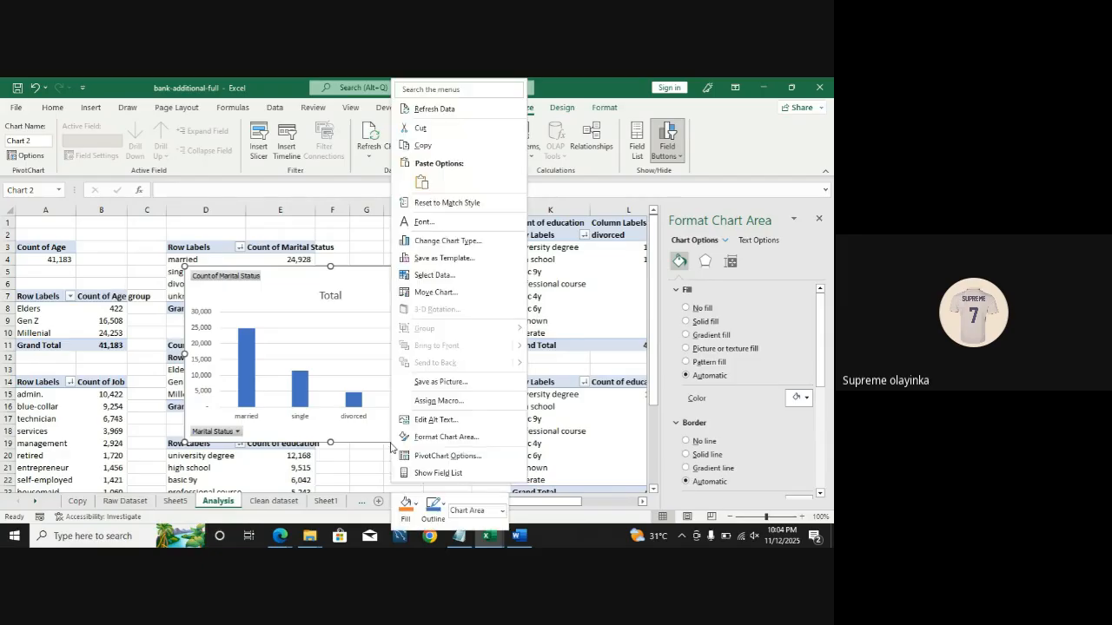
left_click(458, 129)
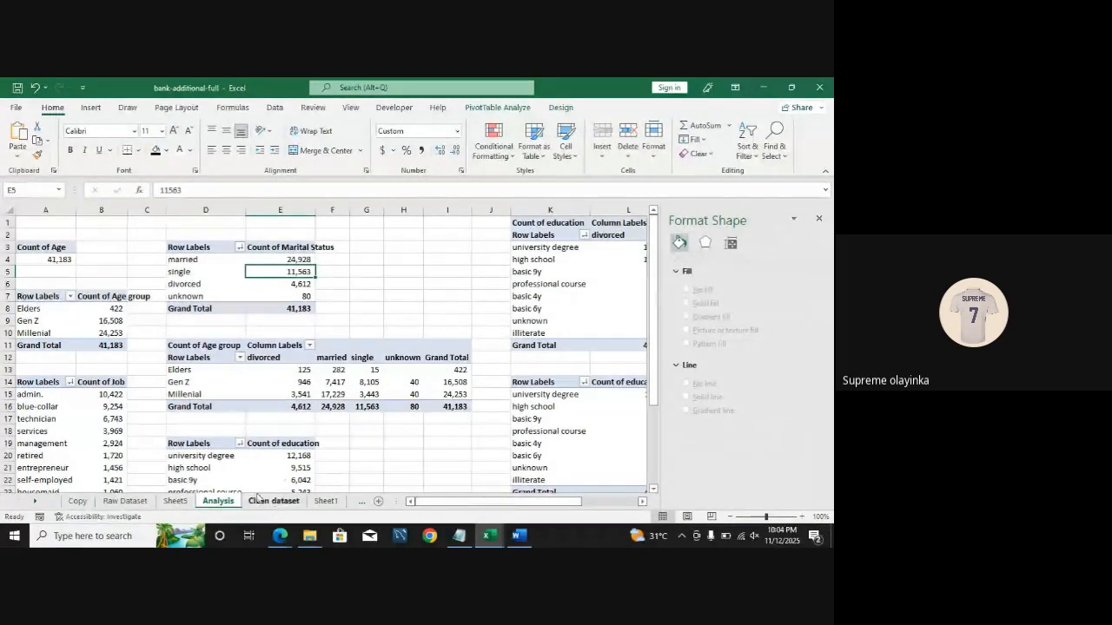
left_click(32, 503)
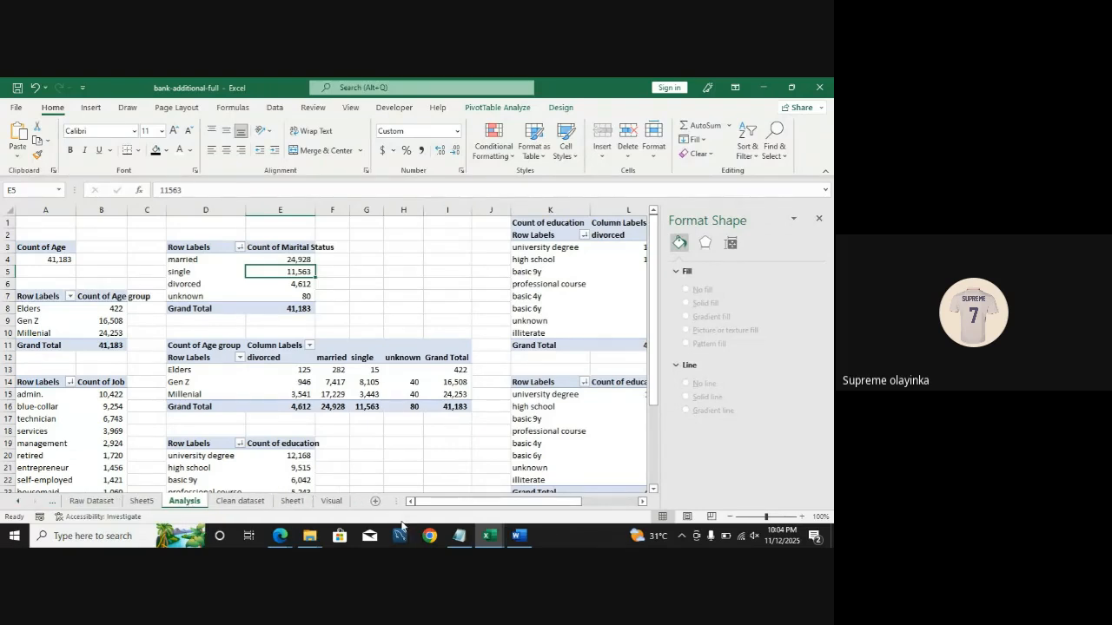
left_click(331, 501)
left_click(350, 326)
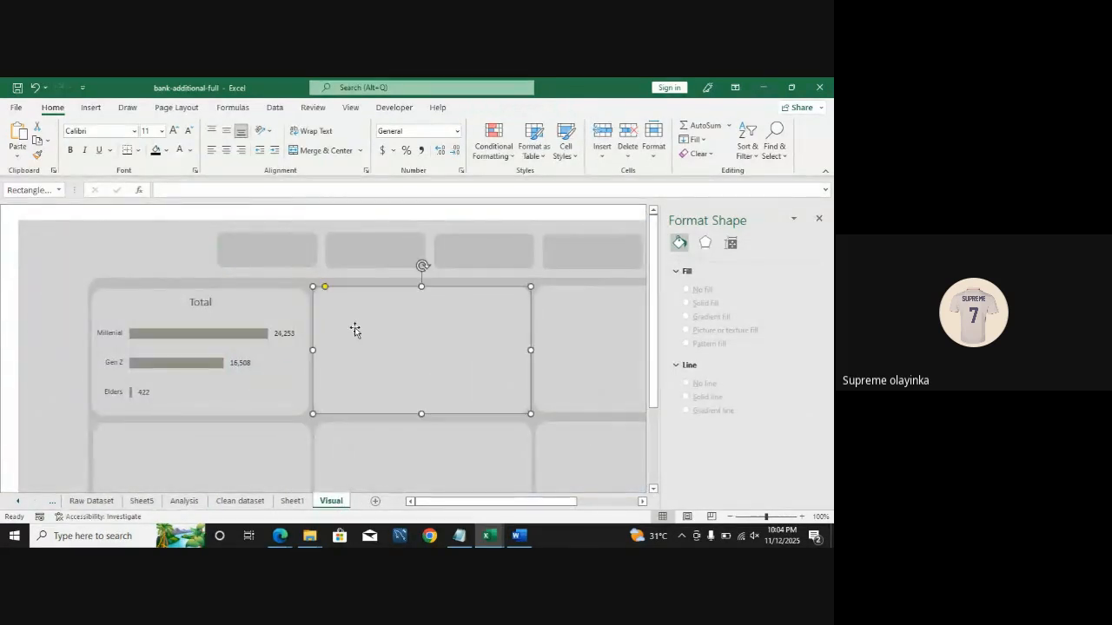
key("ctrl+v")
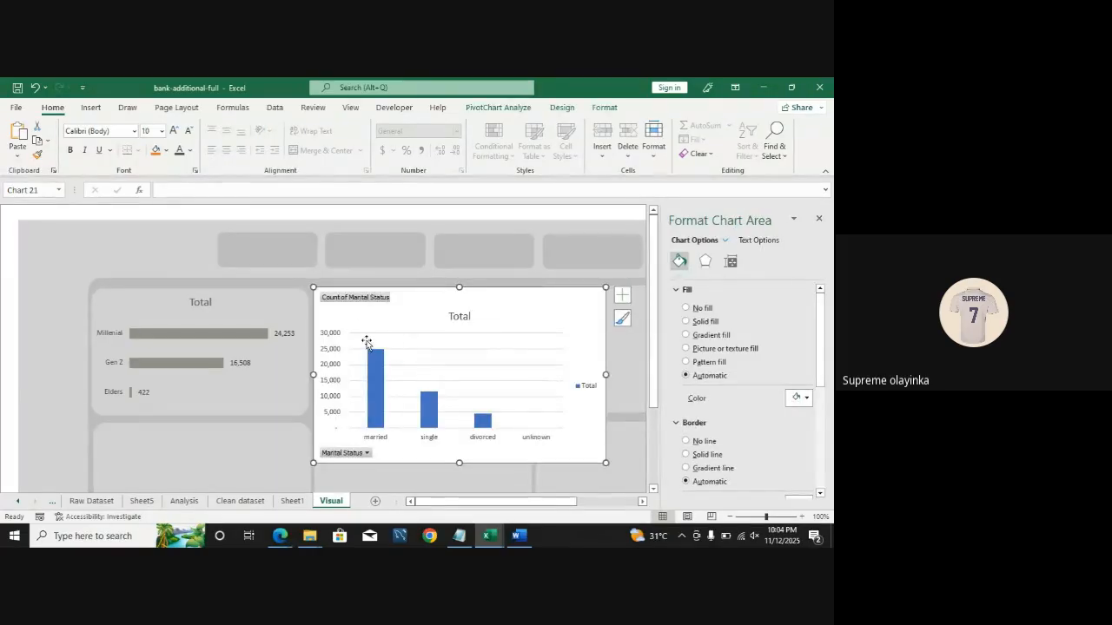
Step: Hide all field buttons on the marital status chart and delete its vertical value axis
right_click(349, 302)
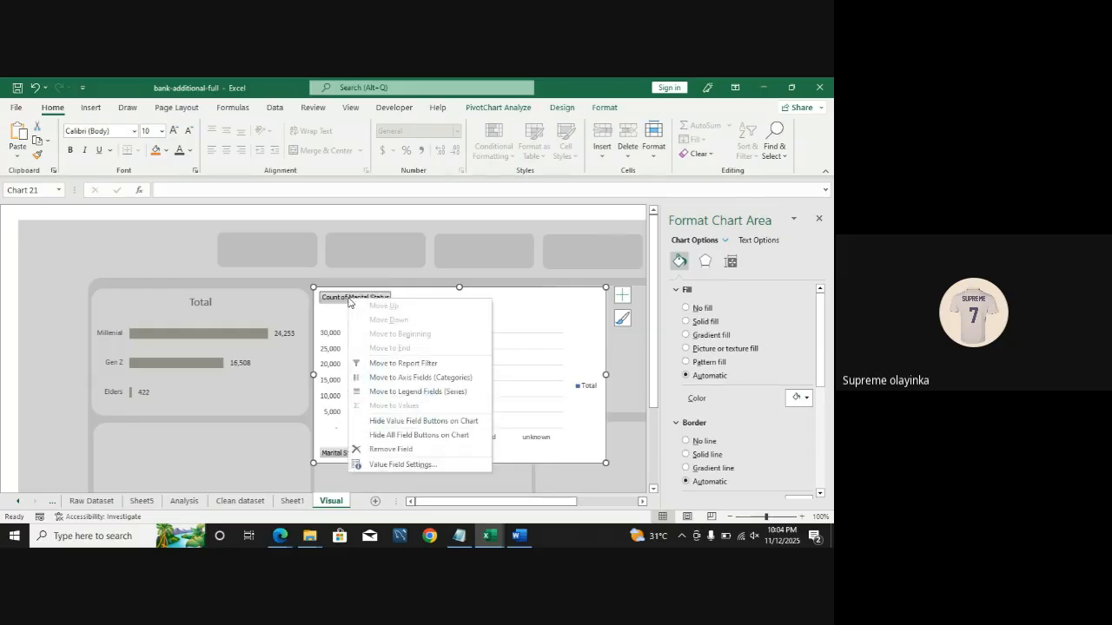
left_click(416, 435)
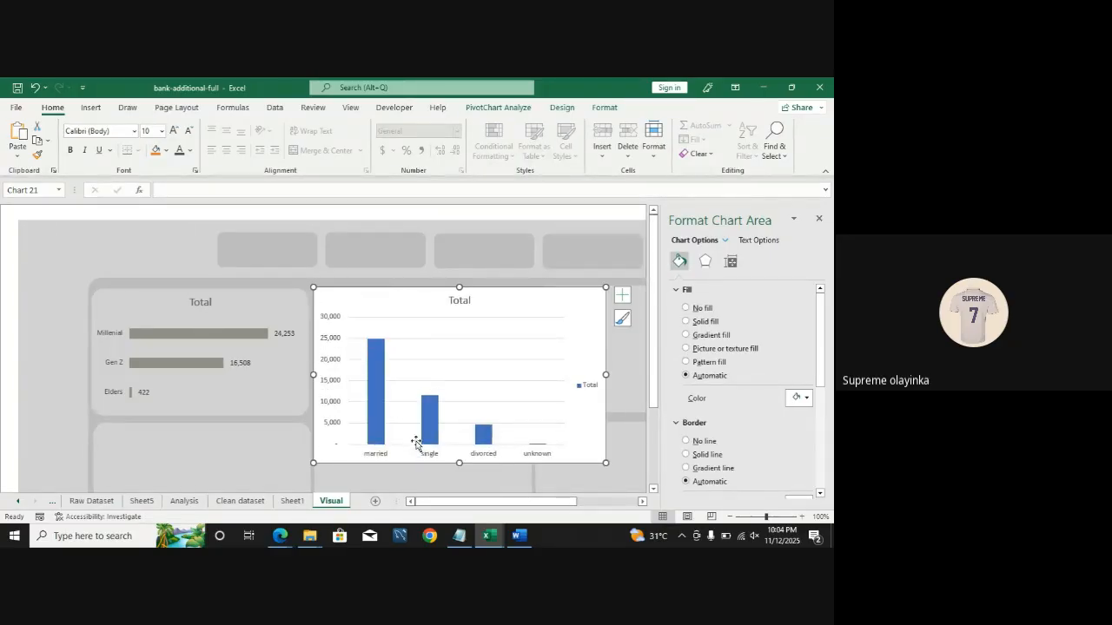
left_click(423, 339)
key("Escape")
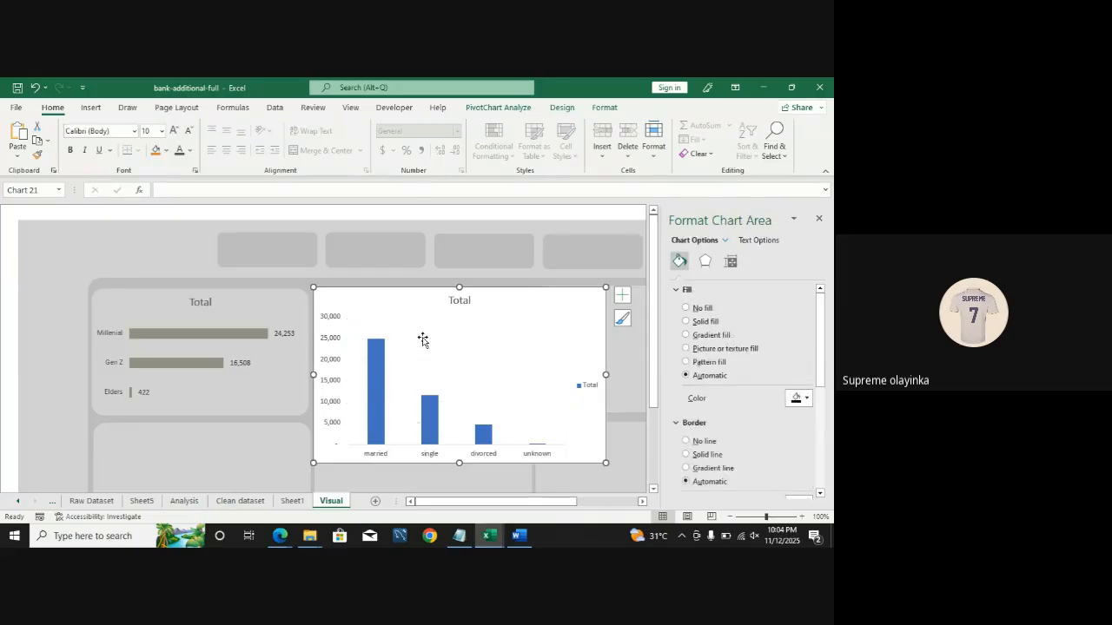
left_click(330, 364)
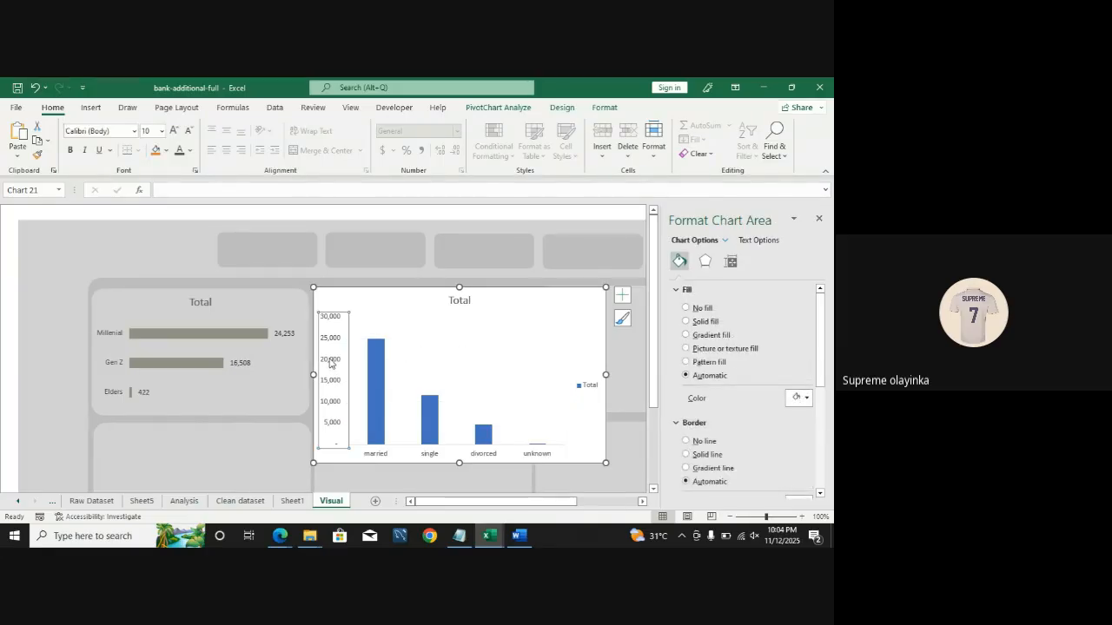
key("Delete")
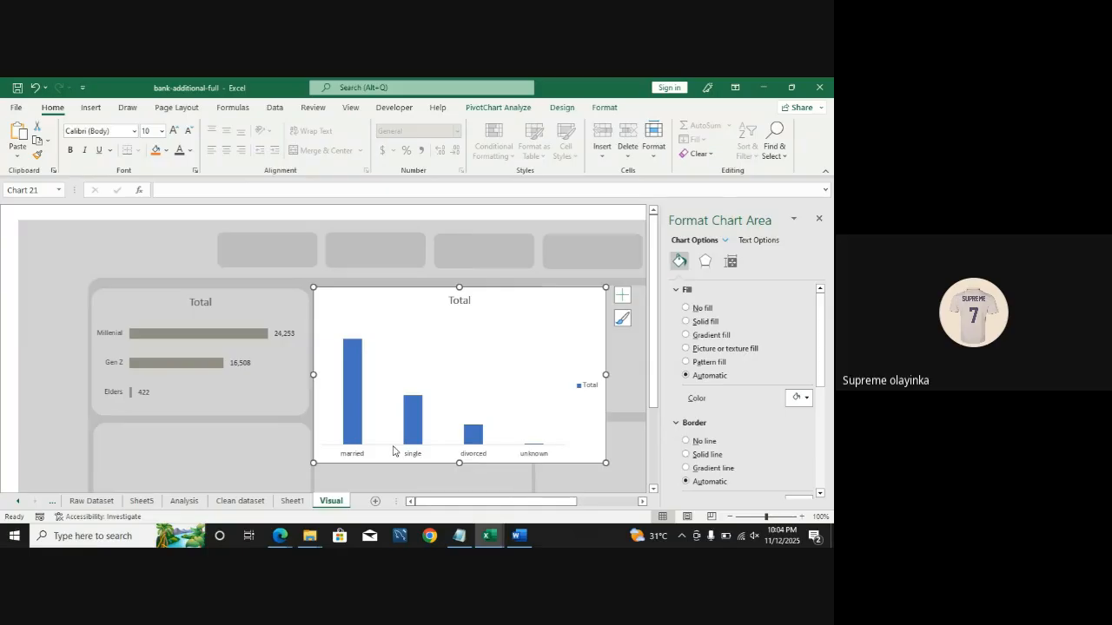
Step: Set the horizontal category axis line to No line
left_click(4, 305)
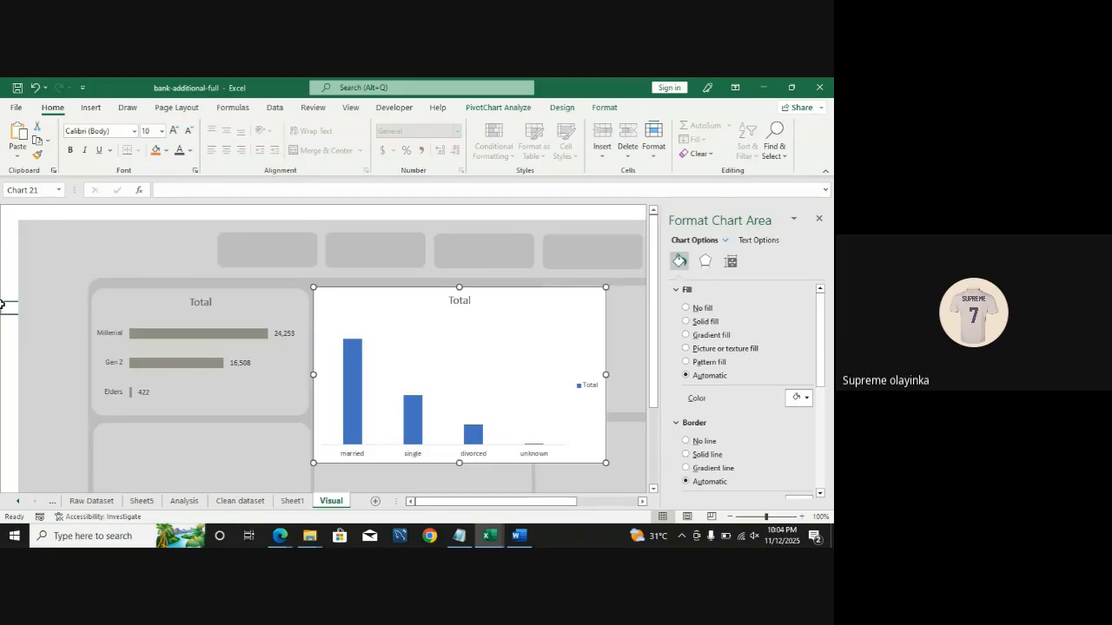
left_click(370, 454)
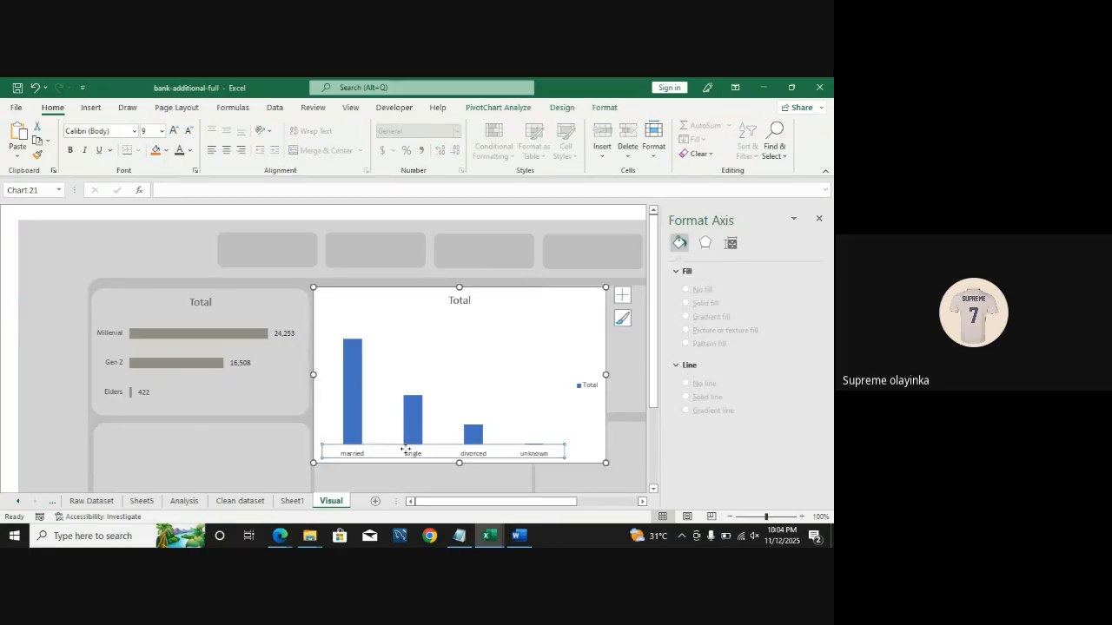
left_click(2, 416)
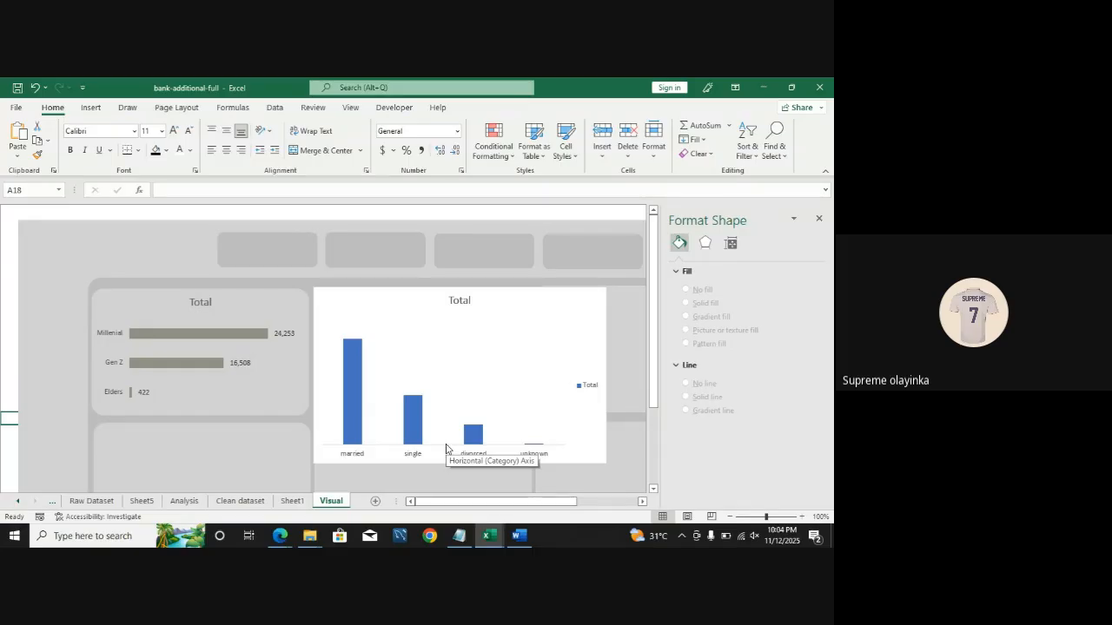
left_click(400, 448)
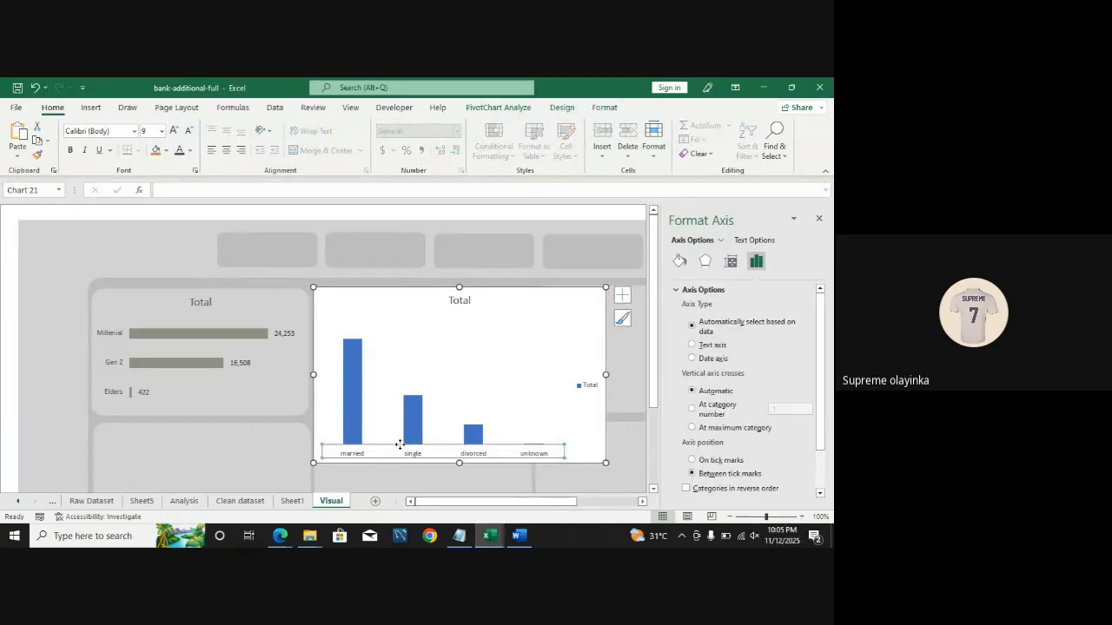
left_click(679, 261)
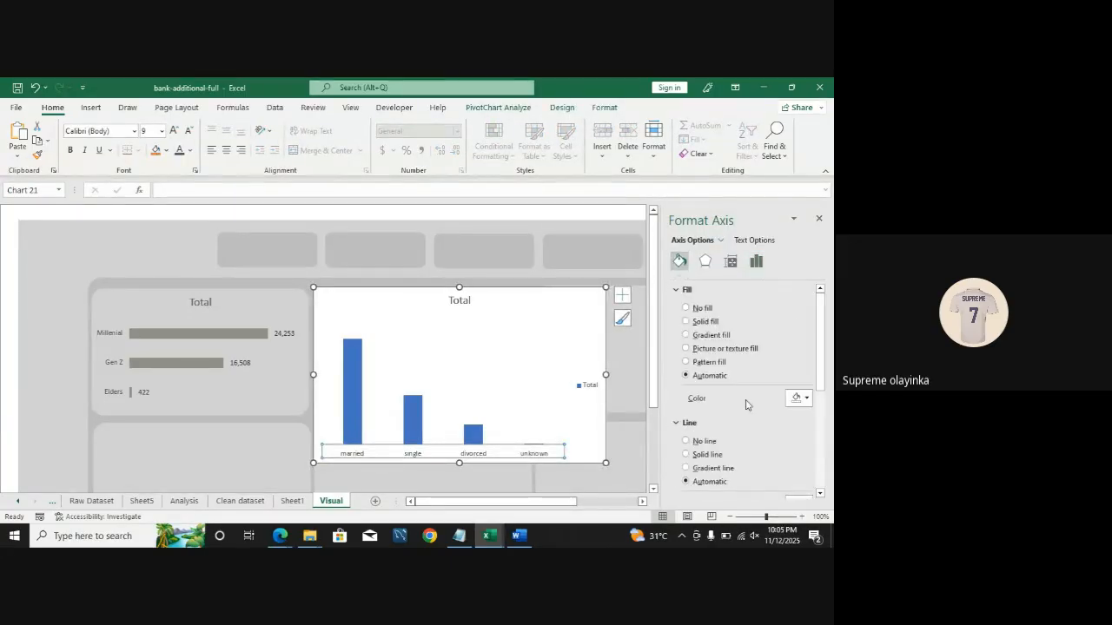
left_click(694, 445)
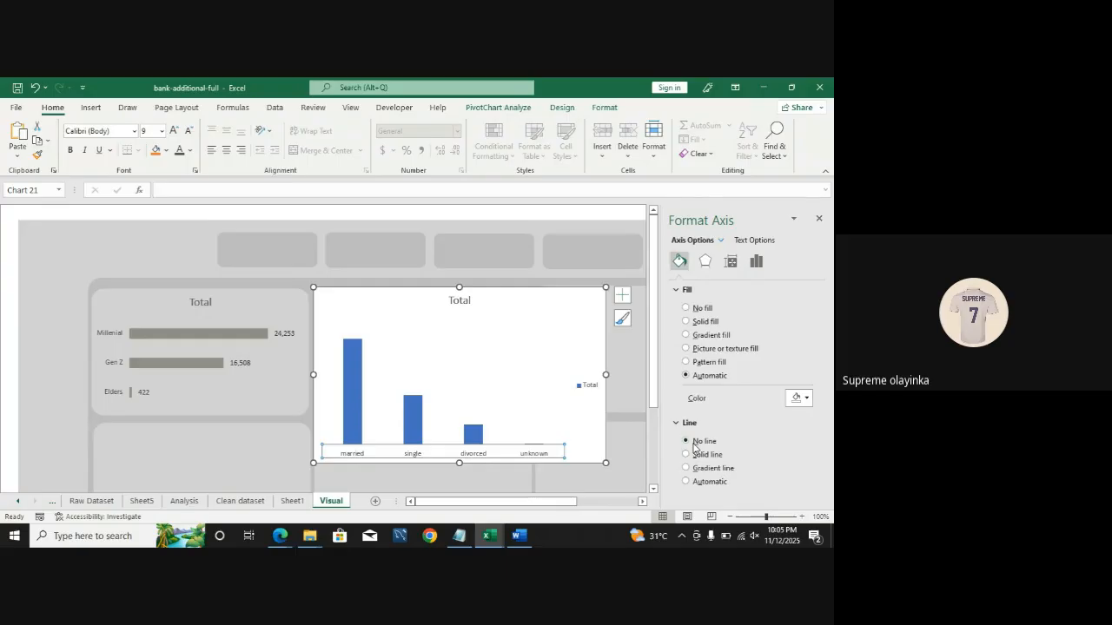
Step: Delete the chart legend and set the chart area fill to No fill
left_click(4, 332)
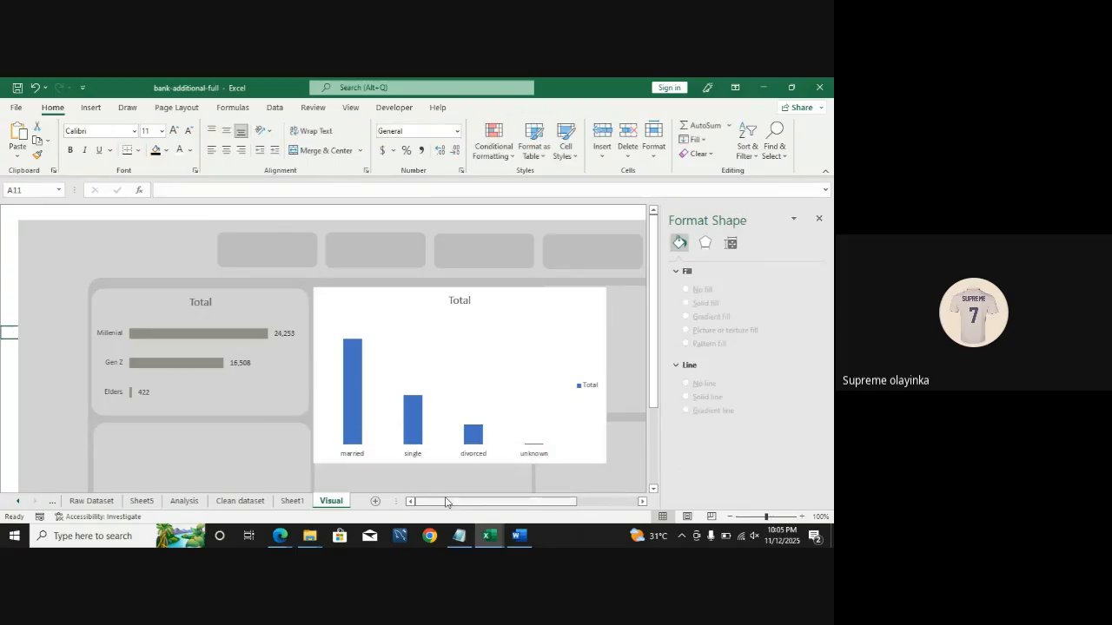
left_click(588, 389)
key("Delete")
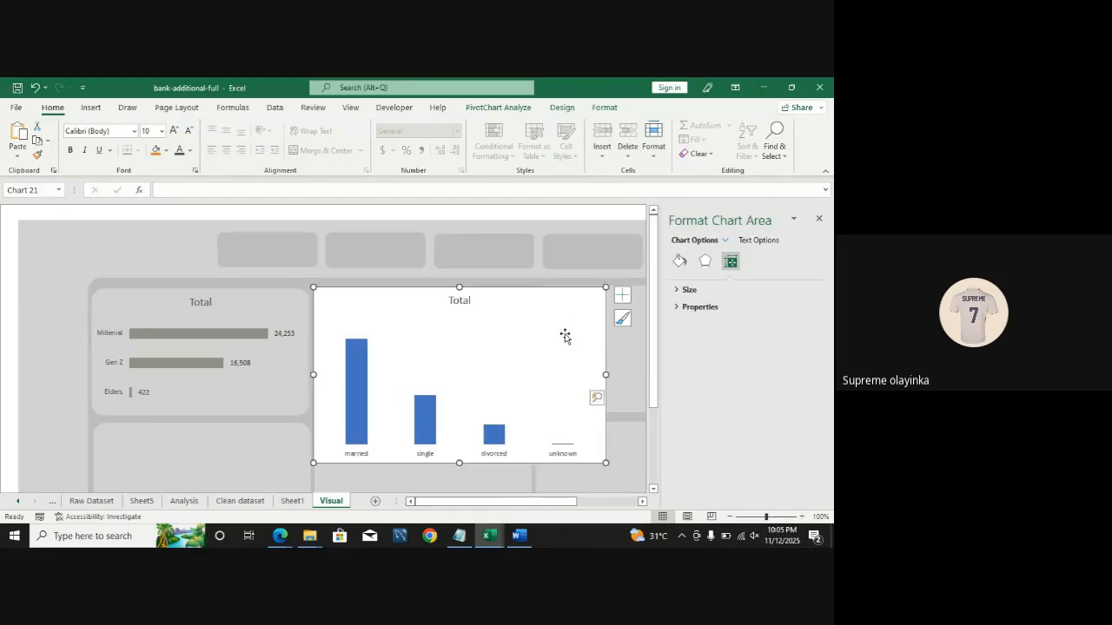
left_click(682, 264)
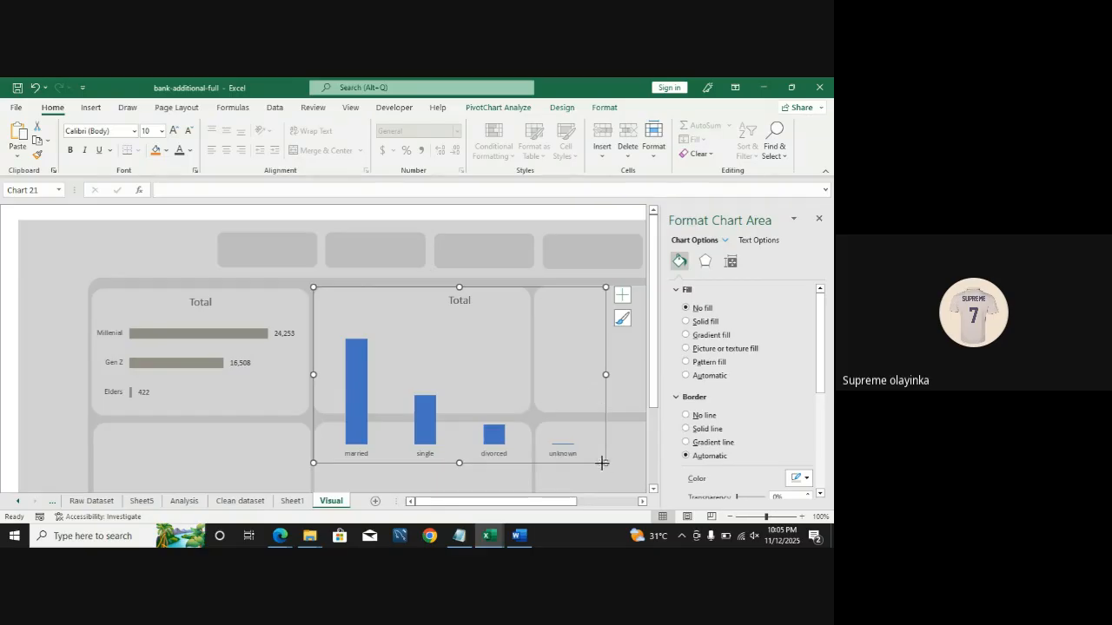
Step: Resize the marital status chart so it fits inside the second dashboard card
left_click_drag(600, 461, 530, 413)
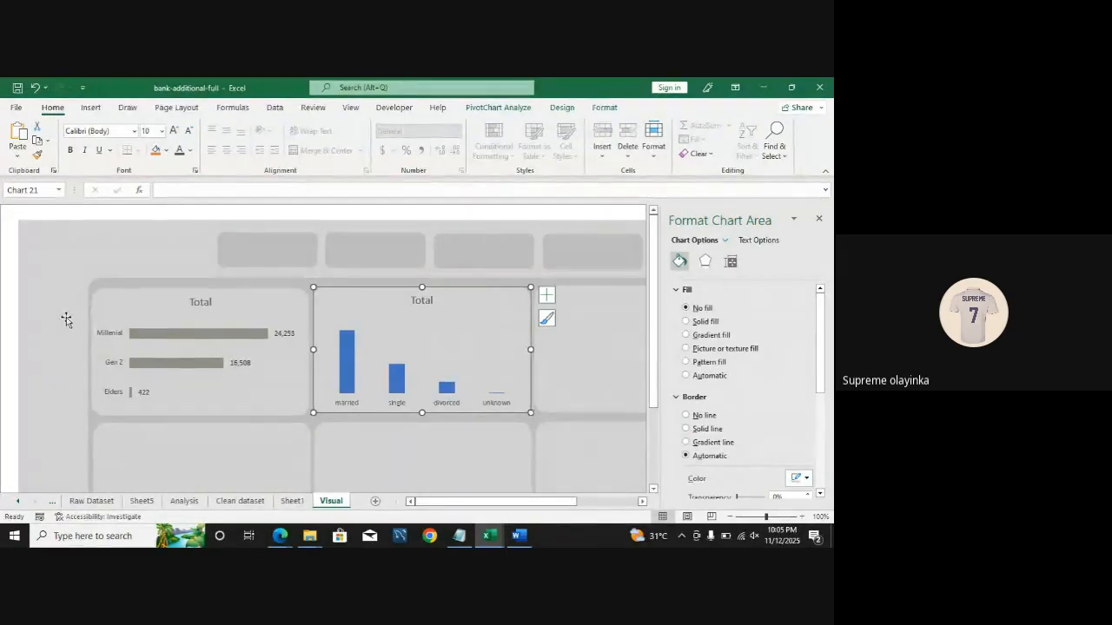
left_click(5, 304)
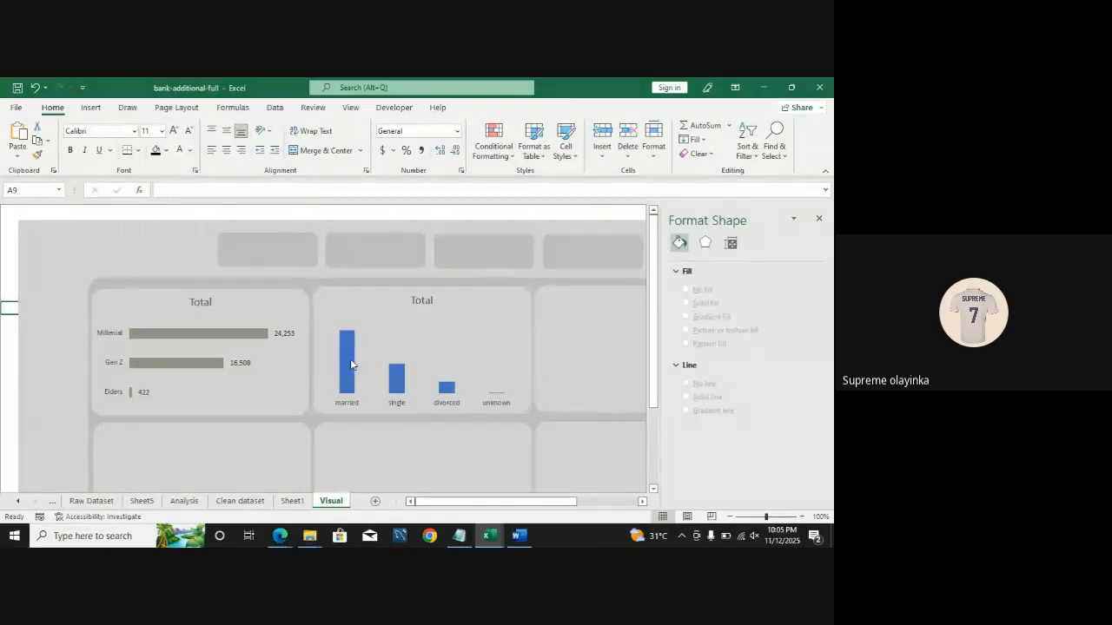
left_click(408, 336)
left_click(325, 322)
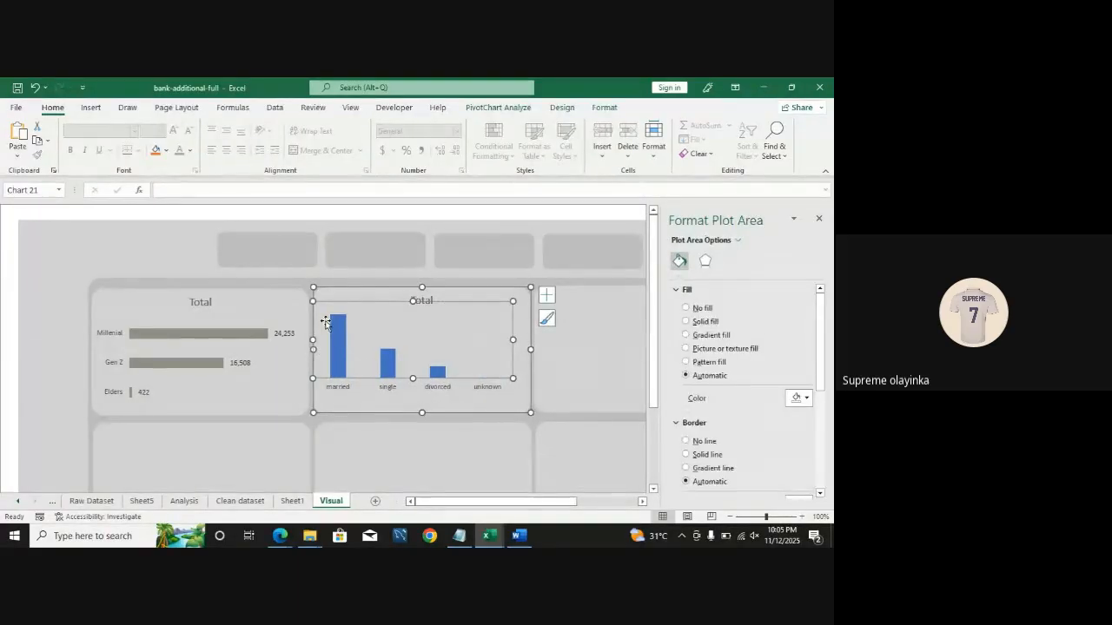
left_click(7, 258)
left_click(412, 332)
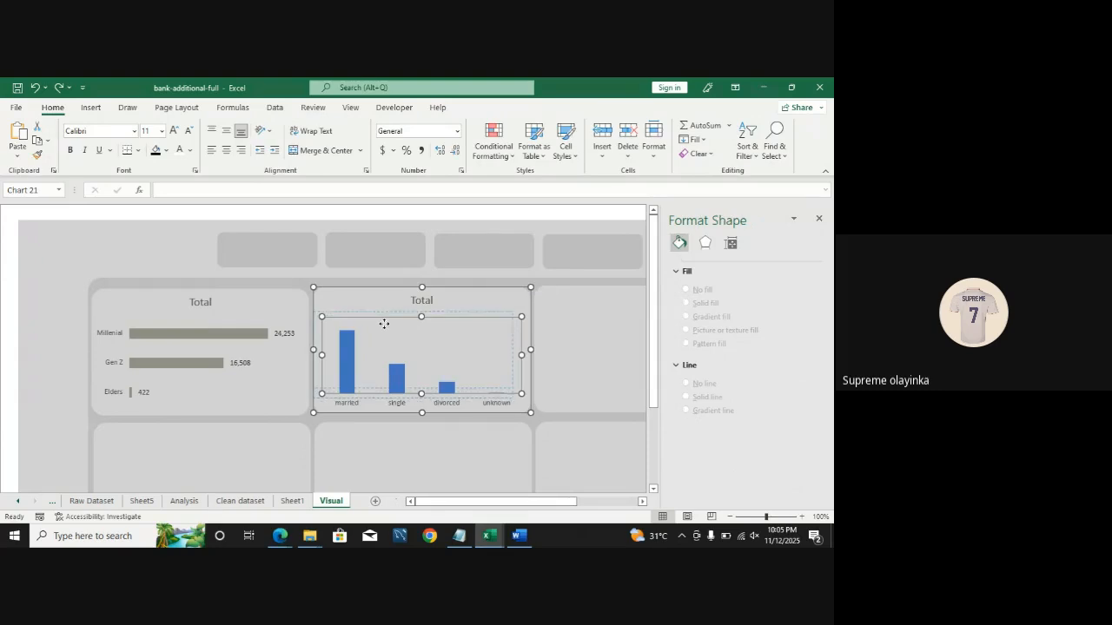
left_click(385, 324)
key("ctrl+z")
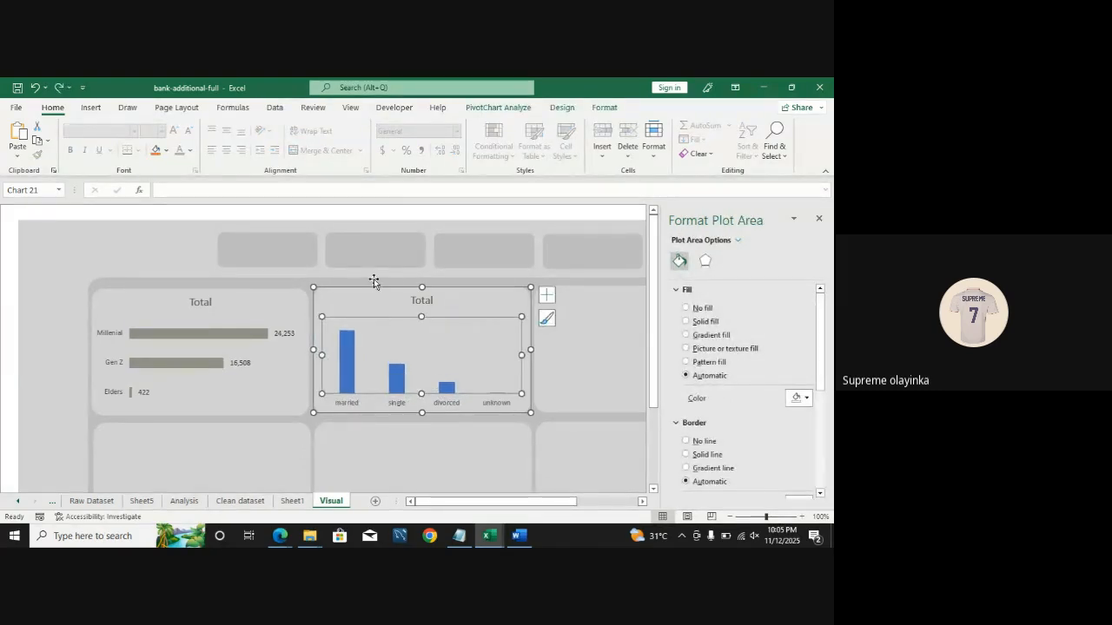
Step: Reposition the marital status chart within its card and set the chart area border to No line
left_click_drag(375, 289, 223, 284)
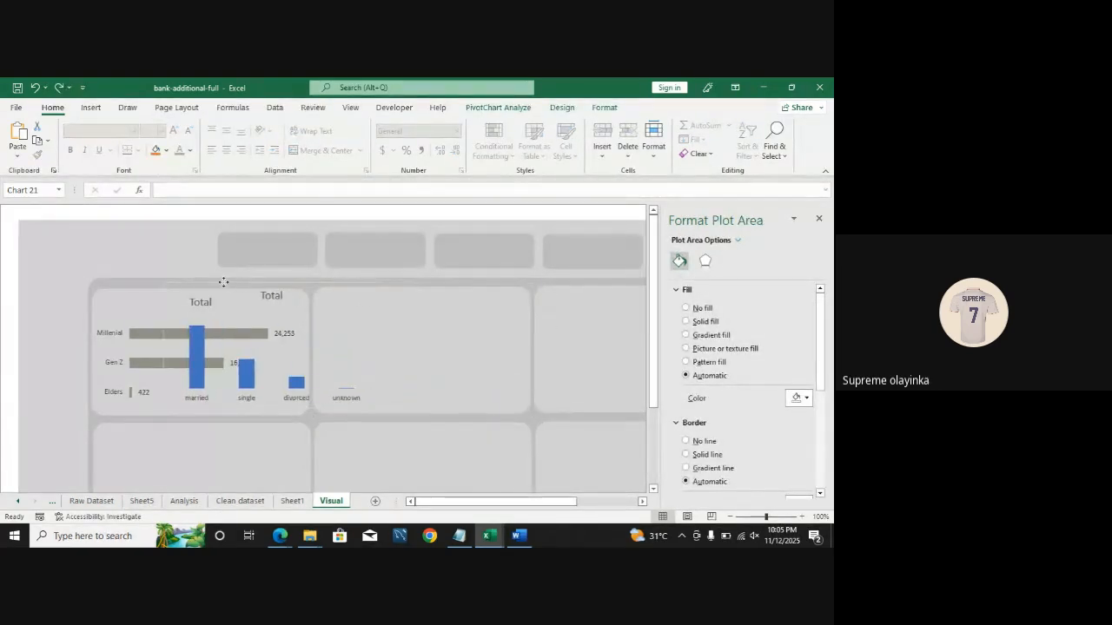
left_click(5, 282)
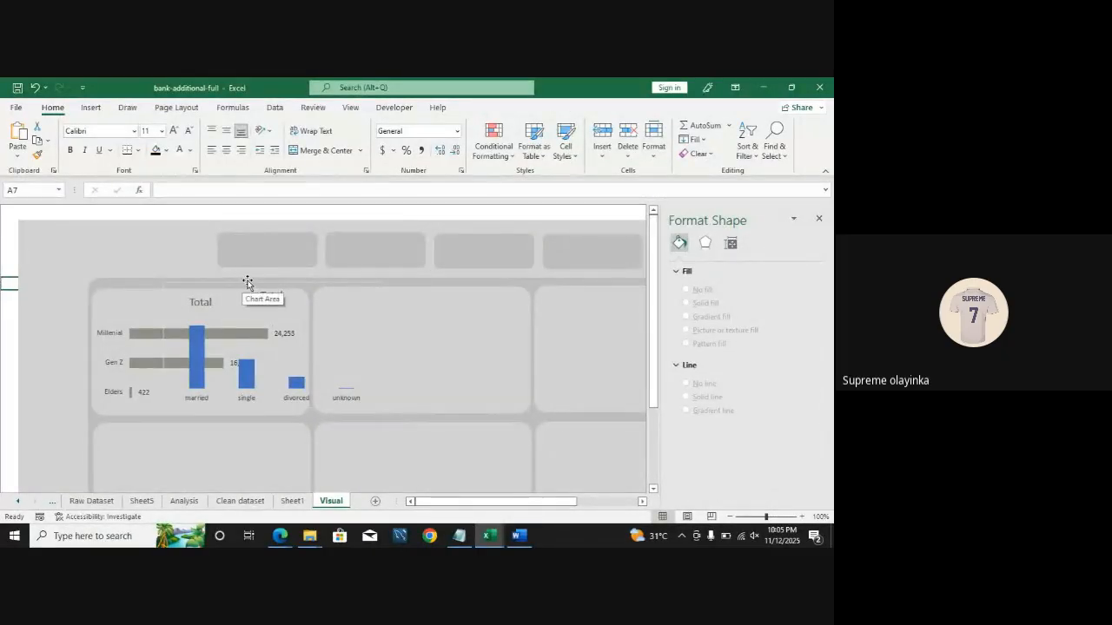
left_click_drag(246, 284, 389, 292)
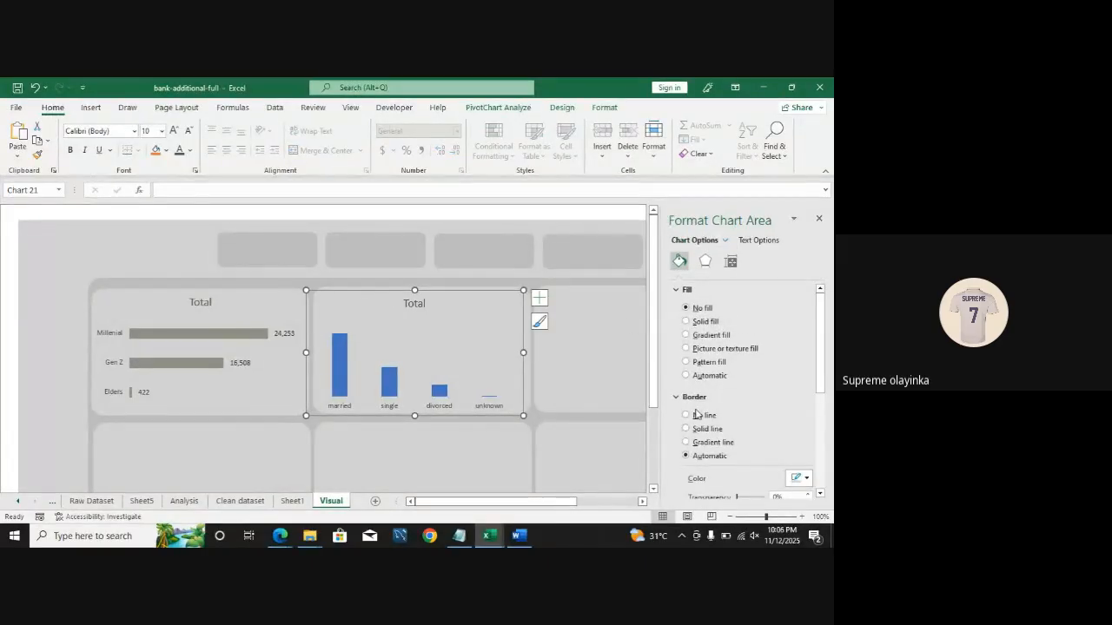
left_click(696, 415)
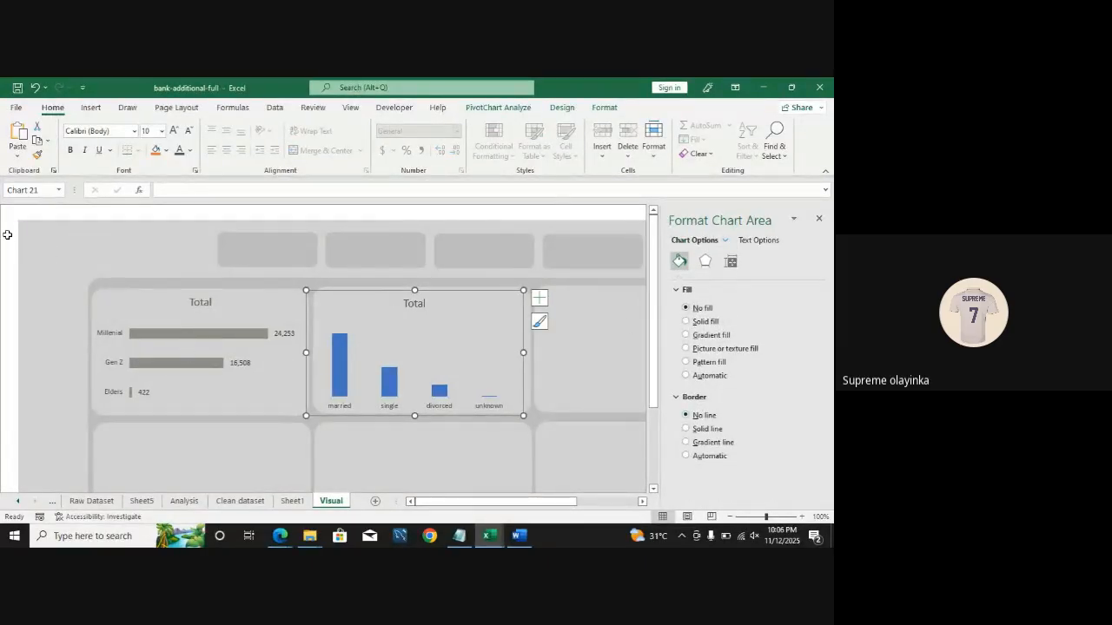
left_click(7, 234)
Step: Realign the marital status chart inside the second dashboard card
left_click(417, 322)
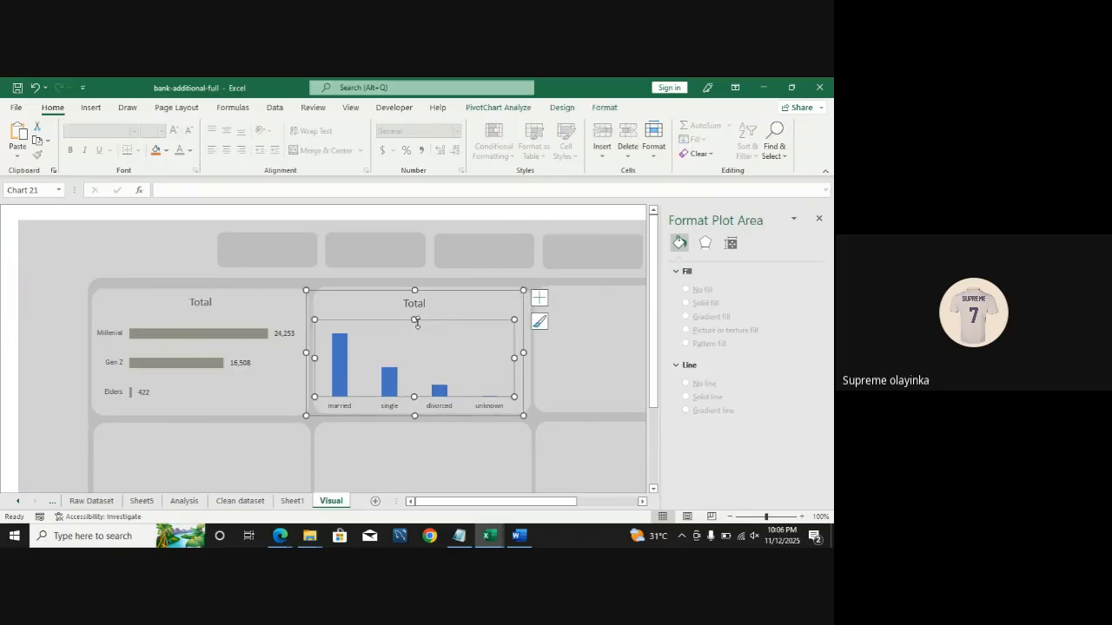
left_click_drag(399, 289, 275, 266)
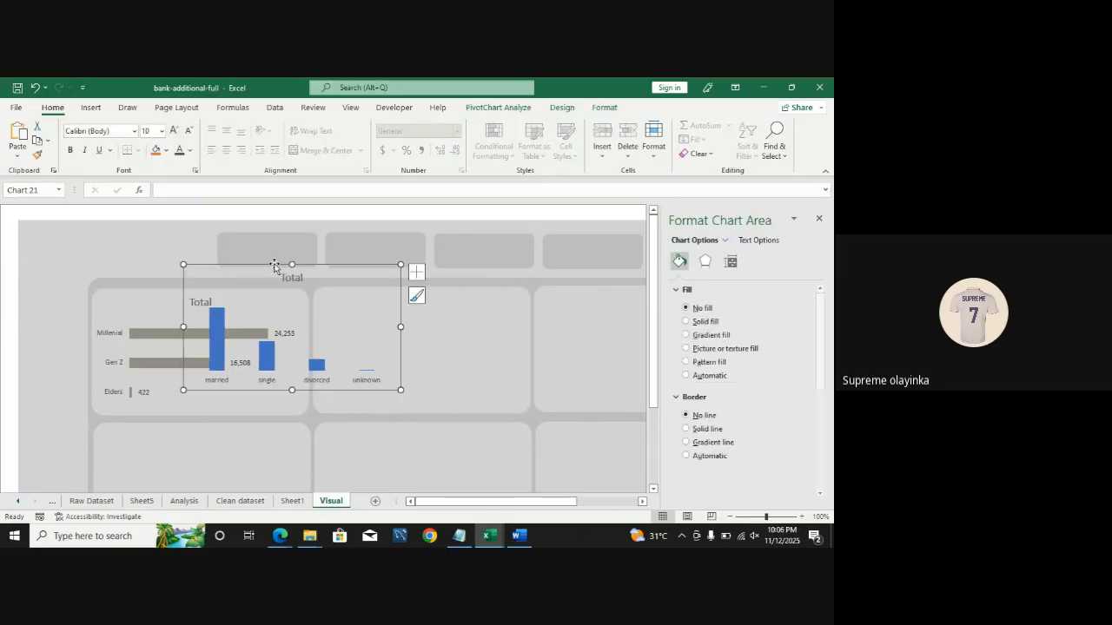
left_click(4, 273)
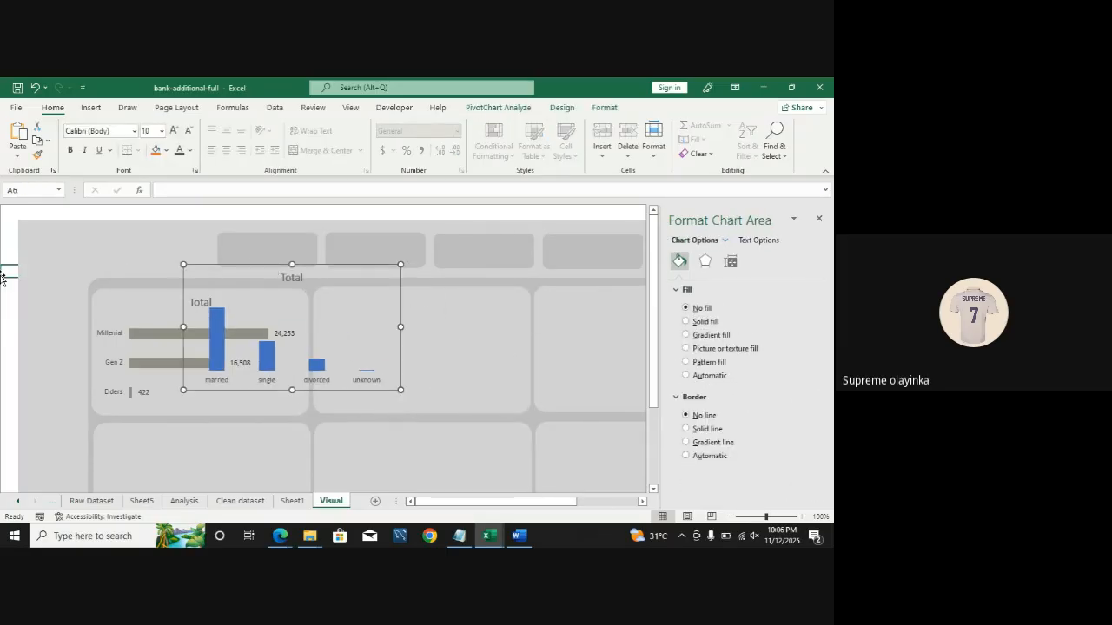
left_click(322, 322)
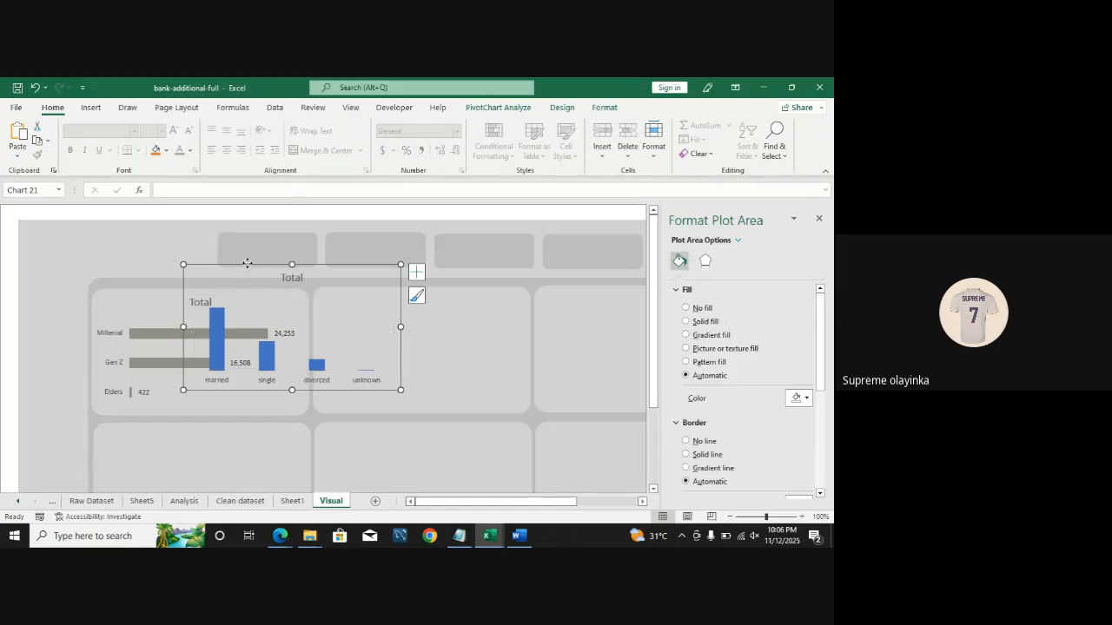
left_click_drag(248, 263, 364, 288)
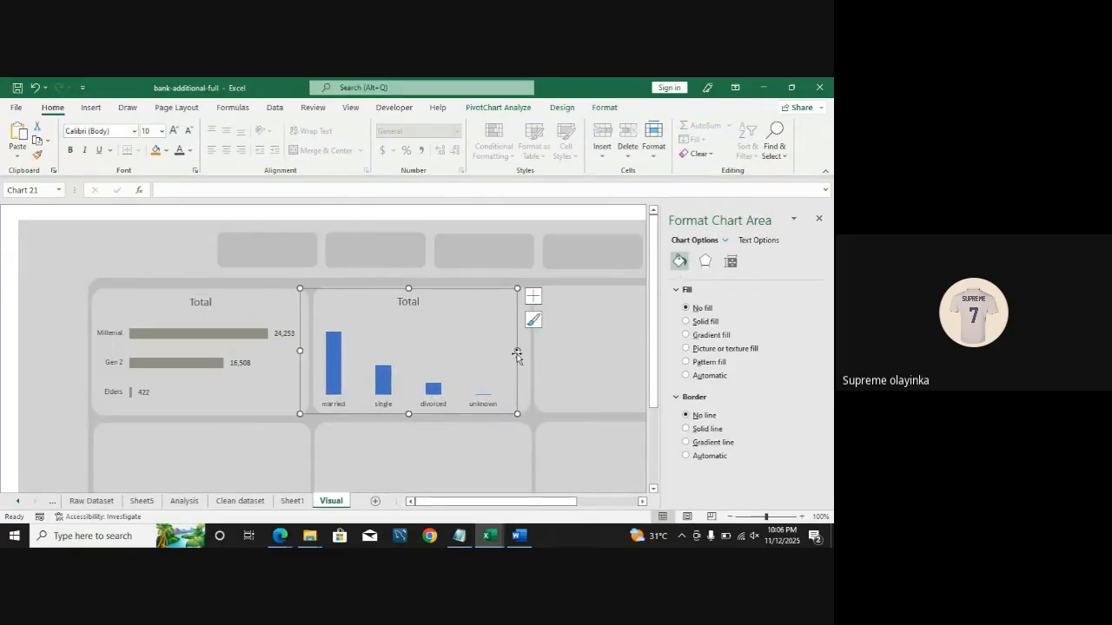
Step: Nudge the plot area and widen the chart slightly to fill the card
left_click(437, 319)
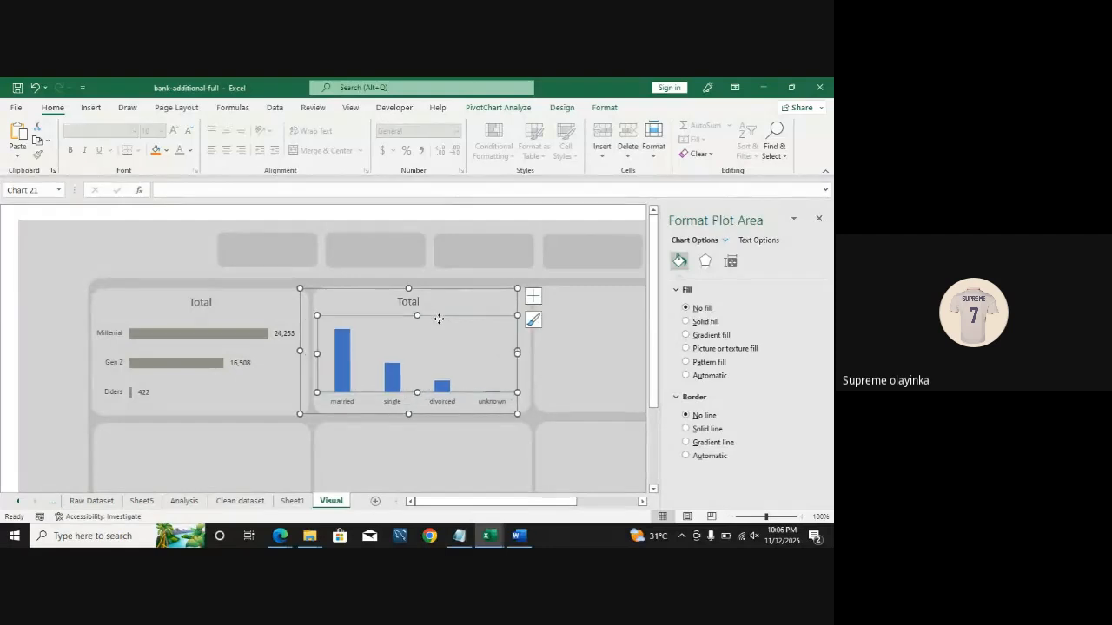
left_click_drag(438, 321, 430, 323)
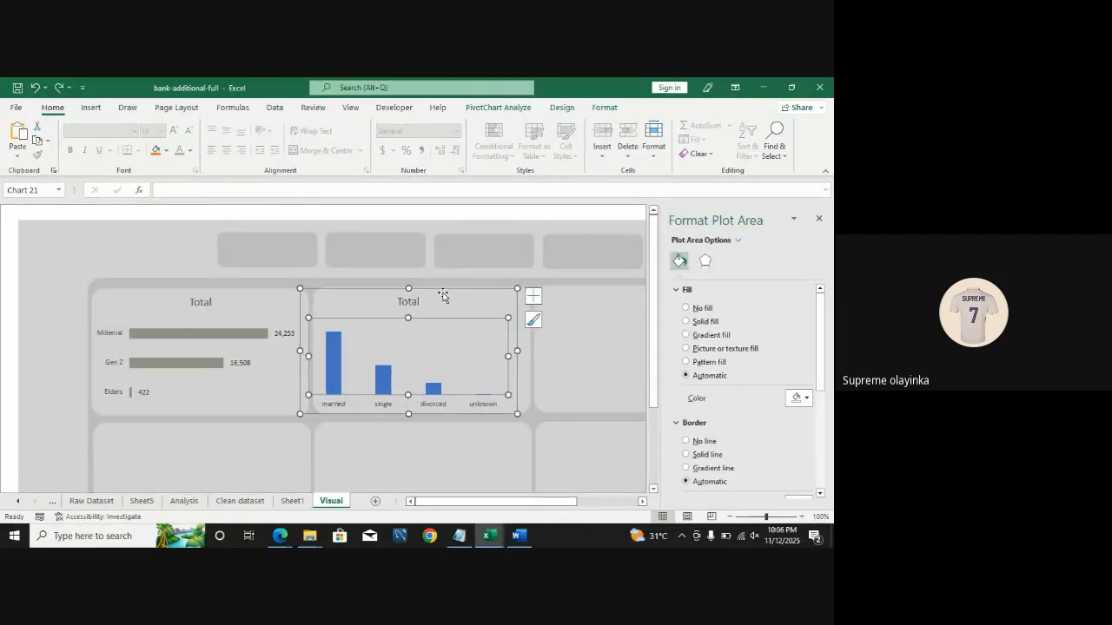
left_click(442, 292)
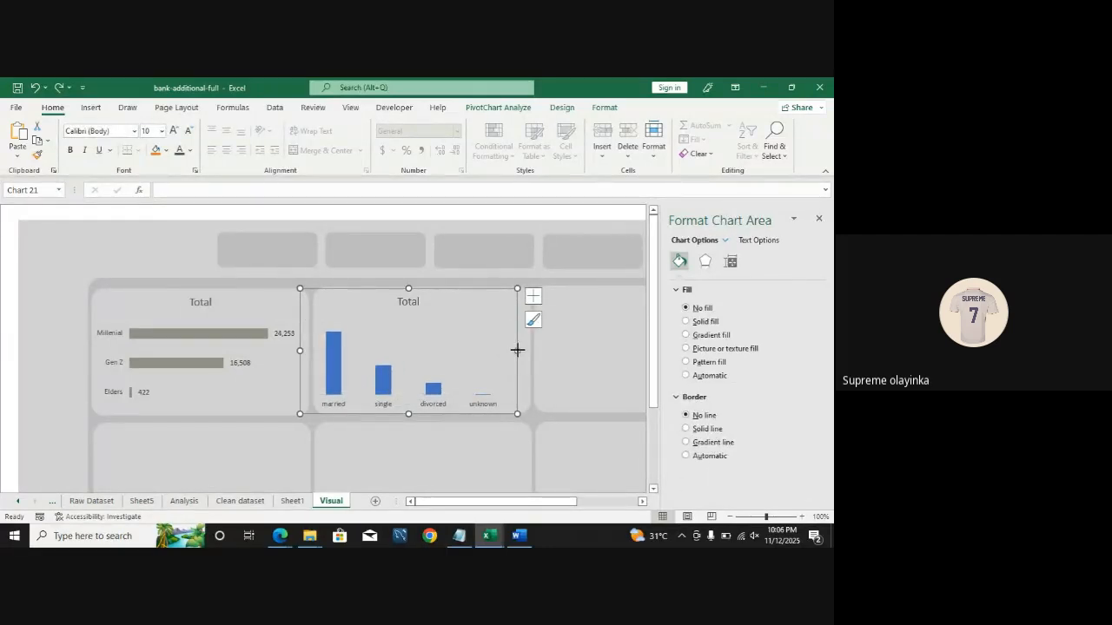
left_click_drag(517, 351, 529, 356)
Step: Give the marital status columns a solid fill using the gray from recent colors
left_click(388, 386)
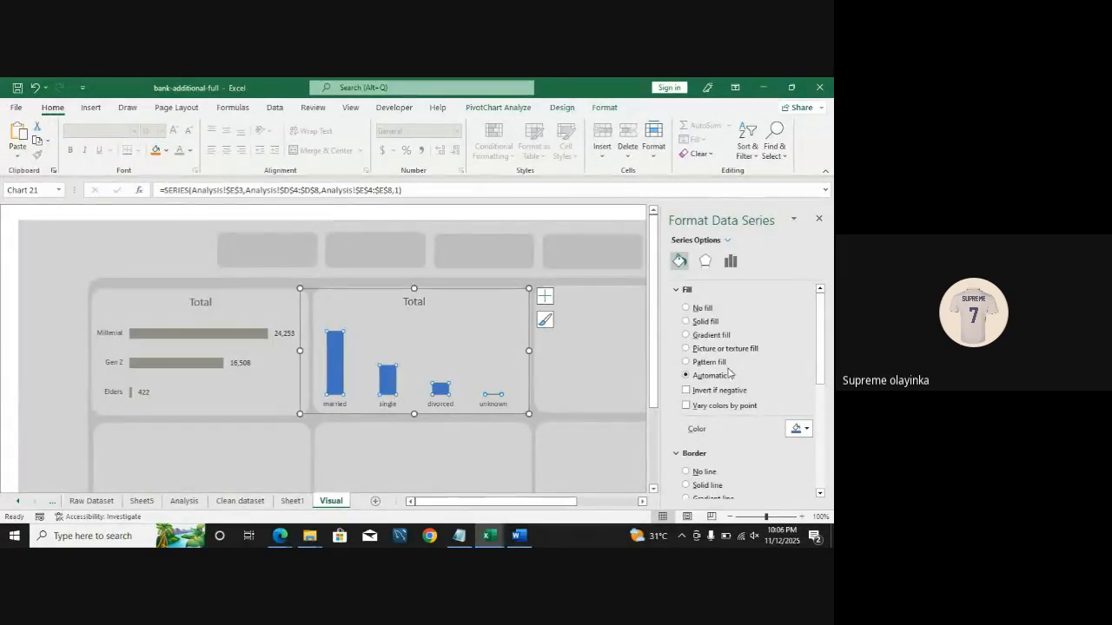
left_click(694, 322)
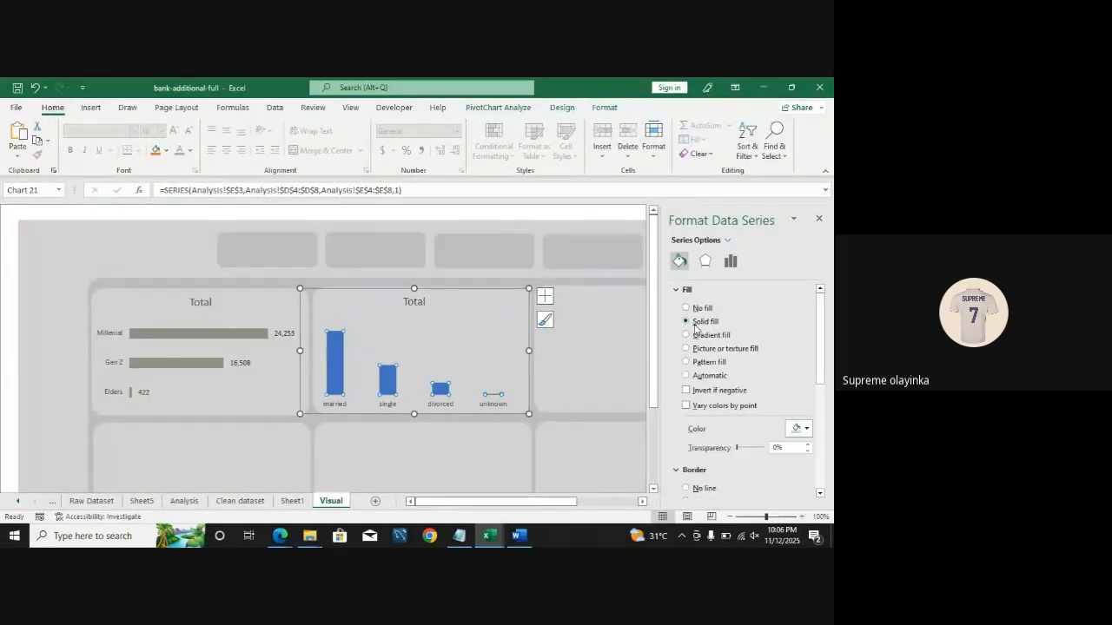
left_click(807, 429)
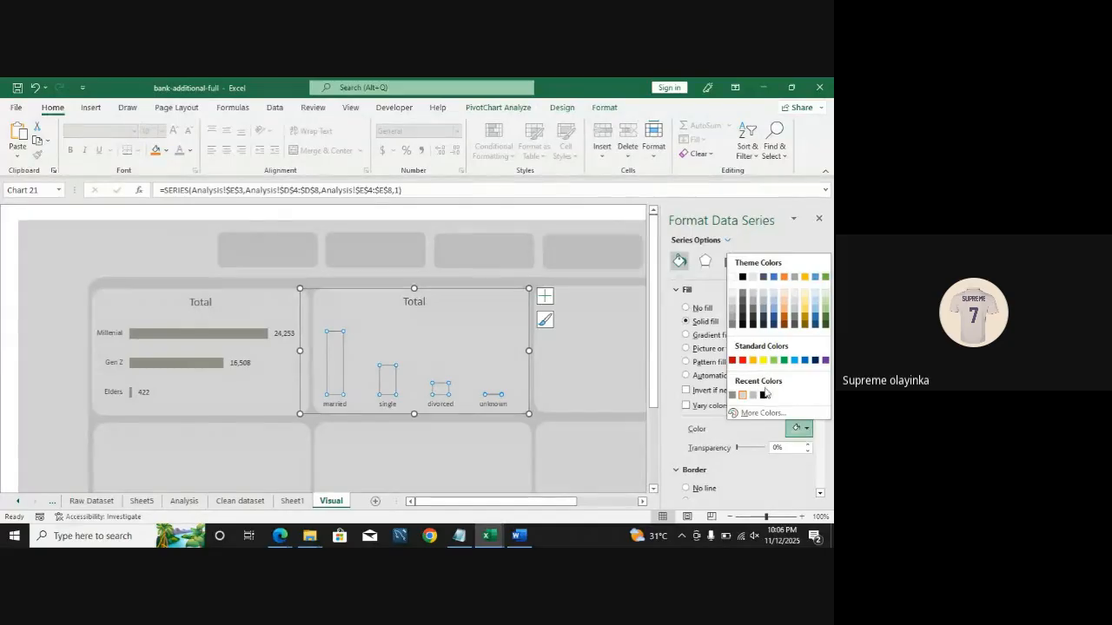
left_click(733, 395)
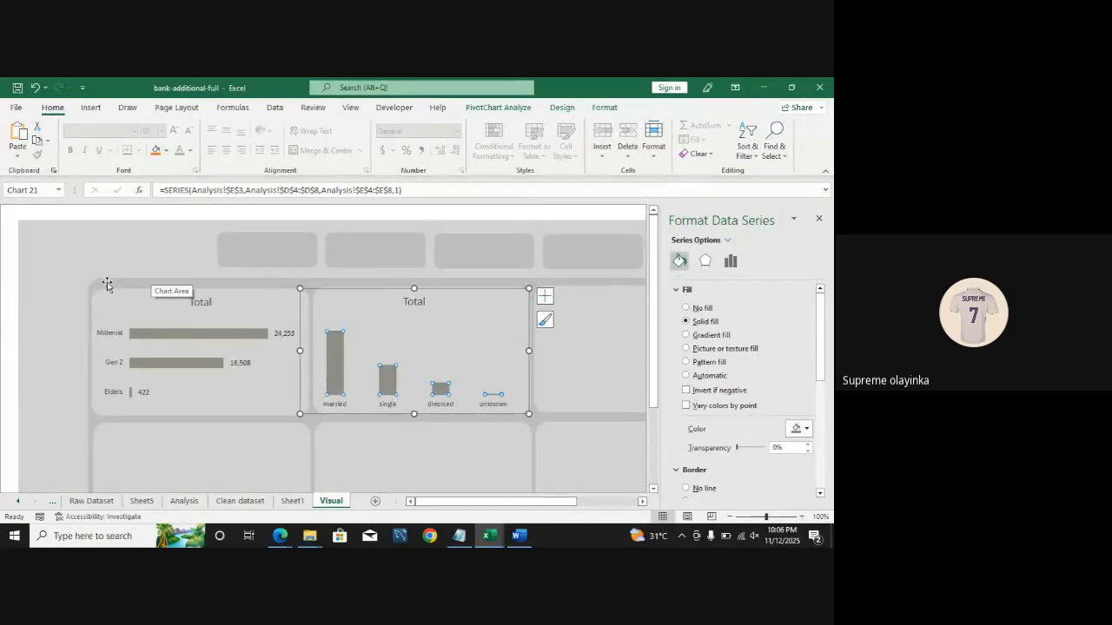
left_click(3, 236)
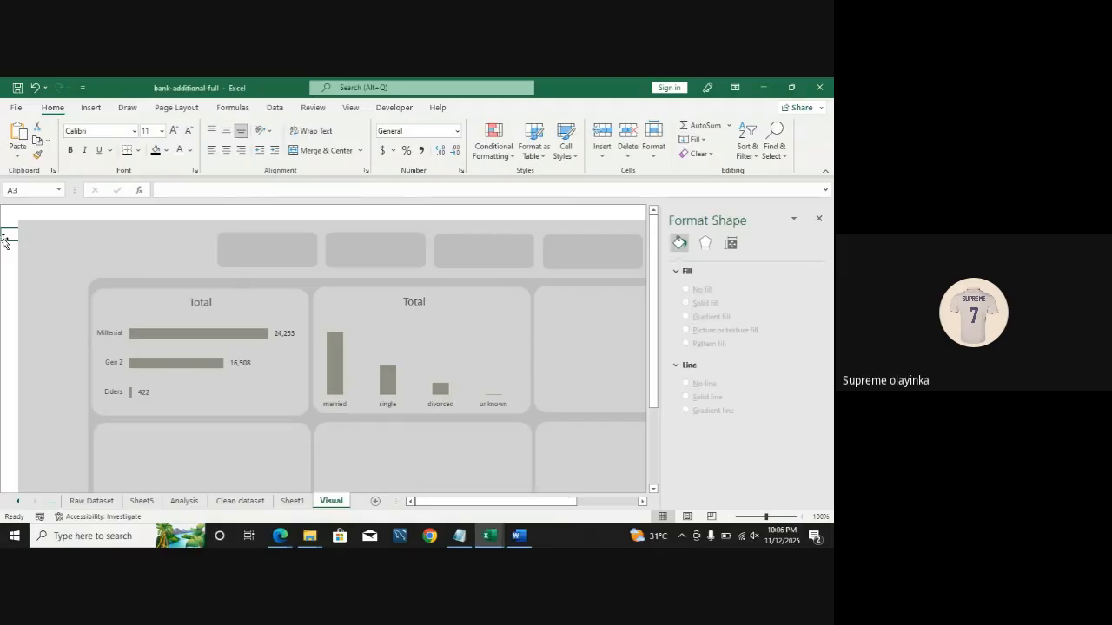
left_click(533, 401)
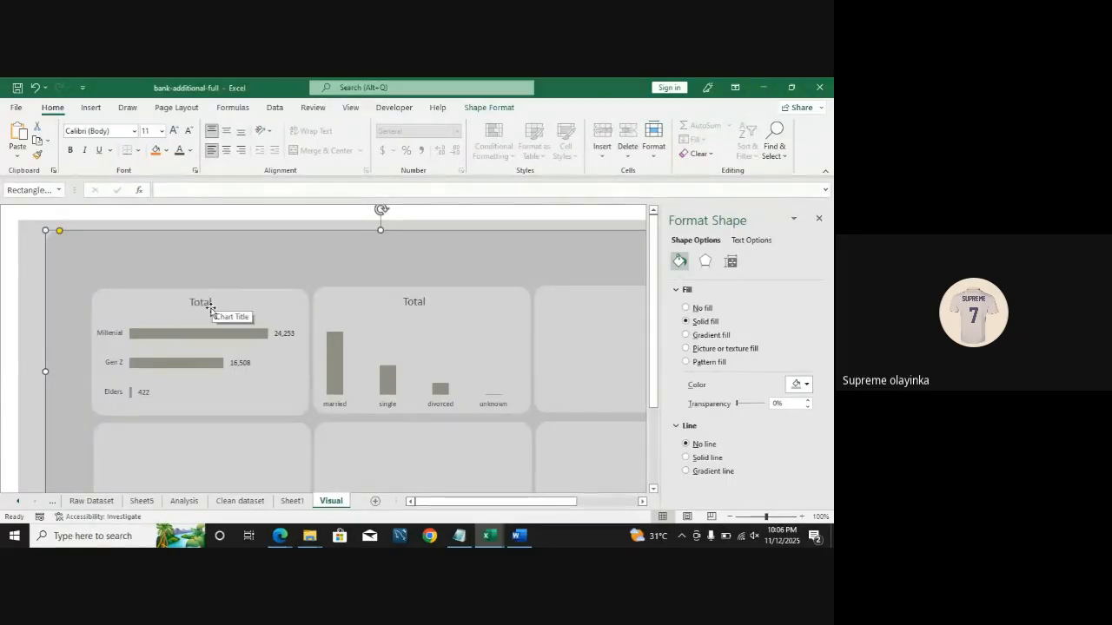
key("ctrl+z")
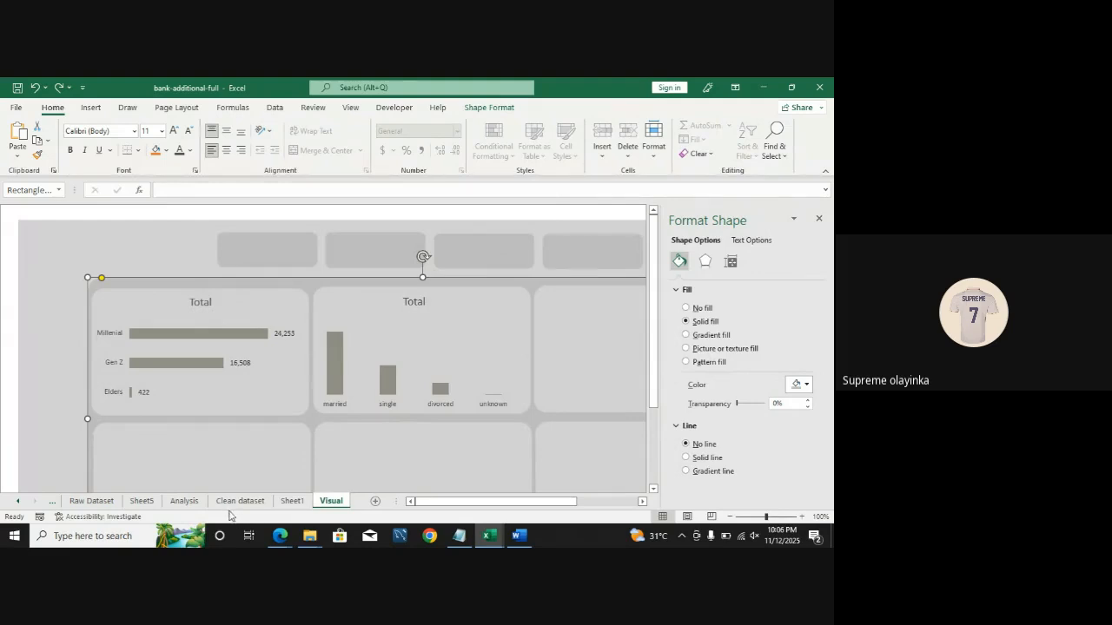
Step: Insert a 2-D clustered bar PivotChart from the job count PivotTable on the Analysis sheet
left_click(185, 501)
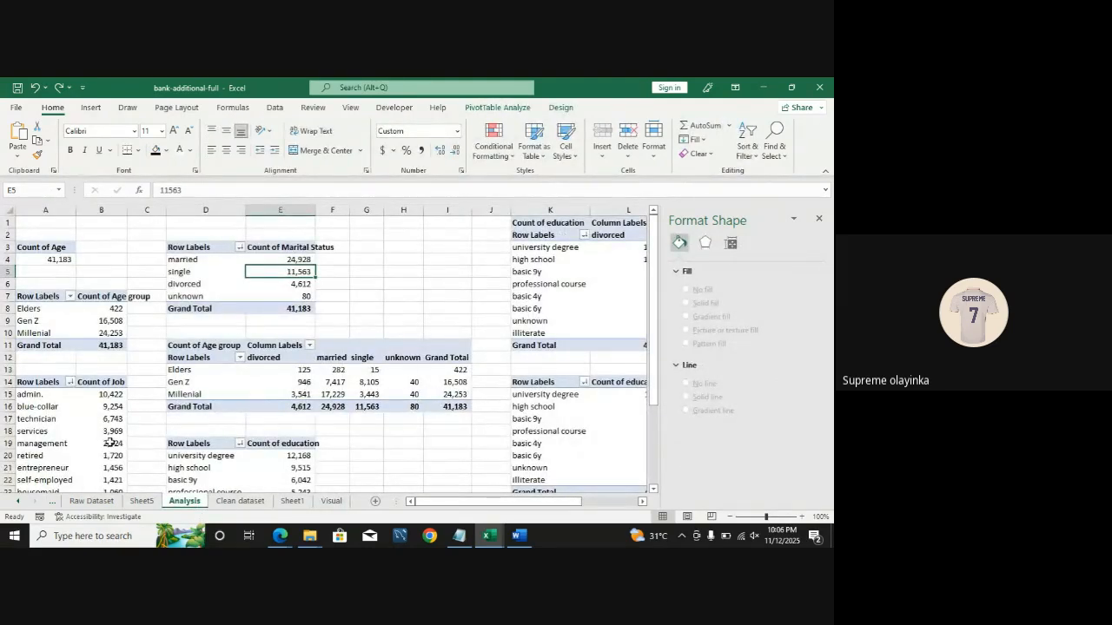
left_click(53, 458)
left_click(101, 455)
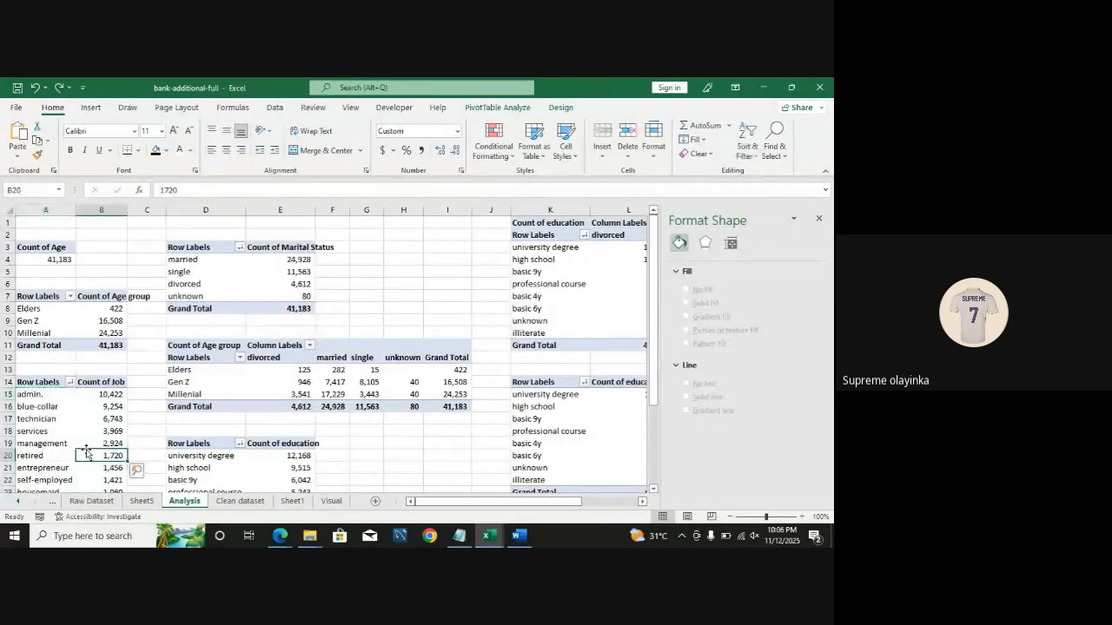
left_click(92, 108)
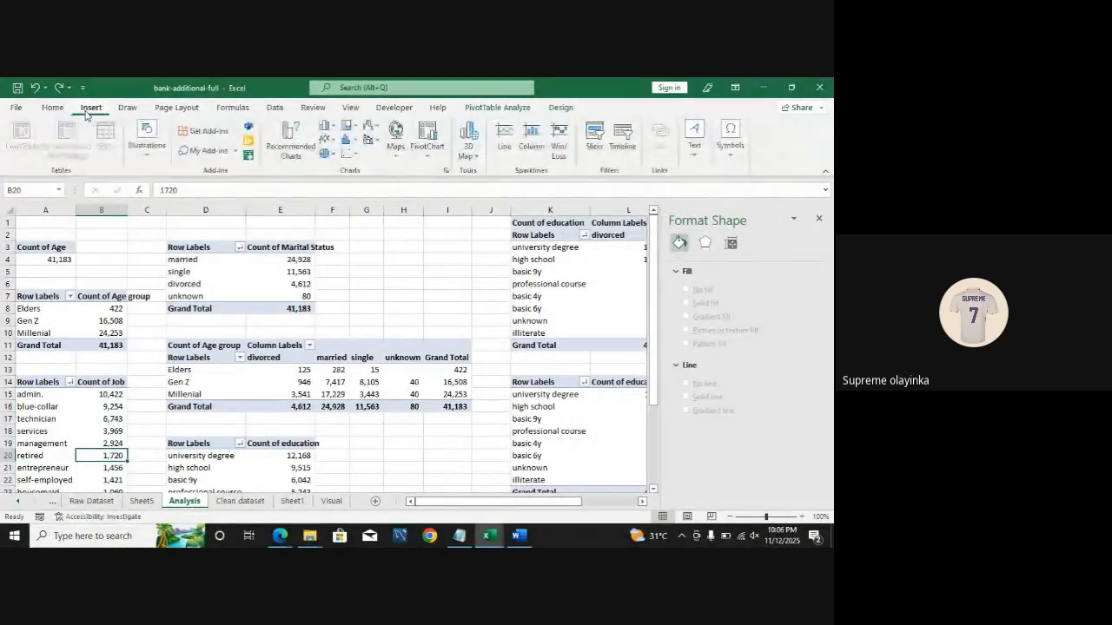
left_click(332, 133)
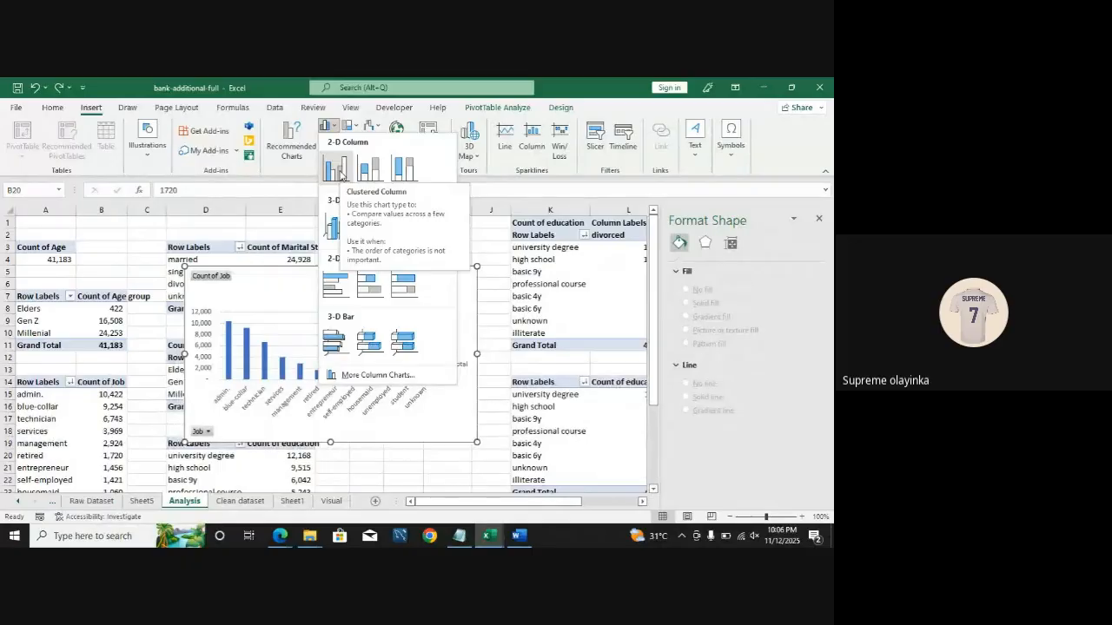
left_click(337, 180)
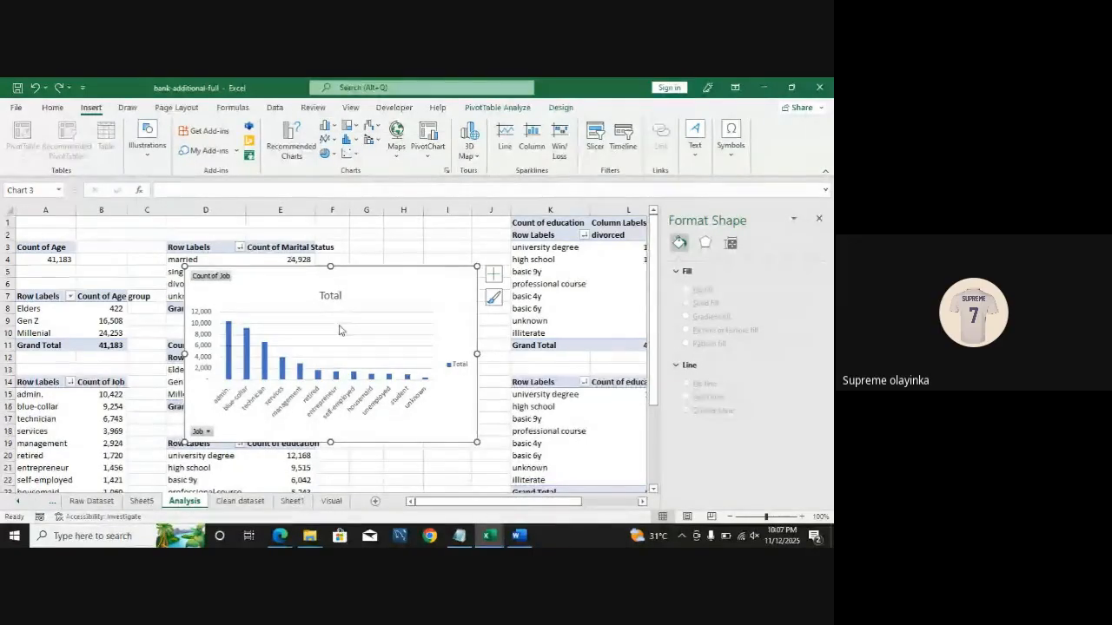
left_click(333, 129)
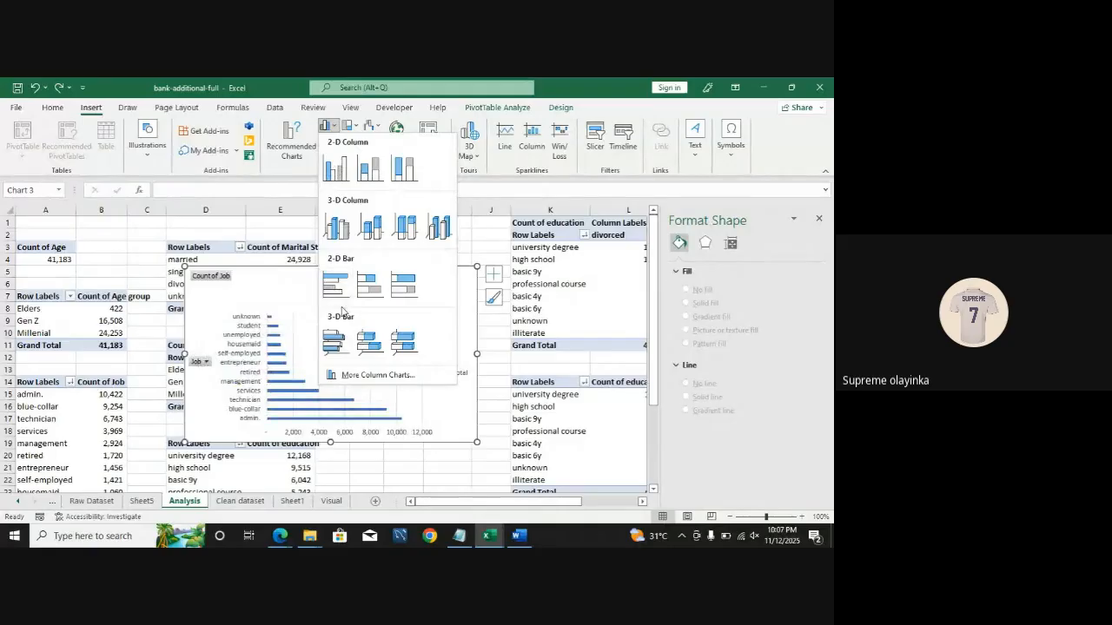
left_click(340, 297)
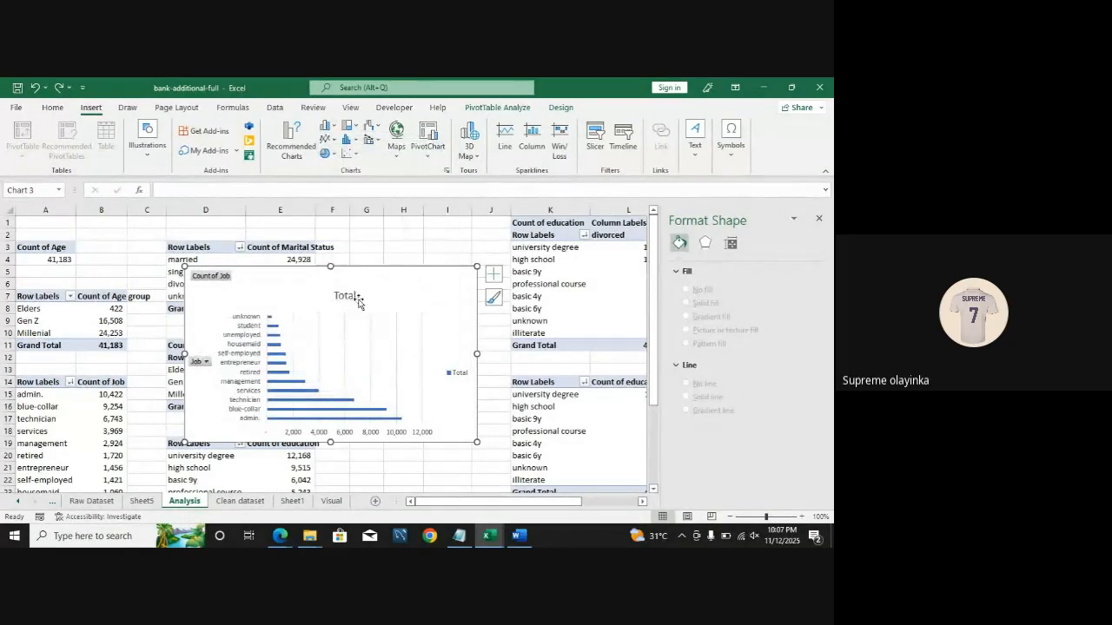
left_click(360, 283)
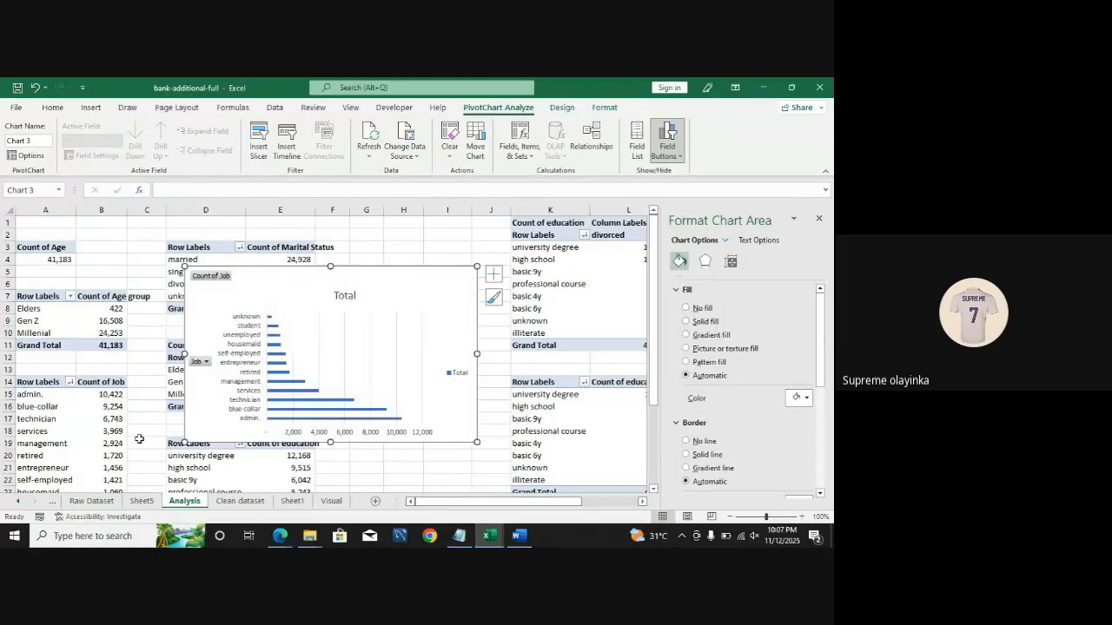
Step: Sort the job PivotTable counts from largest to smallest
scroll(296, 373, "down", 2)
right_click(113, 371)
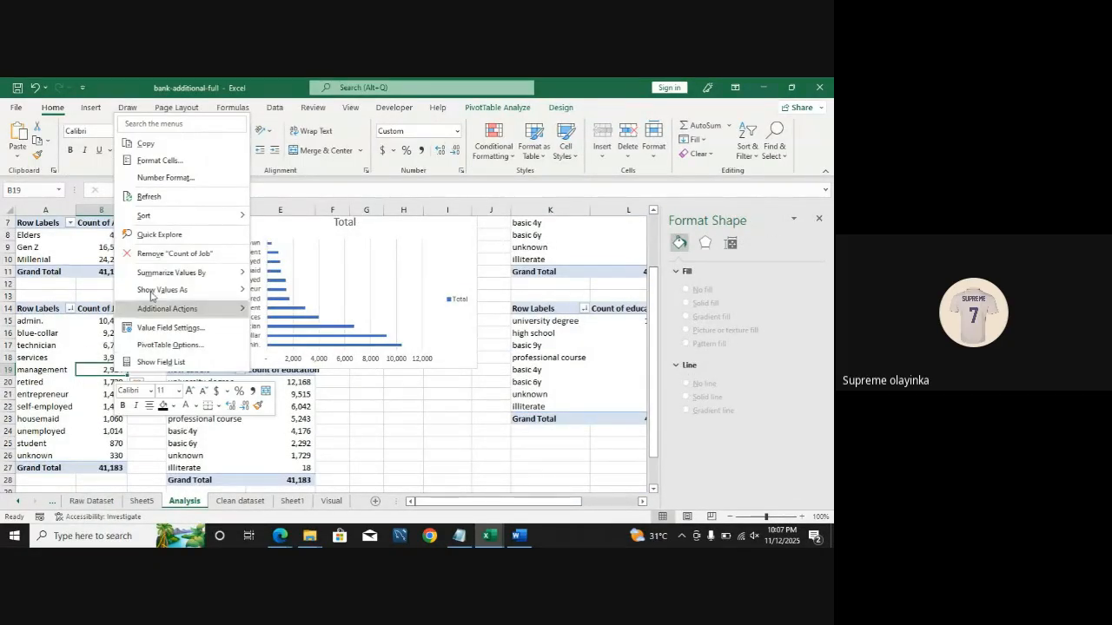
mouse_move(180, 217)
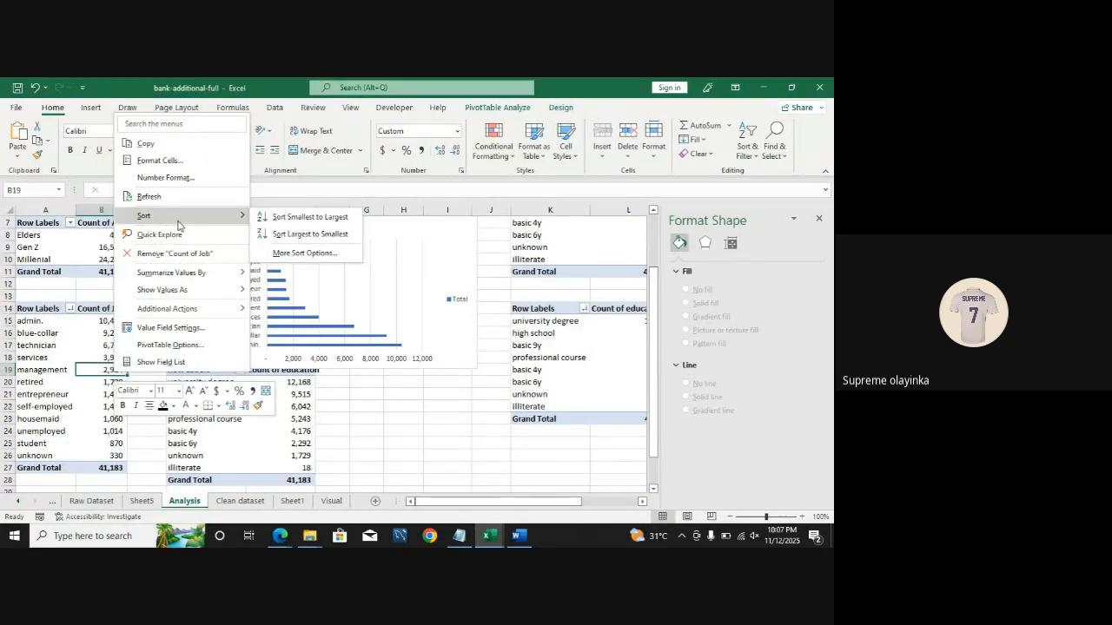
left_click(290, 234)
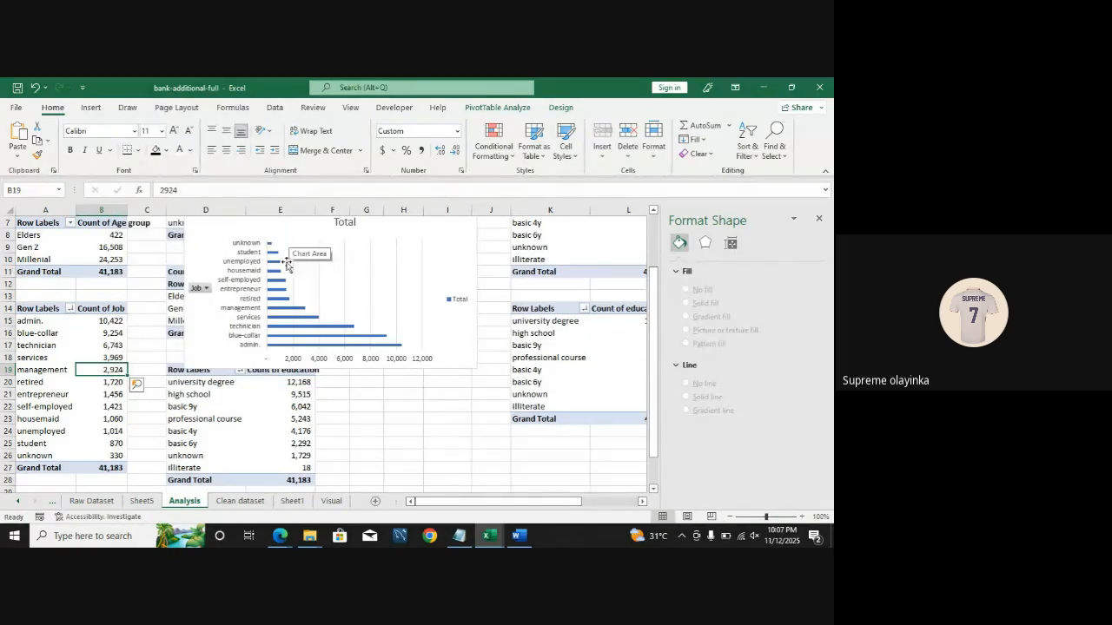
Step: Re-sort the job PivotTable counts from smallest to largest
right_click(108, 356)
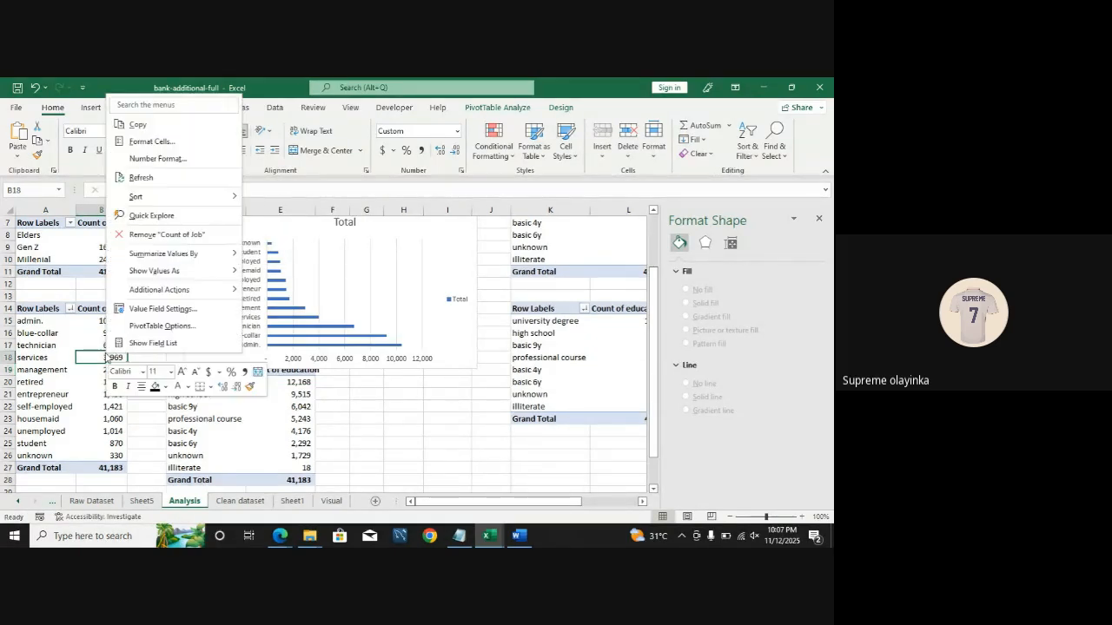
mouse_move(199, 201)
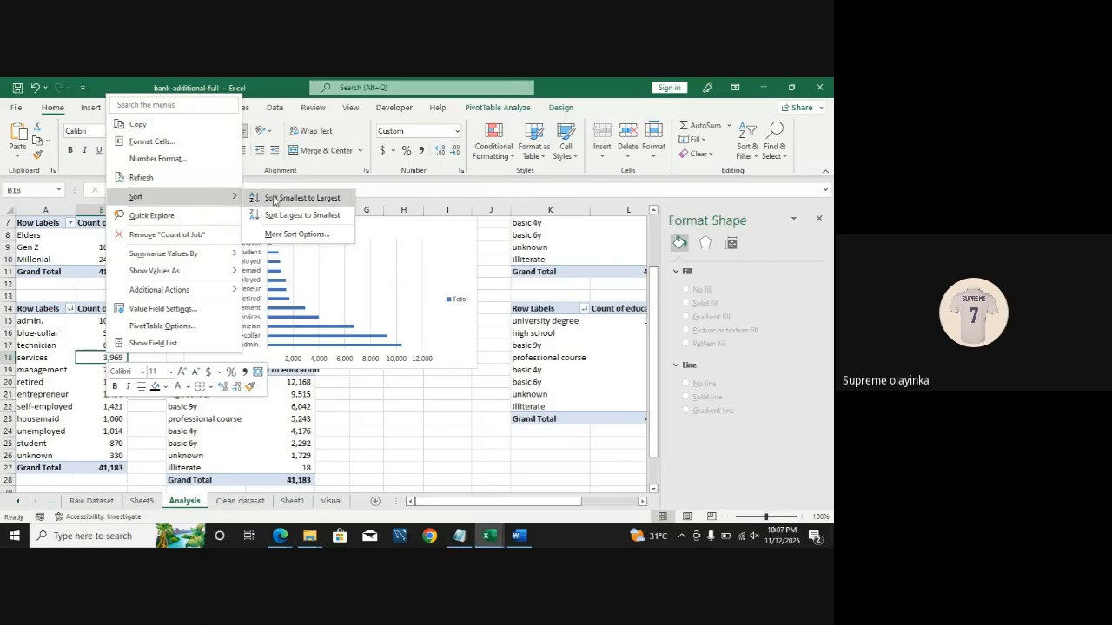
left_click(273, 198)
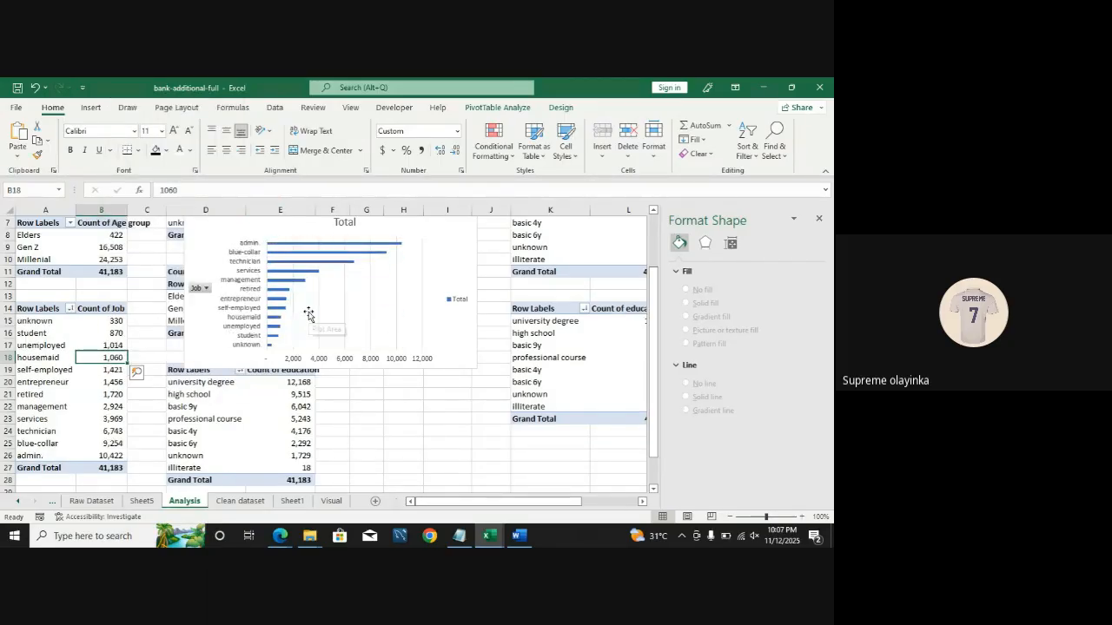
Step: Move the job bar chart from the Analysis sheet onto the Visual sheet dashboard
left_click(293, 227)
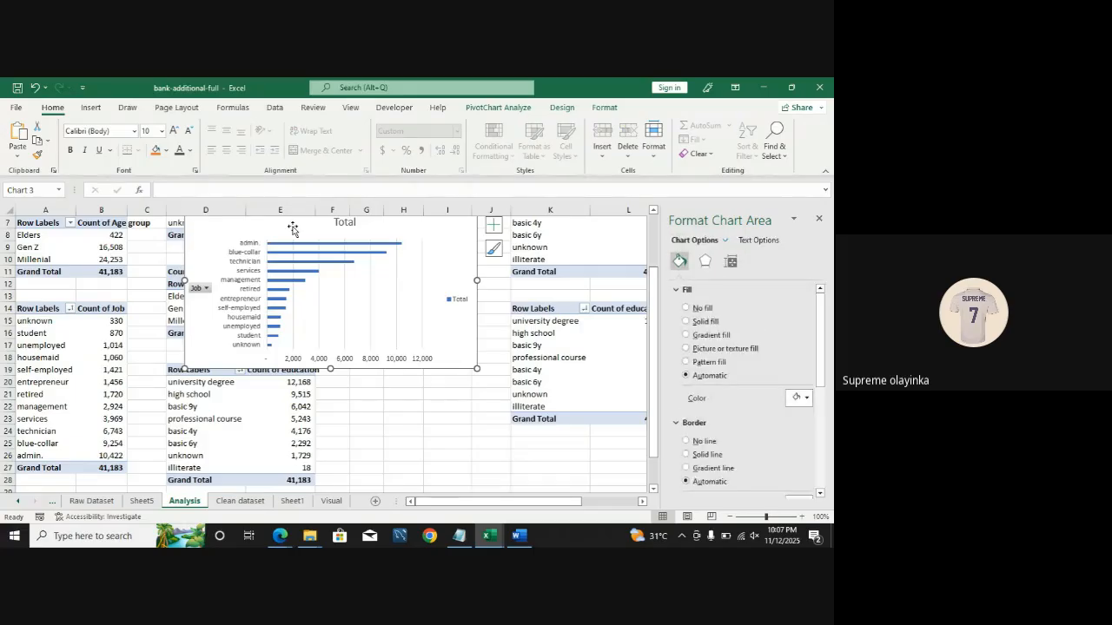
key("ctrl+x")
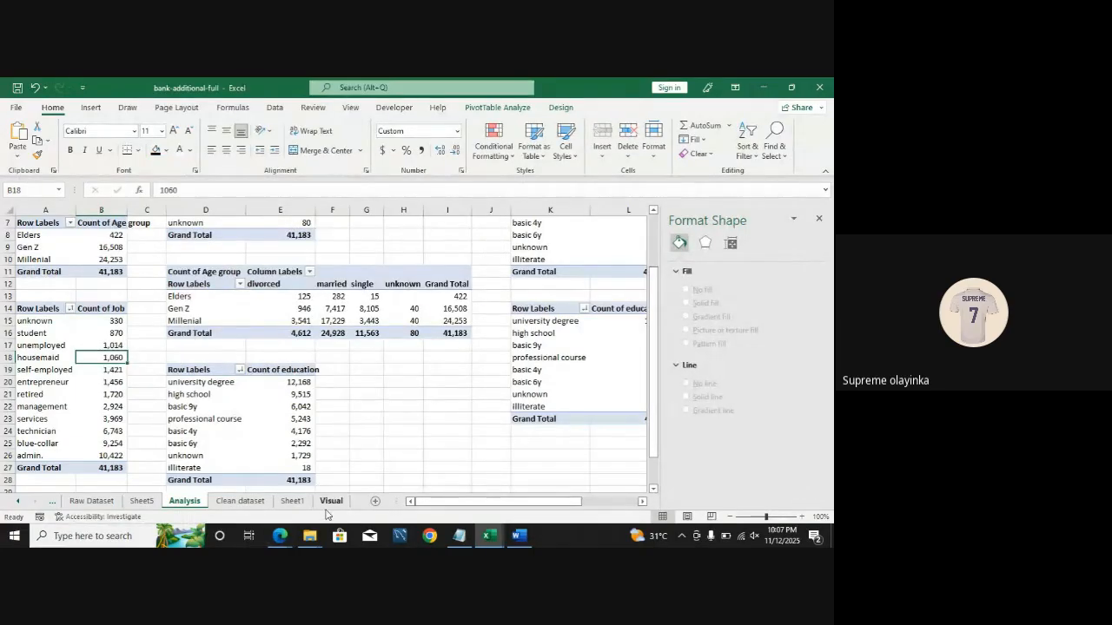
left_click(329, 503)
left_click(551, 356)
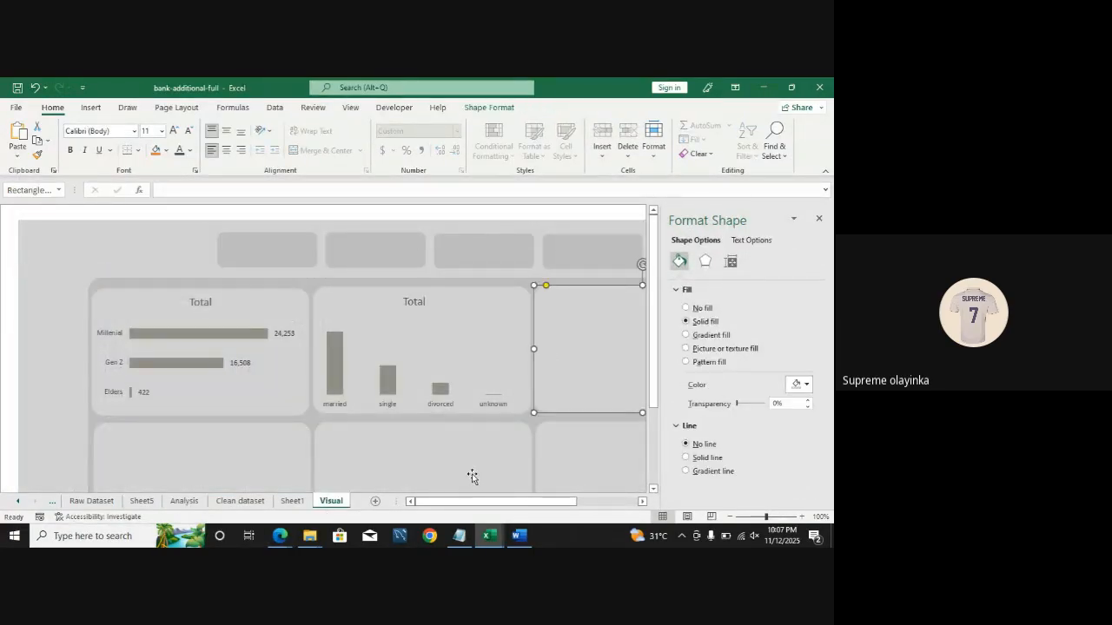
left_click_drag(459, 502, 568, 513)
key("ctrl+v")
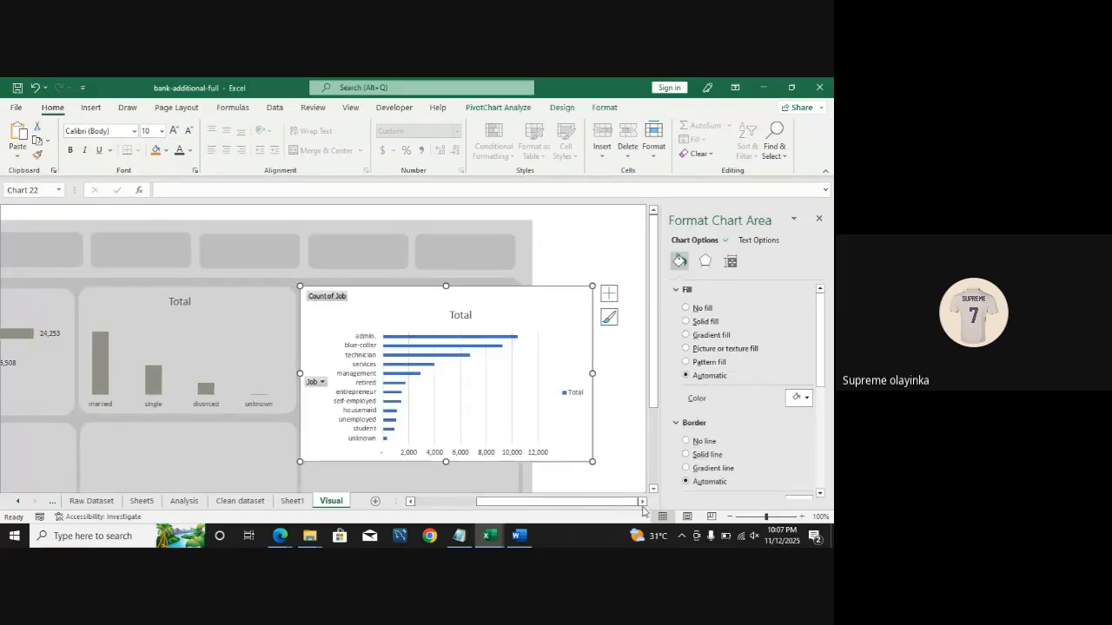
Step: Hide all field buttons on the job chart and delete its gridlines
right_click(330, 297)
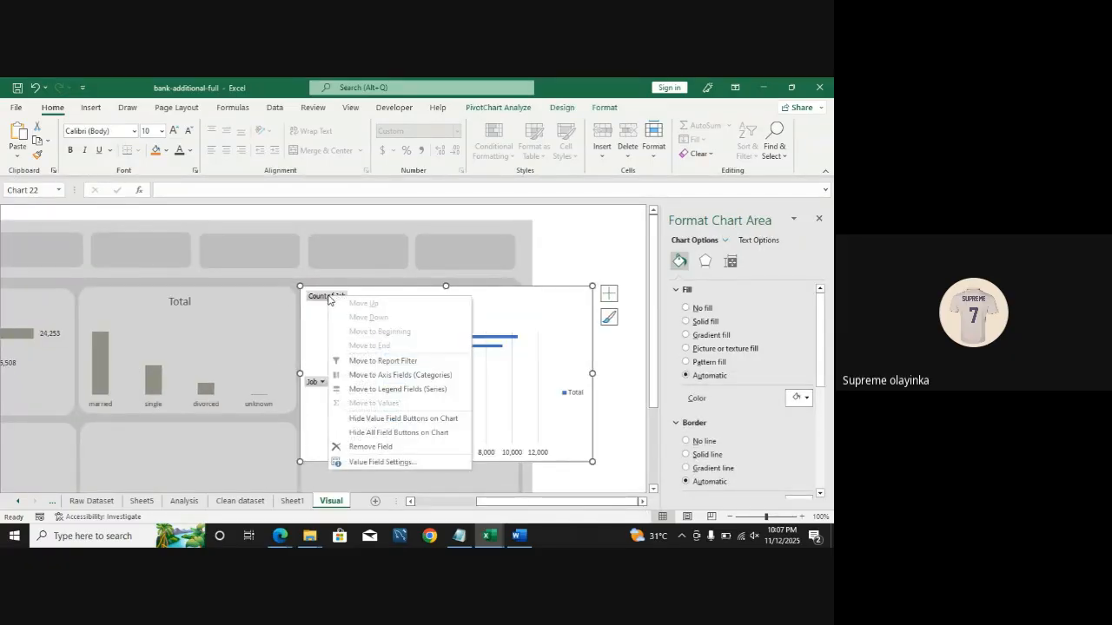
left_click(370, 431)
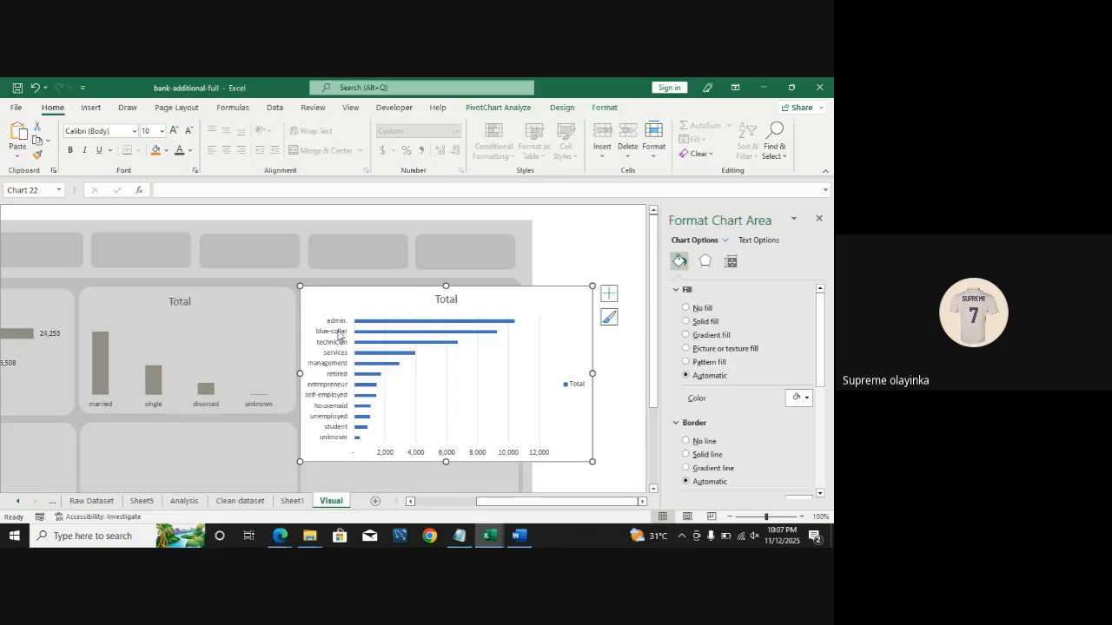
left_click(415, 398)
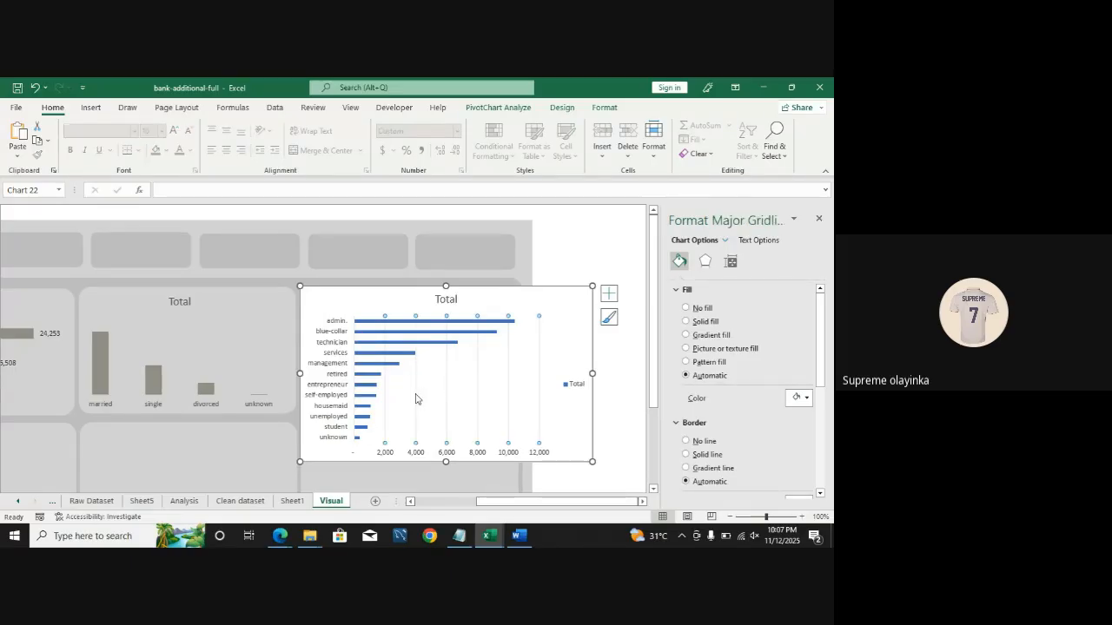
key("Delete")
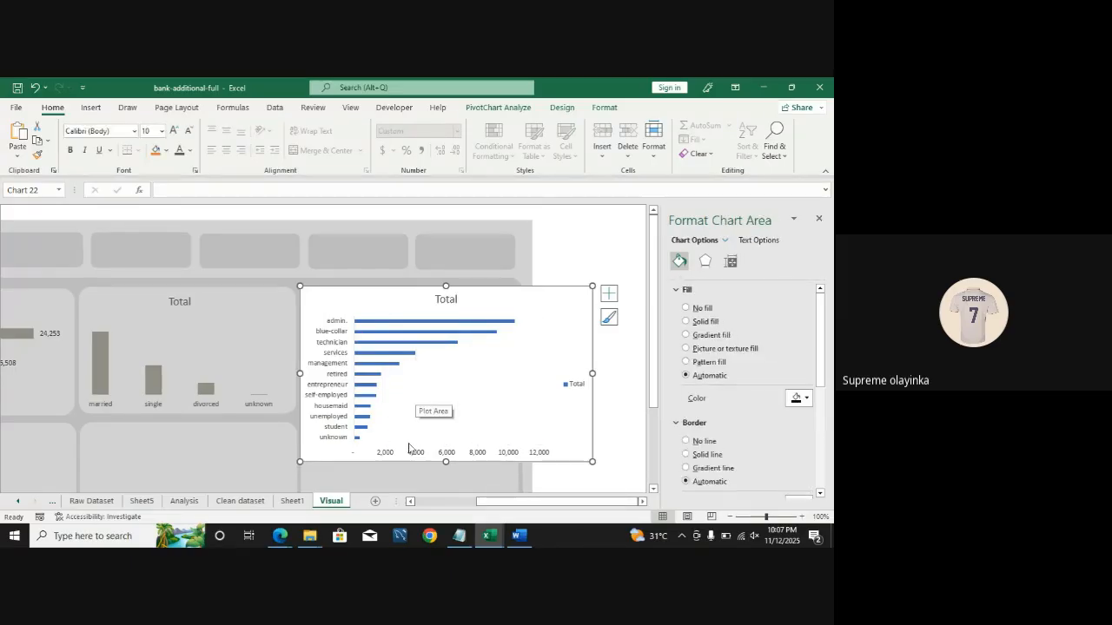
Step: Delete the job chart's value axis and its legend
left_click(413, 454)
key("Delete")
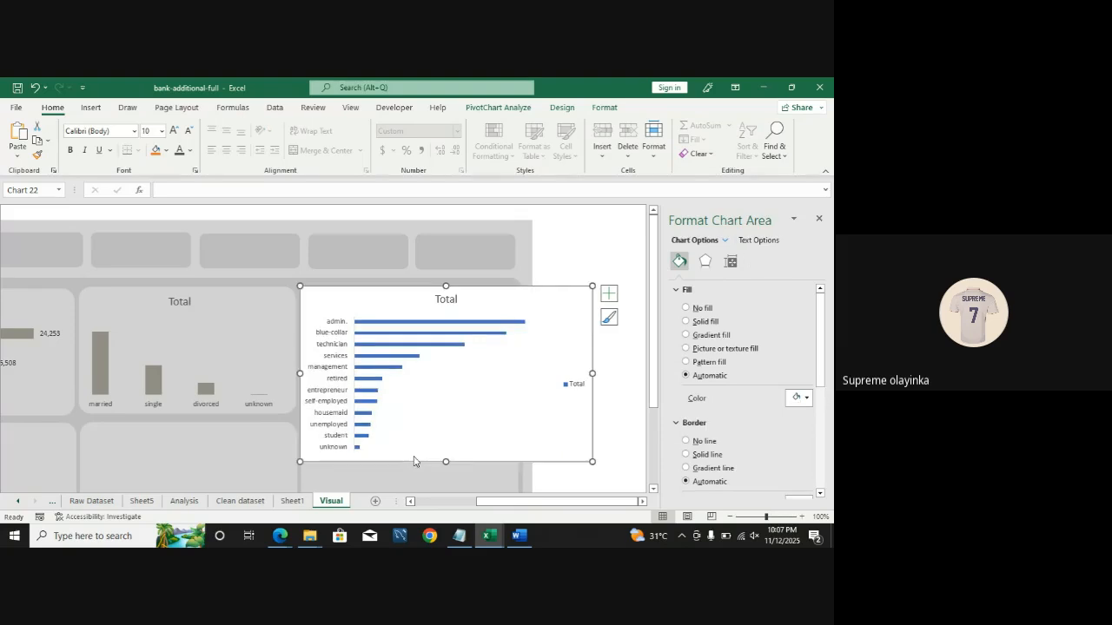
left_click(567, 384)
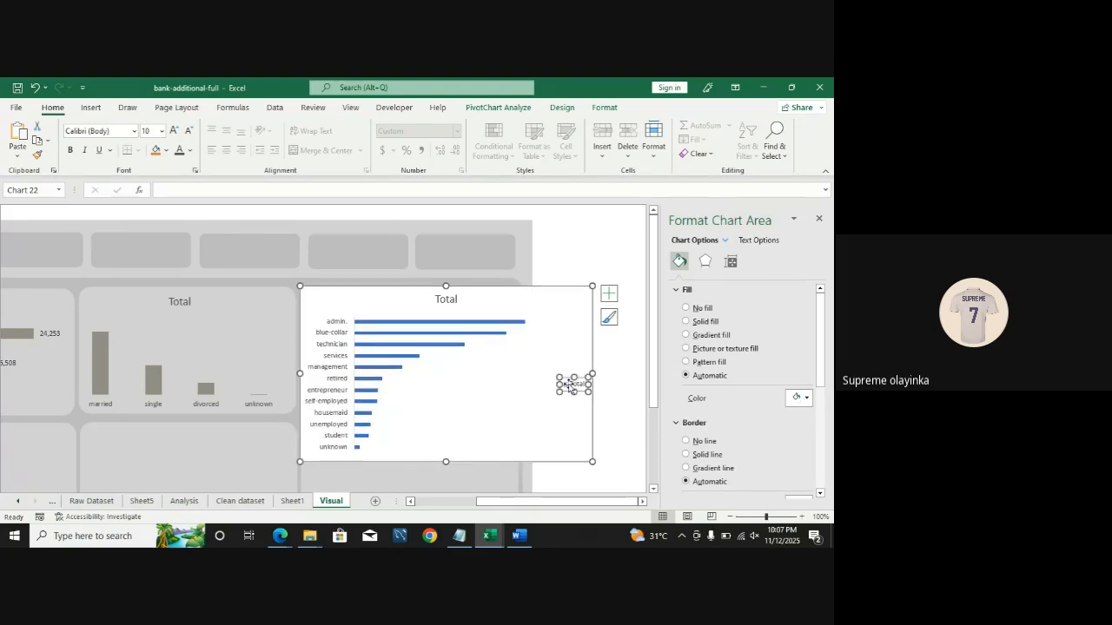
key("Delete")
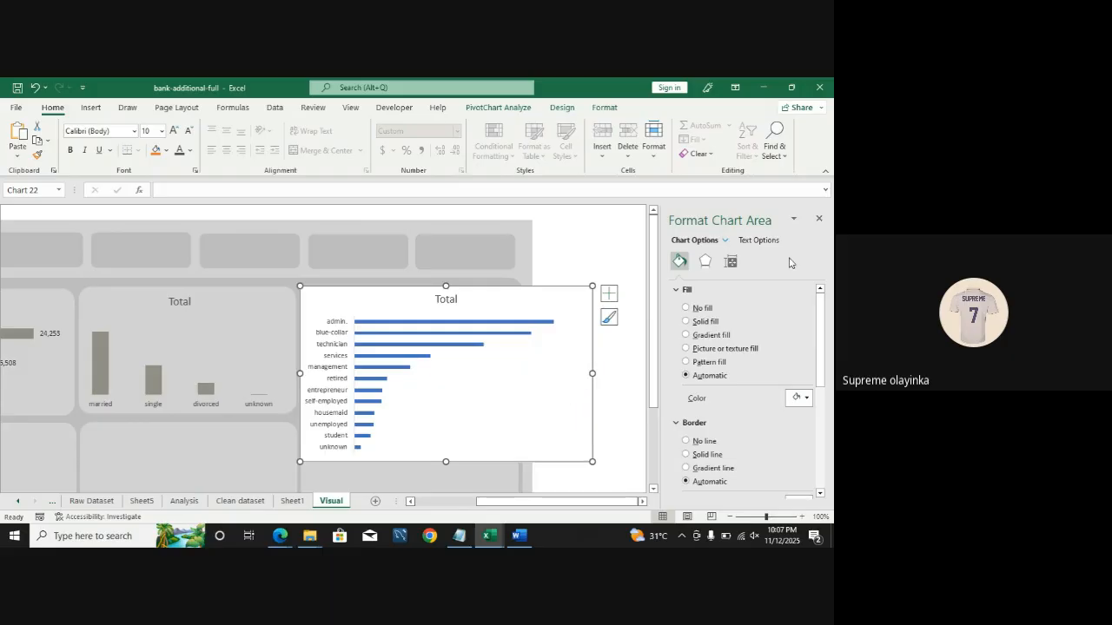
Step: Remove the job chart area's fill and border, and color its bars with the gray from recent colors
left_click(702, 308)
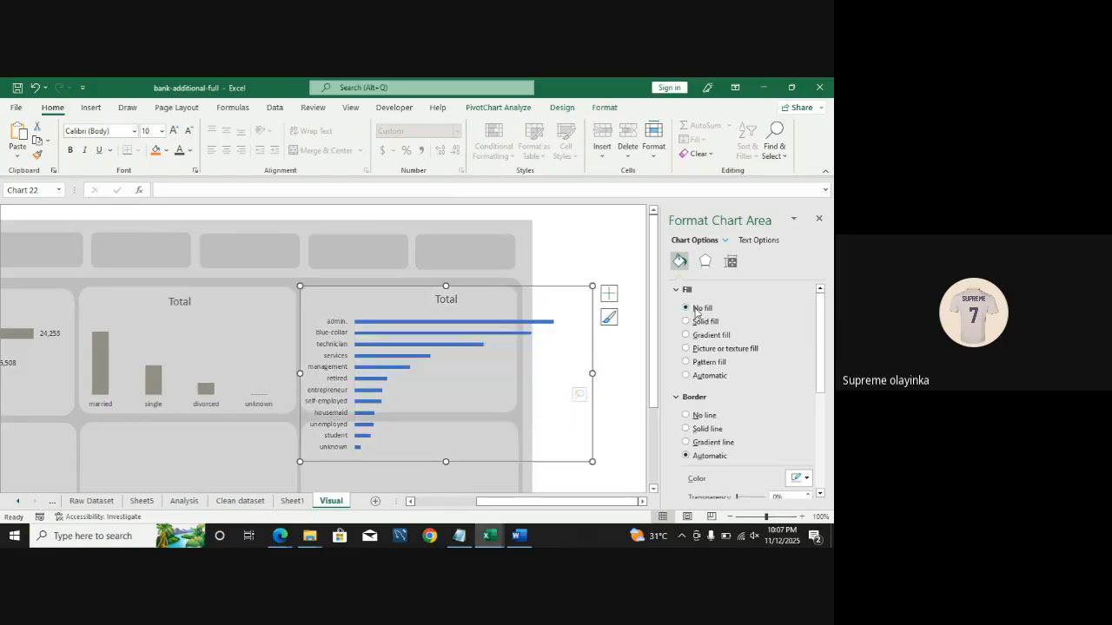
left_click(695, 417)
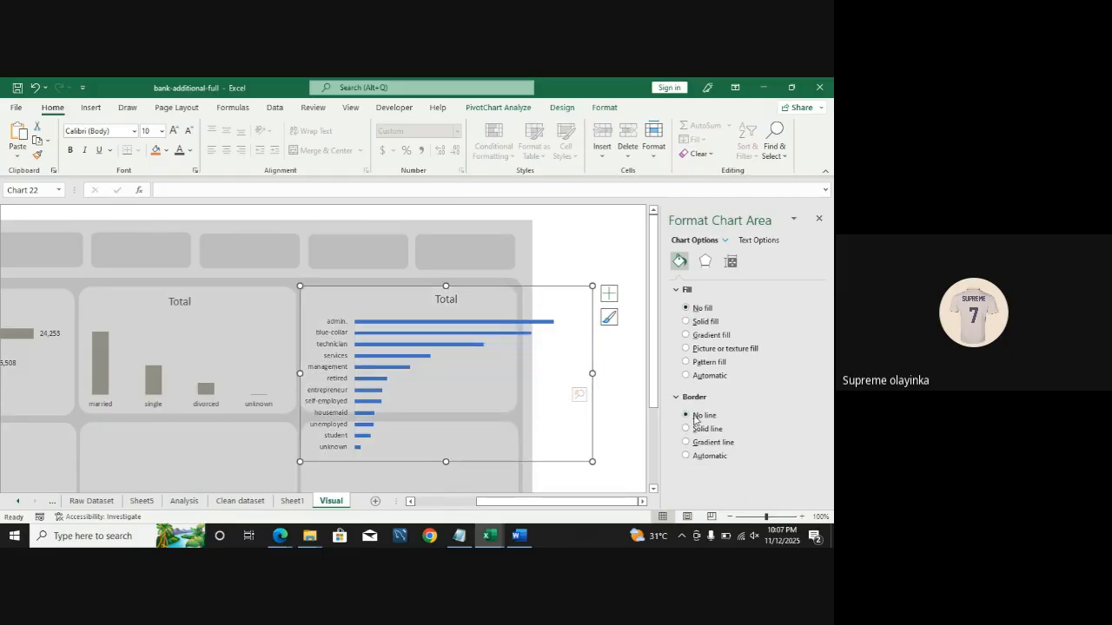
left_click(430, 329)
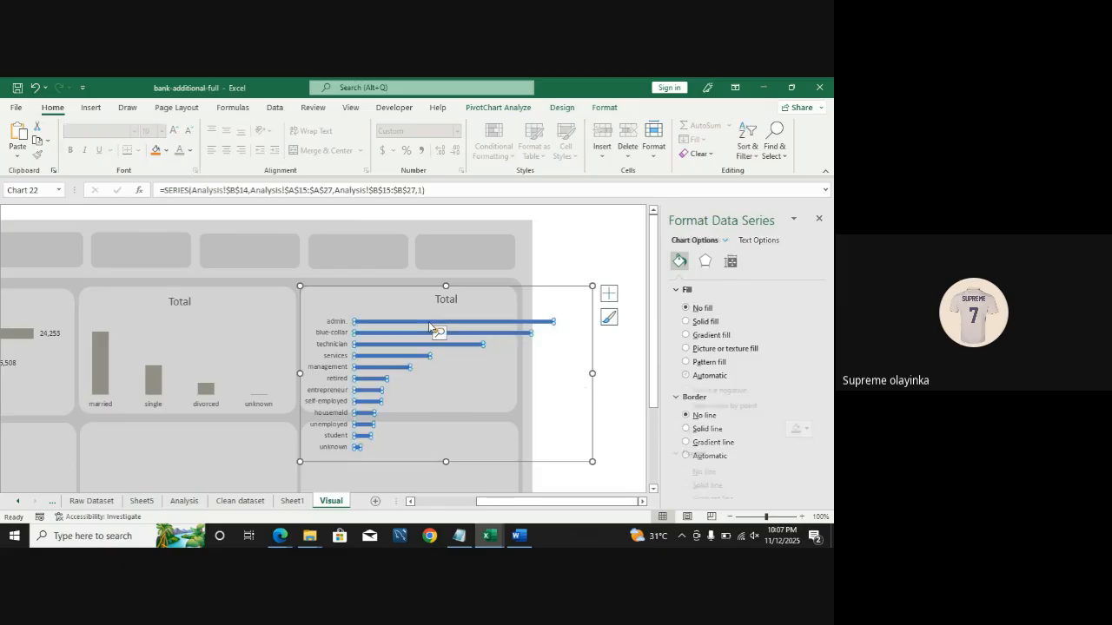
left_click(806, 429)
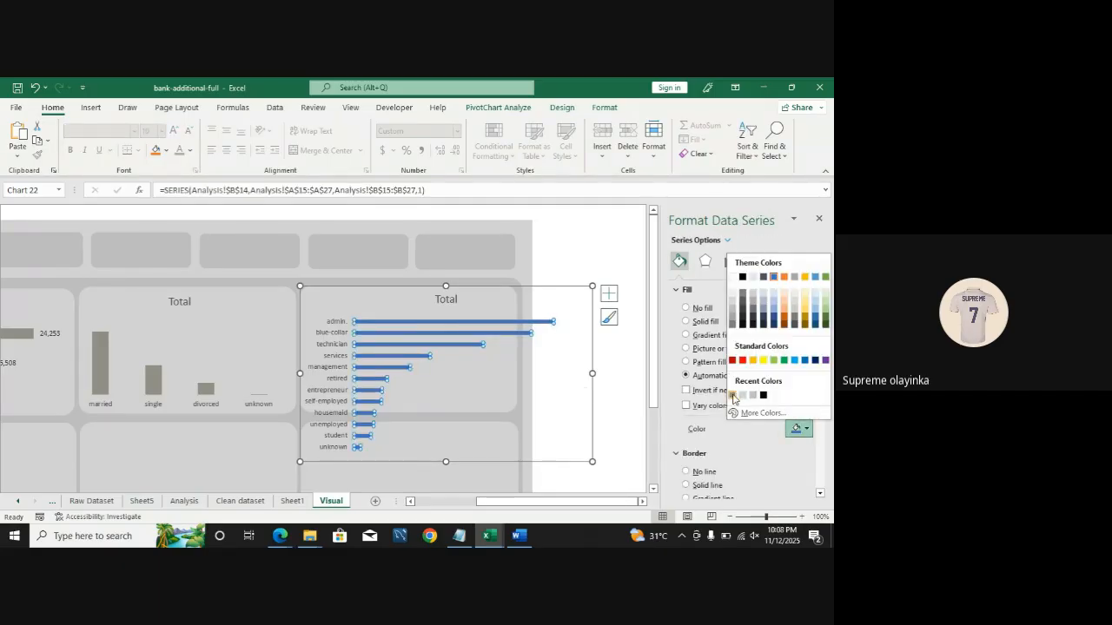
left_click(739, 397)
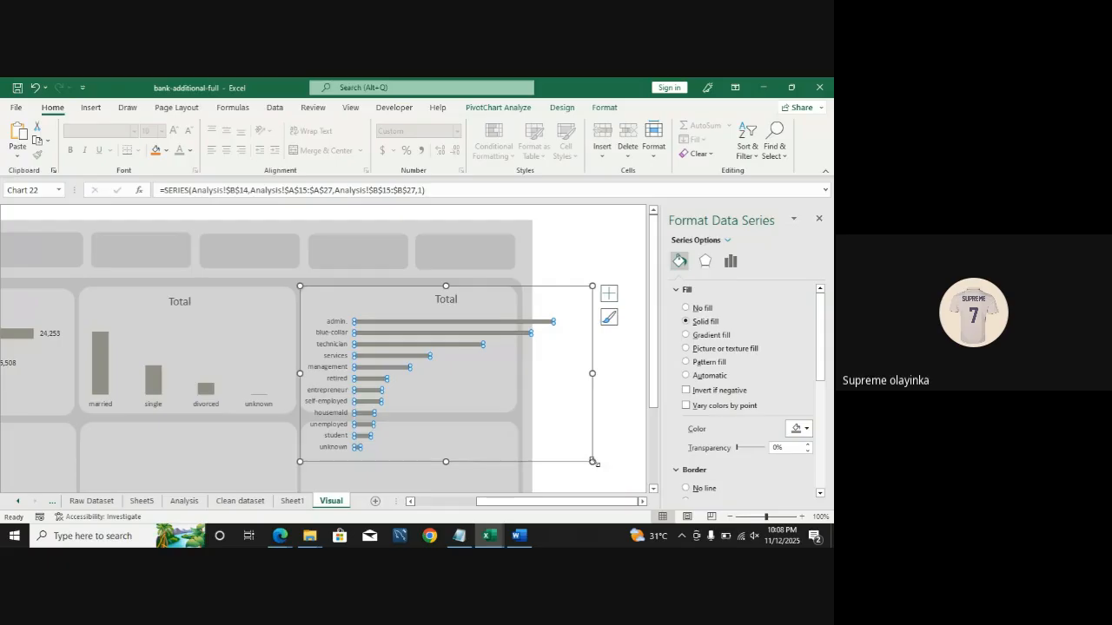
Step: Shrink the job chart to fit inside the dashboard card
left_click_drag(593, 460, 515, 410)
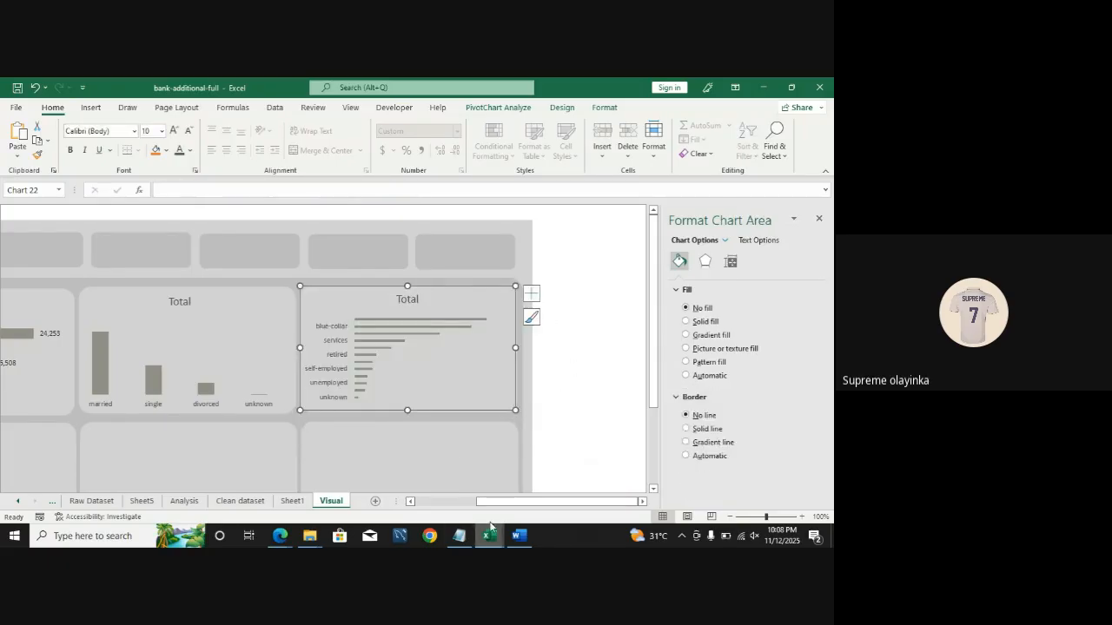
left_click_drag(496, 503, 444, 509)
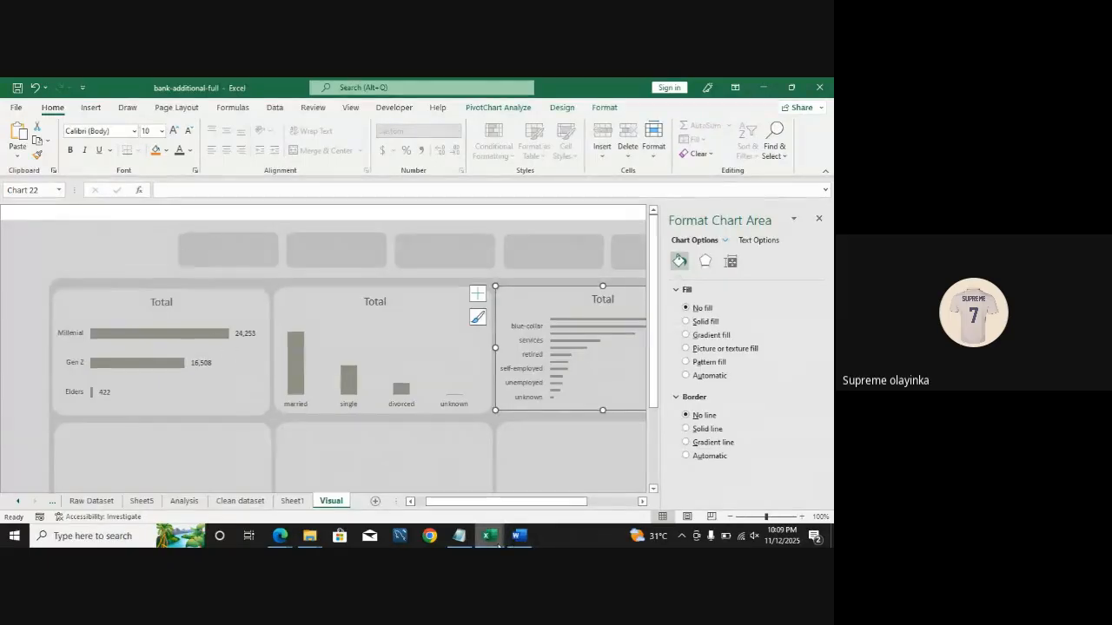
Step: Switch to the Churn_Modelling workbook and examine its dashboard navigation buttons and sheets
mouse_move(488, 536)
left_click(457, 504)
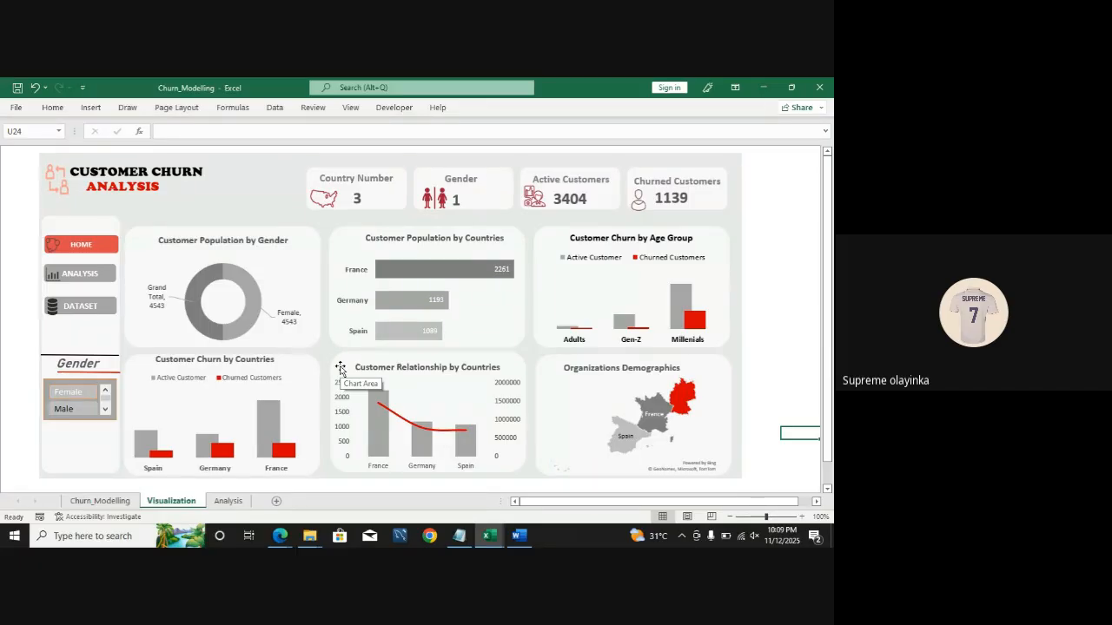
left_click(77, 278)
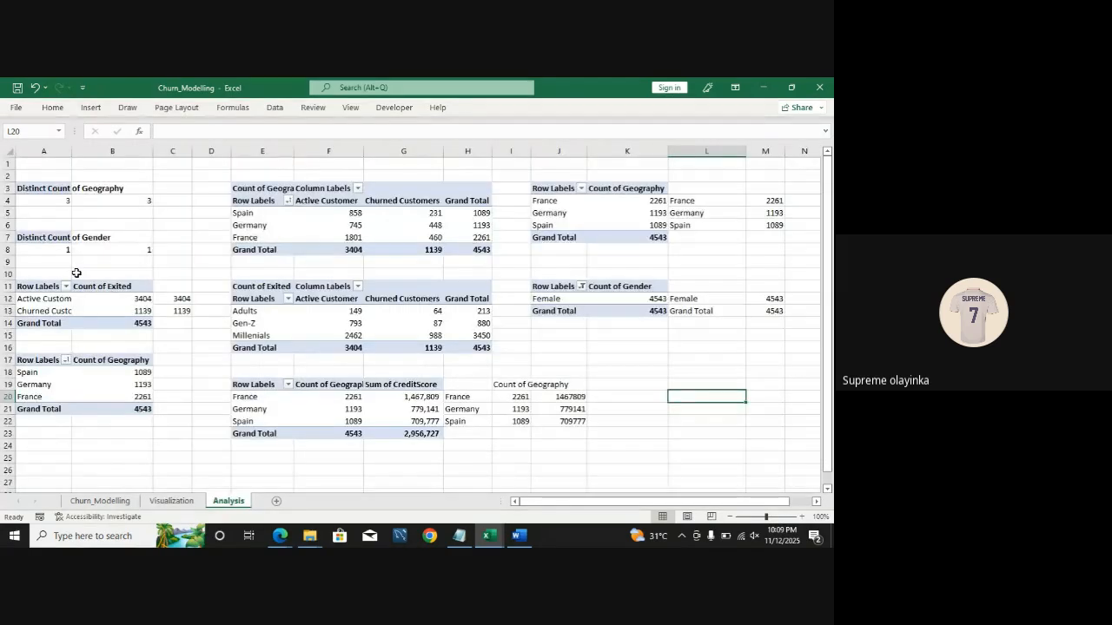
left_click(171, 502)
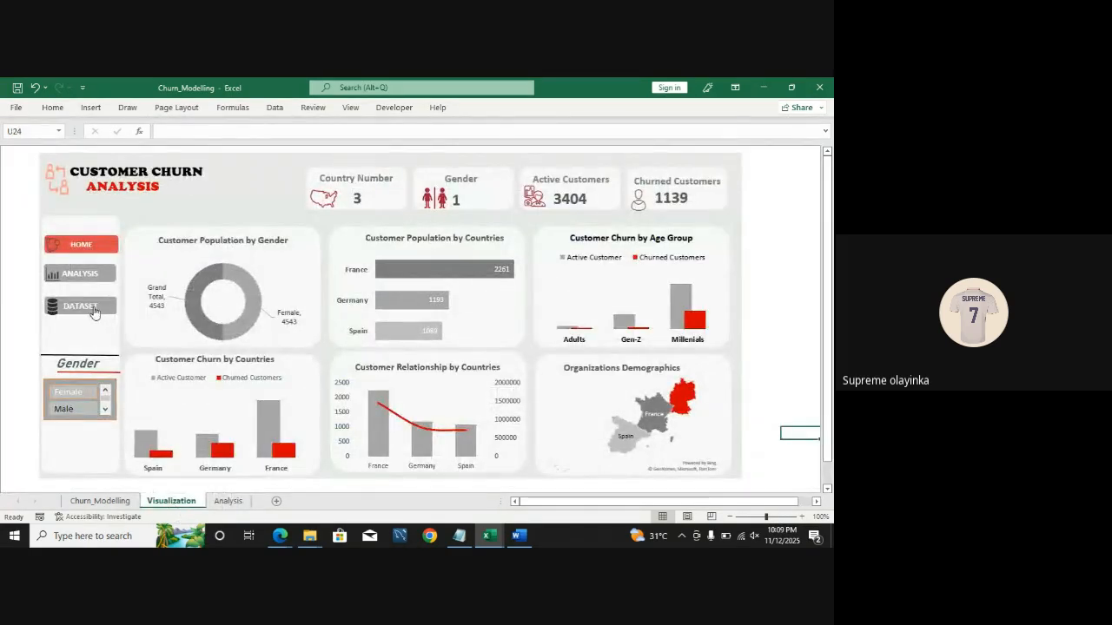
left_click(92, 311)
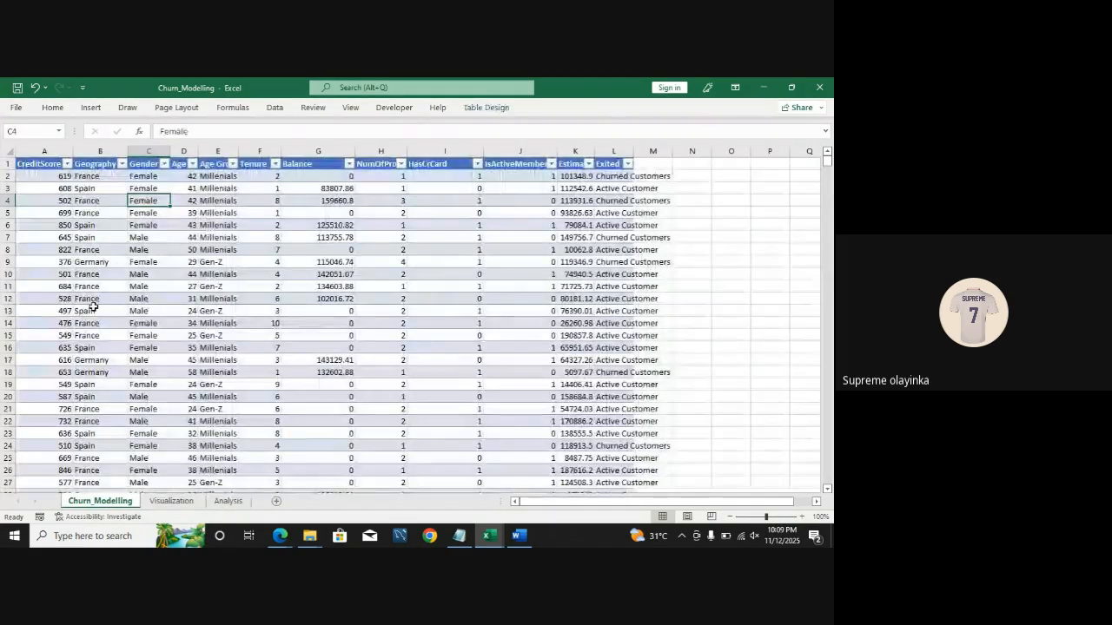
left_click(171, 501)
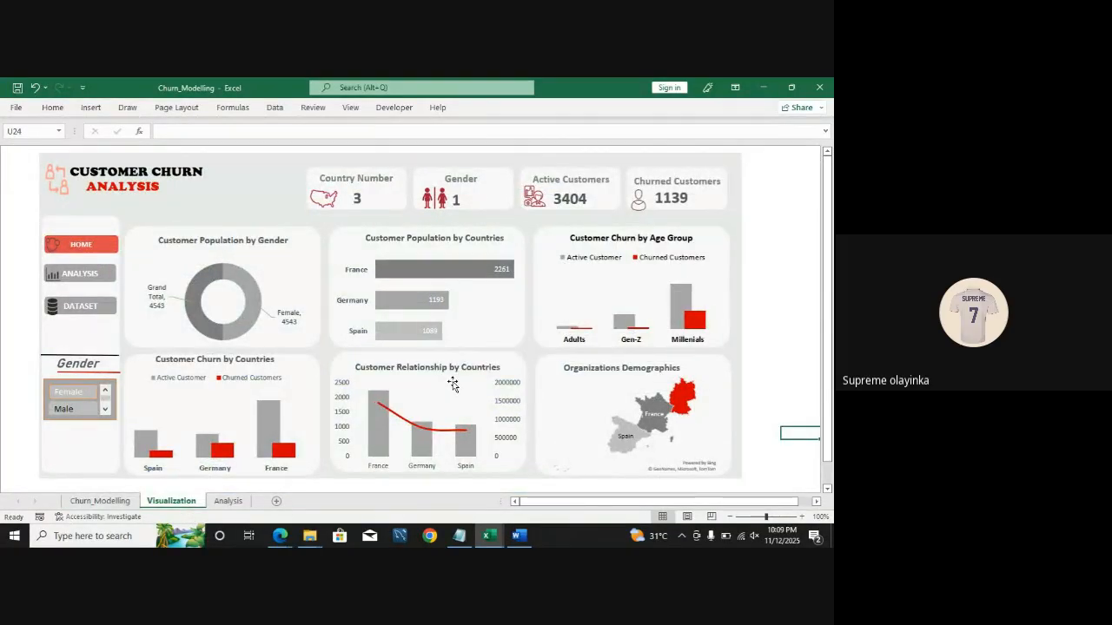